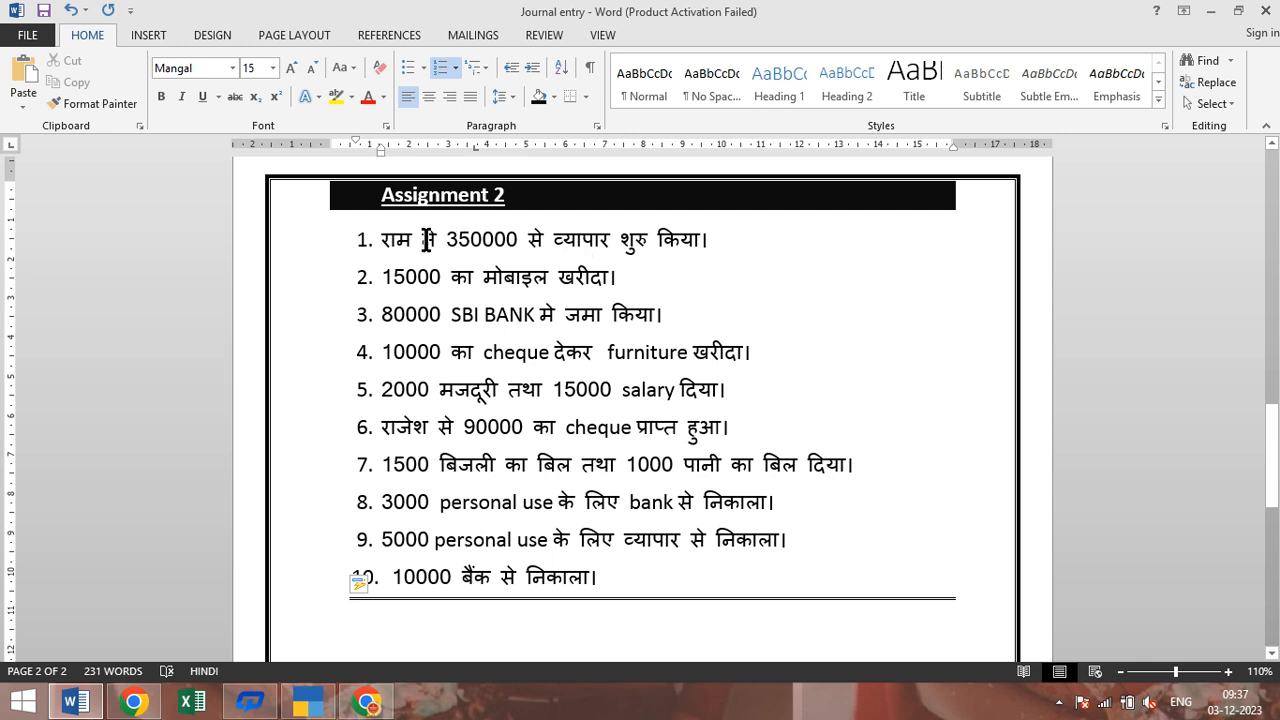
{"action": "left_click_drag", "start_coordinate": [379, 240], "coordinate": [434, 243]}
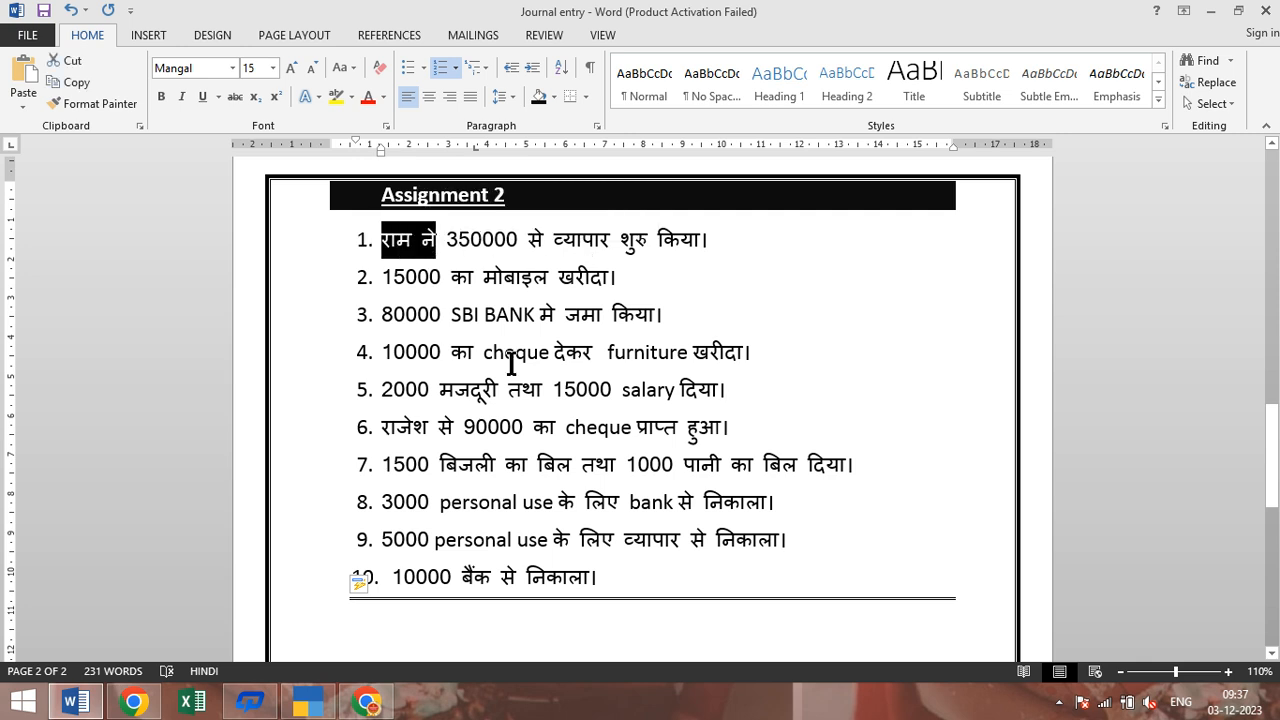
{"action": "left_click_drag", "start_coordinate": [618, 588], "coordinate": [357, 278]}
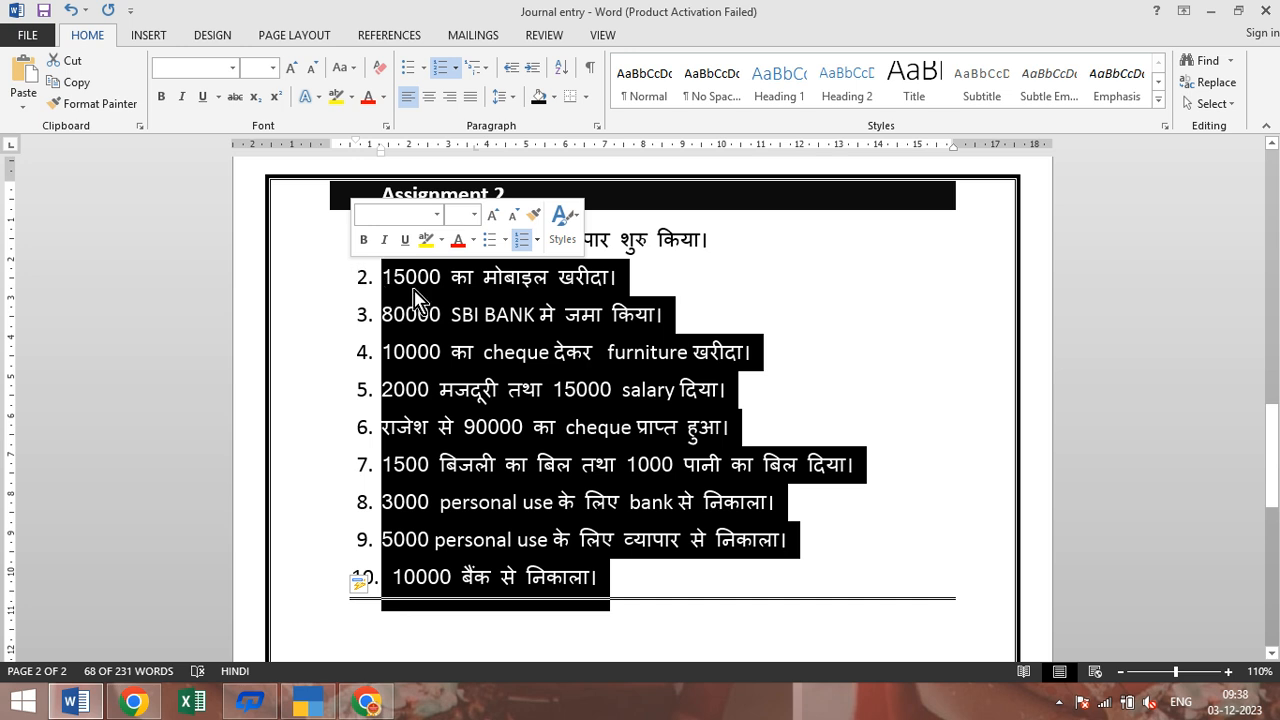
{"action": "left_click", "coordinate": [501, 633]}
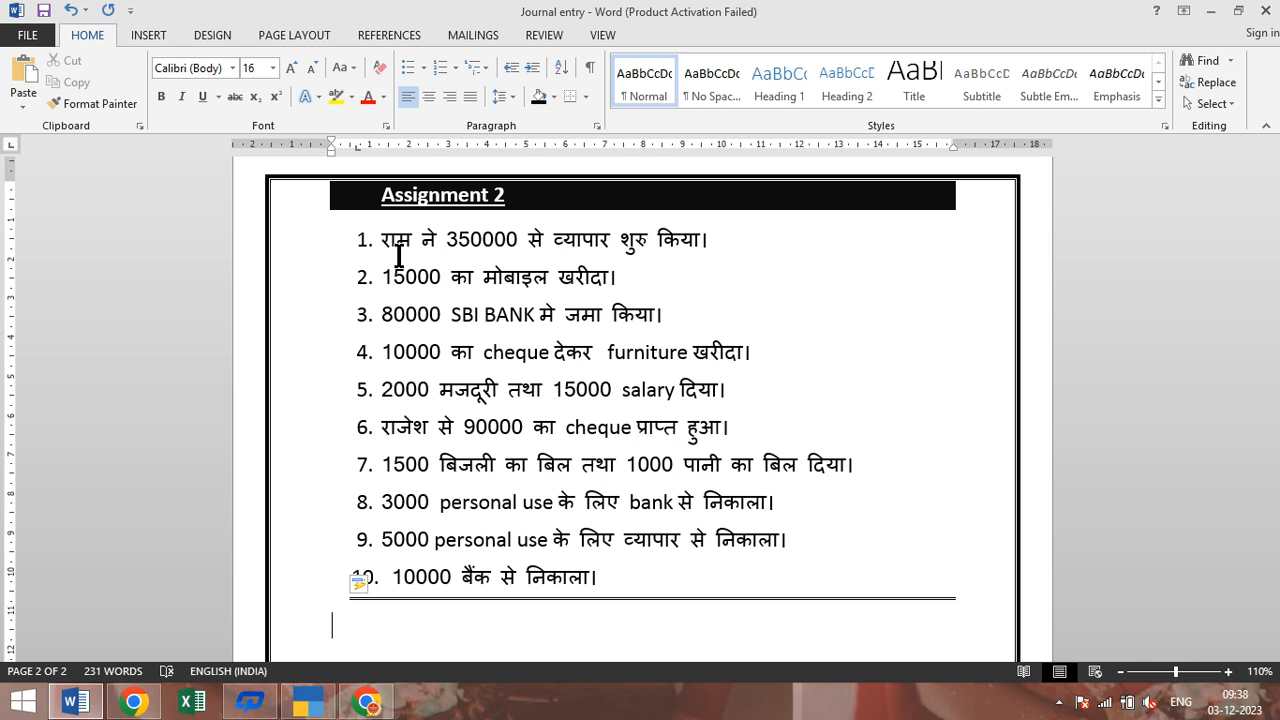
Label the first transaction of Assignment 2 with the voucher type "reciept" at the end of its line
{"action": "left_click", "coordinate": [808, 258]}
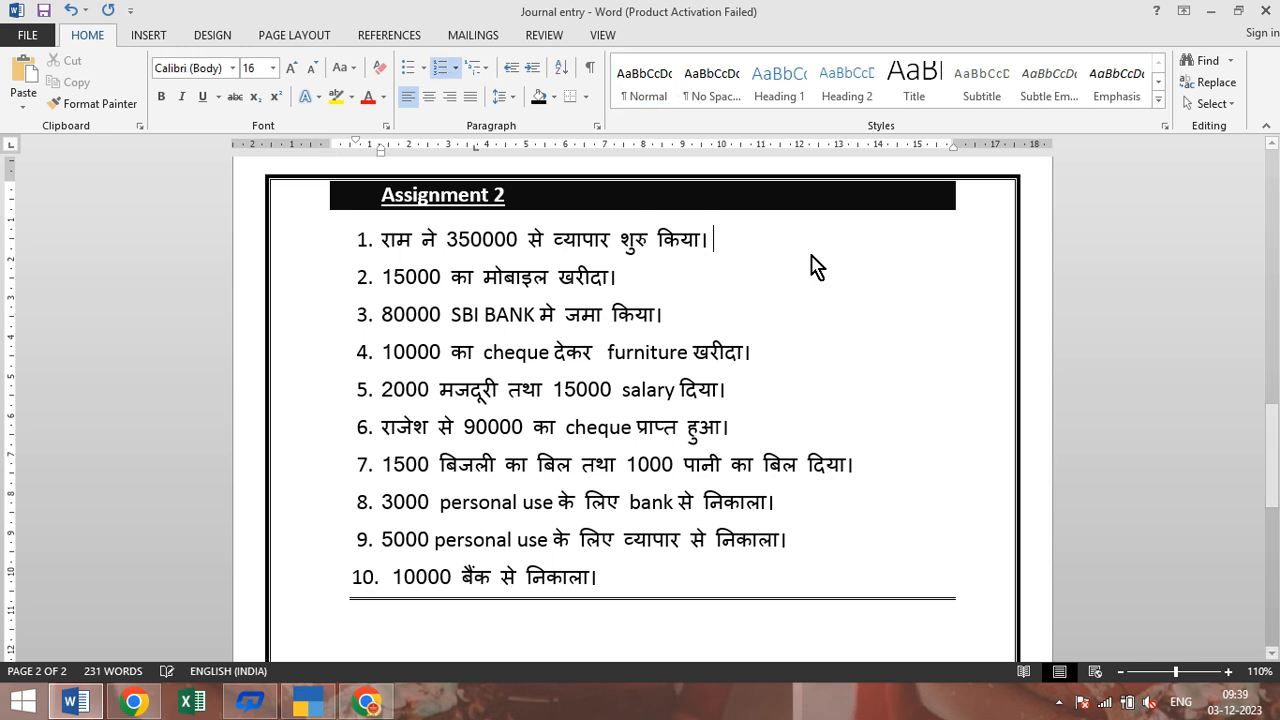
{"action": "type", "text": "recip"}
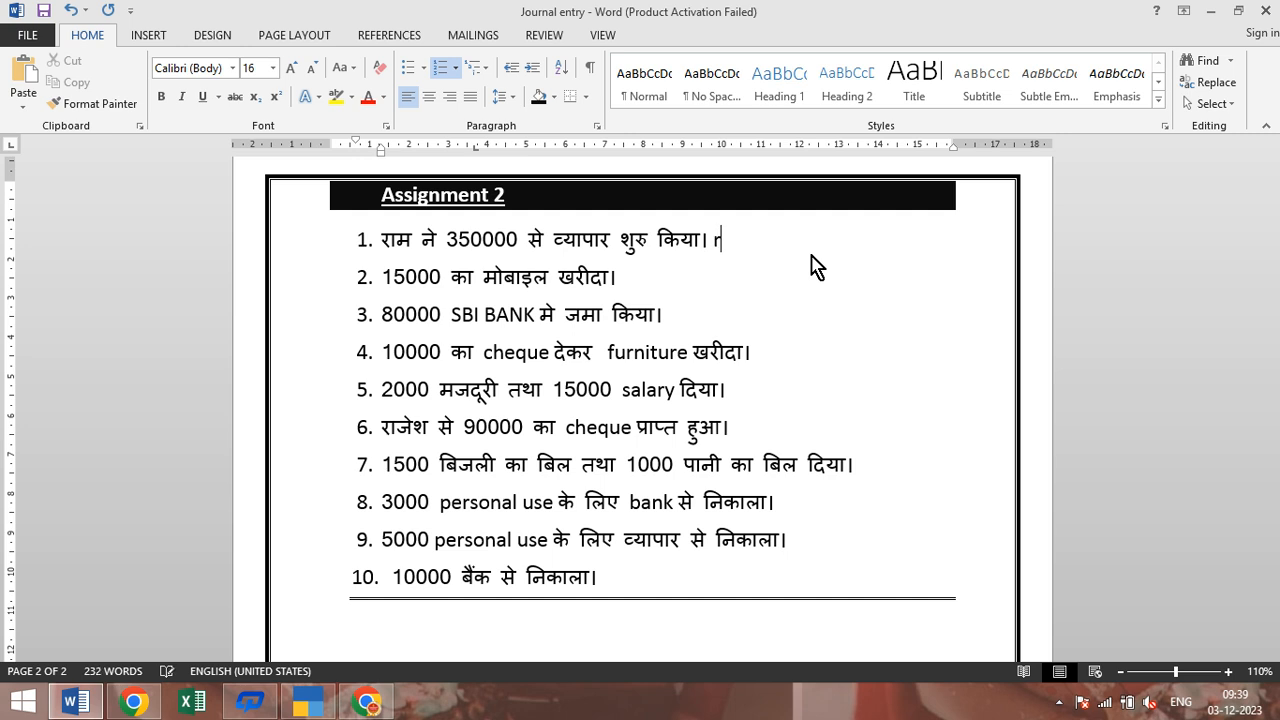
{"action": "key", "text": "BackSpace"}
{"action": "key", "text": "BackSpace"}
{"action": "type", "text": "iept"}
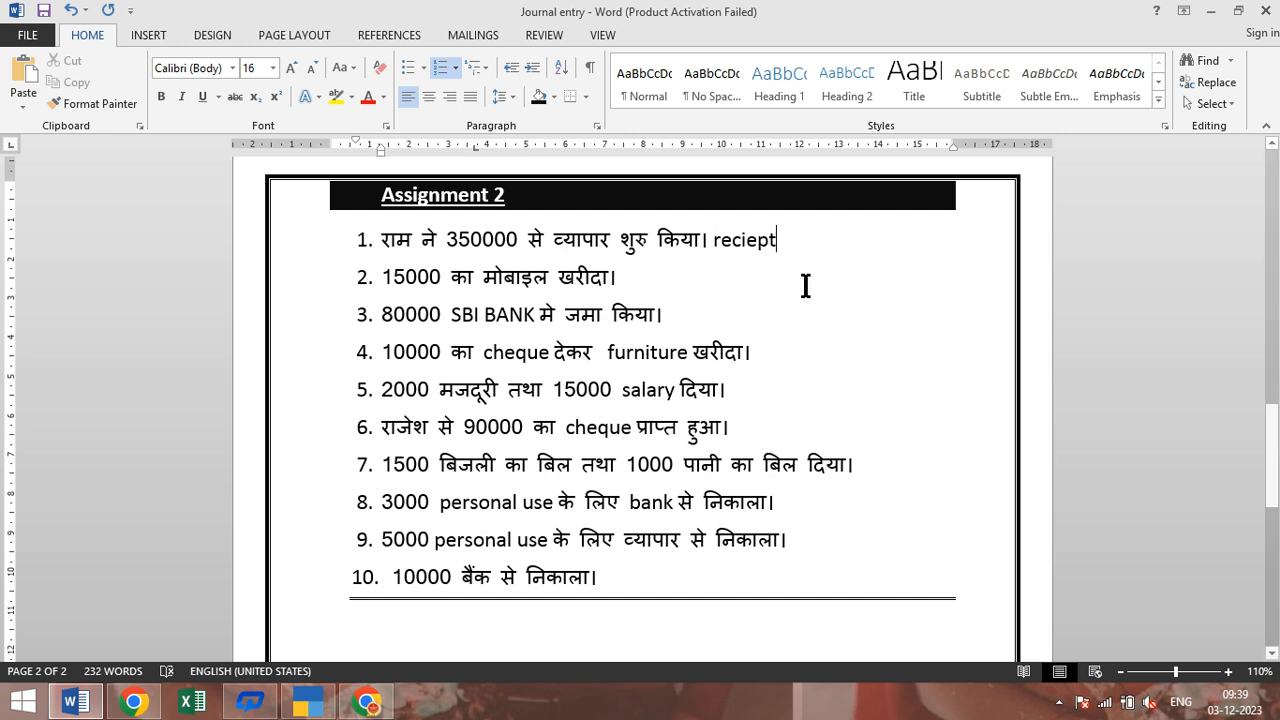
Add the voucher type "payment" after the mobile purchase in item 2 and "contra" after the SBI BANK deposit in item 3
{"action": "left_click", "coordinate": [775, 283]}
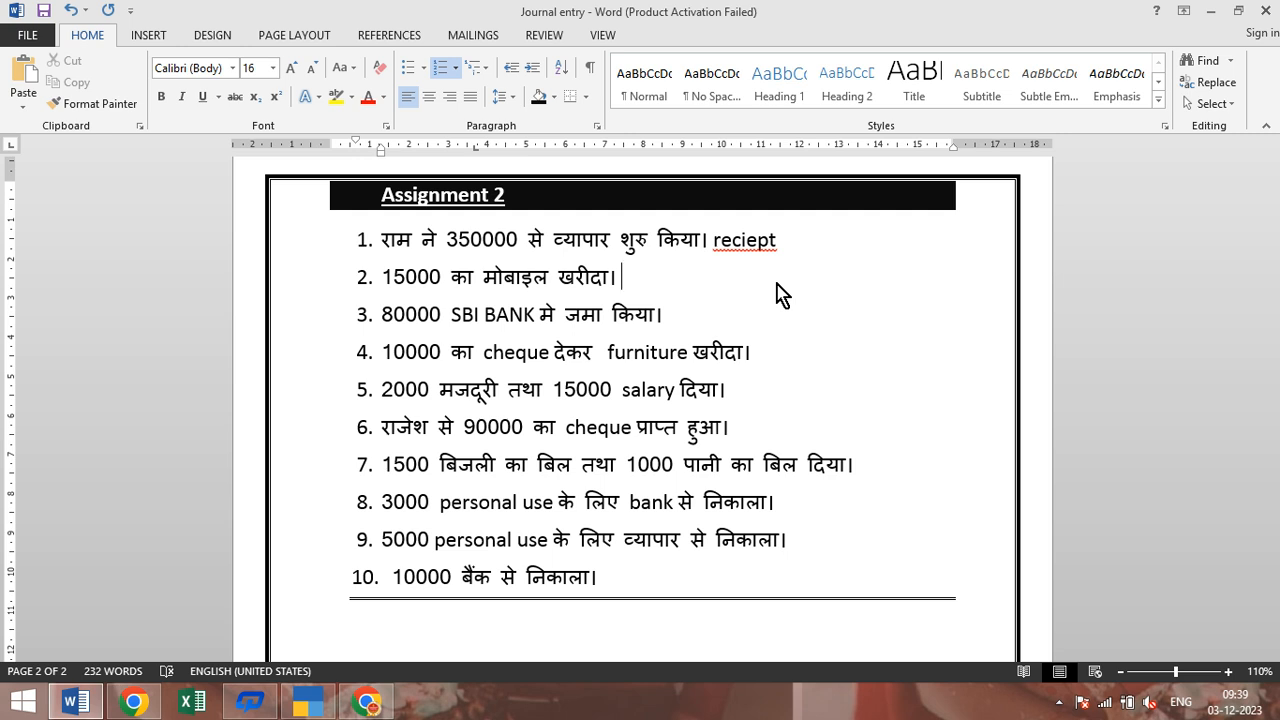
{"action": "type", "text": "payu"}
{"action": "key", "text": "BackSpace"}
{"action": "type", "text": "ment"}
{"action": "left_click", "coordinate": [745, 327]}
{"action": "type", "text": "contra"}
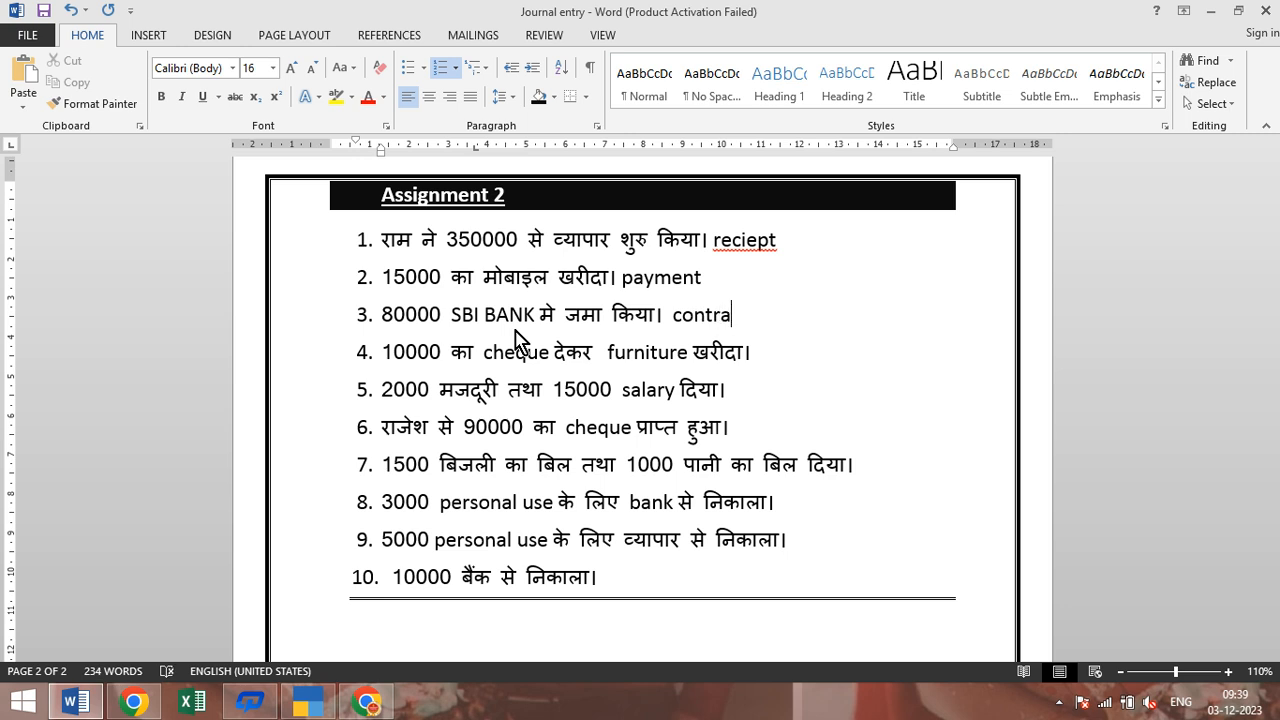
Add the voucher type "payment" after the furniture purchase in item 4 and after the salary transaction in item 5
{"action": "left_click", "coordinate": [877, 350]}
{"action": "type", "text": "payment"}
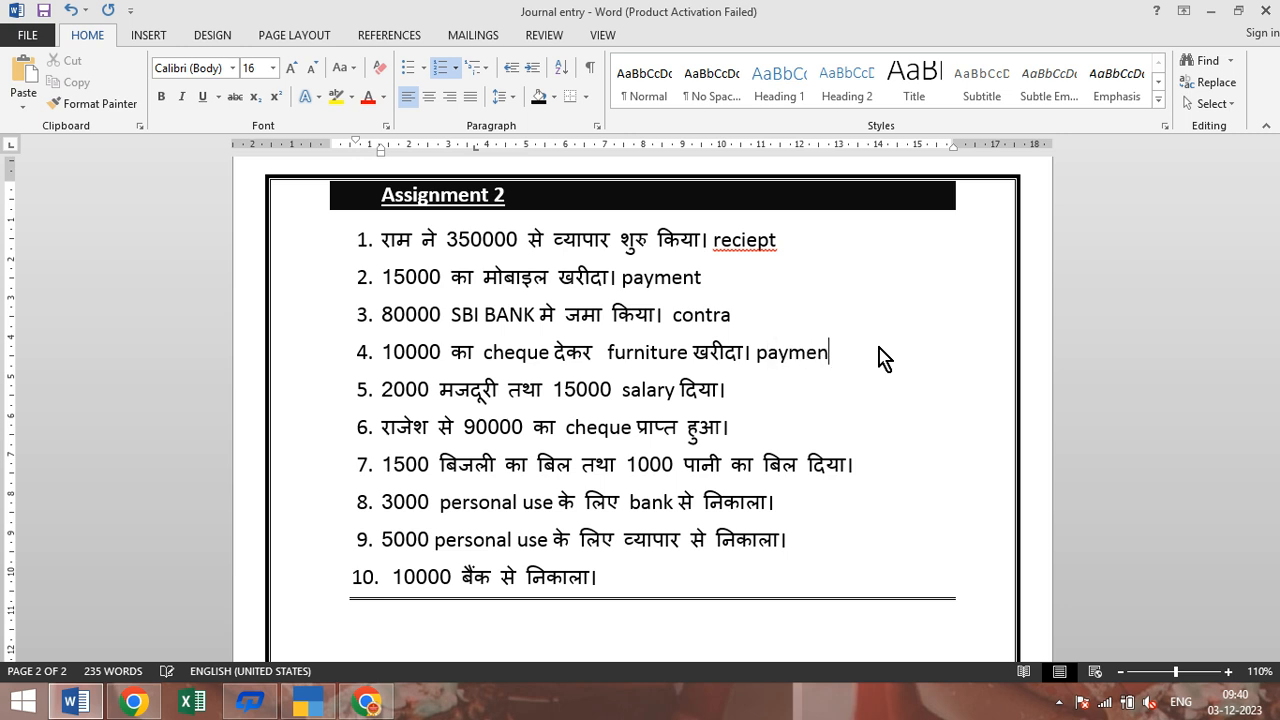
{"action": "left_click", "coordinate": [808, 400]}
{"action": "type", "text": "payment"}
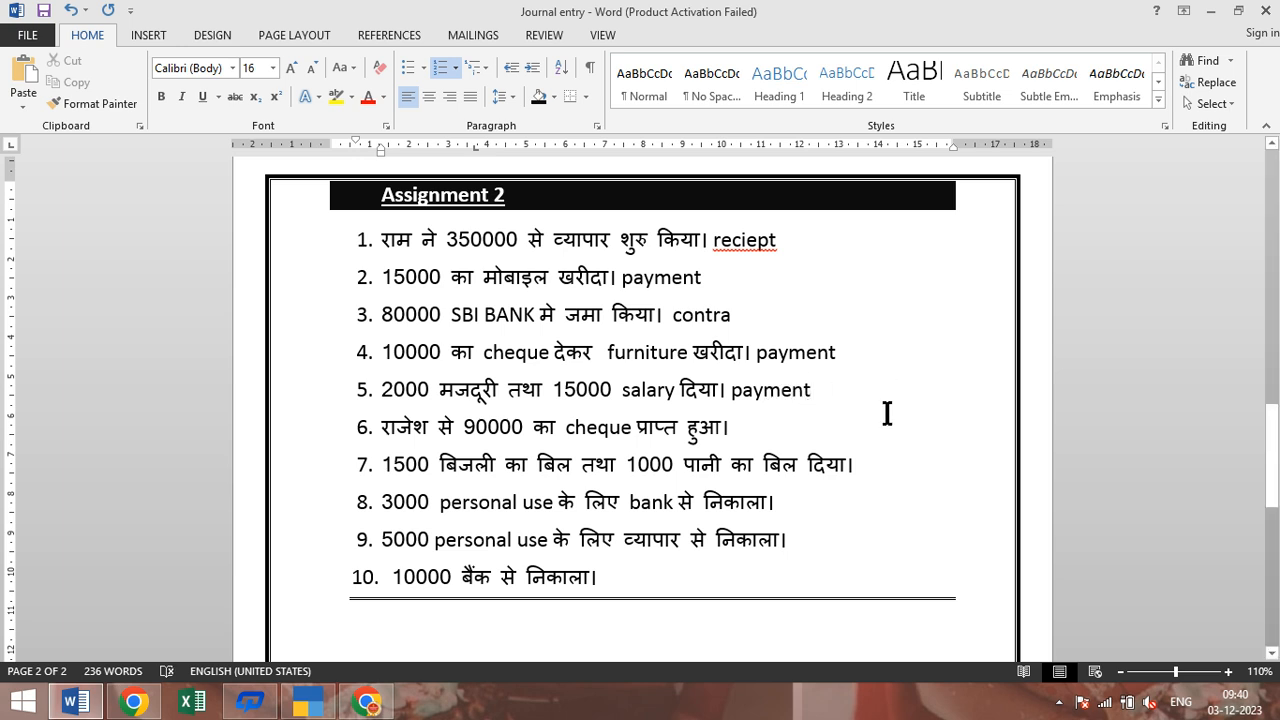
Add "reciept" after the 90000 cheque transaction in item 6 and "payment" after the bills transaction in item 7
{"action": "left_click", "coordinate": [854, 440]}
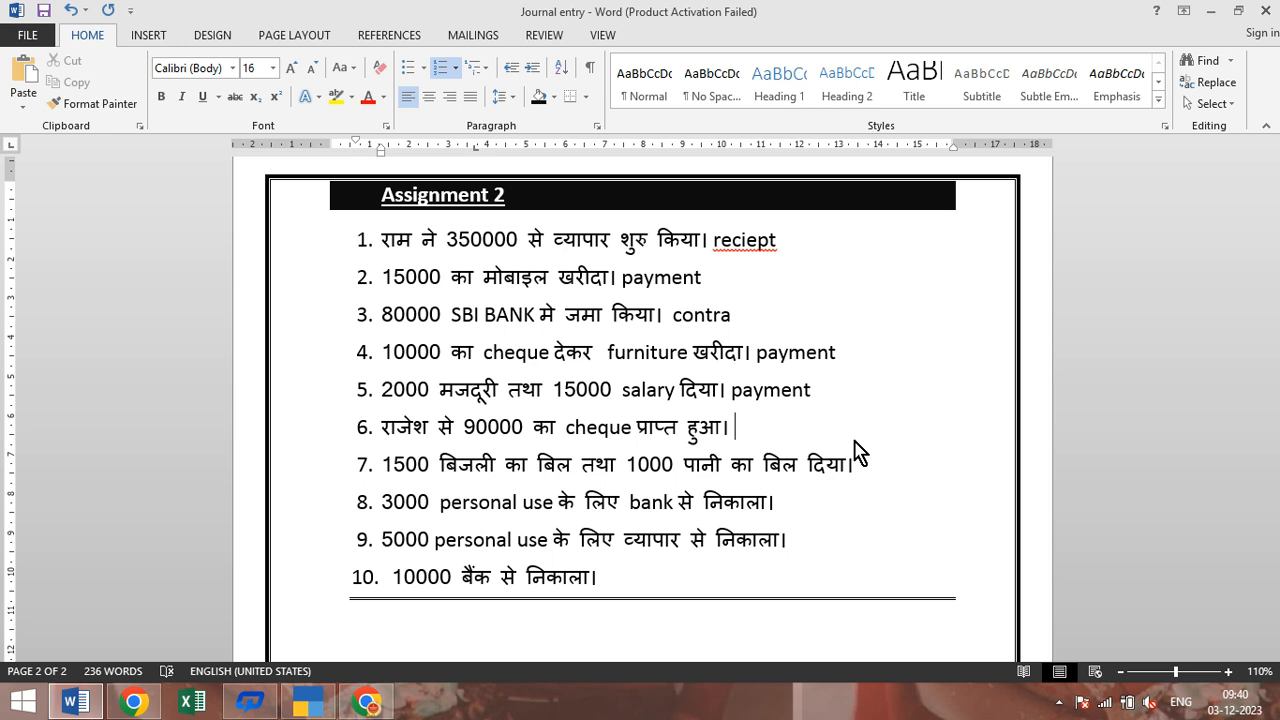
{"action": "type", "text": "reciept"}
{"action": "left_click", "coordinate": [903, 486]}
{"action": "left_click", "coordinate": [893, 470]}
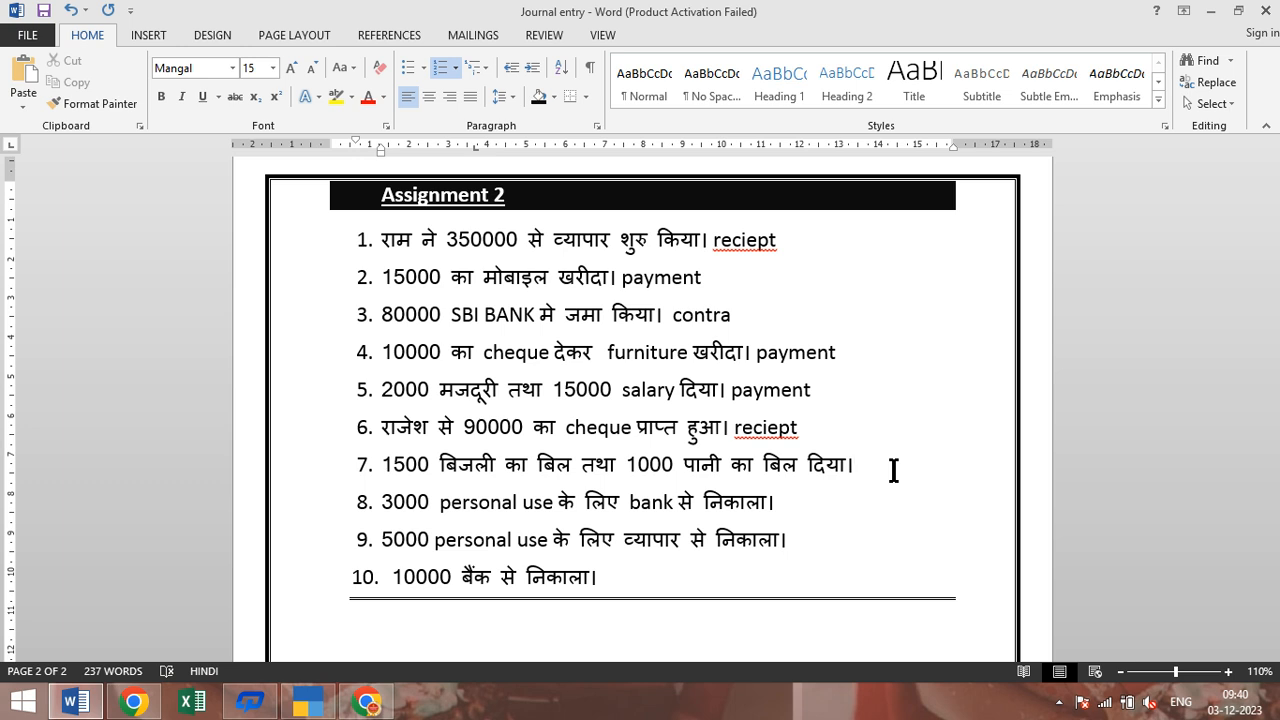
{"action": "key", "text": "alt+shift"}
{"action": "type", "text": "pay"}
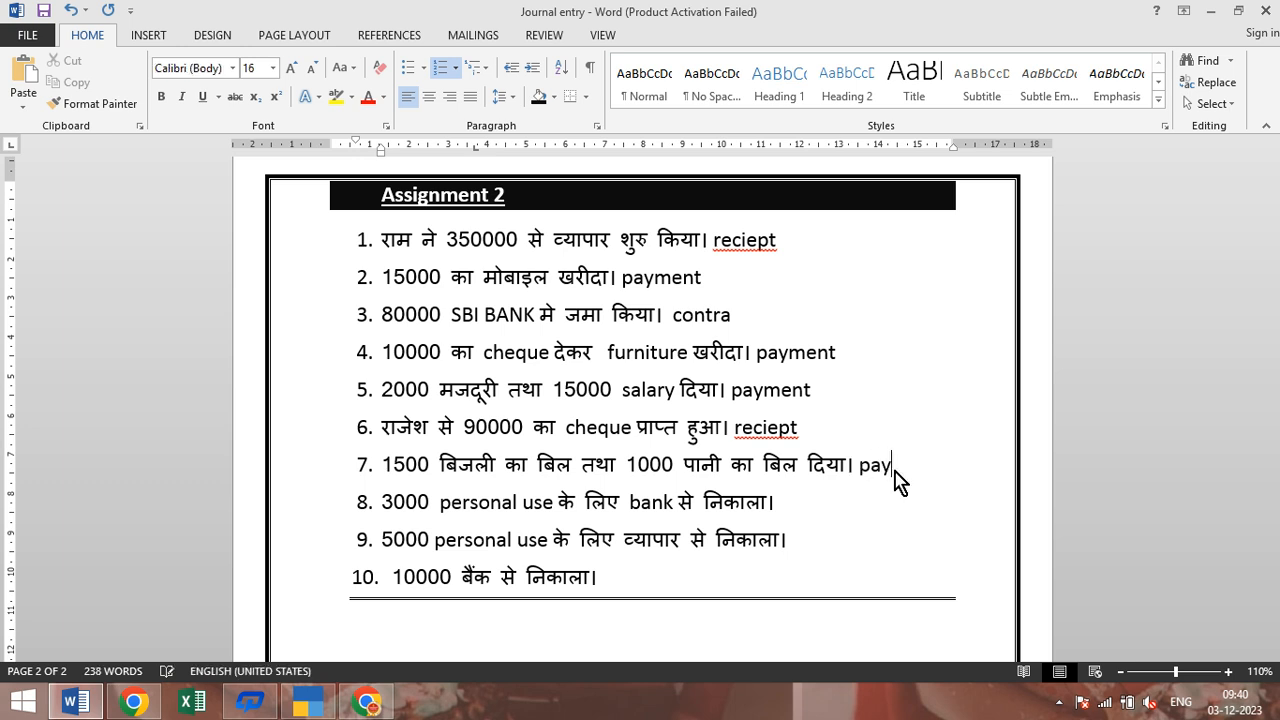
{"action": "type", "text": "me"}
{"action": "key", "text": "BackSpace"}
{"action": "type", "text": "ment"}
Add the voucher type "payment" after the 3000 personal-use bank withdrawal in item 8
{"action": "left_click", "coordinate": [892, 533]}
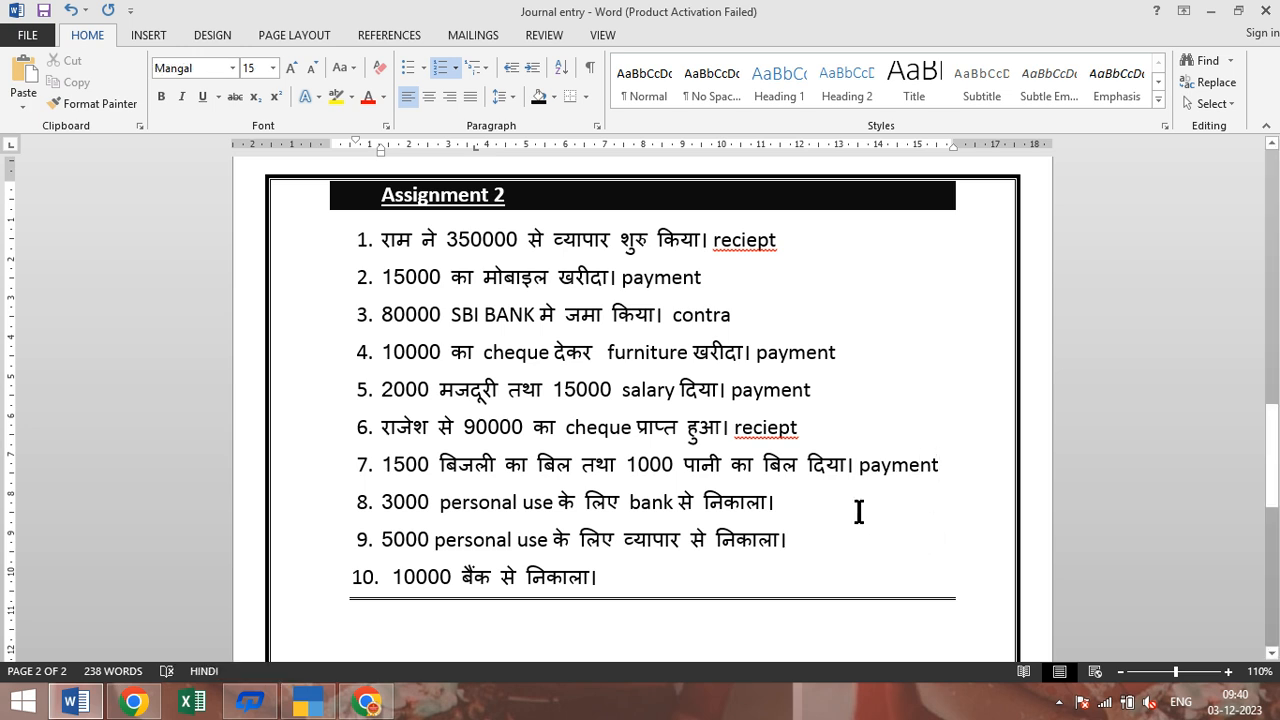
{"action": "left_click", "coordinate": [857, 510]}
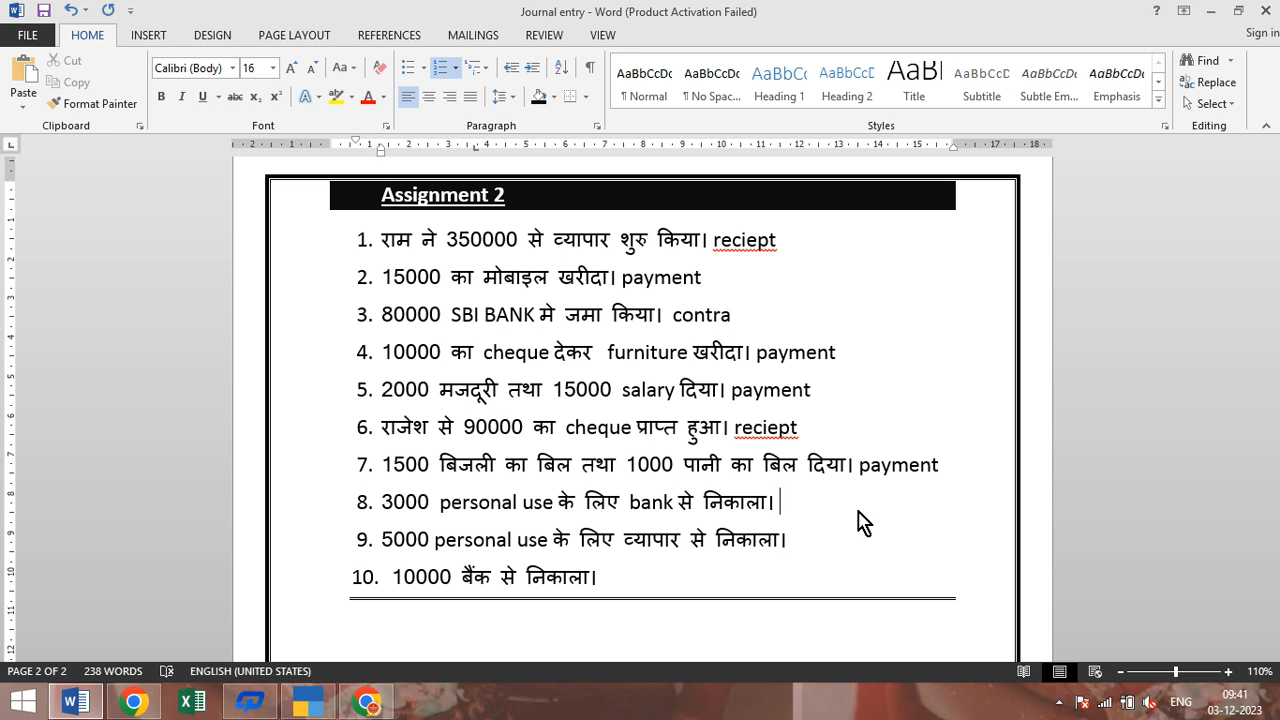
{"action": "type", "text": "payment"}
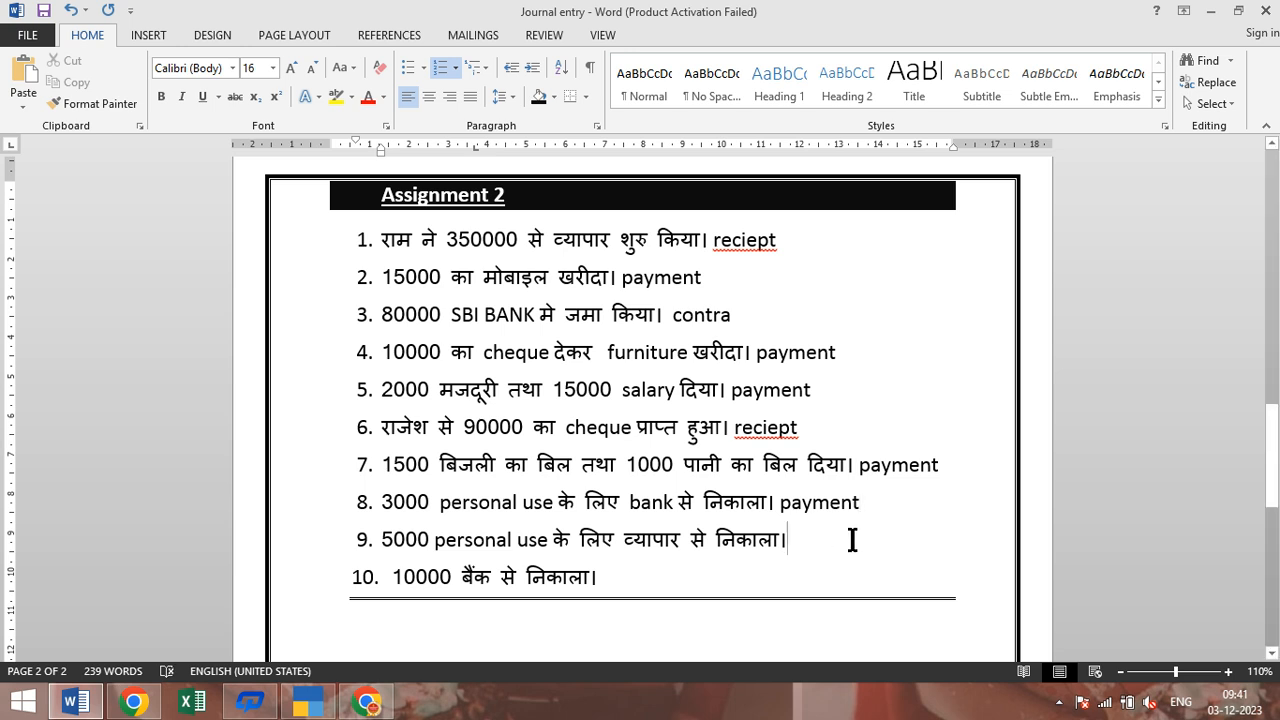
Add "payment" after the 5000 personal-use withdrawal in item 9 and "contra" after the 10000 bank withdrawal in item 10
{"action": "left_click", "coordinate": [845, 541]}
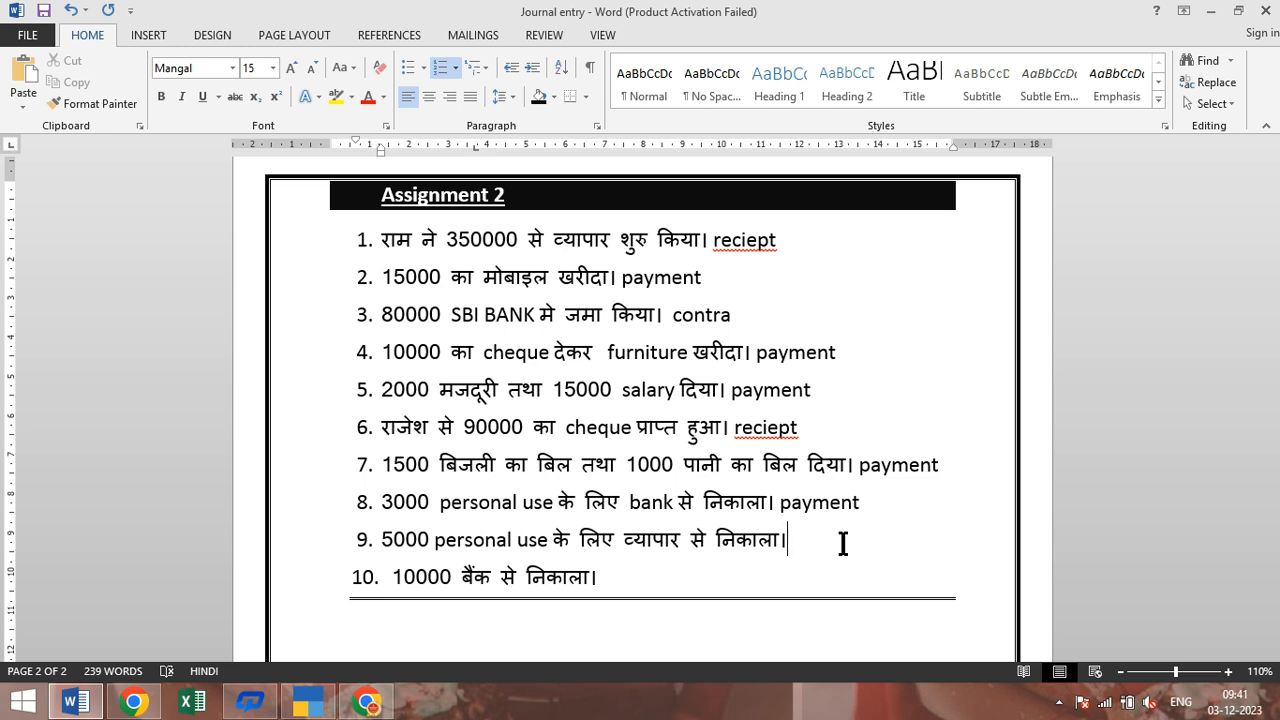
{"action": "key", "text": "alt+shift"}
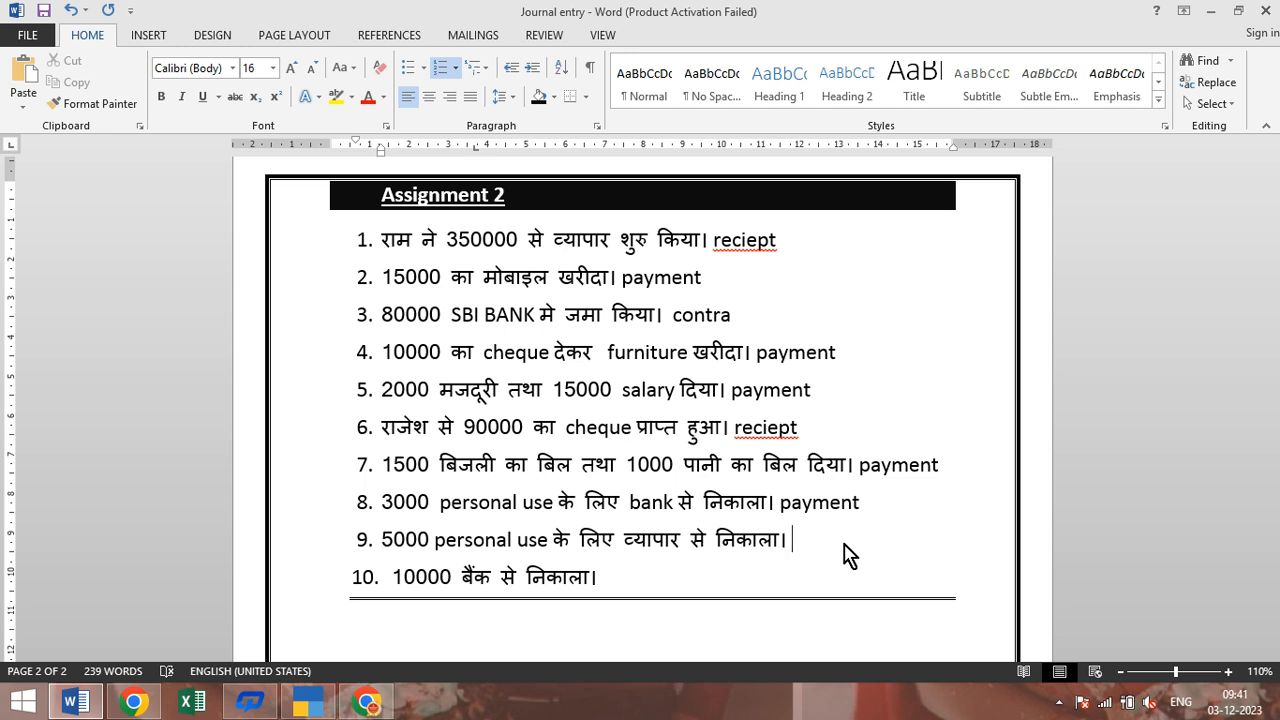
{"action": "type", "text": "payment"}
{"action": "left_click", "coordinate": [769, 600]}
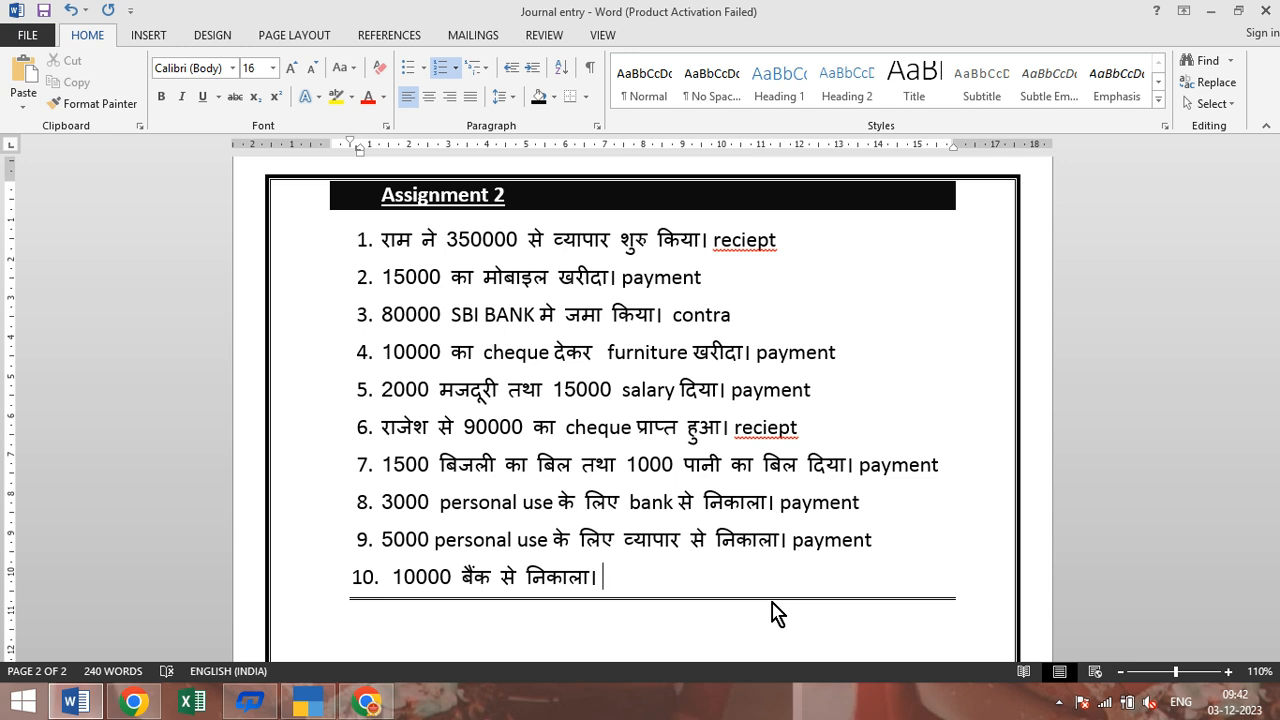
{"action": "type", "text": "contra"}
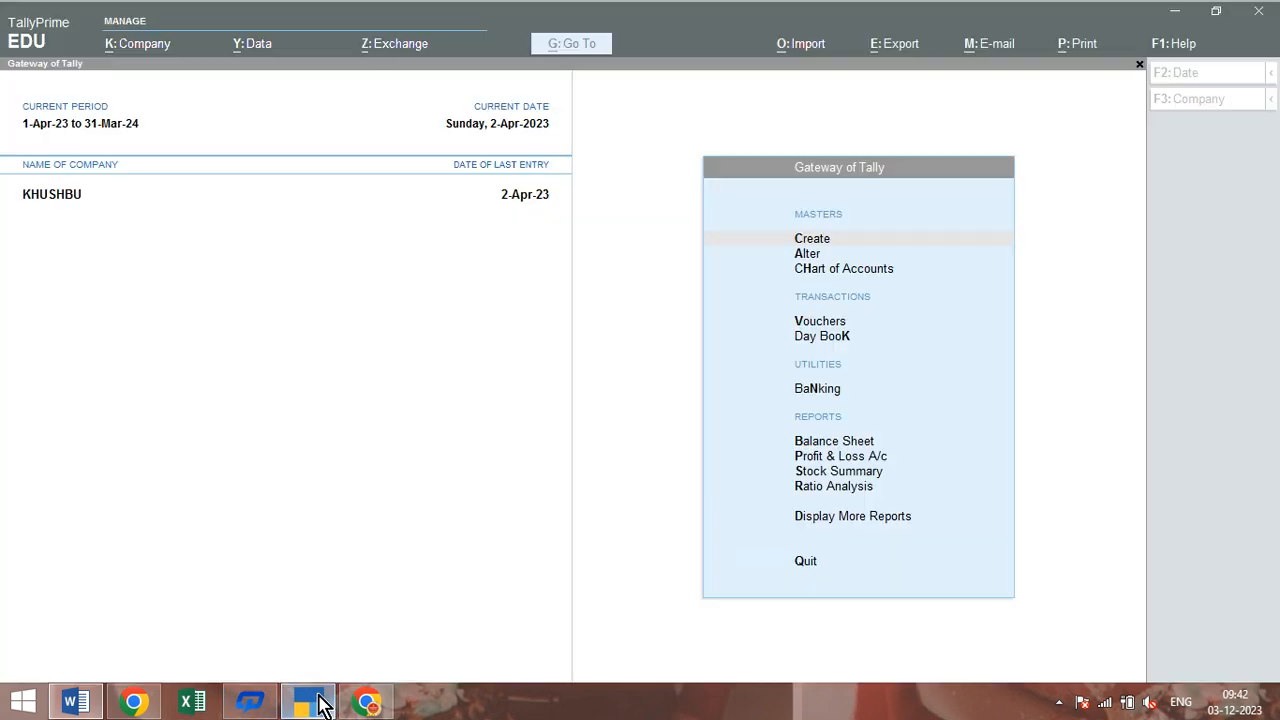
Switch to TallyPrime and start creating a company with the company and mailing name Ram Pvt Ltd
{"action": "left_click", "coordinate": [318, 702]}
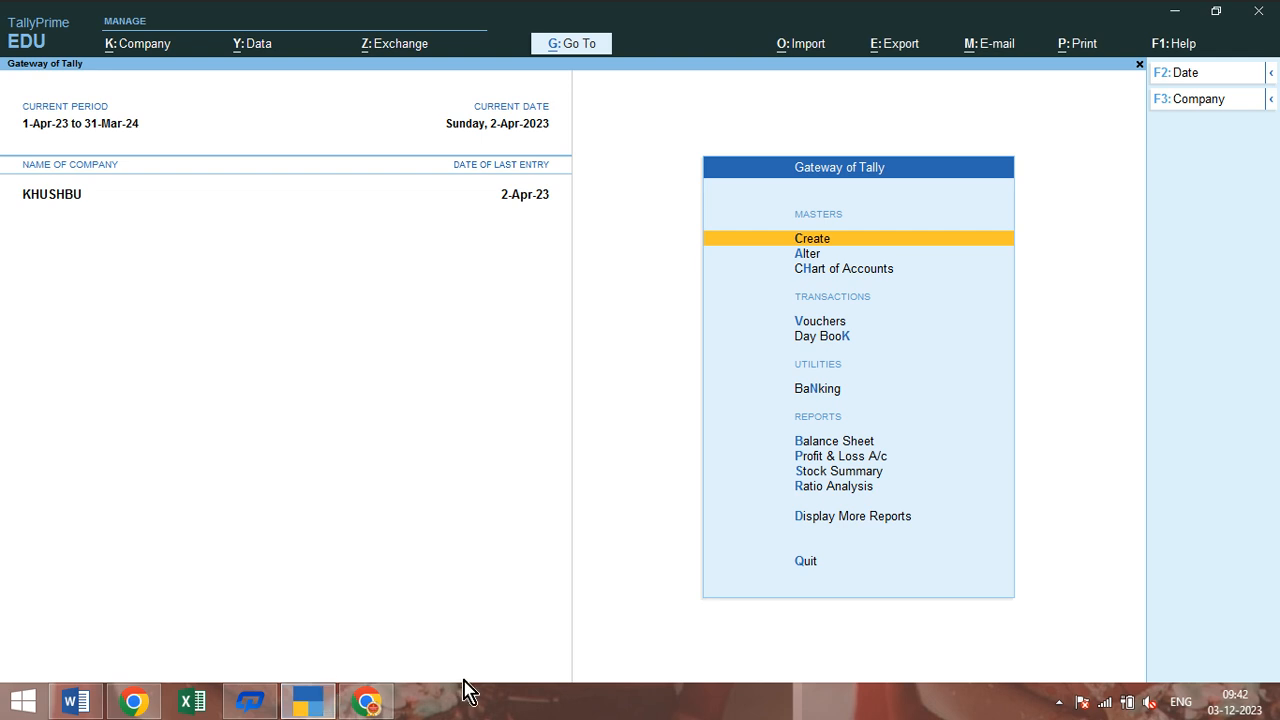
{"action": "key", "text": "alt+k"}
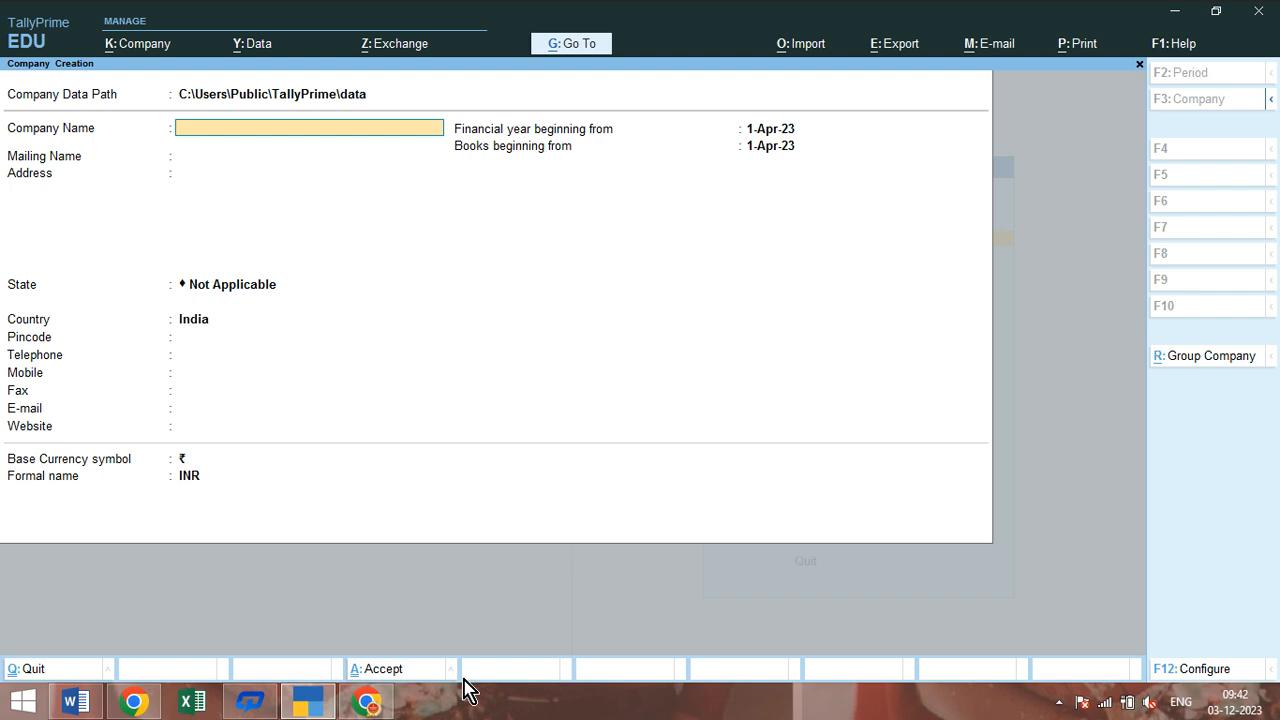
{"action": "type", "text": "Ram Pvt Ltd"}
{"action": "key", "text": "Return"}
{"action": "key", "text": "Return"}
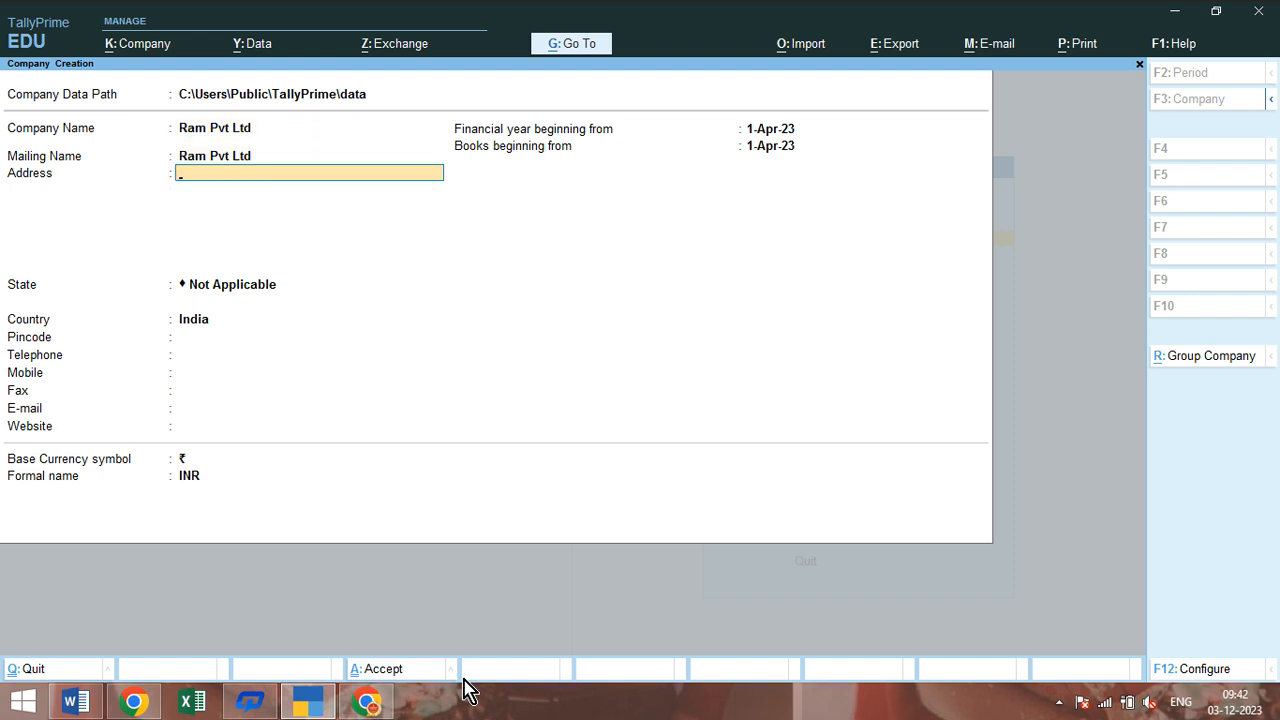
Set the company's state to Uttar Pradesh with country India, leaving the address and pincode blank
{"action": "key", "text": "Return"}
{"action": "key", "text": "Return"}
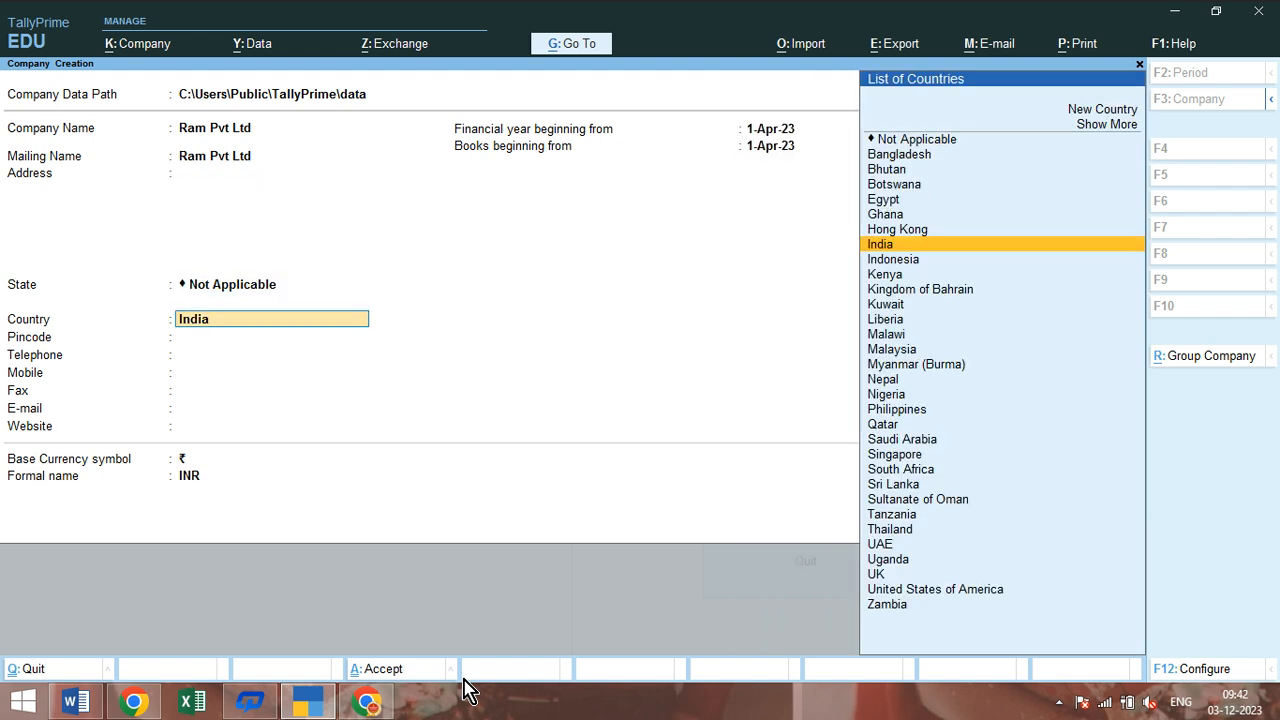
{"action": "key", "text": "BackSpace"}
{"action": "type", "text": "U"}
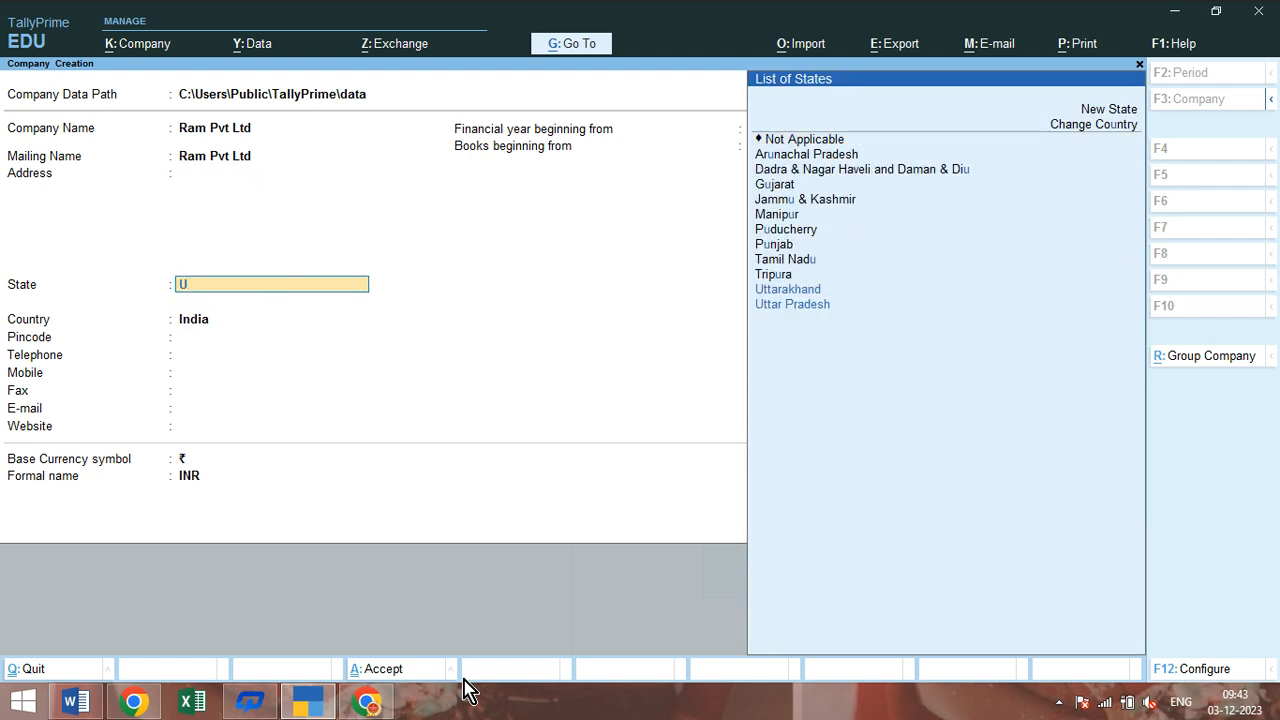
{"action": "type", "text": "t"}
{"action": "key", "text": "Down"}
{"action": "key", "text": "Down"}
{"action": "key", "text": "Return"}
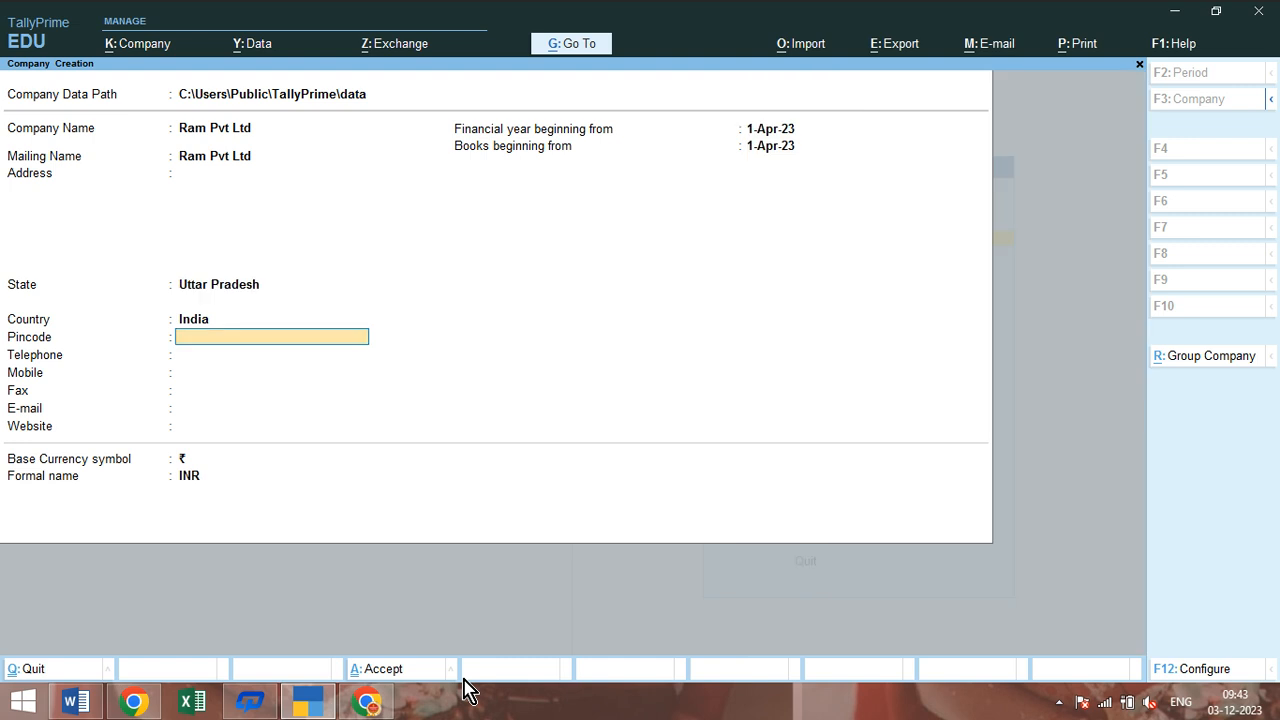
{"action": "key", "text": "Return"}
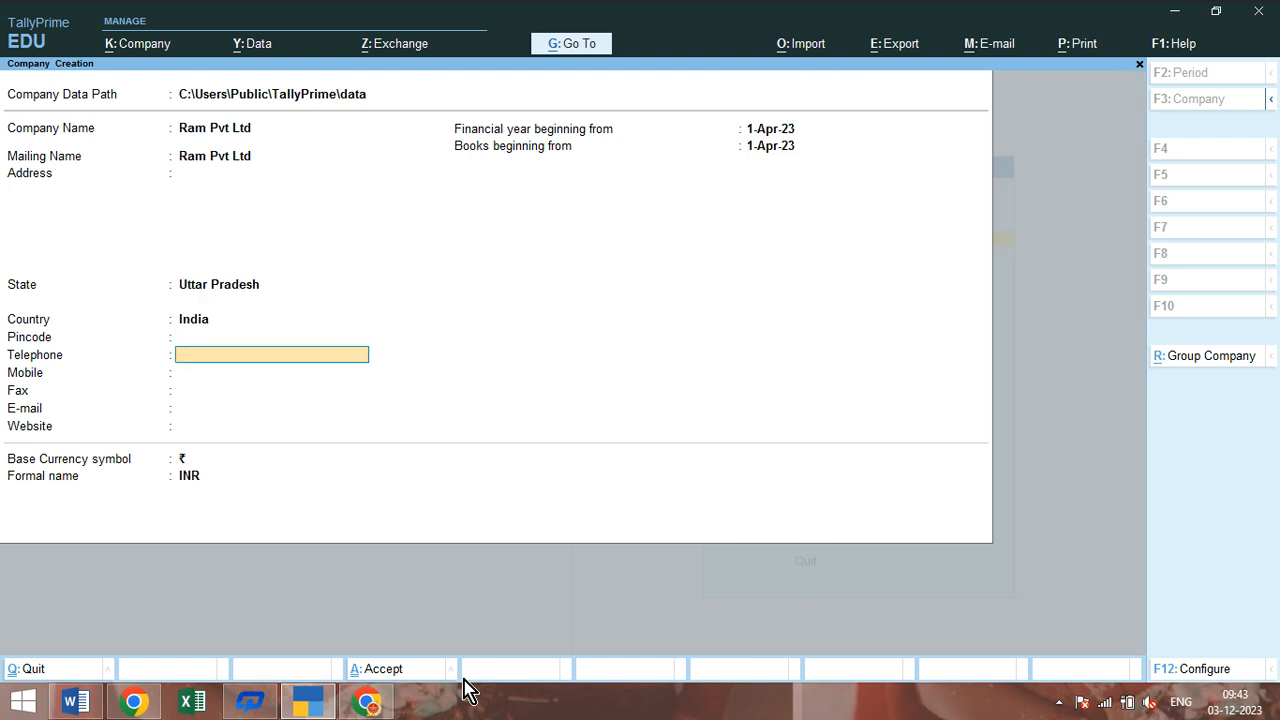
Save the company with the financial year and books both beginning on 1-Apr-23, and open its period settings
{"action": "left_click", "coordinate": [752, 130]}
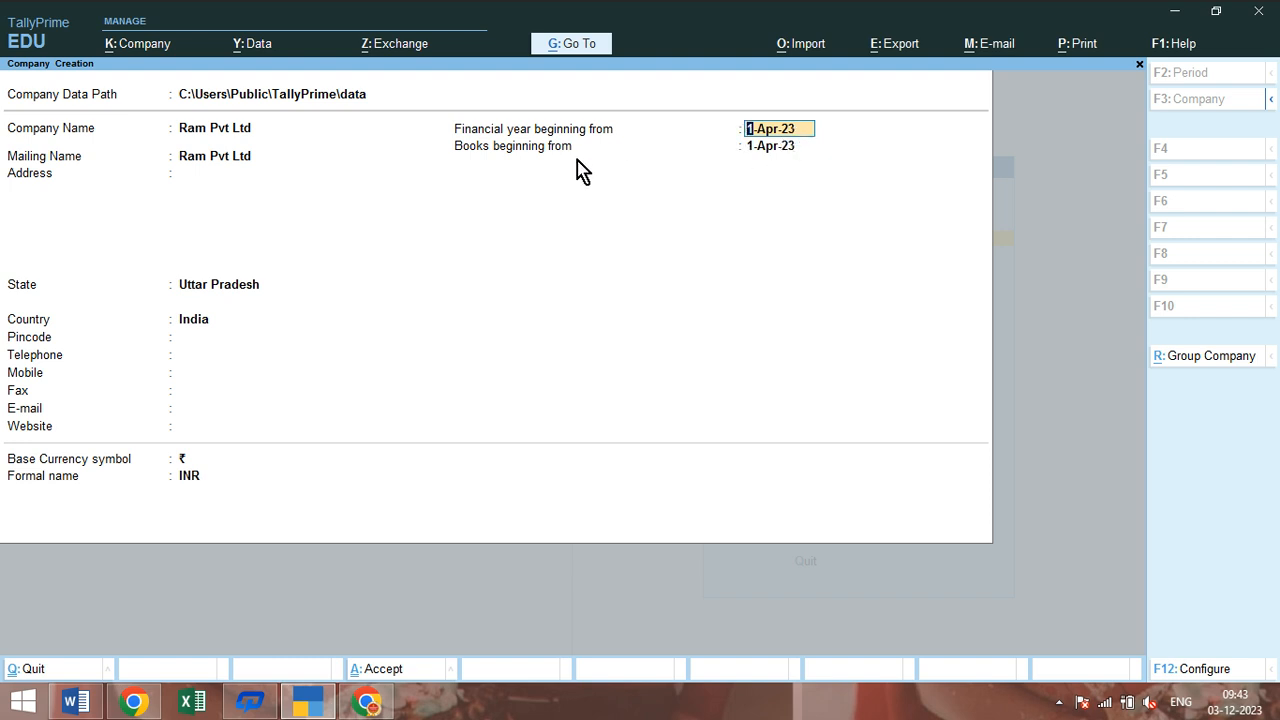
{"action": "left_click", "coordinate": [764, 146]}
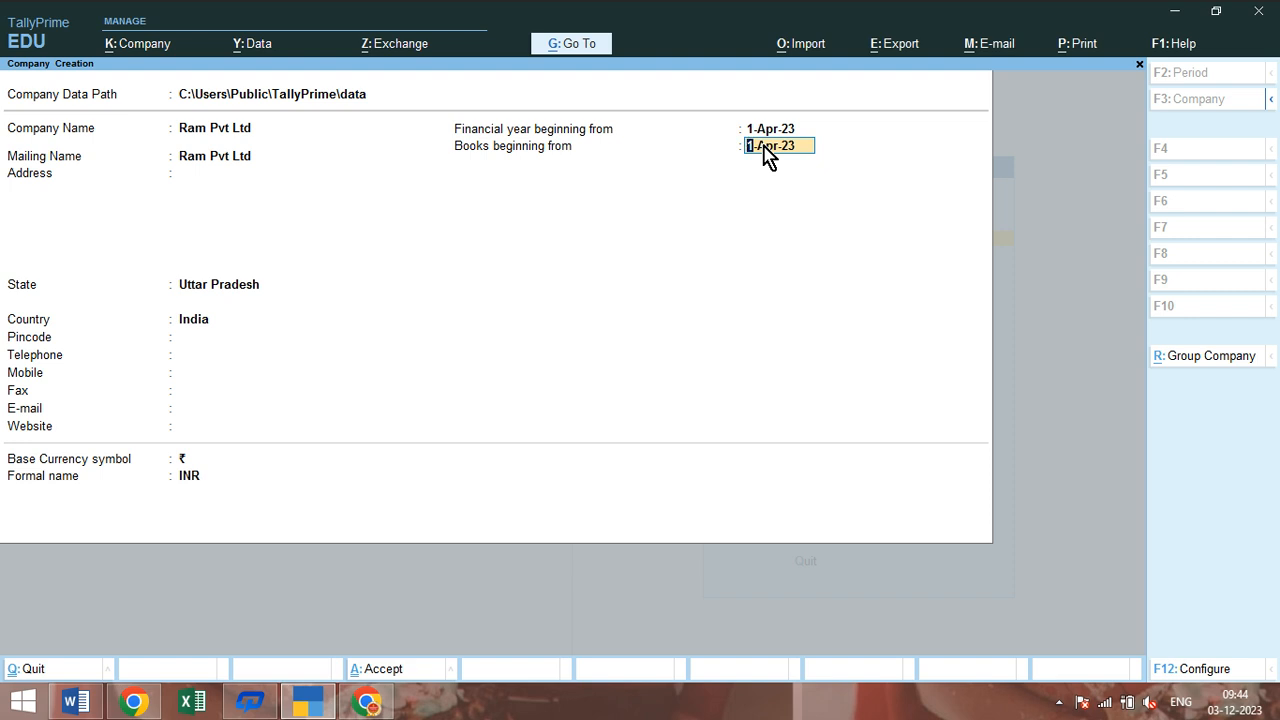
{"action": "key", "text": "ctrl+a"}
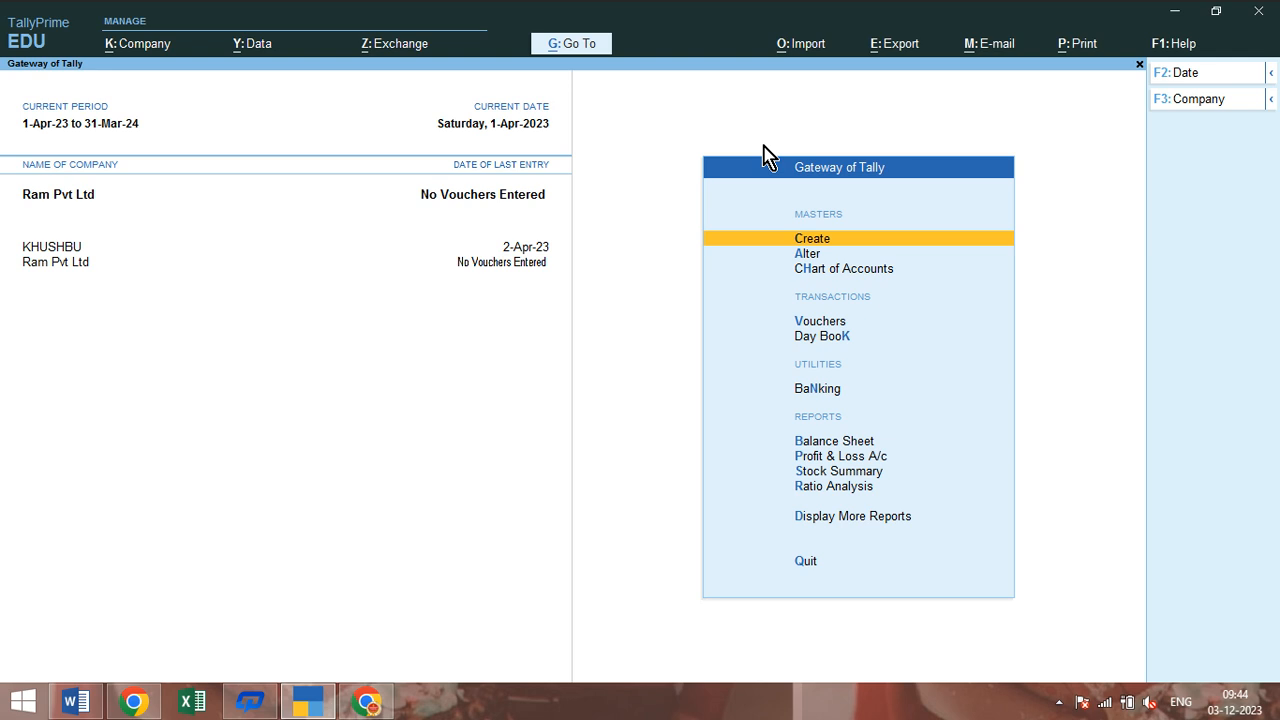
{"action": "key", "text": "alt+F2"}
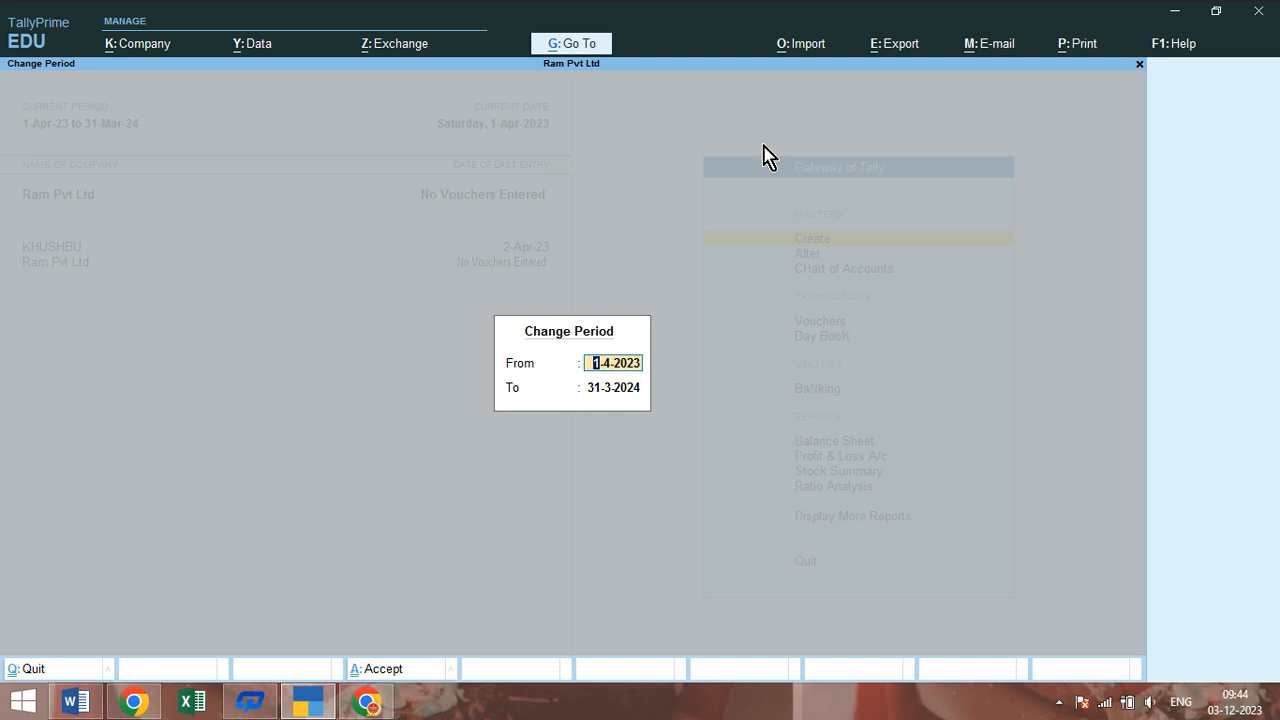
Switch to Chrome and cast the entire screen to the SWTV-21AE display
{"action": "left_click", "coordinate": [366, 703]}
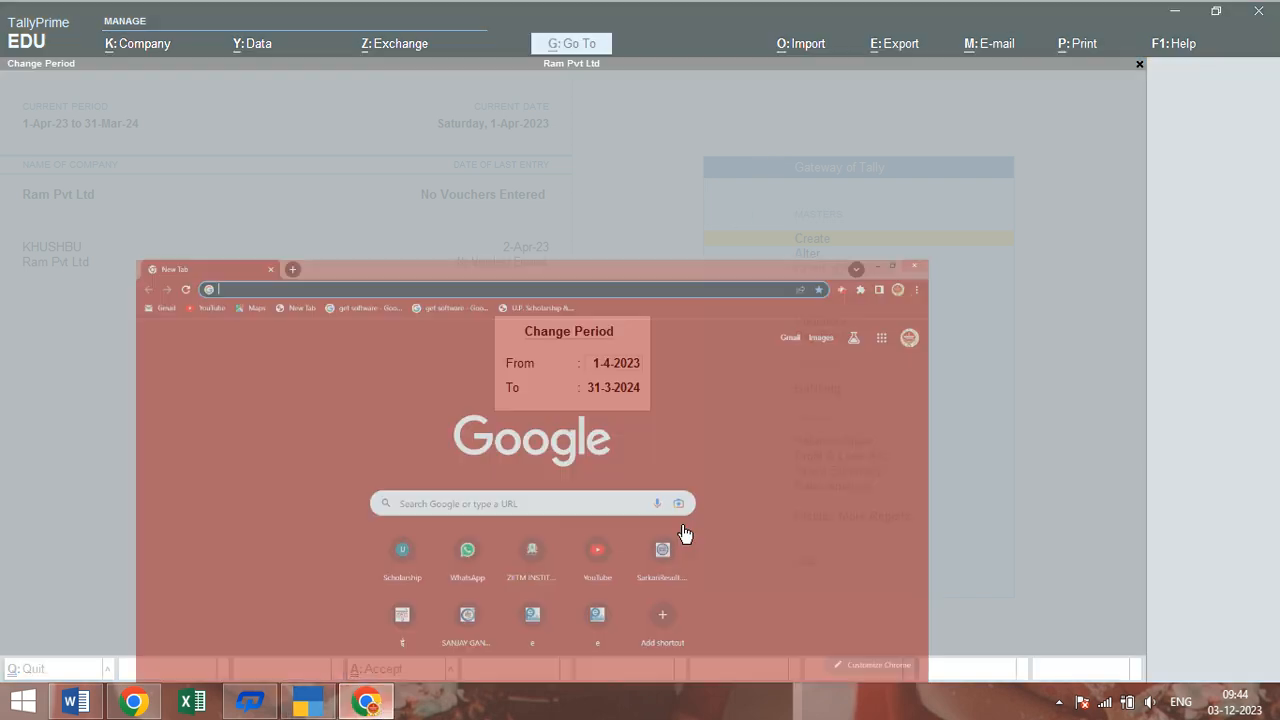
{"action": "left_click", "coordinate": [1259, 49]}
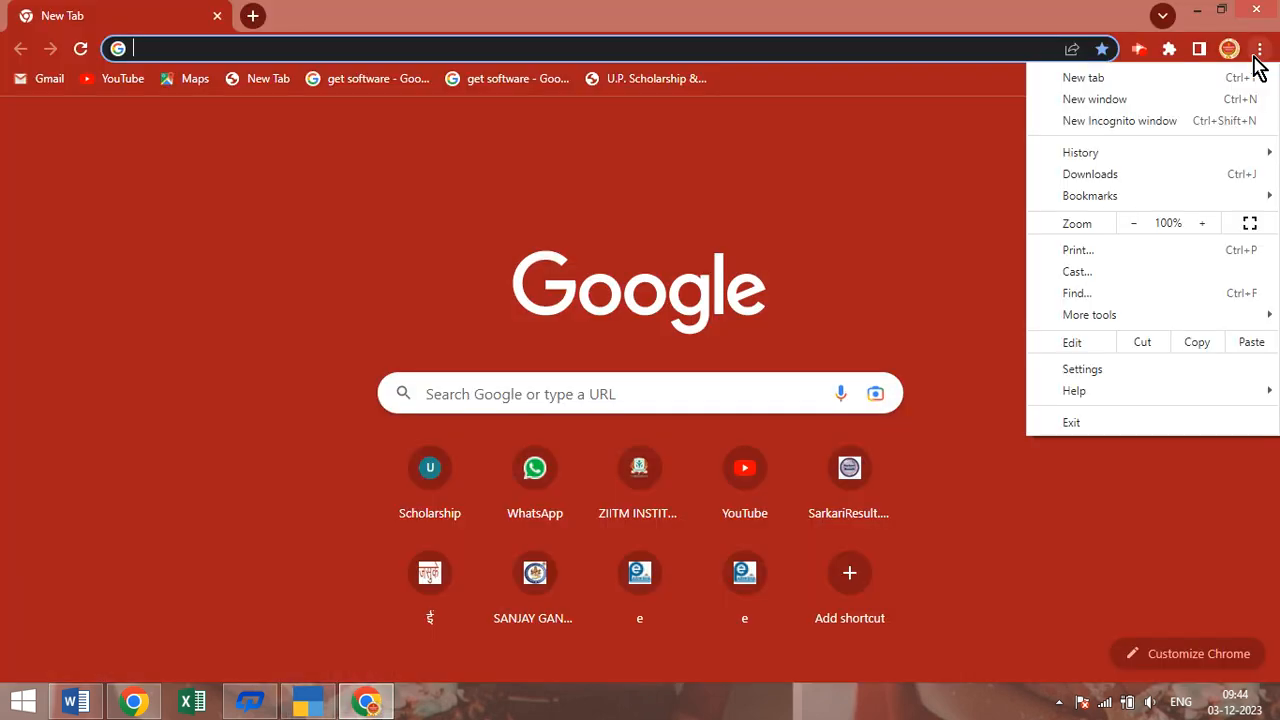
{"action": "left_click", "coordinate": [1078, 275]}
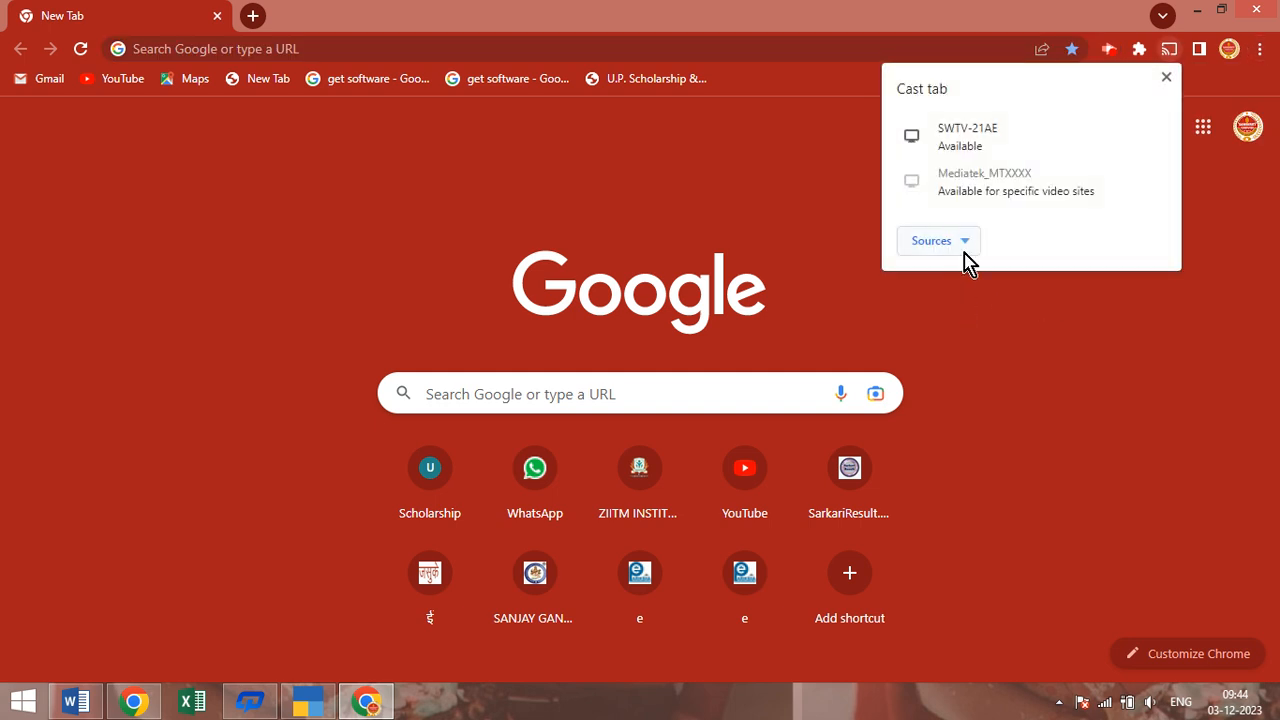
{"action": "left_click", "coordinate": [965, 252]}
{"action": "left_click", "coordinate": [957, 300]}
{"action": "left_click", "coordinate": [988, 148]}
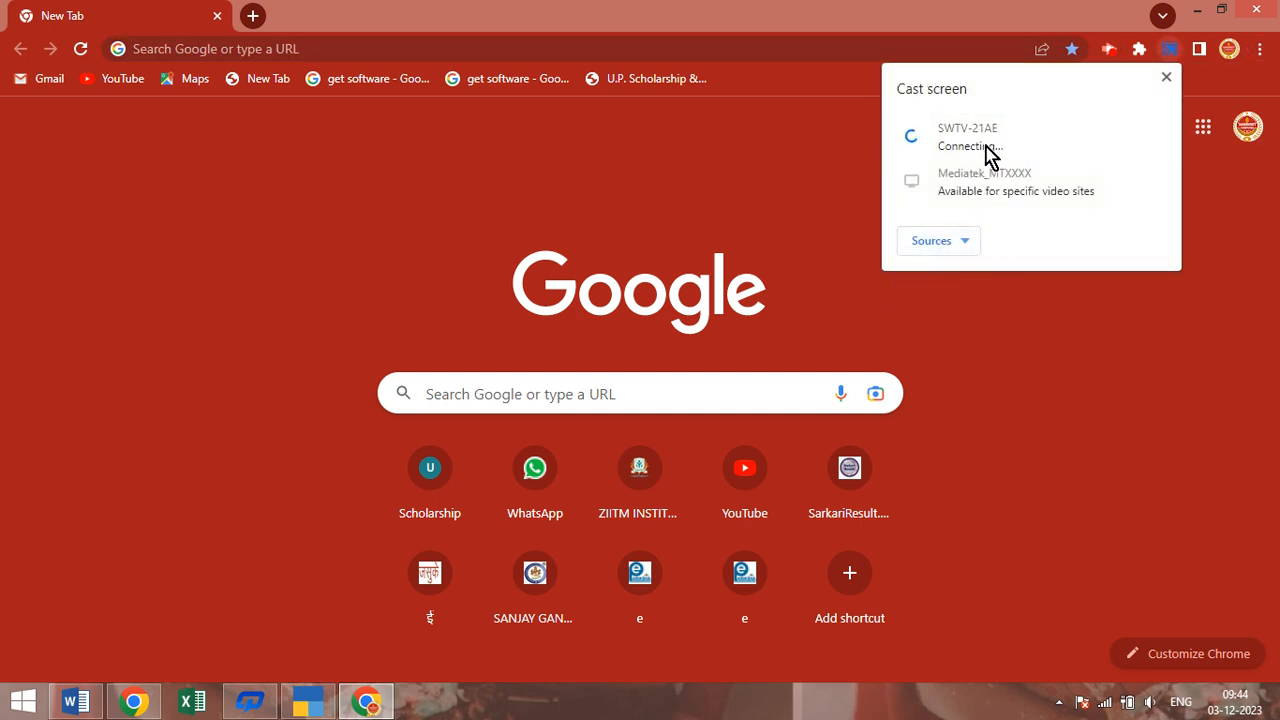
Return to TallyPrime, dismiss the open period settings and keep its Gateway screen in front of Chrome
{"action": "left_click", "coordinate": [1197, 10]}
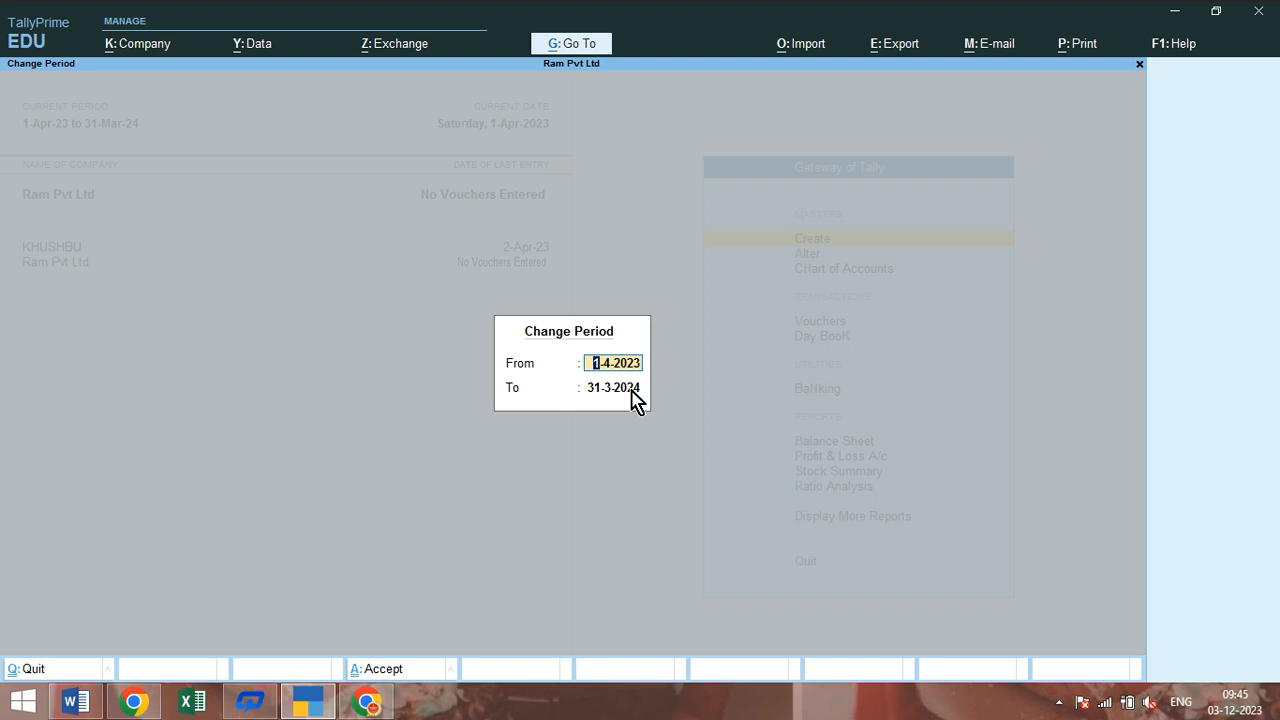
{"action": "key", "text": "Escape"}
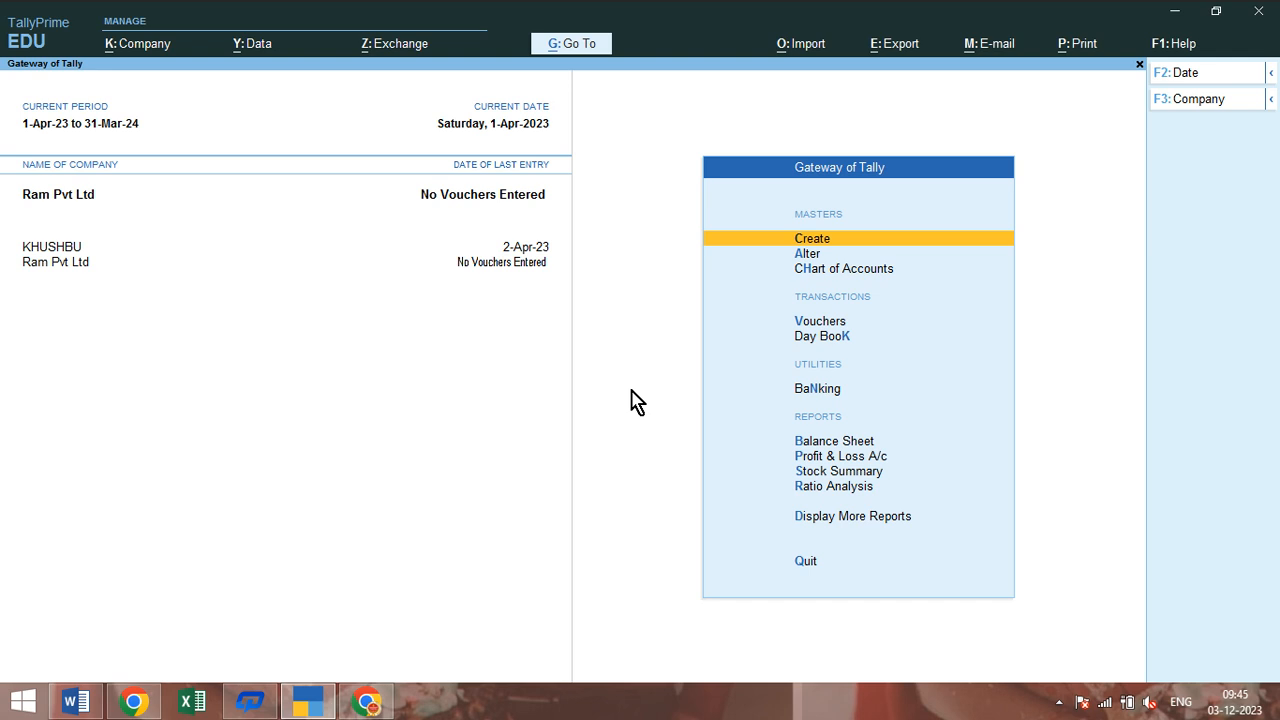
{"action": "key", "text": "alt+Tab"}
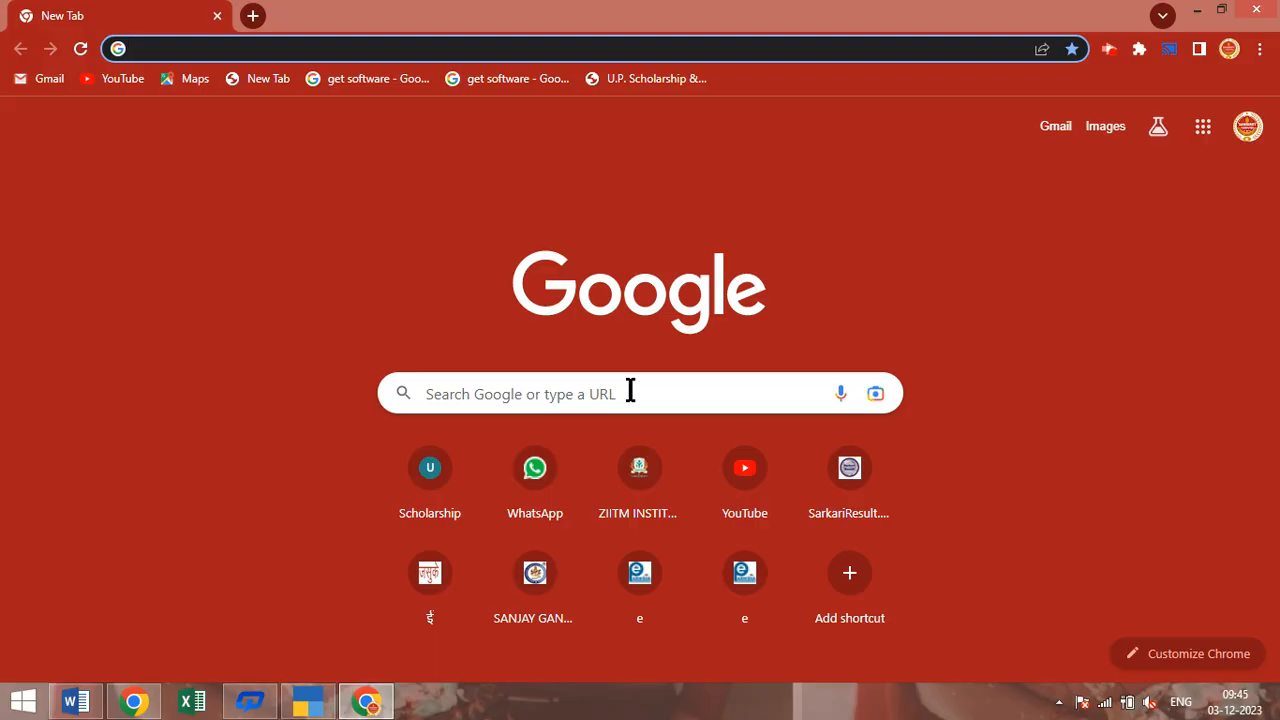
{"action": "left_click", "coordinate": [1197, 12]}
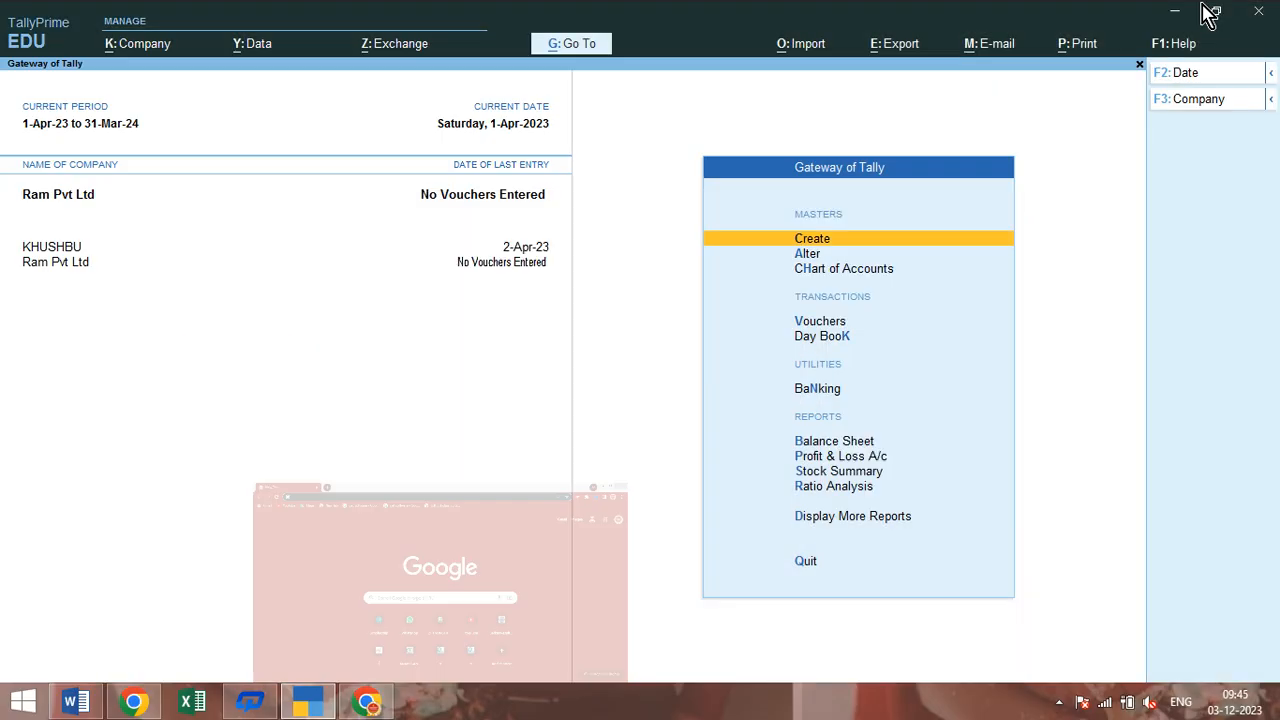
Check the first Assignment 2 transaction in Word, and start creating a ledger for Ram Pvt Ltd in TallyPrime
{"action": "left_click", "coordinate": [80, 703]}
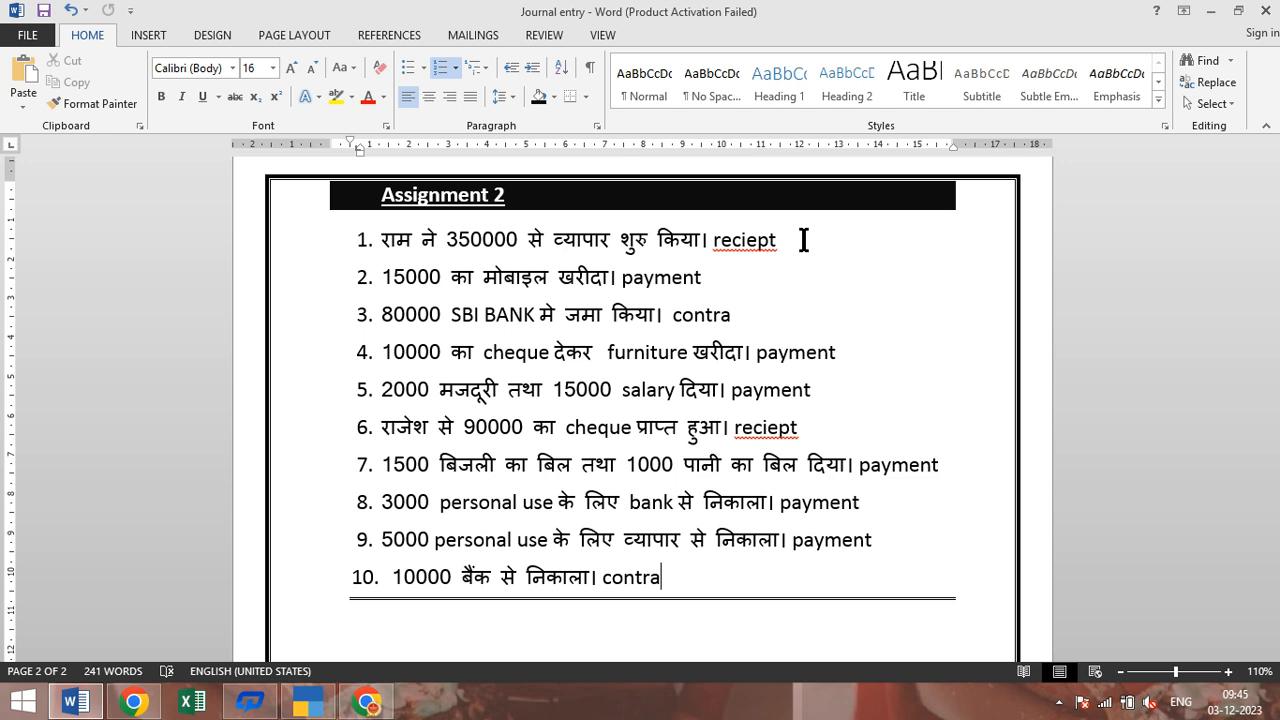
{"action": "key", "text": "alt+Tab"}
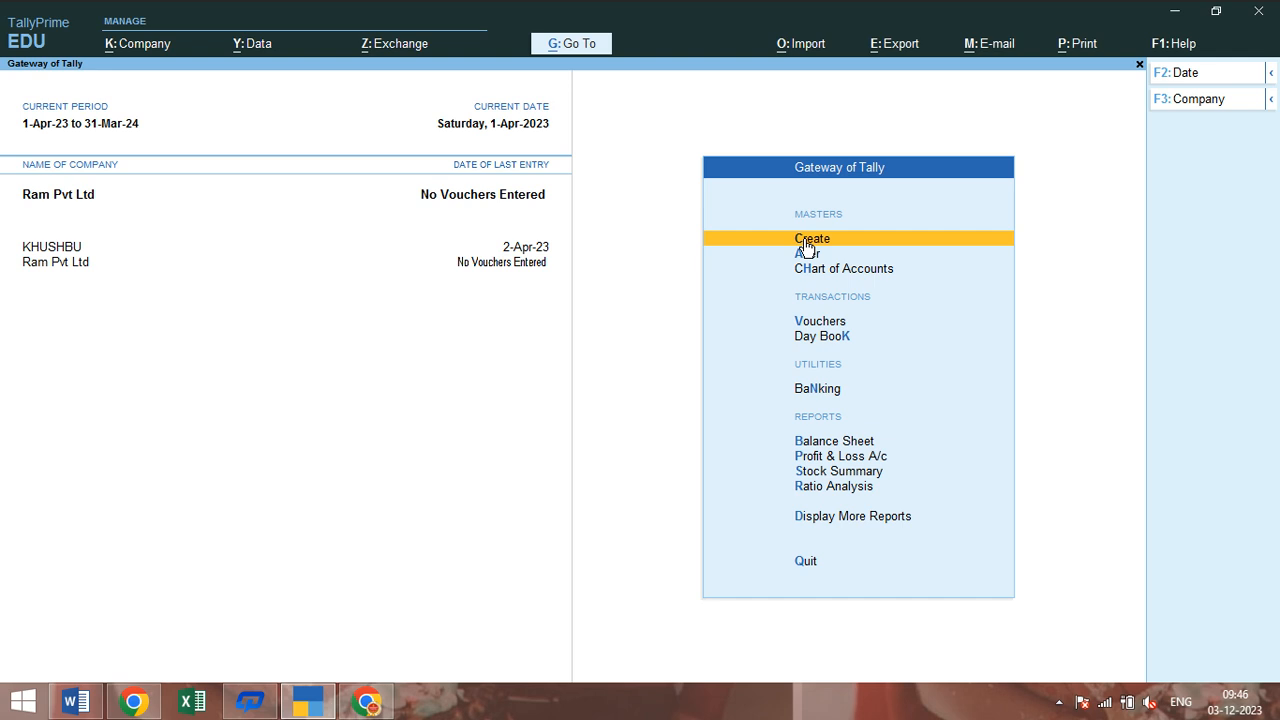
{"action": "left_click", "coordinate": [806, 247]}
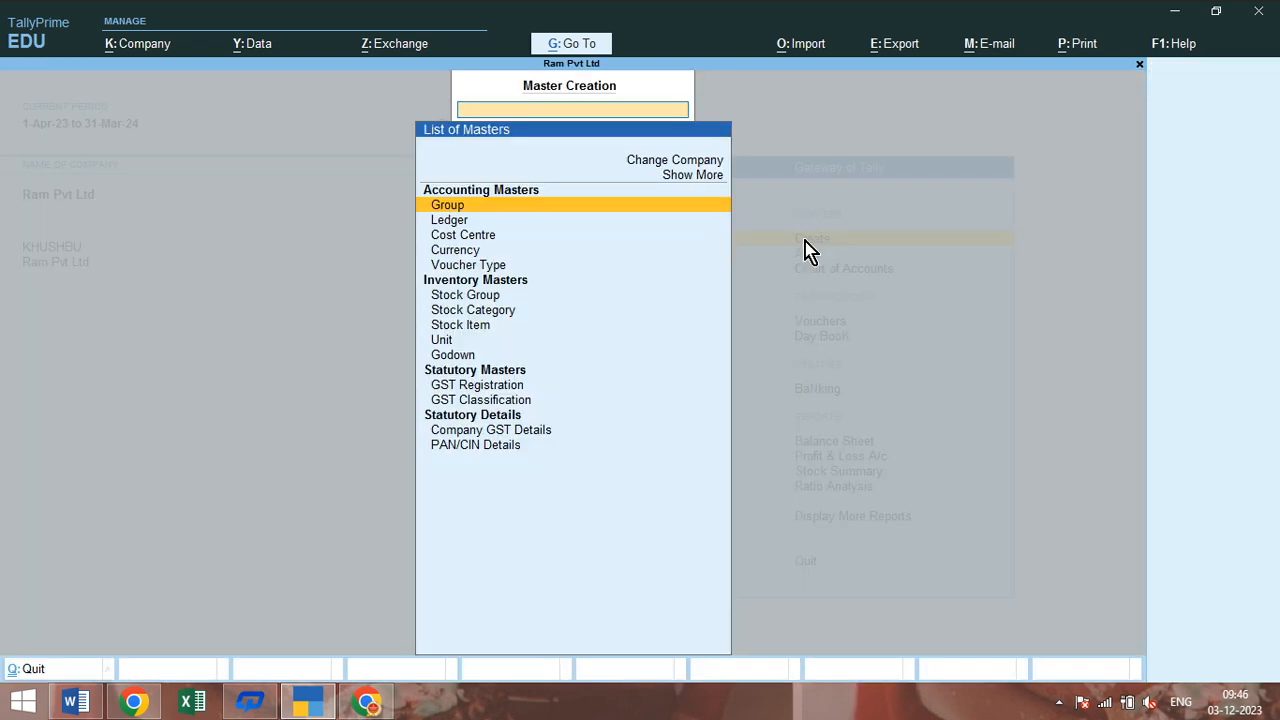
{"action": "key", "text": "Down"}
{"action": "key", "text": "Return"}
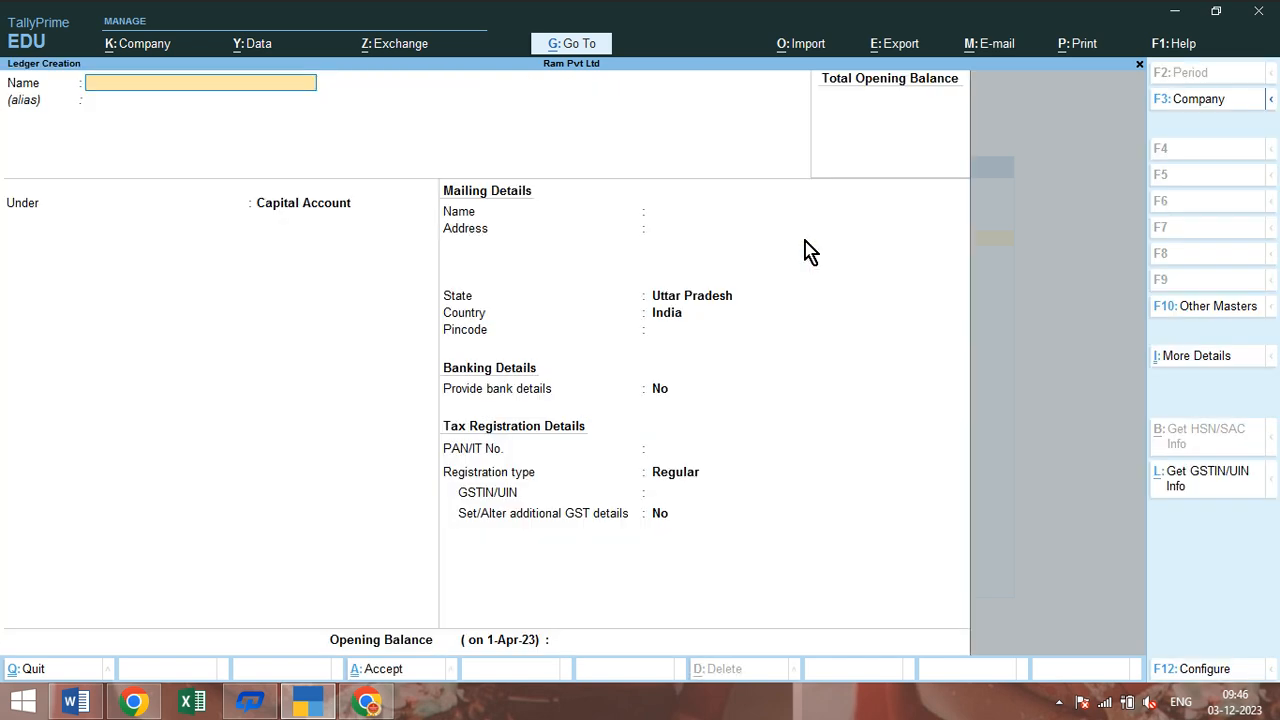
Save a ledger named Capital A/c under the Capital Account group and return to the Gateway of Tally
{"action": "type", "text": "Capital a/c"}
{"action": "key", "text": "Return"}
{"action": "key", "text": "Return"}
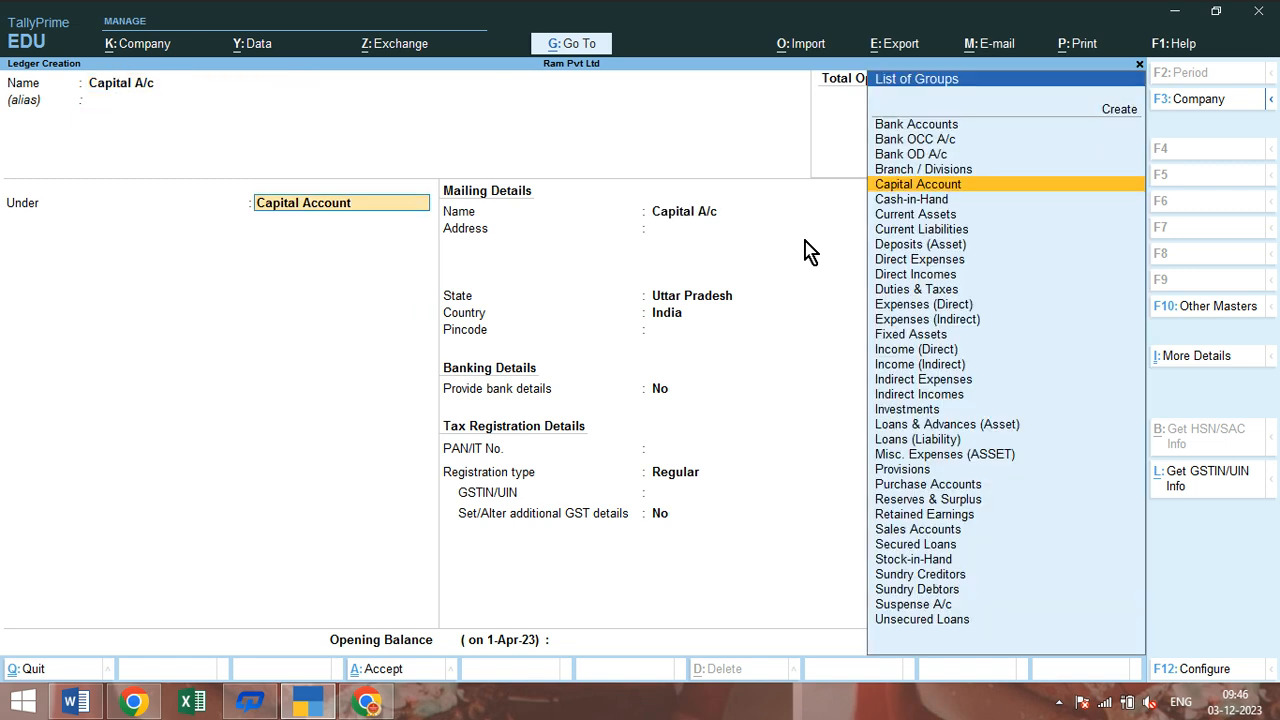
{"action": "key", "text": "Return"}
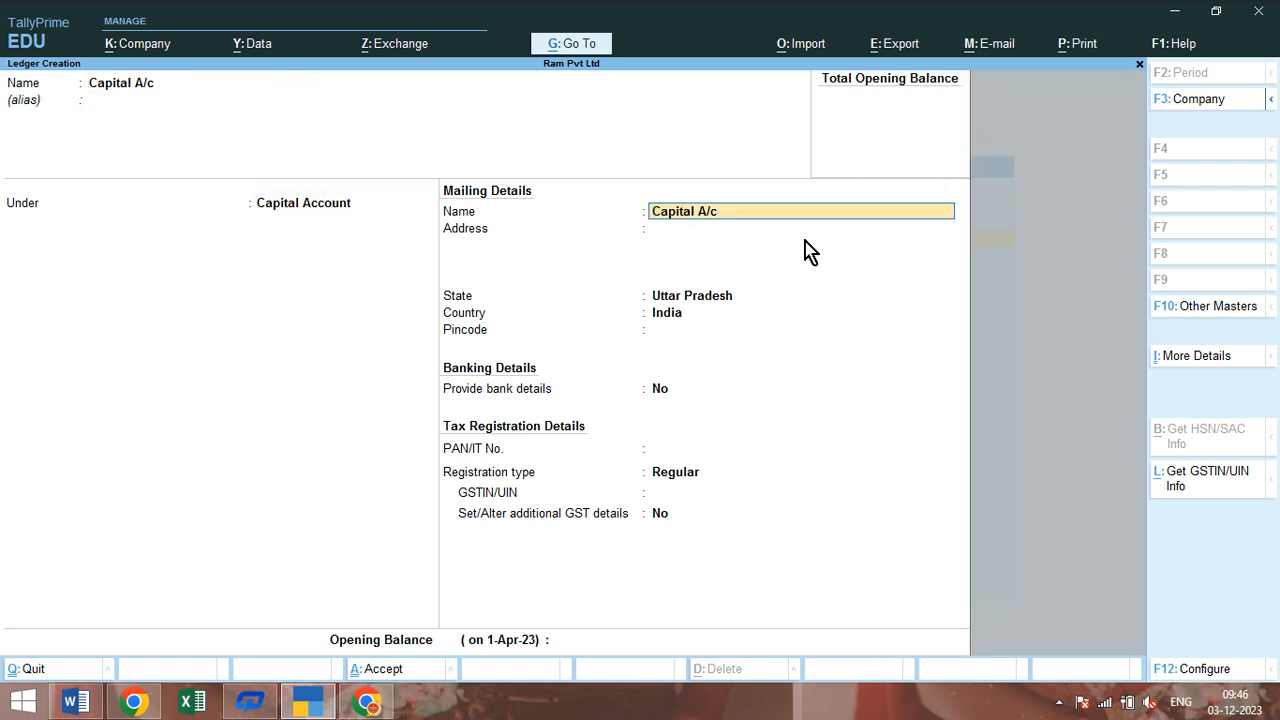
{"action": "key", "text": "ctrl+a"}
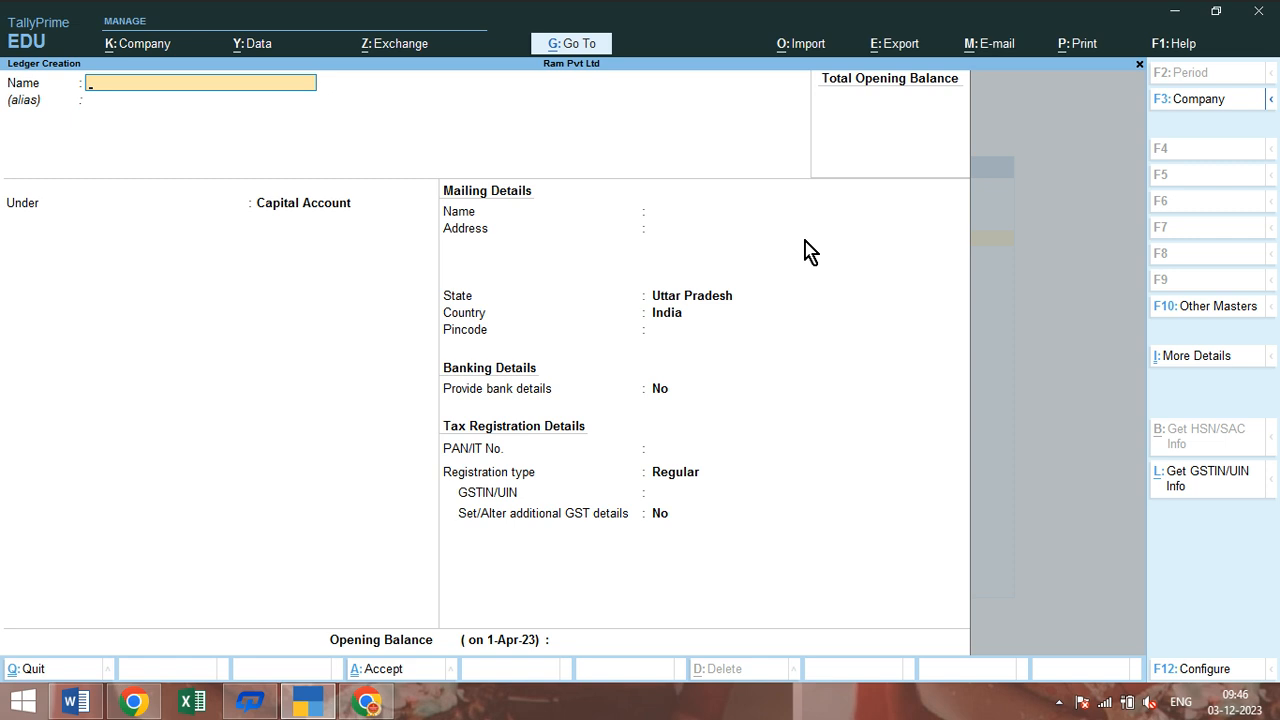
{"action": "key", "text": "Escape"}
{"action": "key", "text": "Escape"}
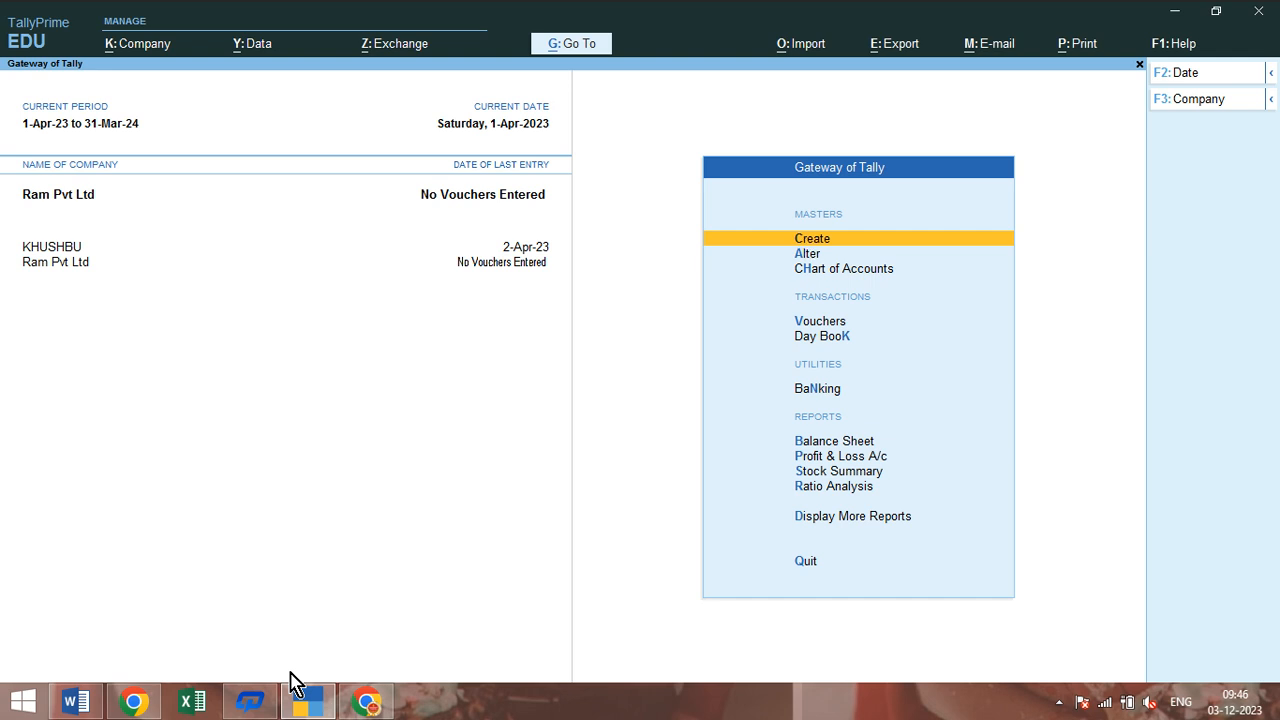
Switch to Chrome, cast the entire screen to the SWTV-21AE display again, and minimize the browser
{"action": "left_click", "coordinate": [366, 701]}
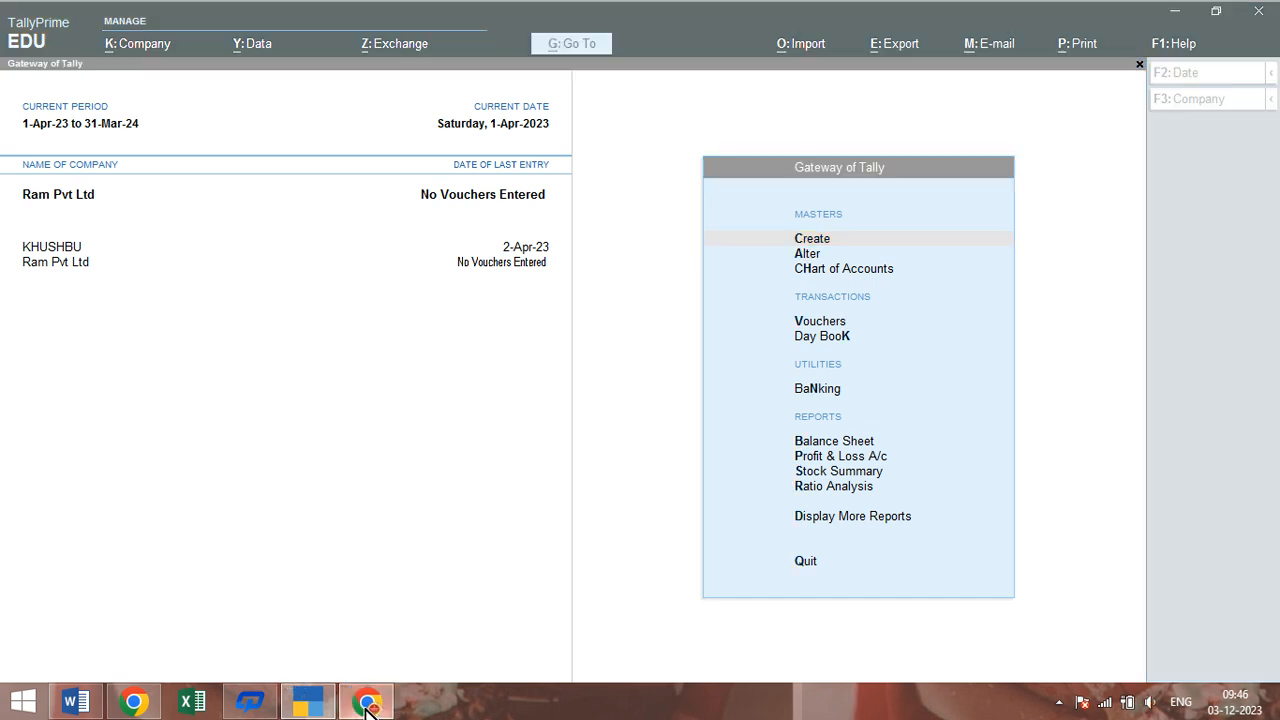
{"action": "left_click", "coordinate": [1259, 48]}
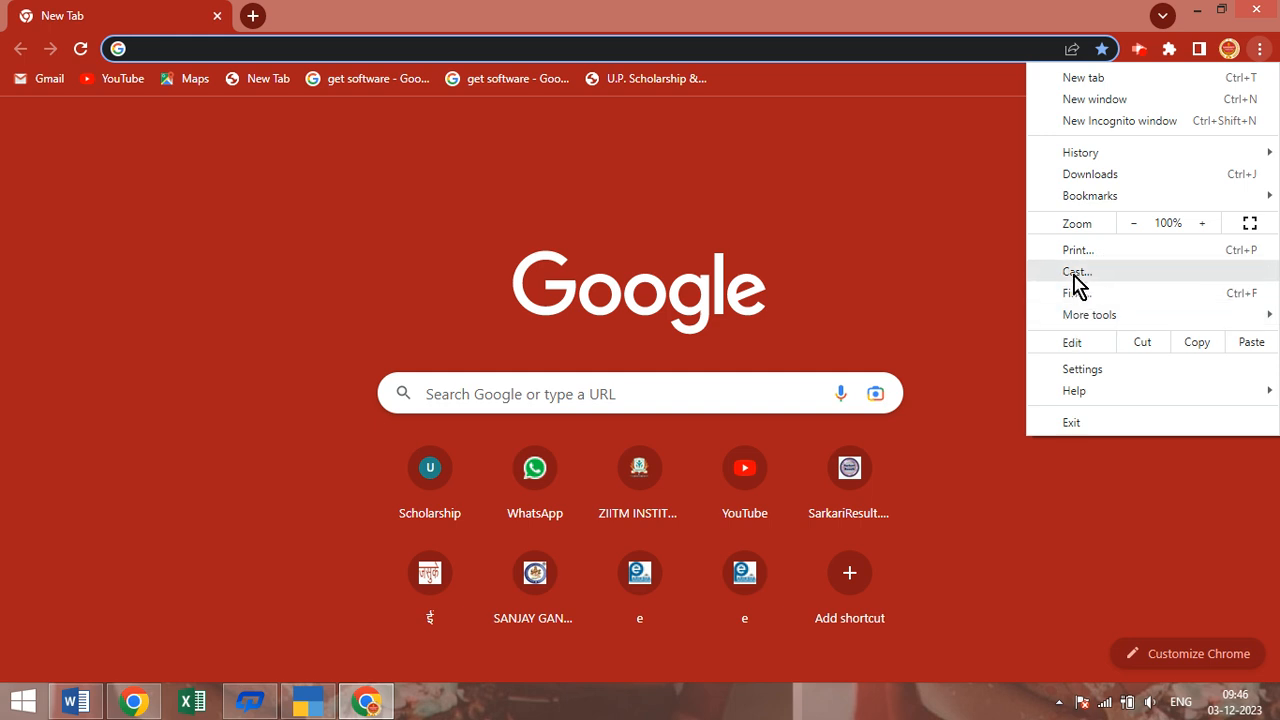
{"action": "left_click", "coordinate": [1080, 272]}
{"action": "left_click", "coordinate": [948, 245]}
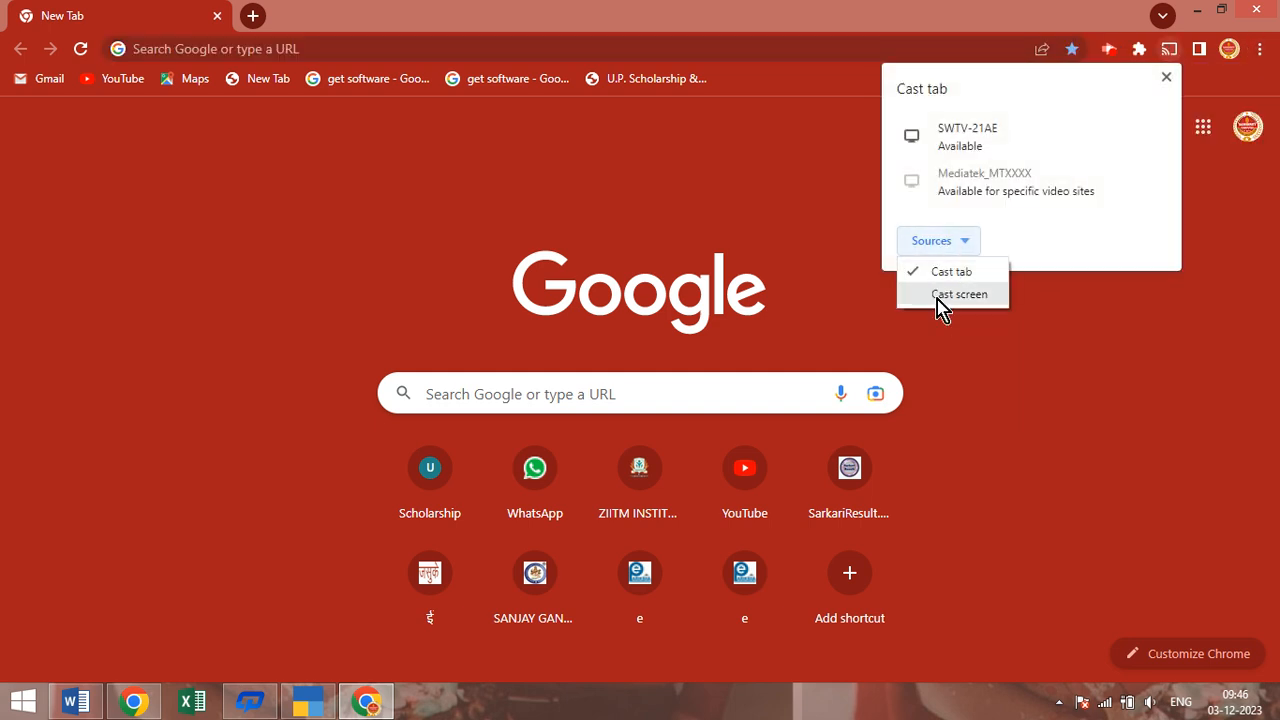
{"action": "left_click", "coordinate": [944, 292]}
{"action": "left_click", "coordinate": [975, 140]}
{"action": "left_click", "coordinate": [1197, 12]}
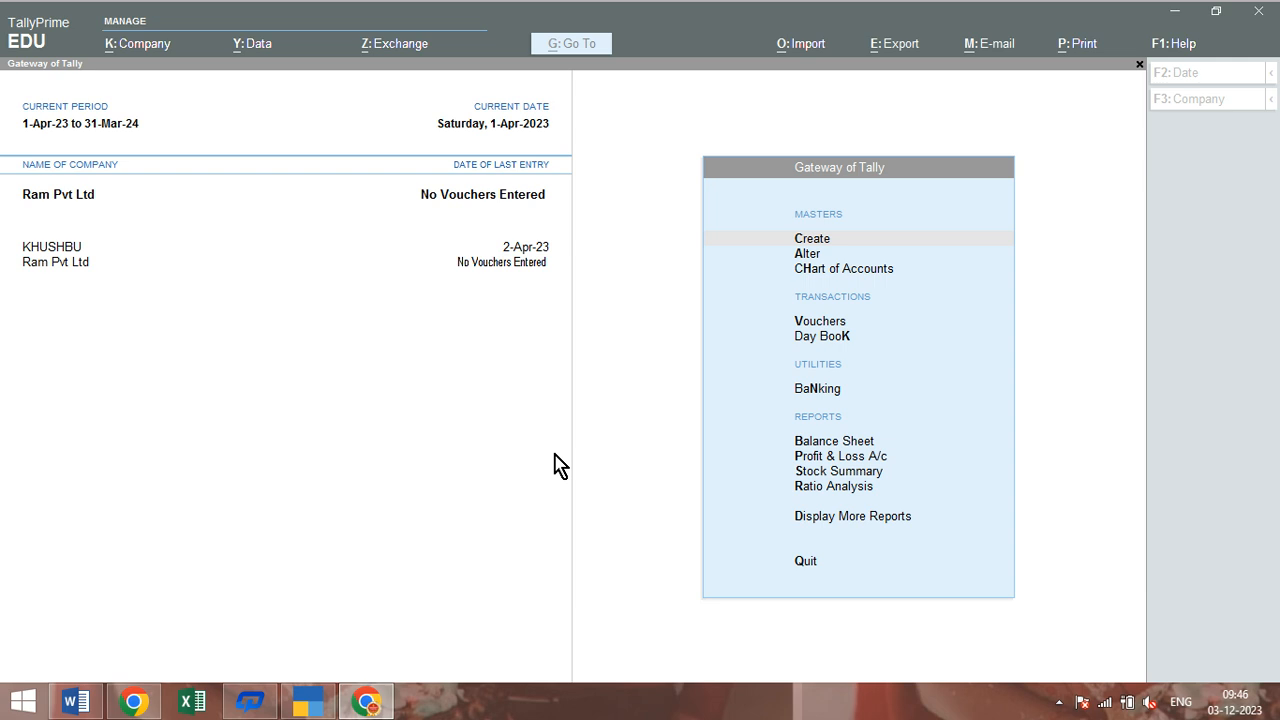
Pause and resume the desktop recording from Chrome's recorder extension, and return to TallyPrime
{"action": "left_click", "coordinate": [366, 701]}
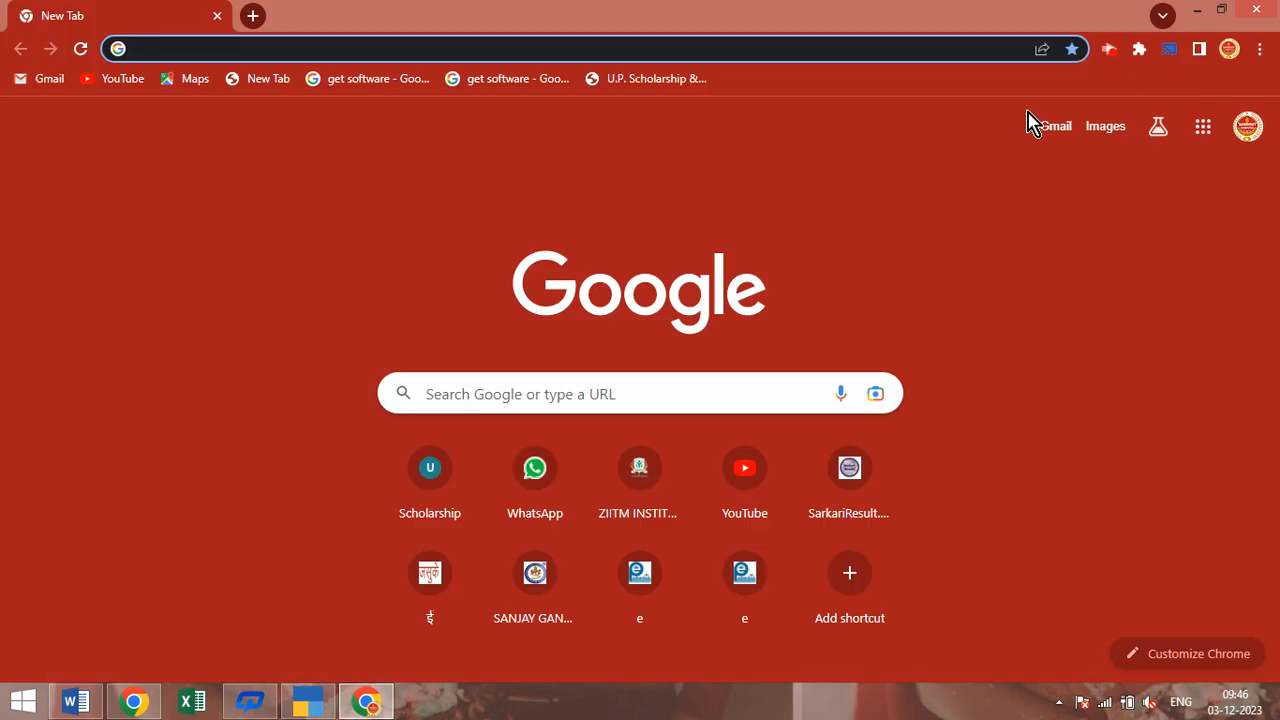
{"action": "left_click", "coordinate": [1110, 48]}
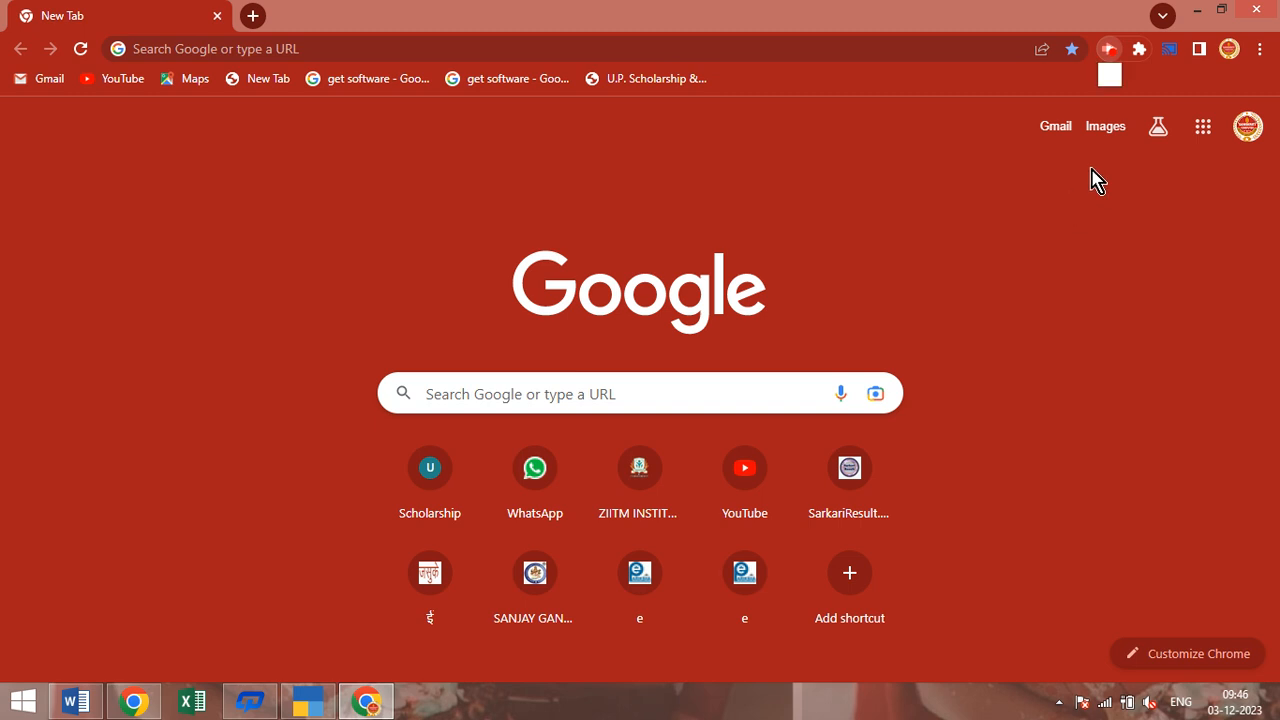
{"action": "left_click", "coordinate": [997, 246]}
{"action": "left_click", "coordinate": [997, 246]}
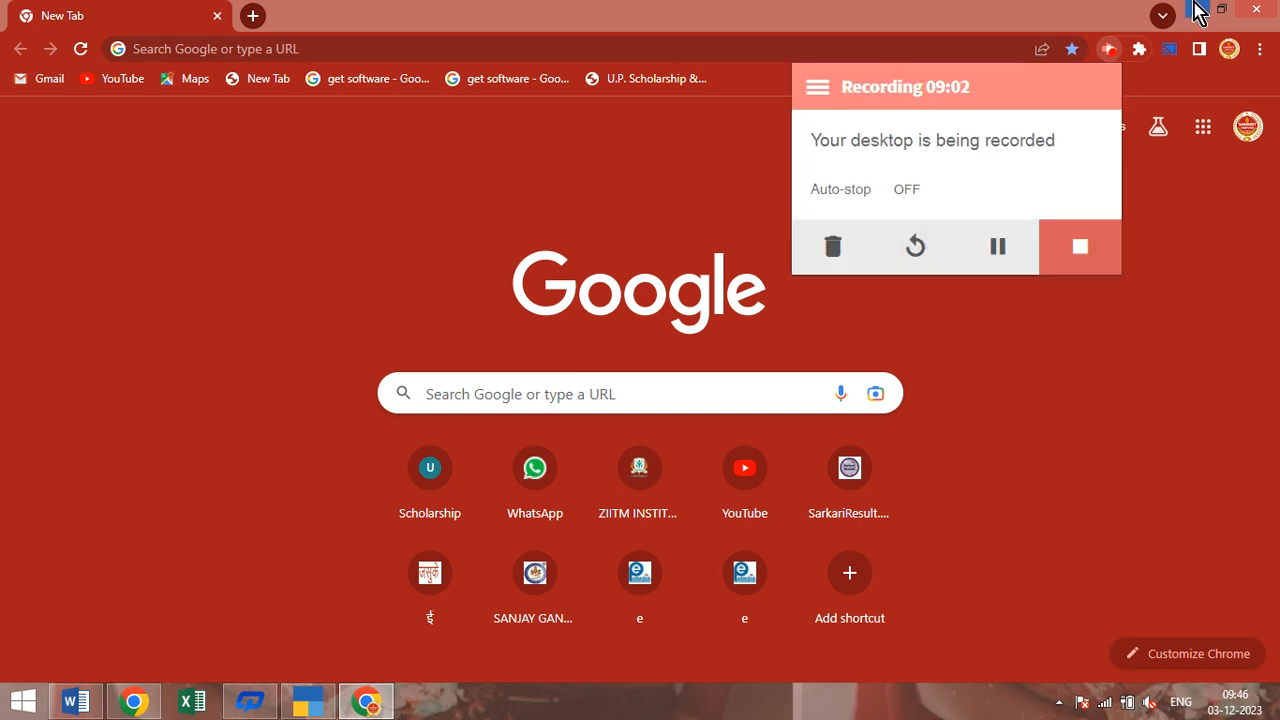
{"action": "left_click", "coordinate": [1195, 12]}
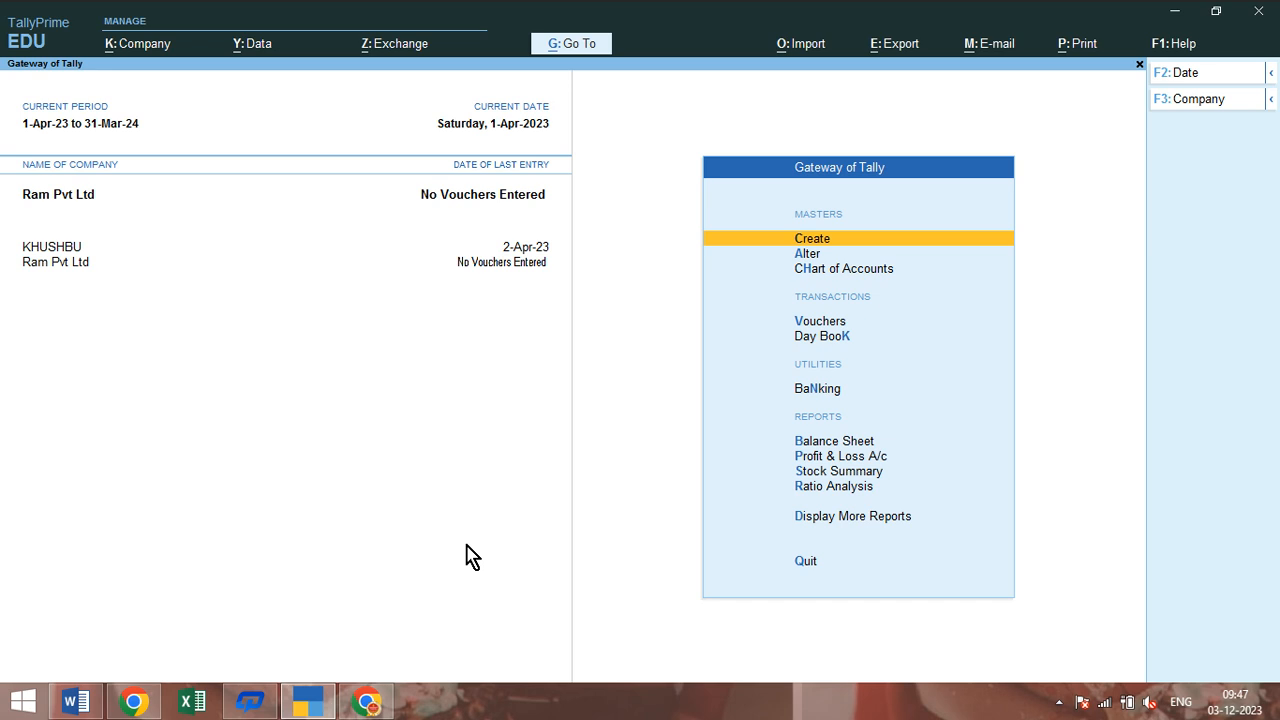
Start a Receipt voucher for Ram Pvt Ltd and change its entry mode to Single Entry
{"action": "key", "text": "v"}
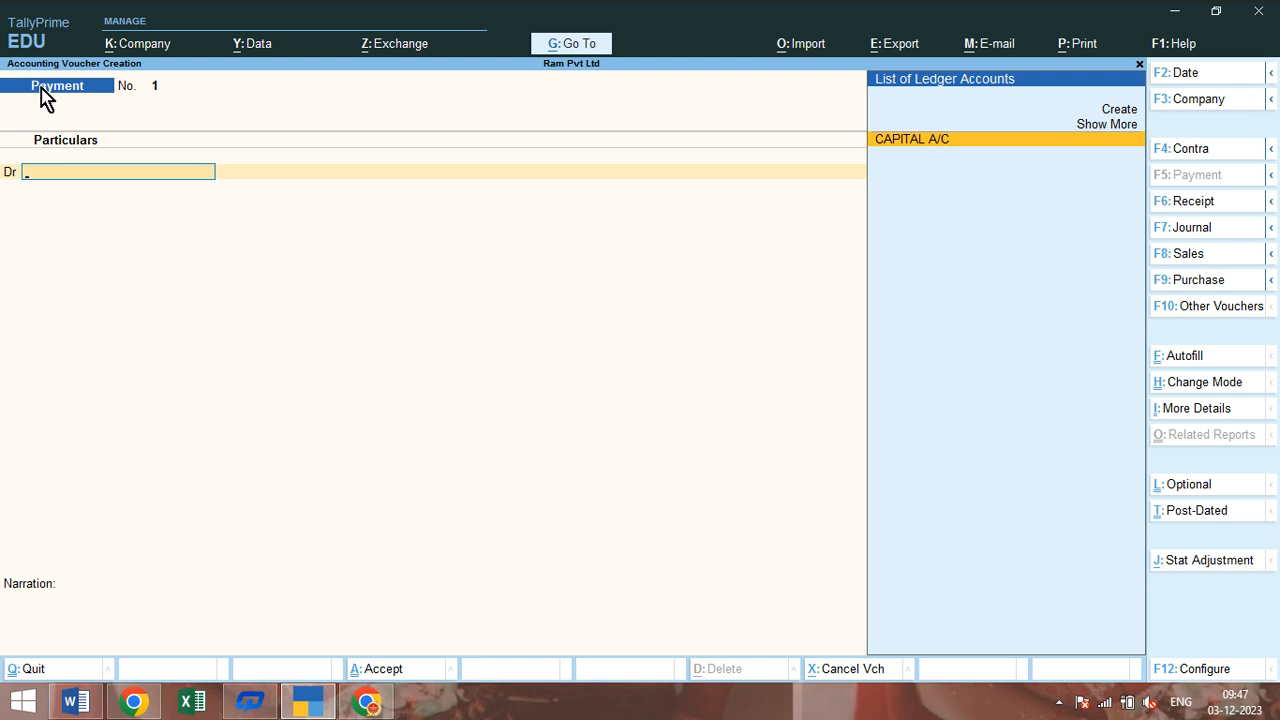
{"action": "key", "text": "F6"}
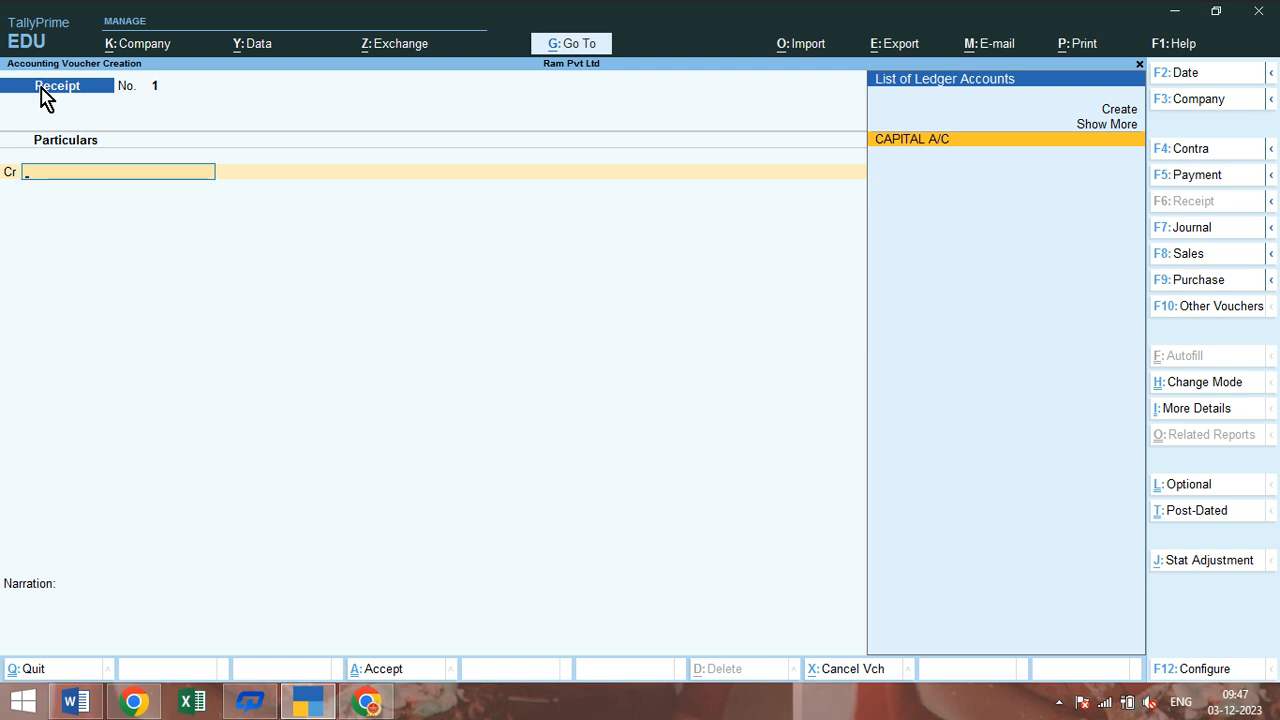
{"action": "key", "text": "ctrl+h"}
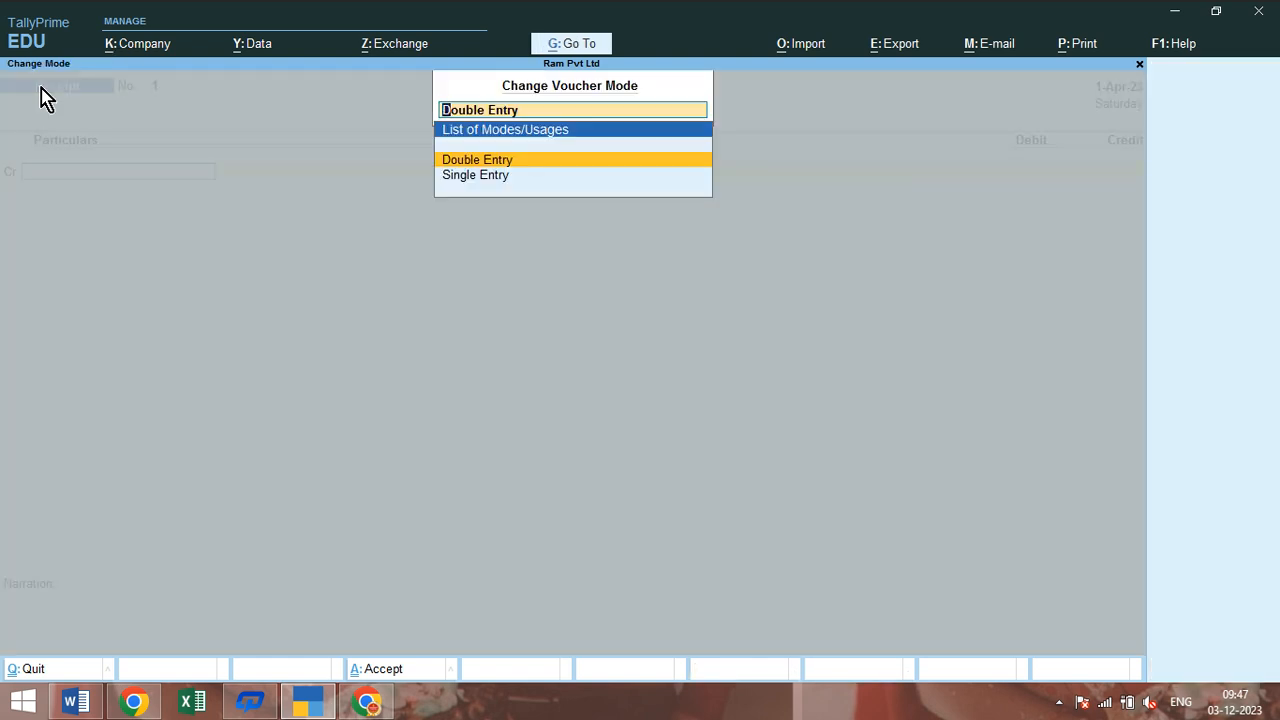
{"action": "key", "text": "Down"}
{"action": "key", "text": "Return"}
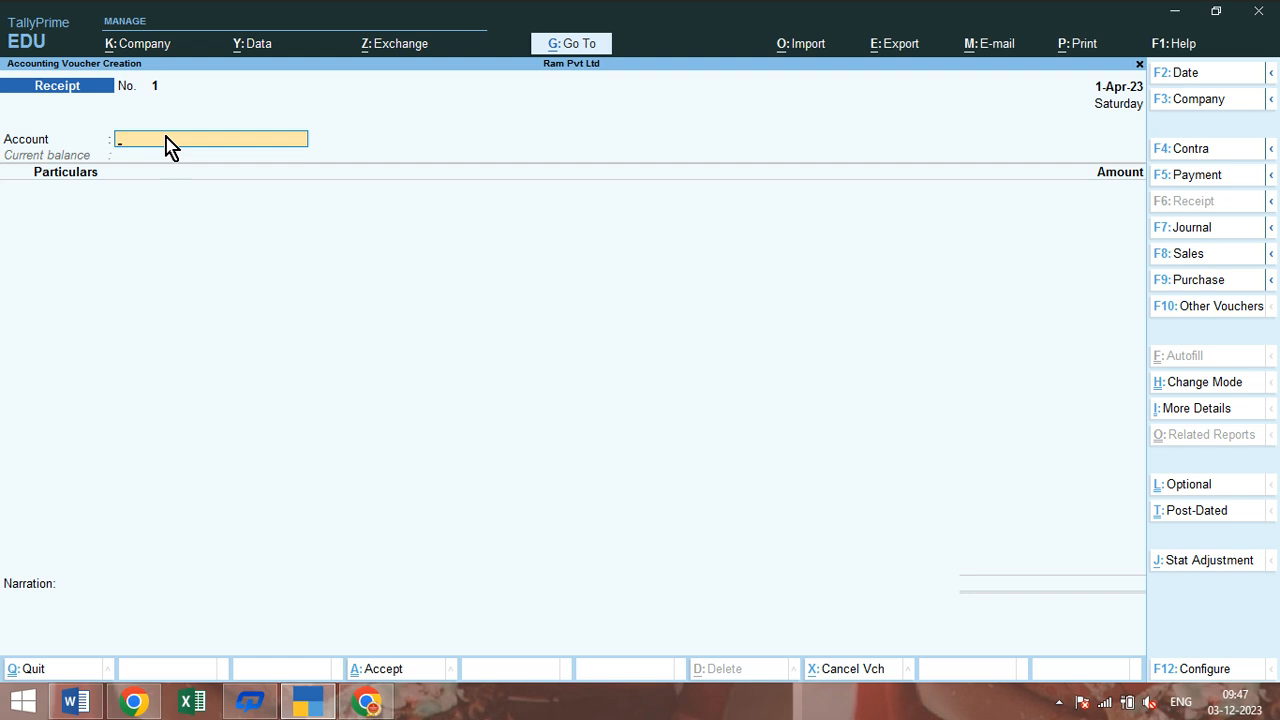
Record the receipt with account Cash and particulars Capital A/c for 350000, leave the narration blank, and save the voucher
{"action": "type", "text": "Cas"}
{"action": "key", "text": "Return"}
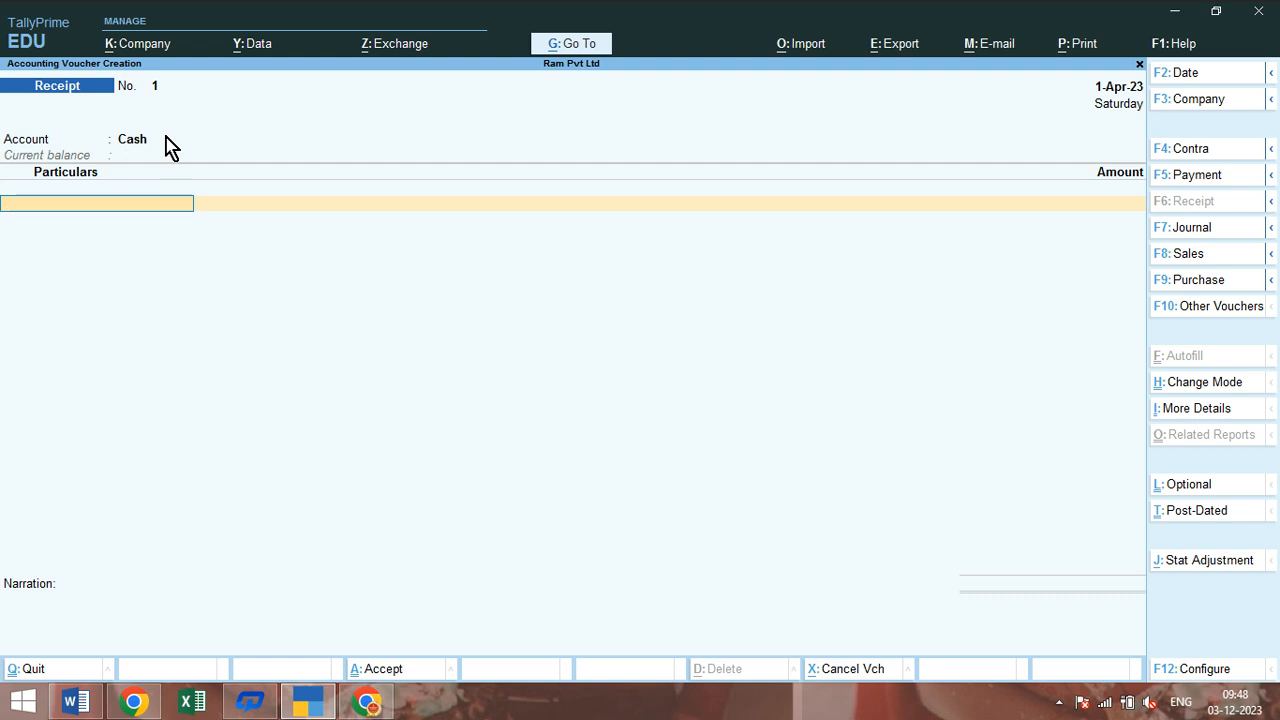
{"action": "type", "text": "Cap"}
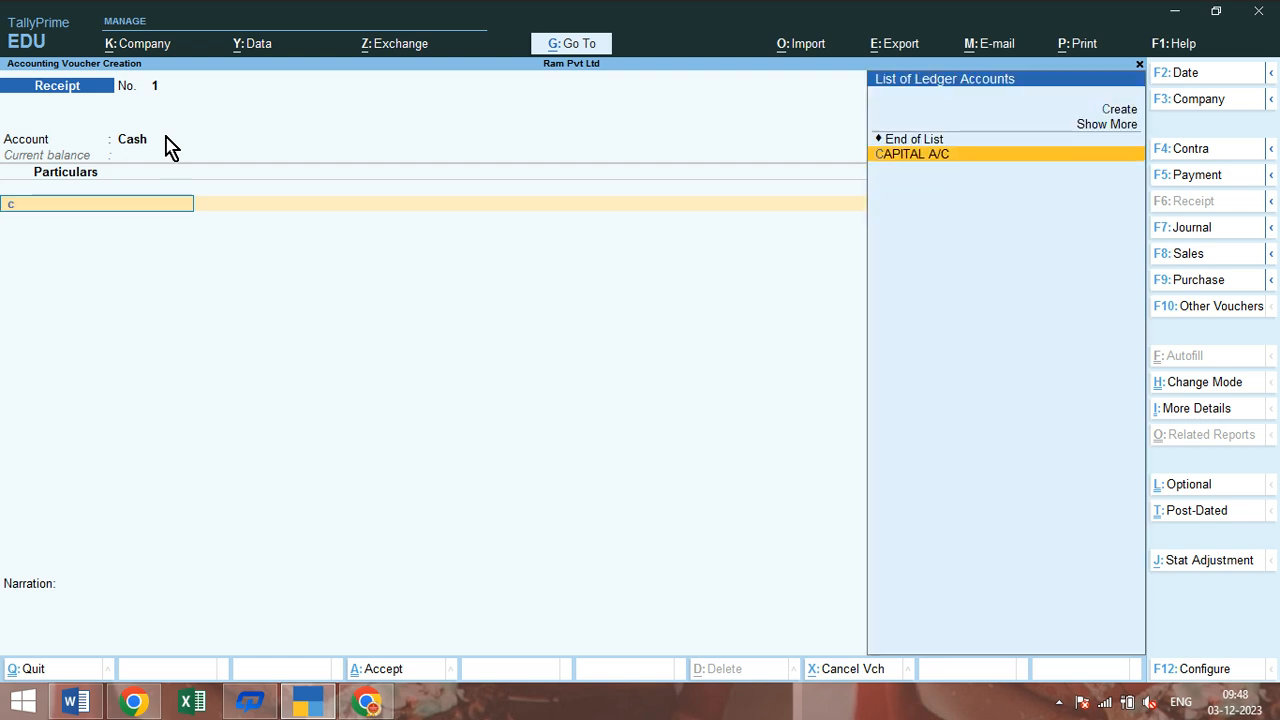
{"action": "key", "text": "Return"}
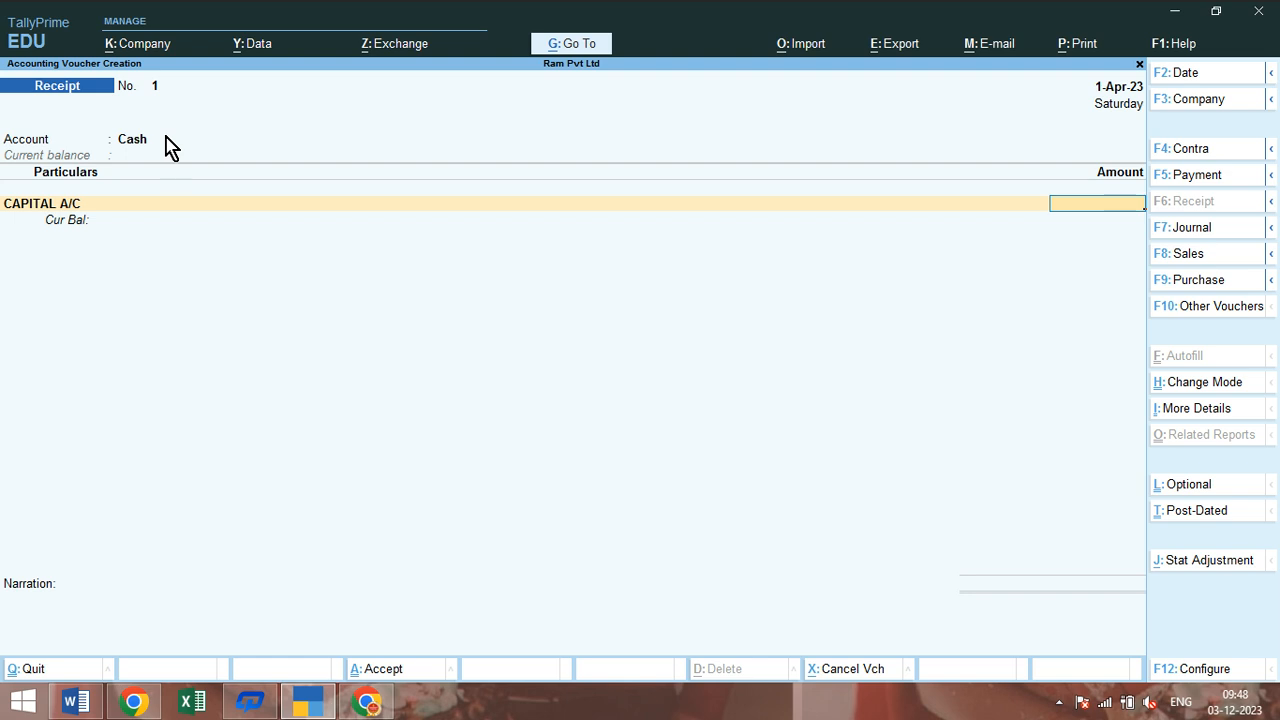
{"action": "type", "text": "350000"}
{"action": "key", "text": "Return"}
{"action": "key", "text": "Return"}
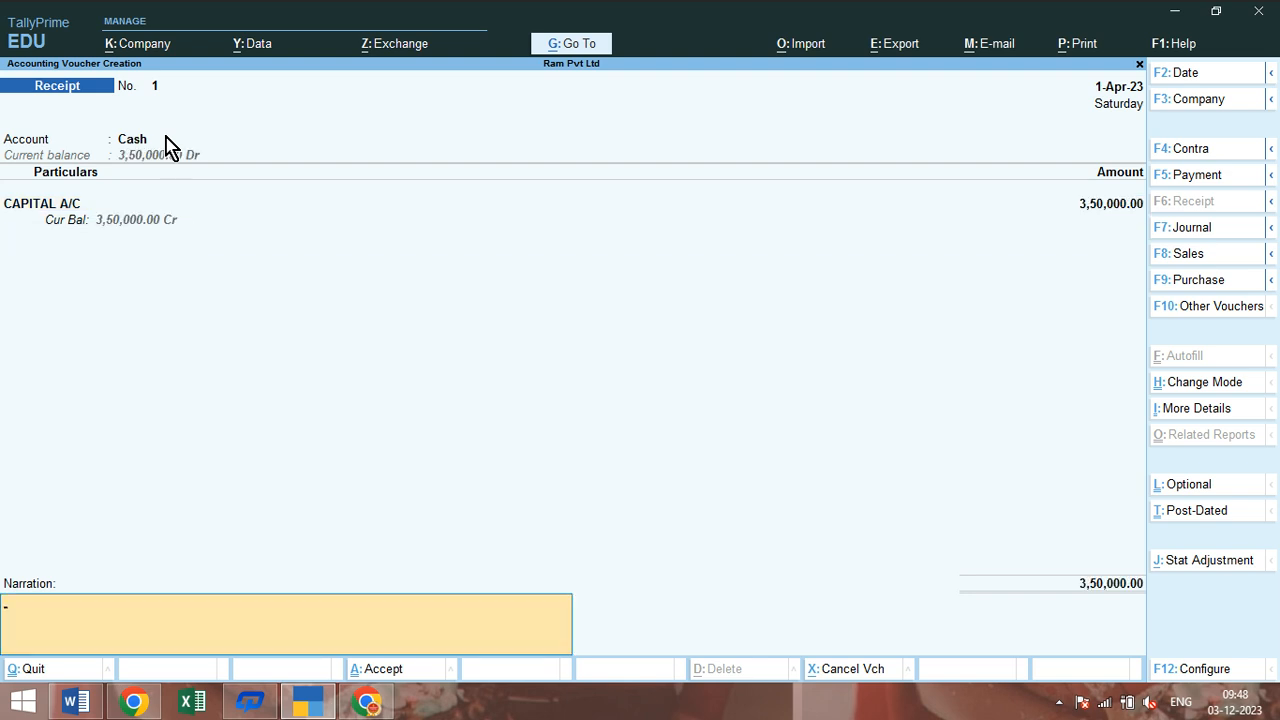
{"action": "key", "text": "Return"}
{"action": "key", "text": "Return"}
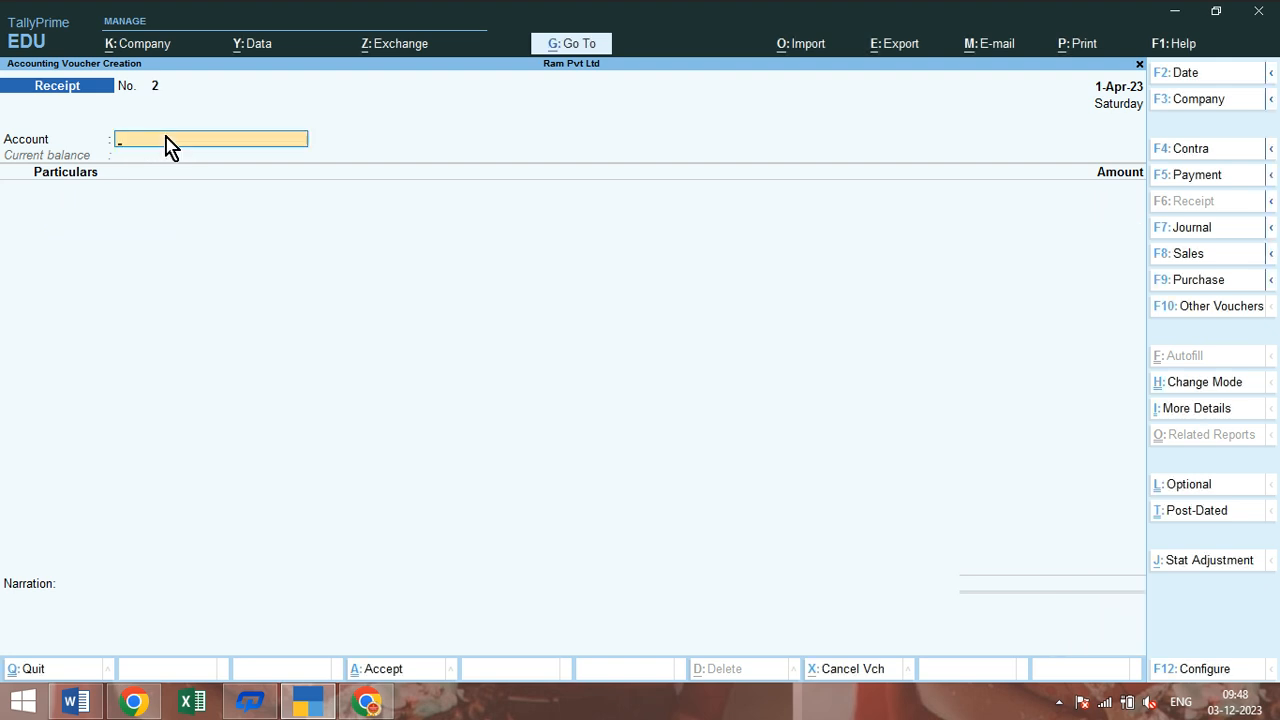
Review the second Assignment 2 transaction, the mobile purchase, in Word and return to the voucher screen in TallyPrime
{"action": "key", "text": "alt+Tab"}
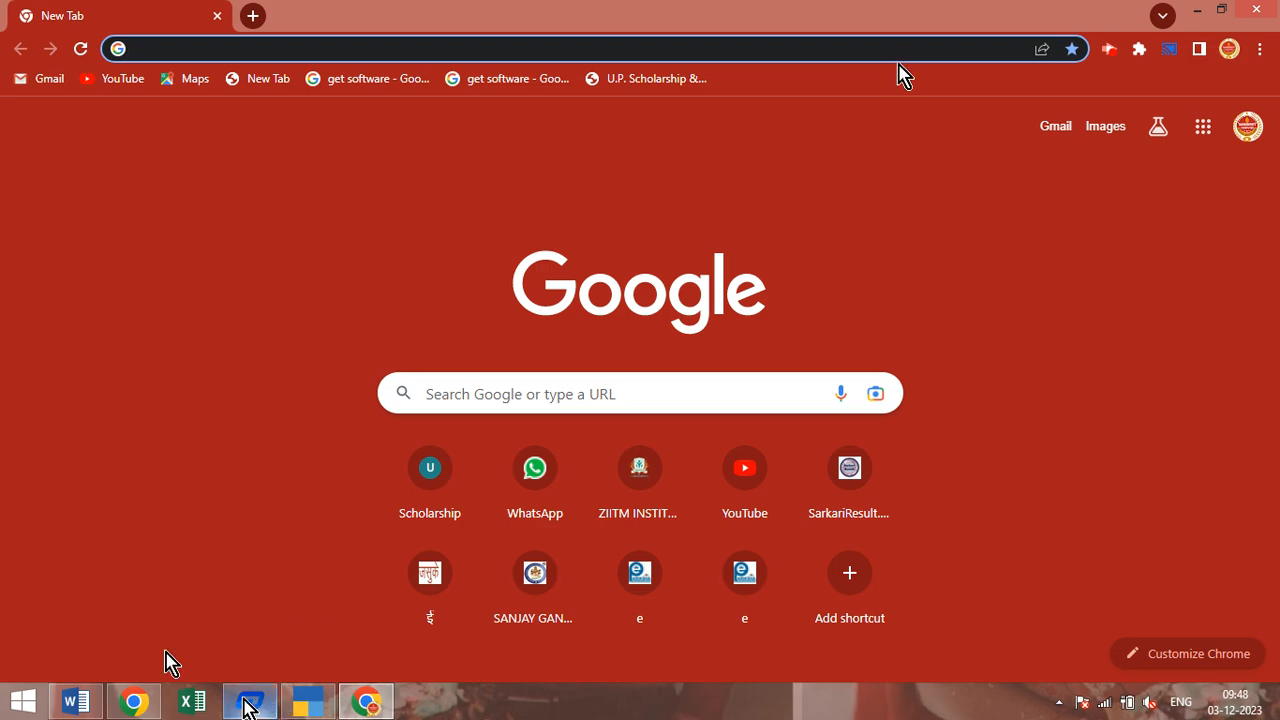
{"action": "left_click", "coordinate": [95, 708]}
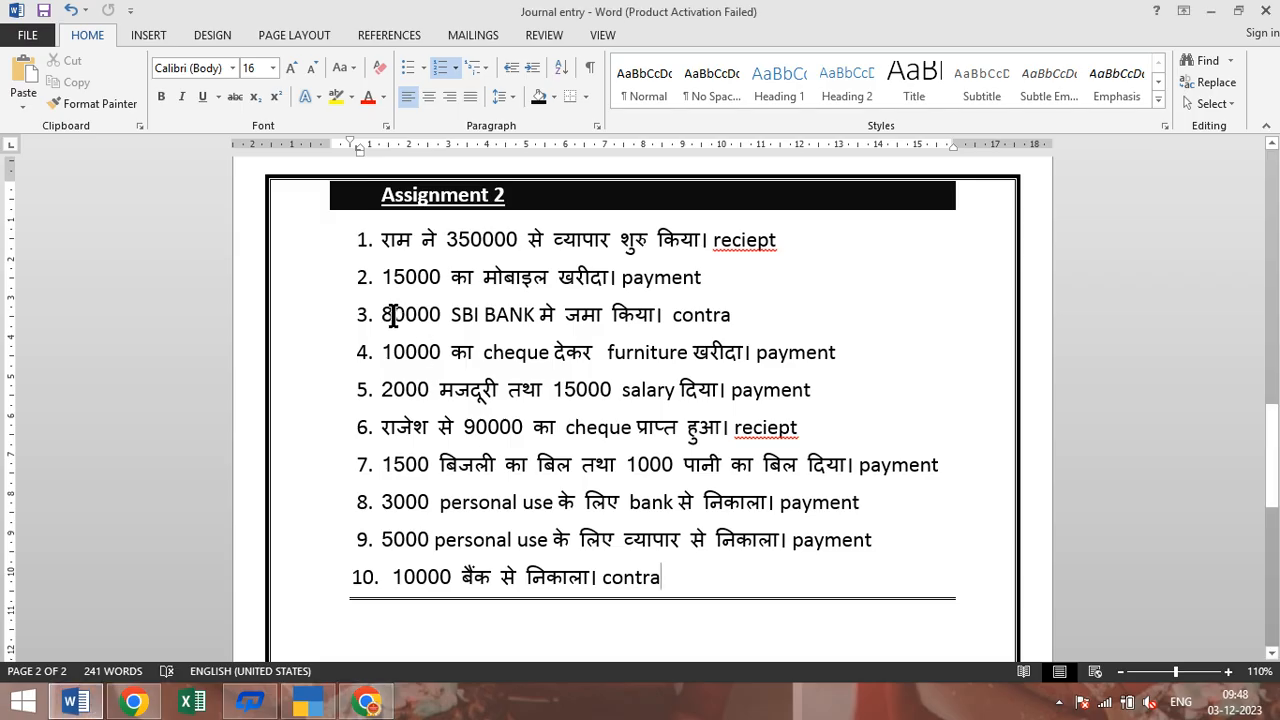
{"action": "left_click_drag", "start_coordinate": [376, 279], "coordinate": [575, 290]}
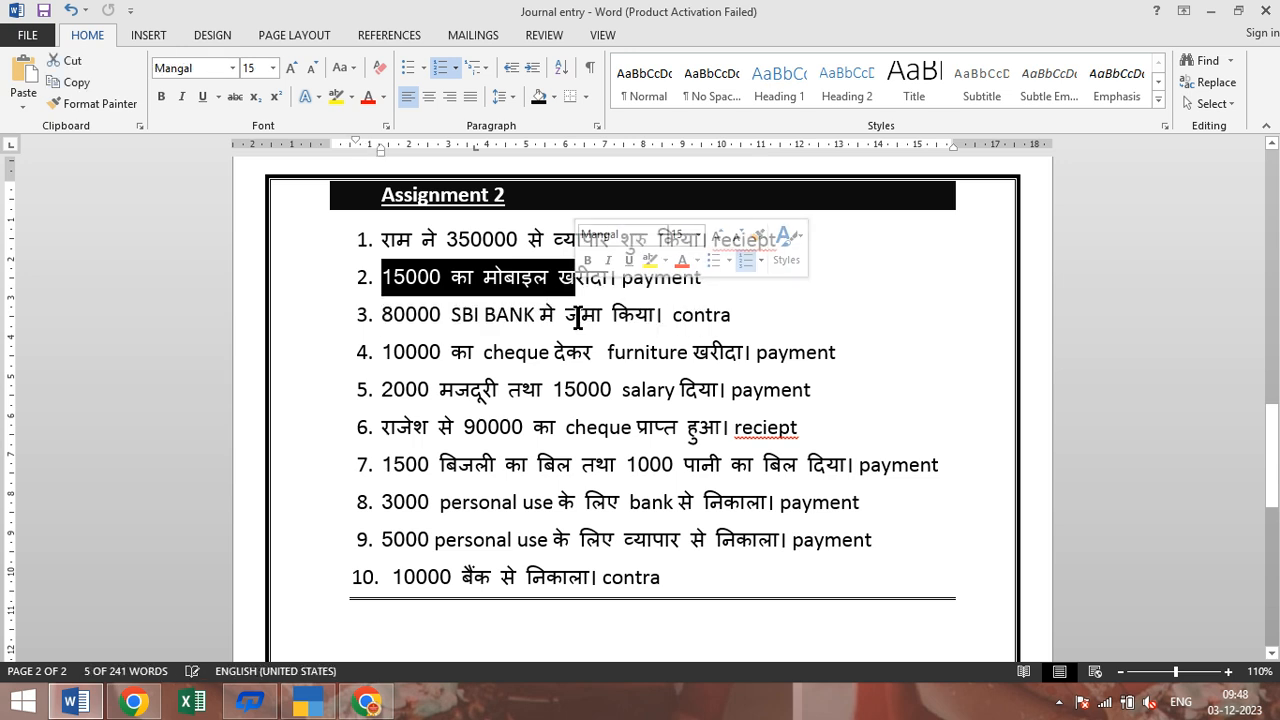
{"action": "left_click", "coordinate": [566, 316]}
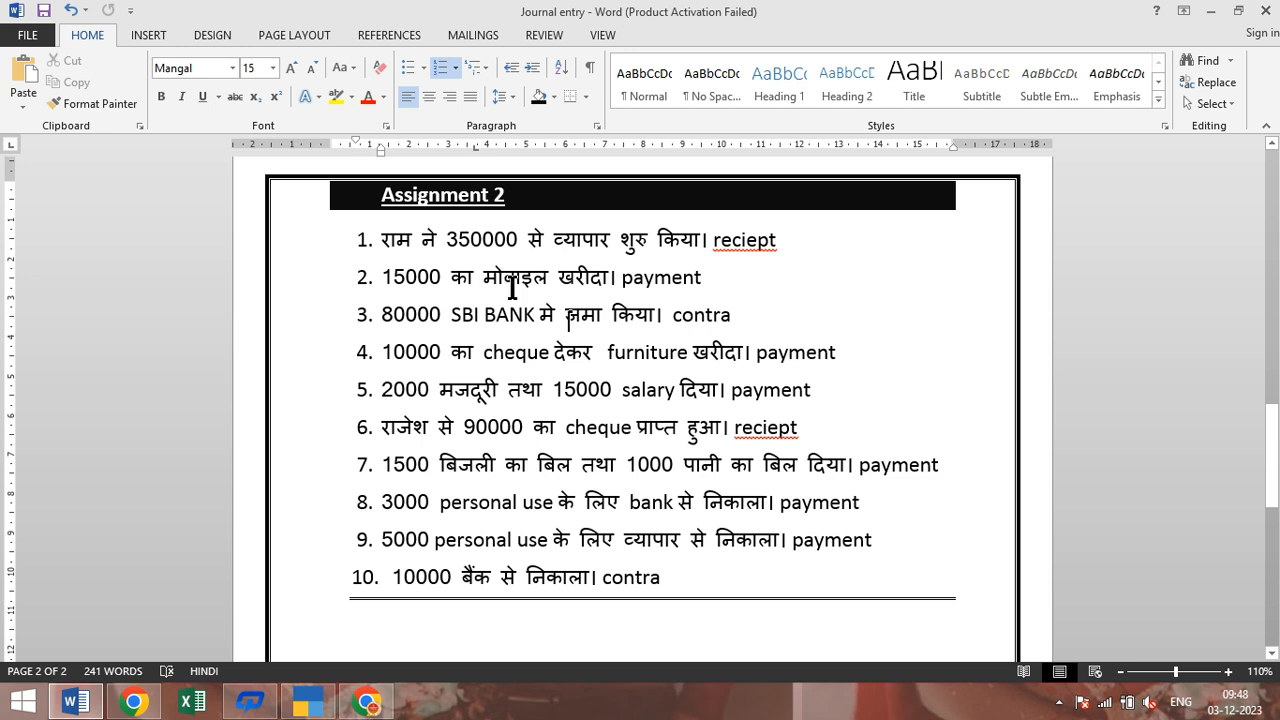
{"action": "left_click", "coordinate": [563, 273]}
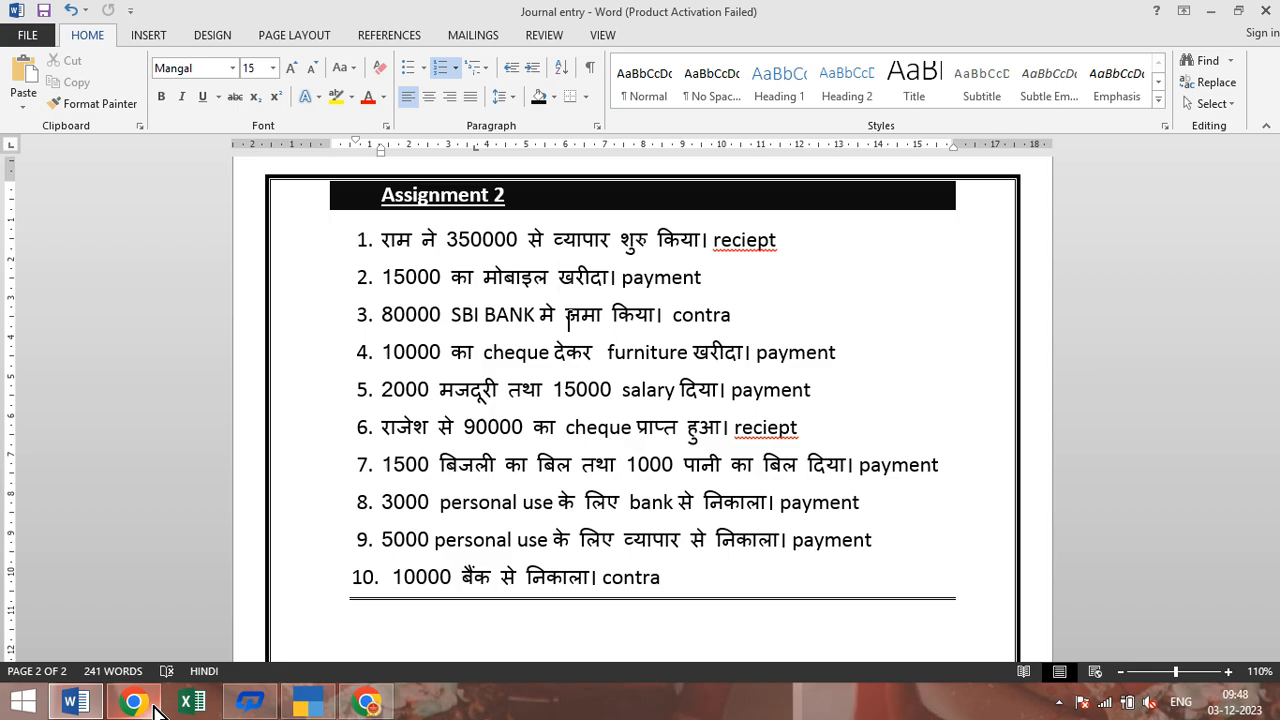
{"action": "left_click", "coordinate": [310, 704]}
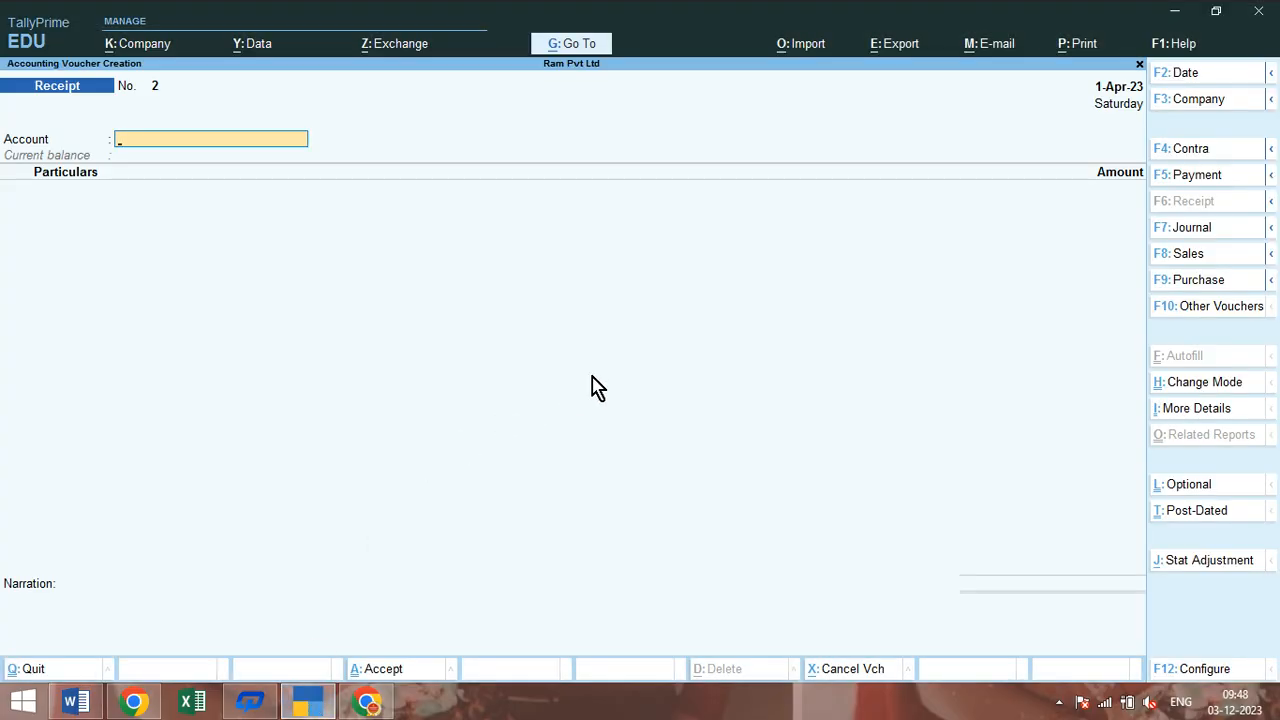
{"action": "mouse_move", "coordinate": [369, 707]}
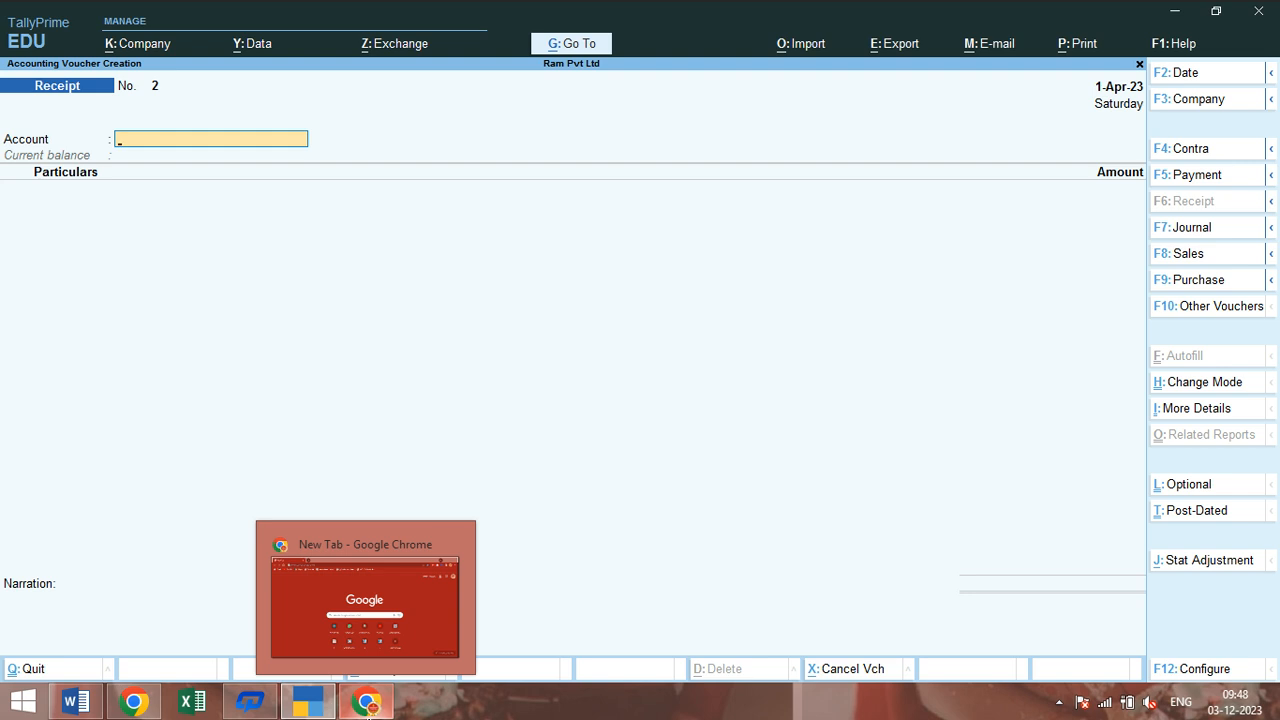
{"action": "left_click", "coordinate": [367, 705]}
{"action": "left_click", "coordinate": [310, 700]}
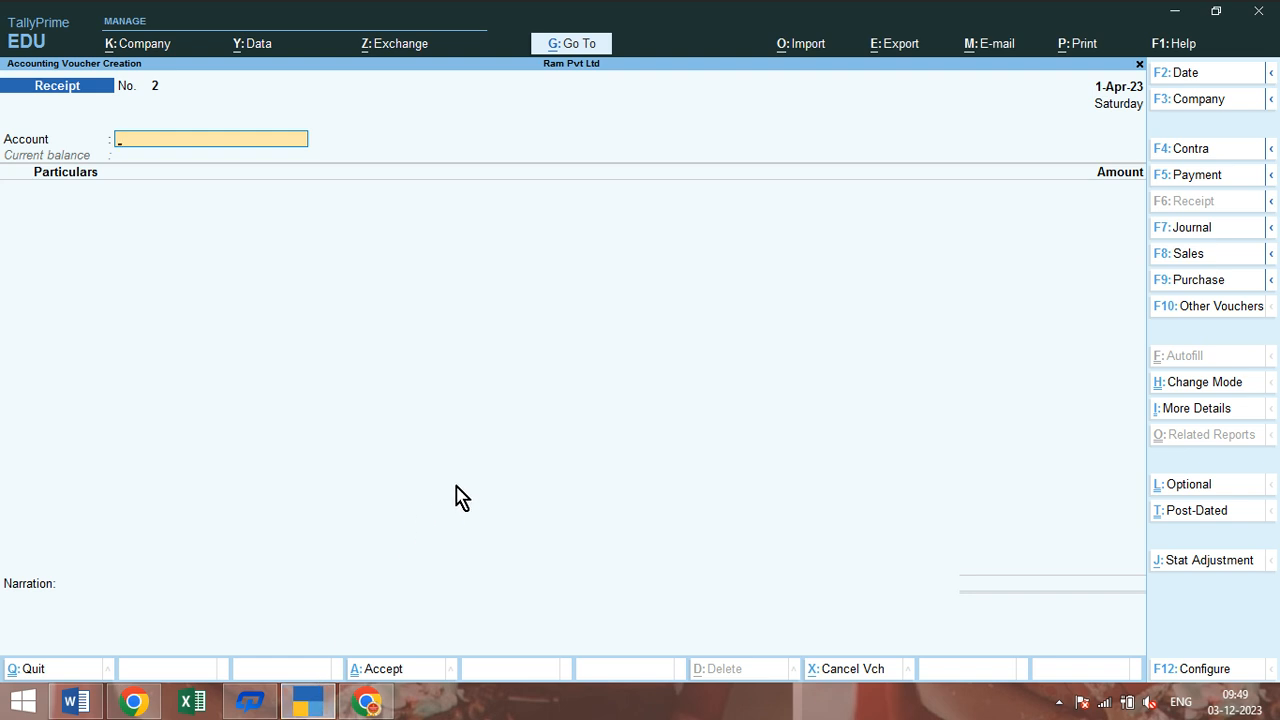
Leave the Receipt voucher and start a new ledger named Mobile with no alias
{"action": "key", "text": "Escape"}
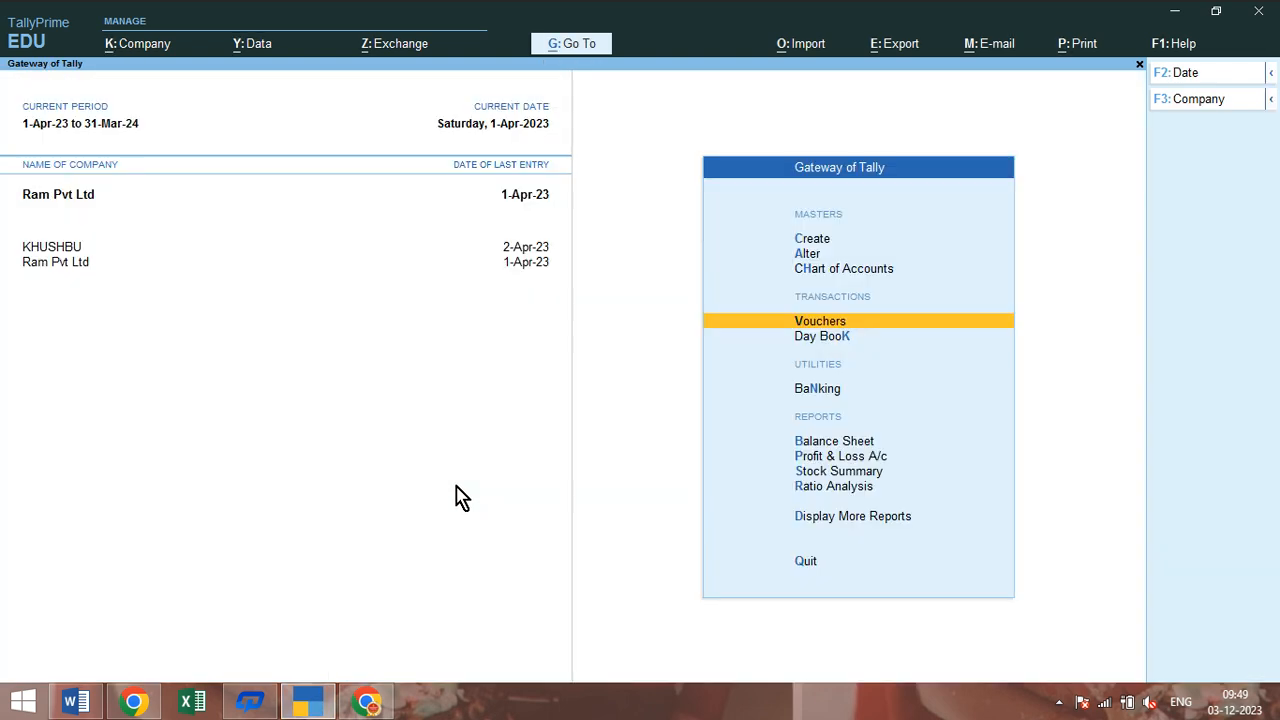
{"action": "key", "text": "Up"}
{"action": "key", "text": "Up"}
{"action": "key", "text": "Up"}
{"action": "key", "text": "Return"}
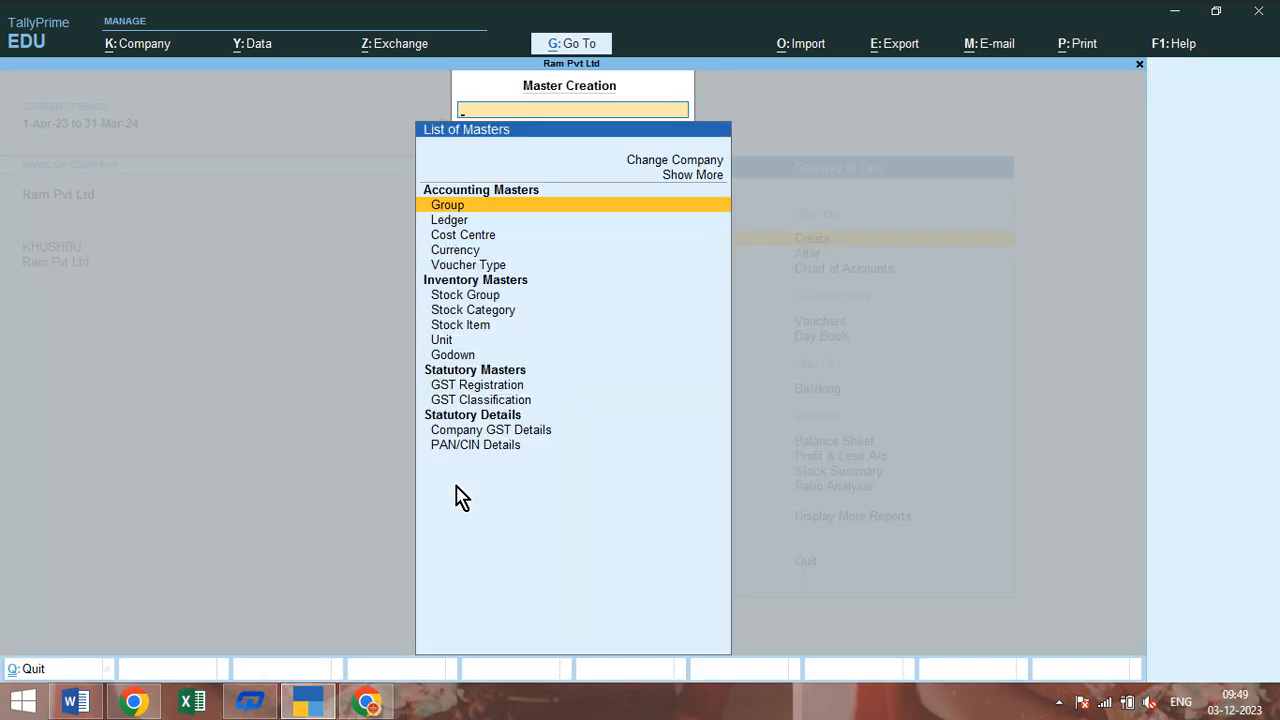
{"action": "key", "text": "Down"}
{"action": "key", "text": "Return"}
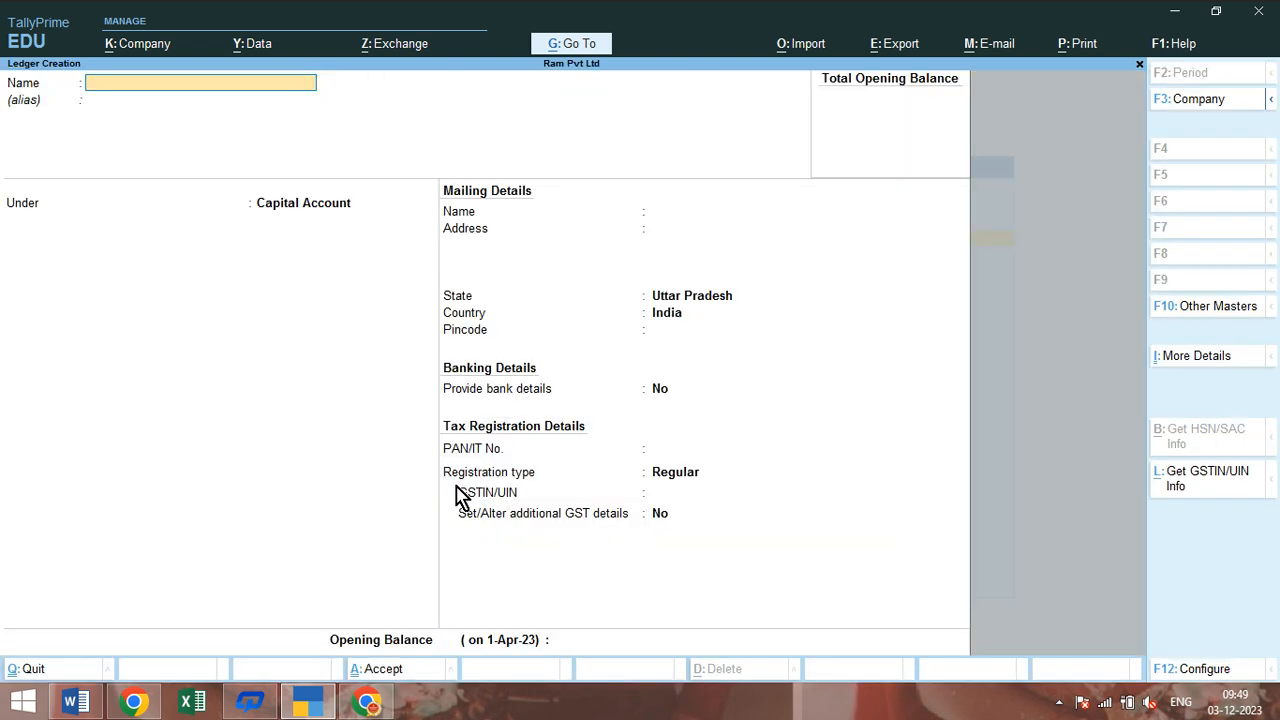
{"action": "type", "text": "Mobile a"}
{"action": "key", "text": "BackSpace"}
{"action": "key", "text": "BackSpace"}
{"action": "key", "text": "Return"}
{"action": "key", "text": "Return"}
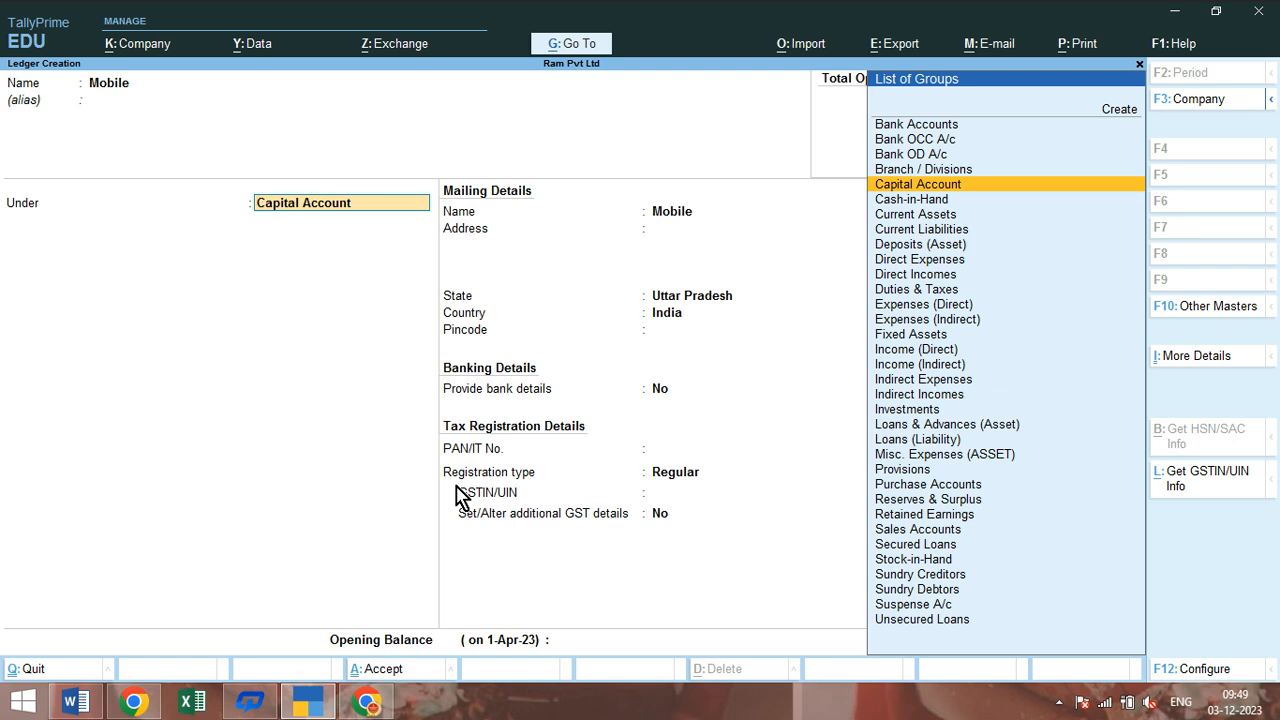
Place the Mobile ledger under Fixed Assets and save it with the default GST settings
{"action": "type", "text": "Fi"}
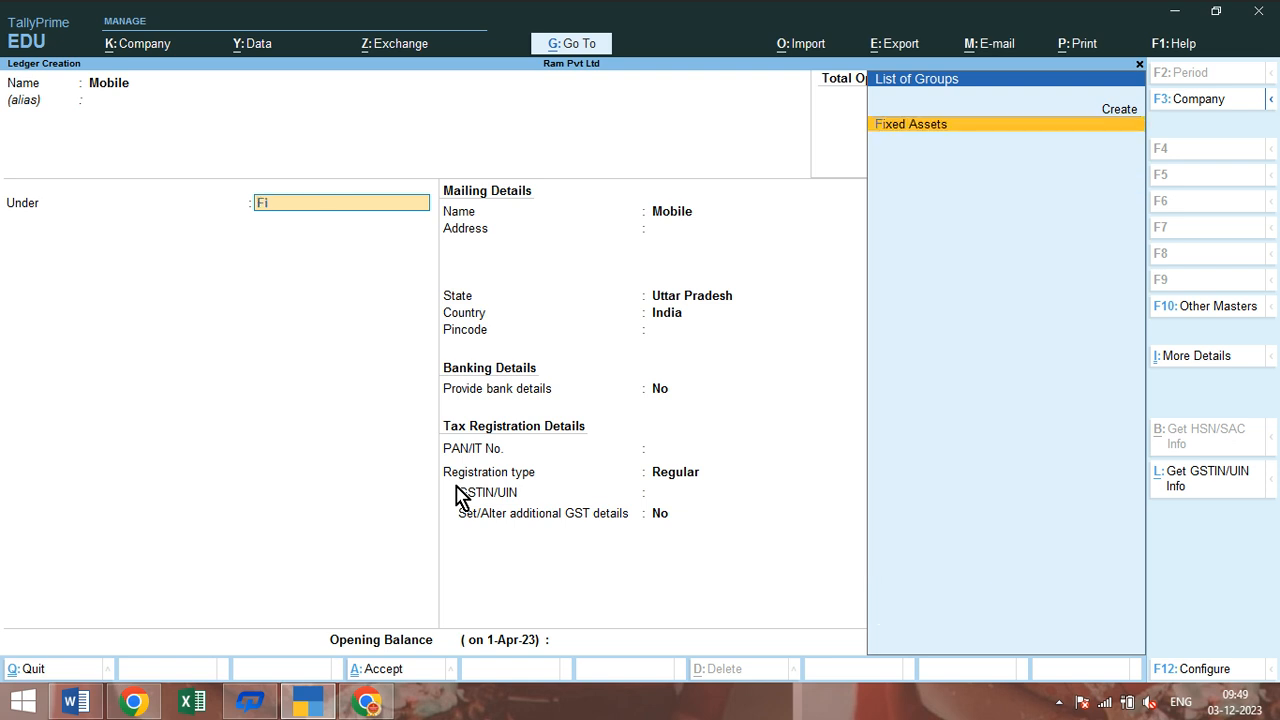
{"action": "key", "text": "Return"}
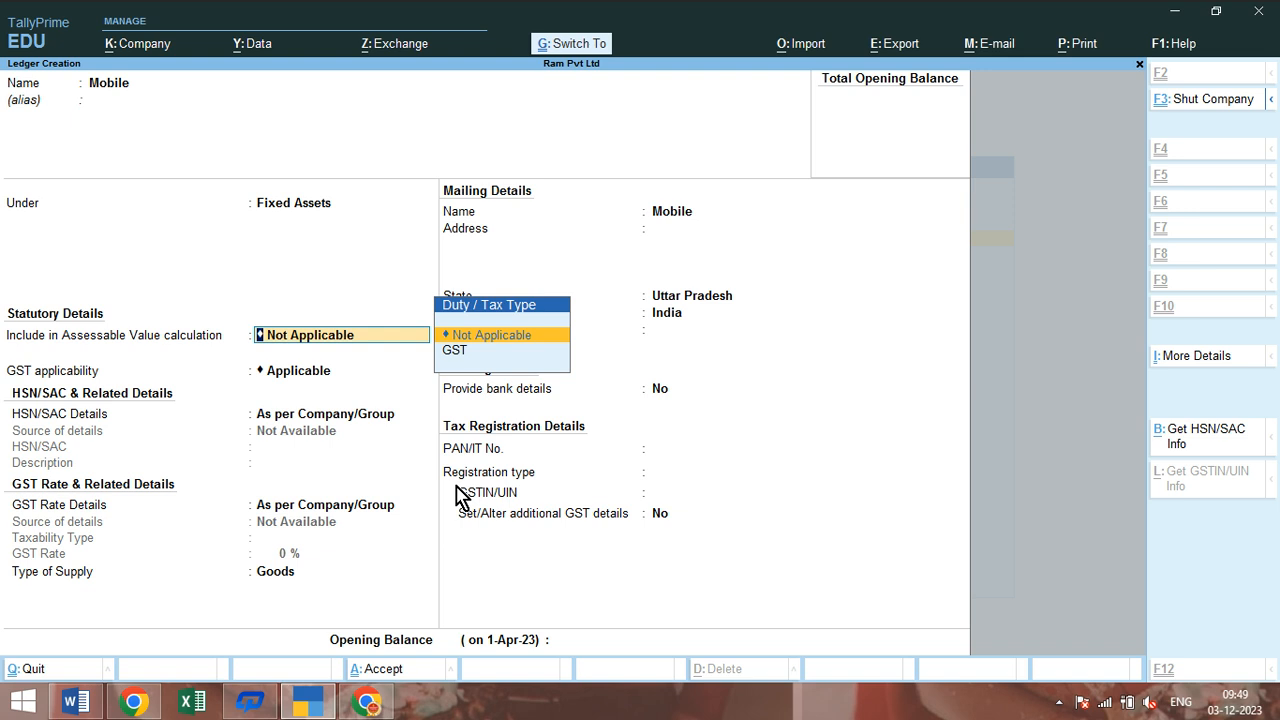
{"action": "key", "text": "ctrl+a"}
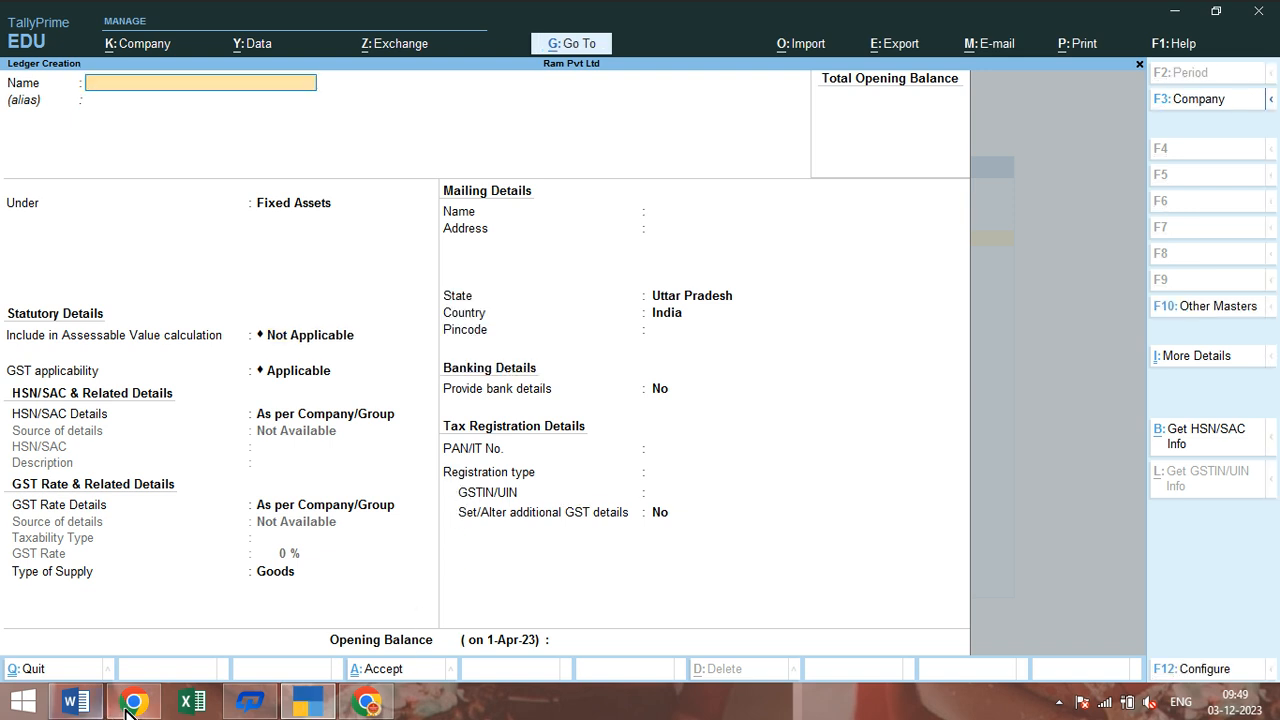
Close ledger creation and open a Payment voucher for Ram Pvt Ltd
{"action": "left_click", "coordinate": [309, 710]}
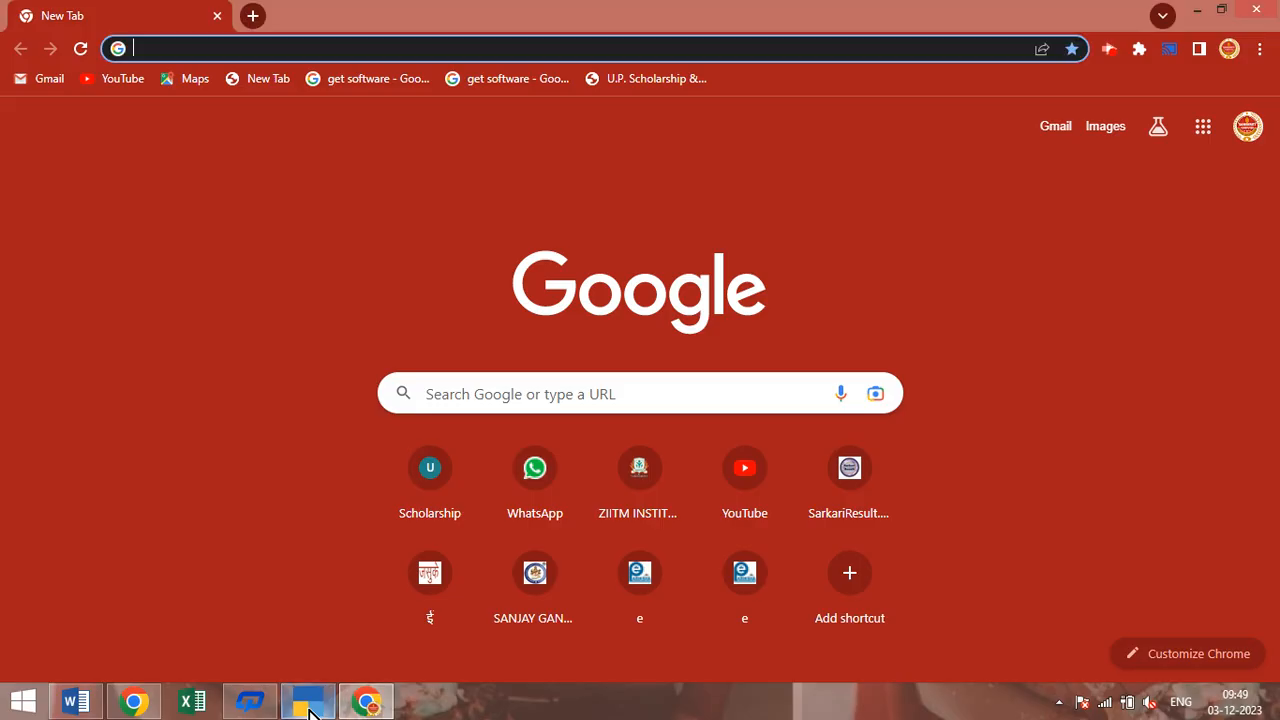
{"action": "left_click", "coordinate": [309, 710]}
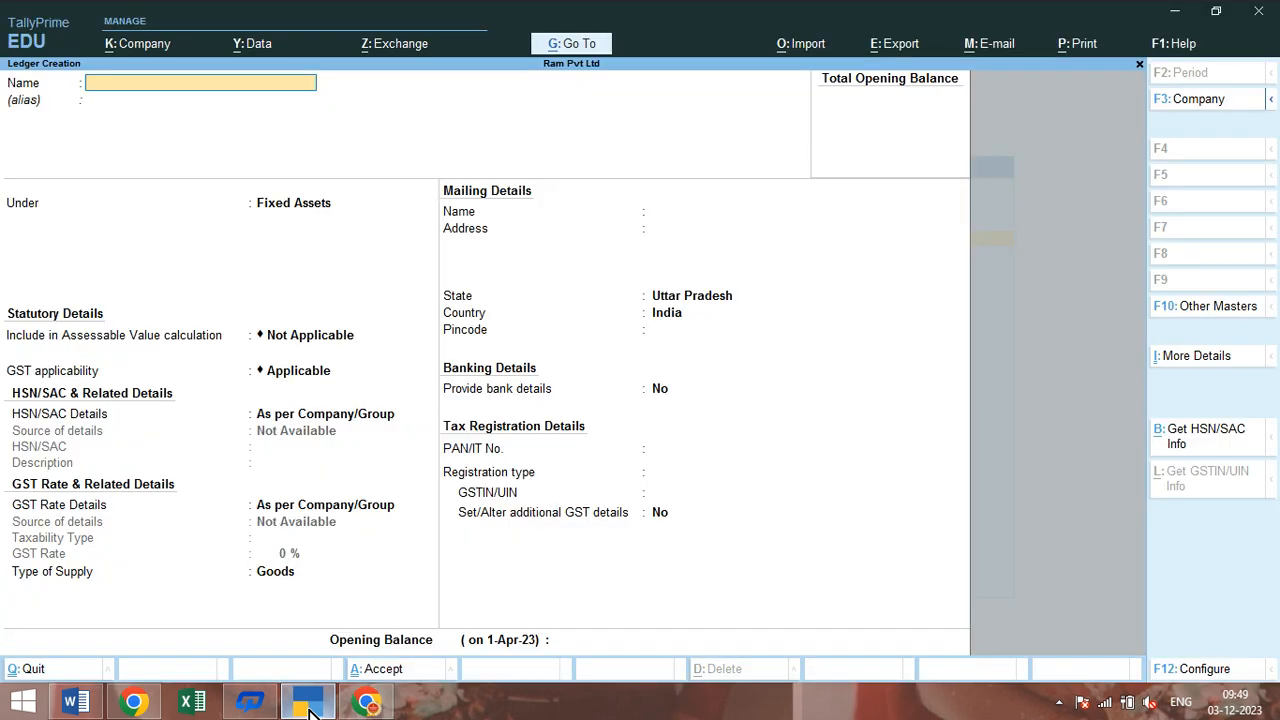
{"action": "key", "text": "Escape"}
{"action": "key", "text": "y"}
{"action": "key", "text": "Escape"}
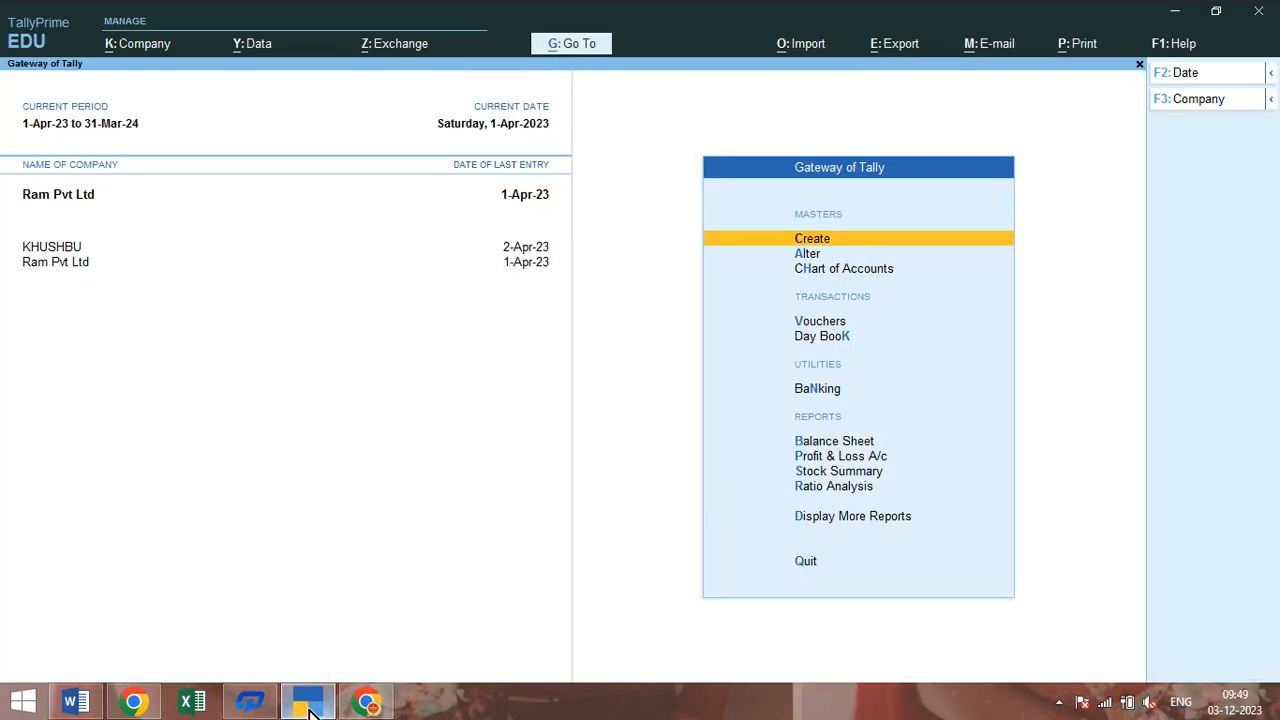
{"action": "key", "text": "Escape"}
{"action": "key", "text": "Escape"}
{"action": "key", "text": "v"}
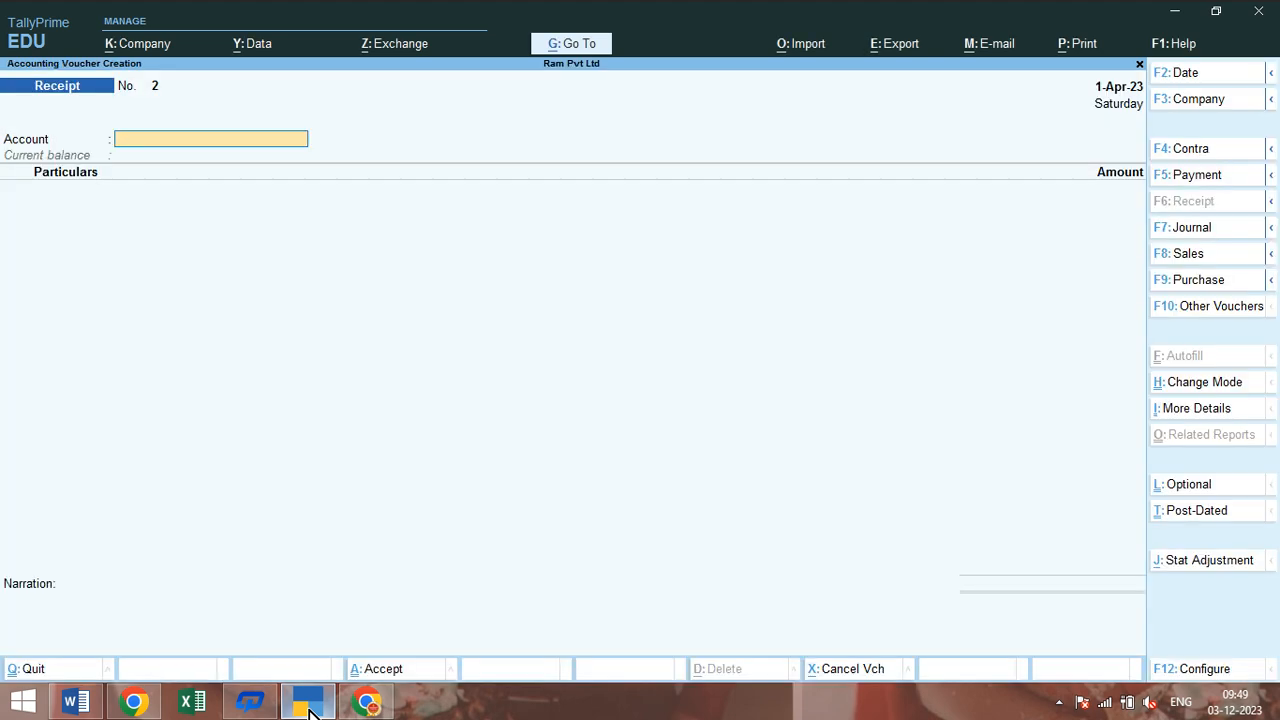
{"action": "key", "text": "F5"}
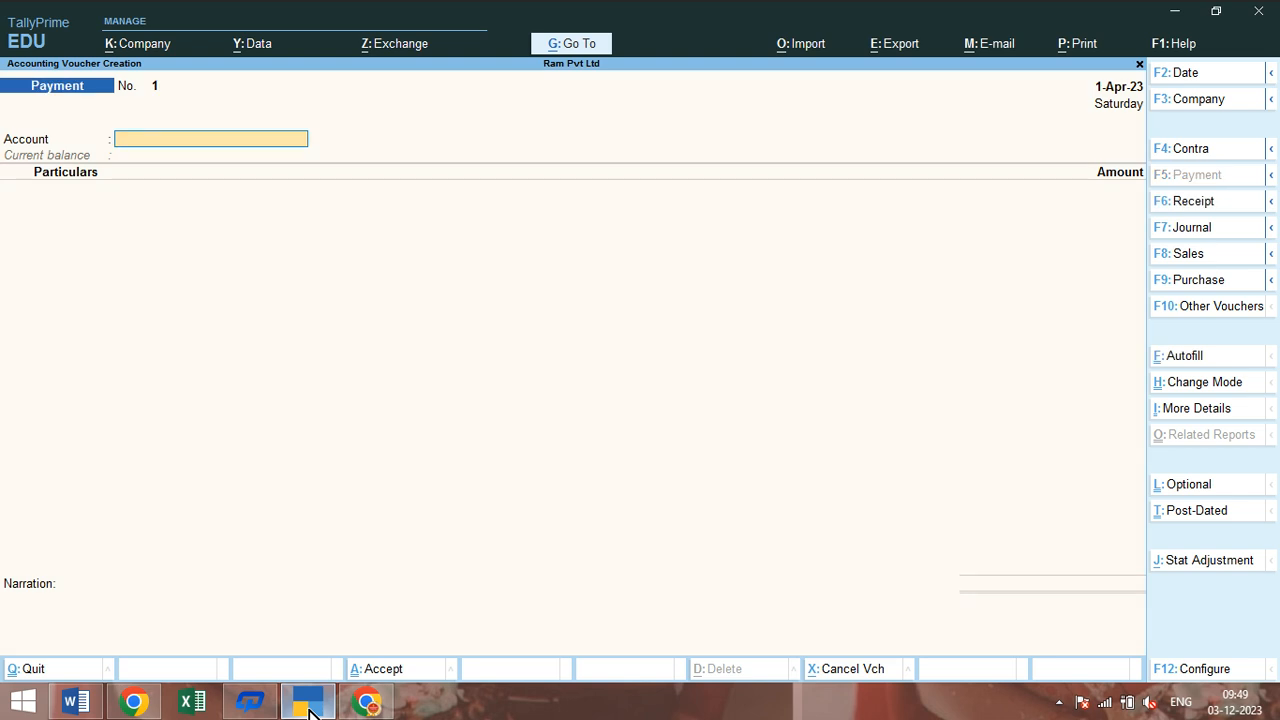
Record the payment with account Cash and particulars Mobile for 15000, leave the narration blank, and save the voucher
{"action": "type", "text": "Cas"}
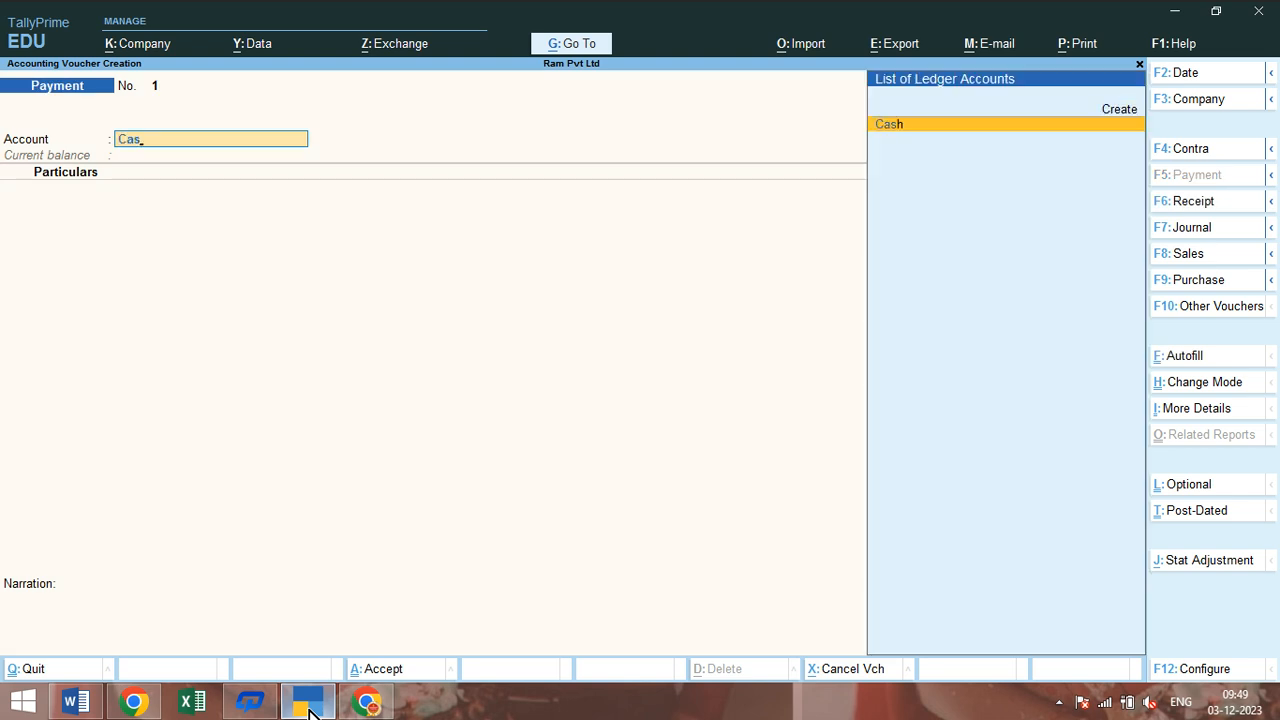
{"action": "key", "text": "Return"}
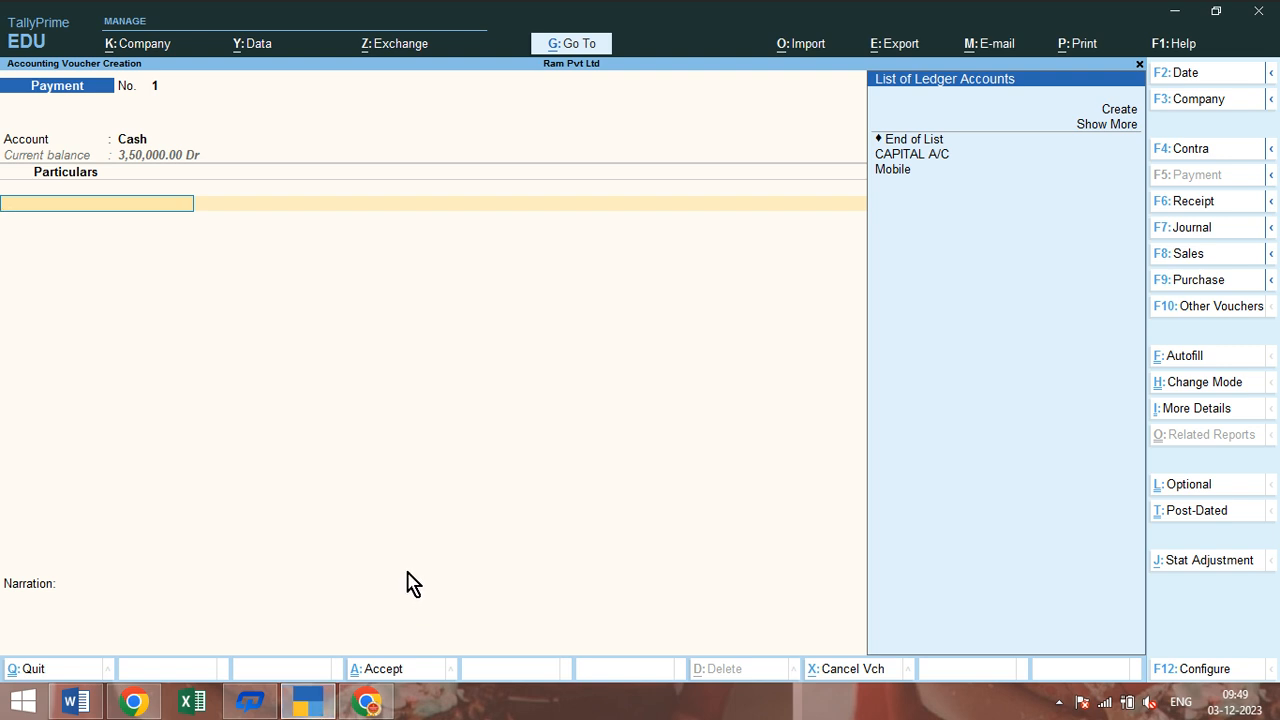
{"action": "left_click", "coordinate": [892, 172]}
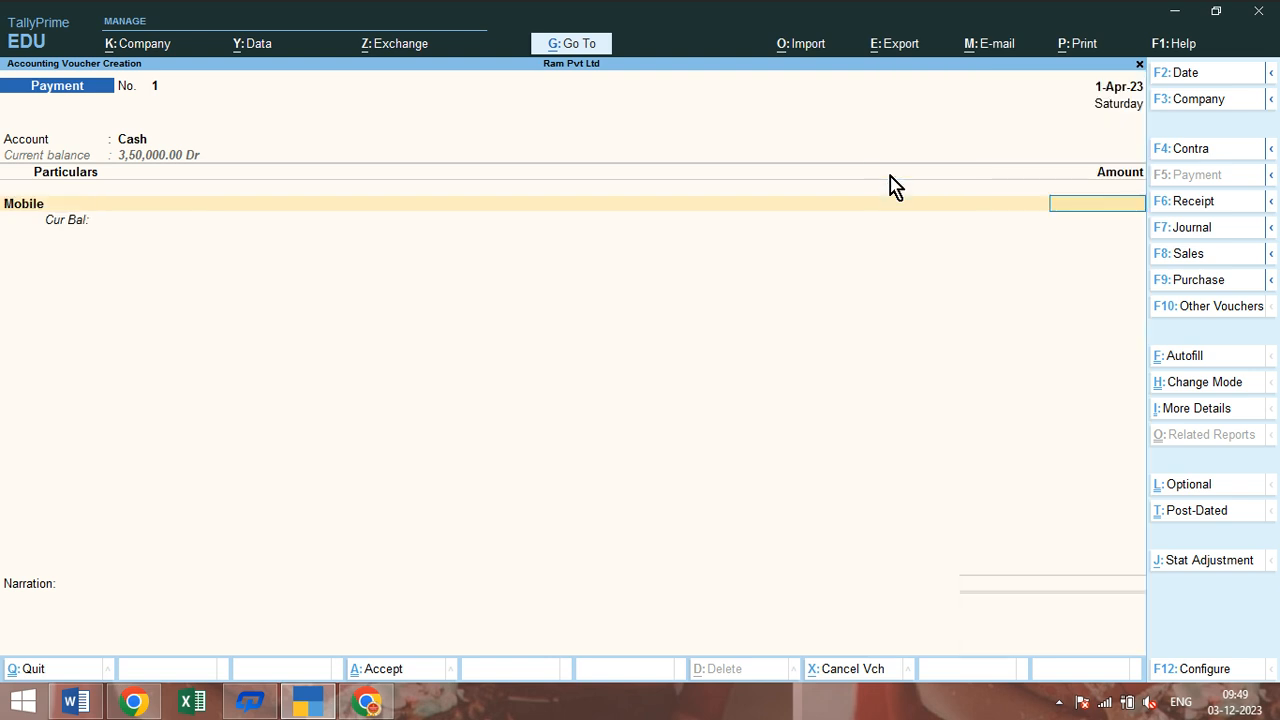
{"action": "type", "text": "15000"}
{"action": "key", "text": "Return"}
{"action": "key", "text": "Return"}
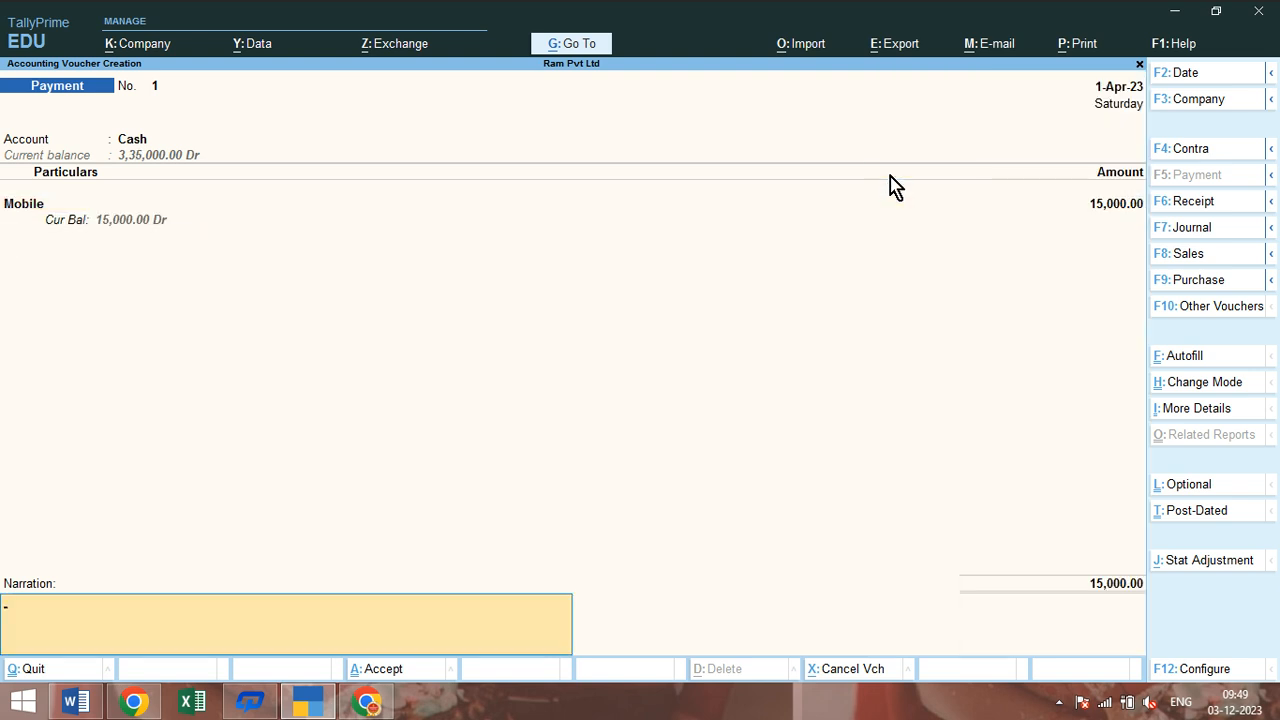
{"action": "key", "text": "Return"}
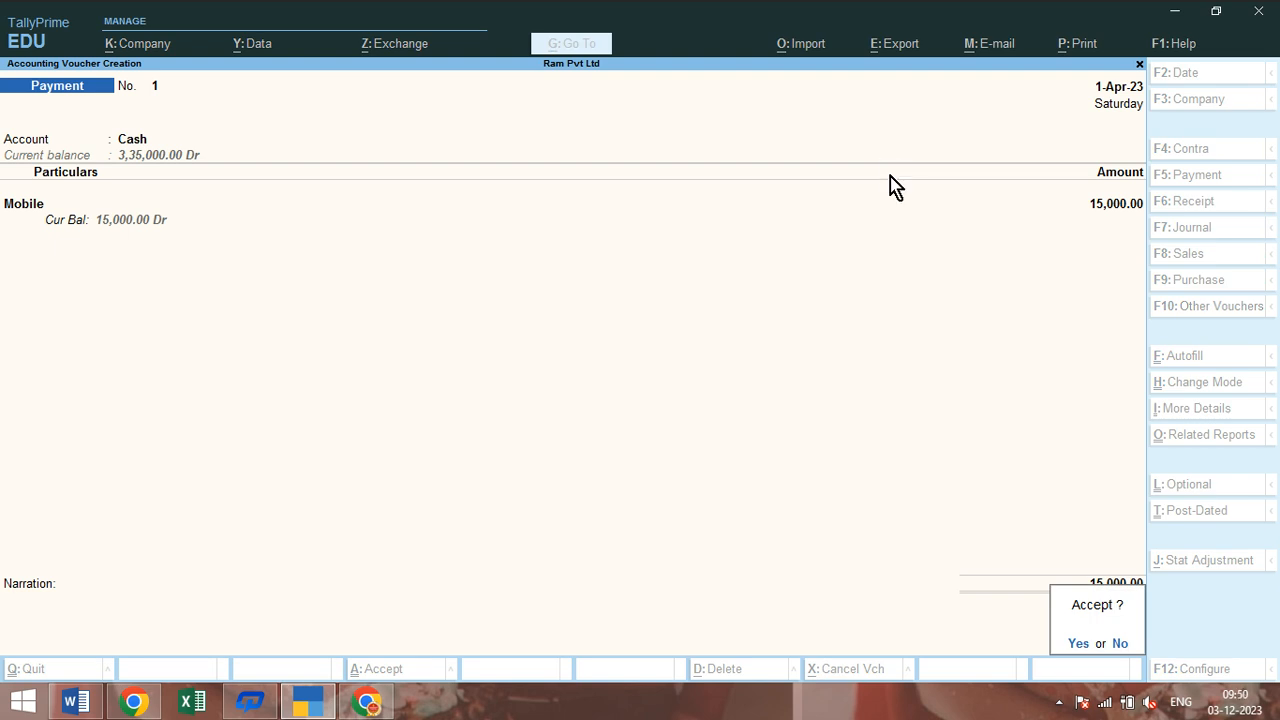
{"action": "key", "text": "Return"}
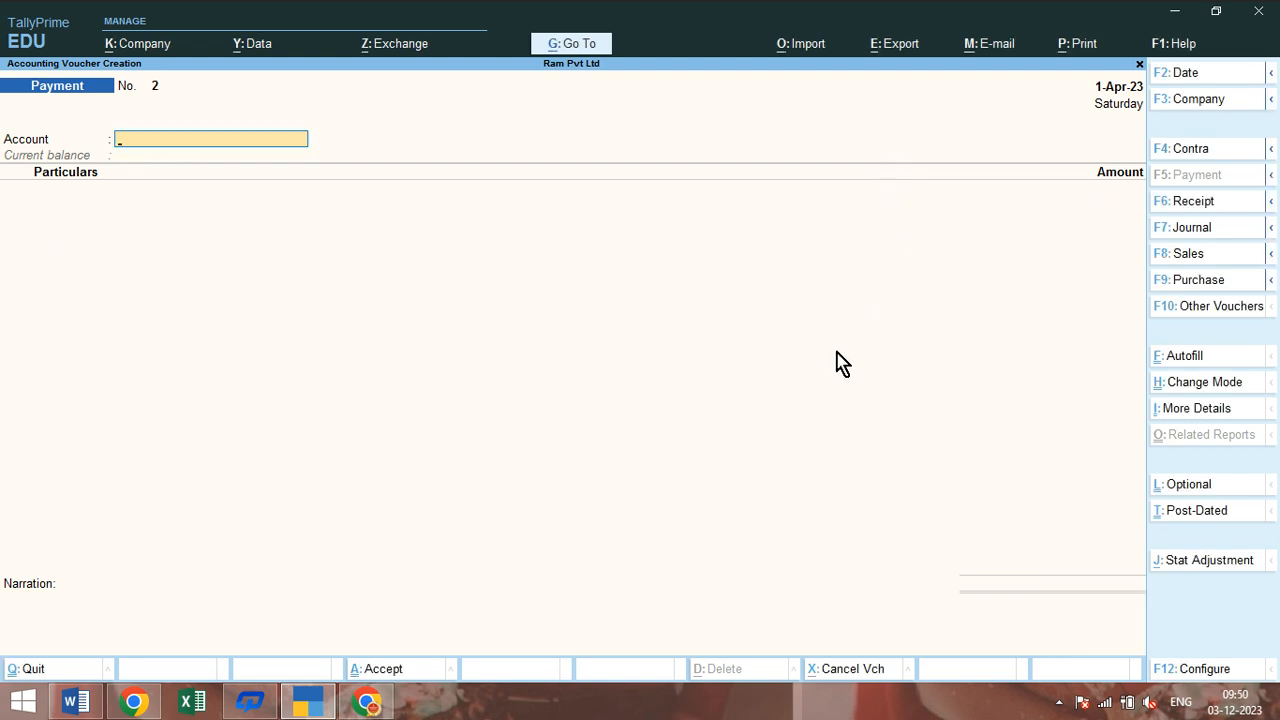
Review the third Assignment 2 transaction, the SBI Bank deposit, in Word and return to TallyPrime
{"action": "left_click", "coordinate": [62, 708]}
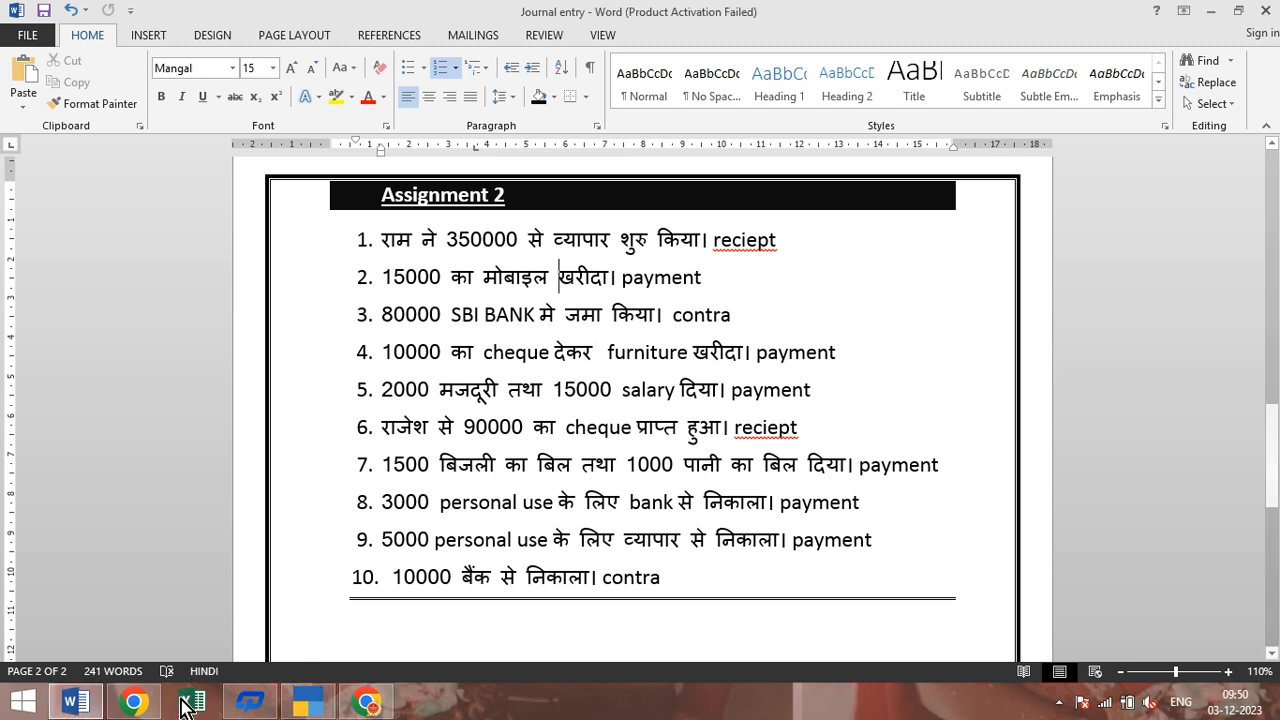
{"action": "mouse_move", "coordinate": [296, 707]}
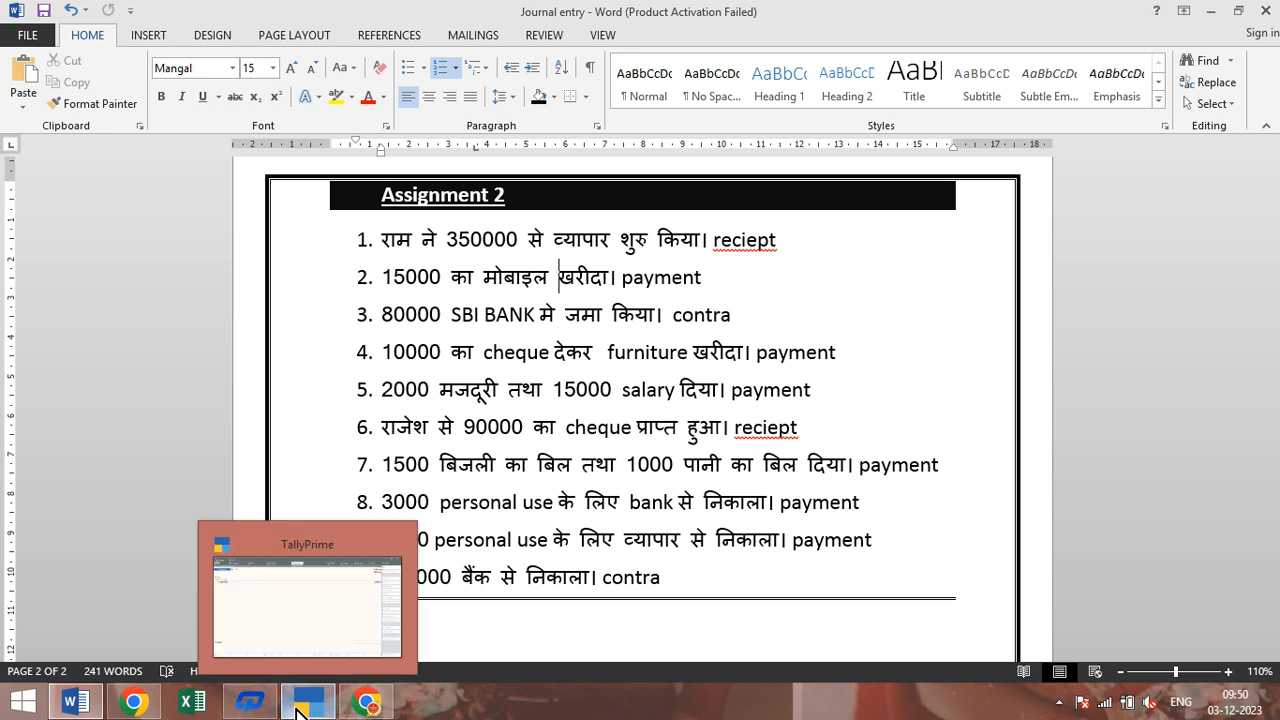
{"action": "left_click", "coordinate": [296, 707]}
Leave the Payment voucher and start a new ledger named Sbi Bank
{"action": "key", "text": "Escape"}
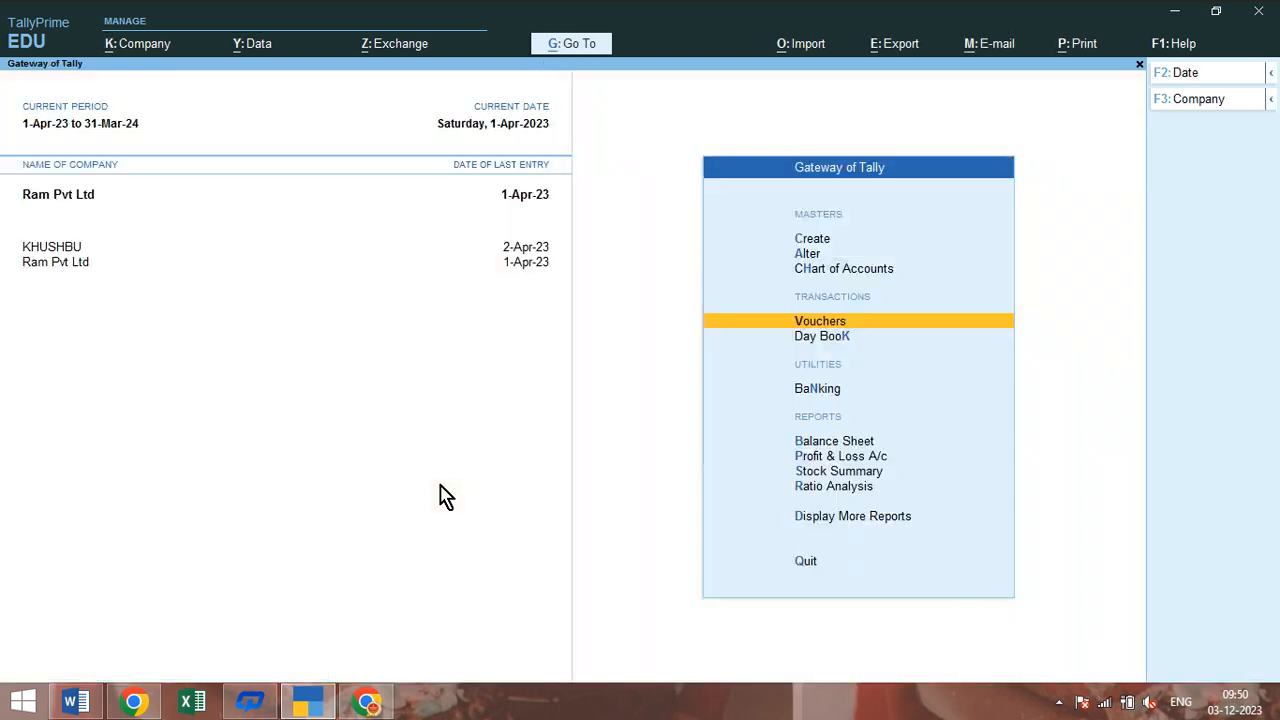
{"action": "key", "text": "Up"}
{"action": "key", "text": "Up"}
{"action": "key", "text": "Up"}
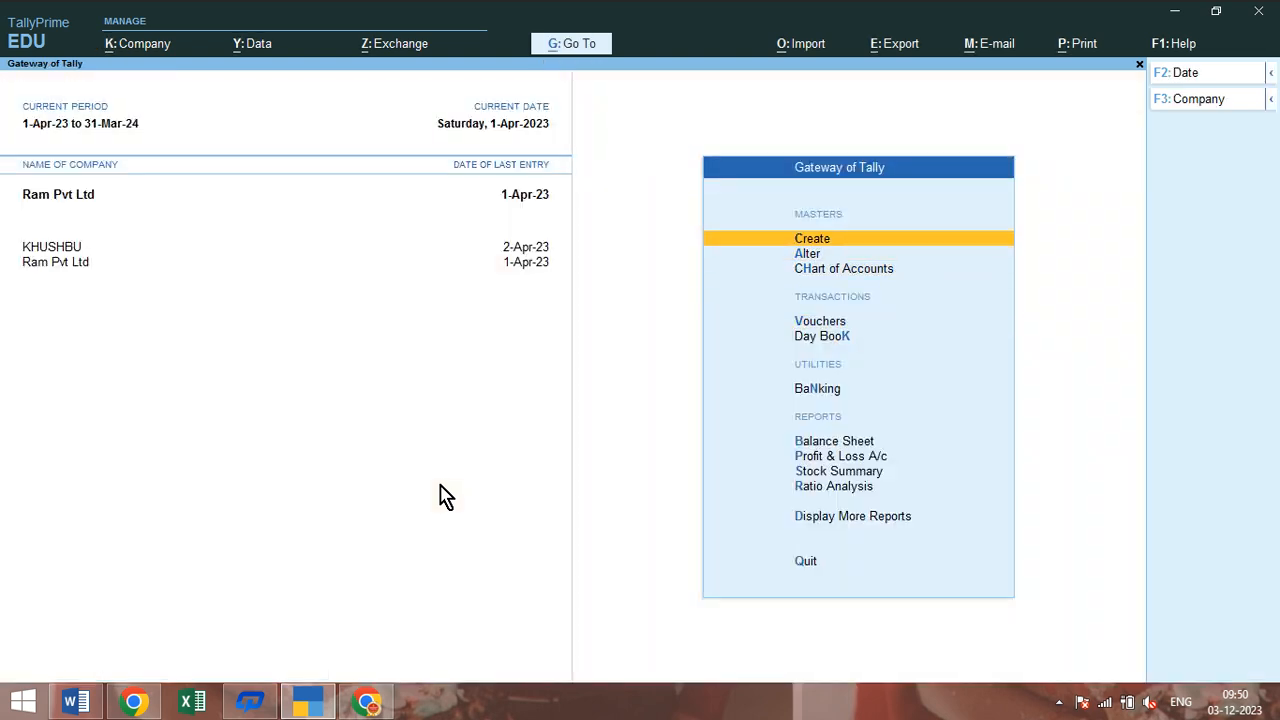
{"action": "key", "text": "Return"}
{"action": "type", "text": "Sn"}
{"action": "key", "text": "Escape"}
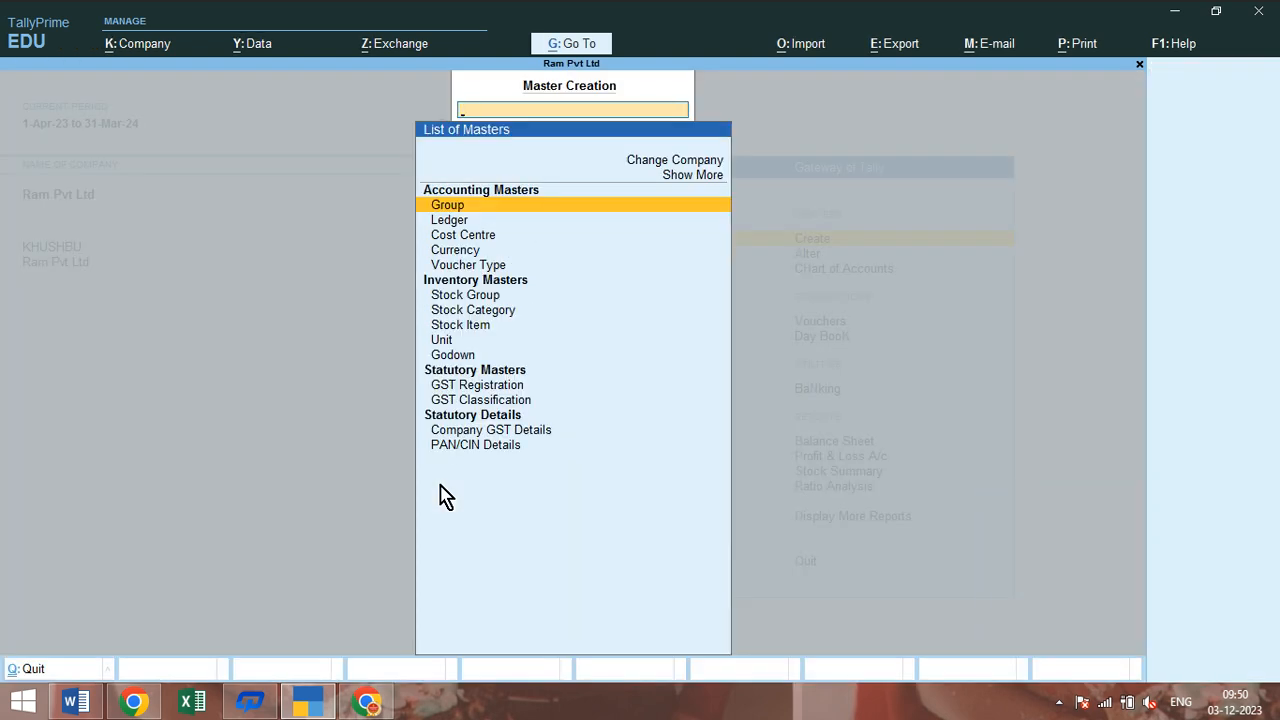
{"action": "key", "text": "Escape"}
{"action": "key", "text": "Return"}
{"action": "key", "text": "Down"}
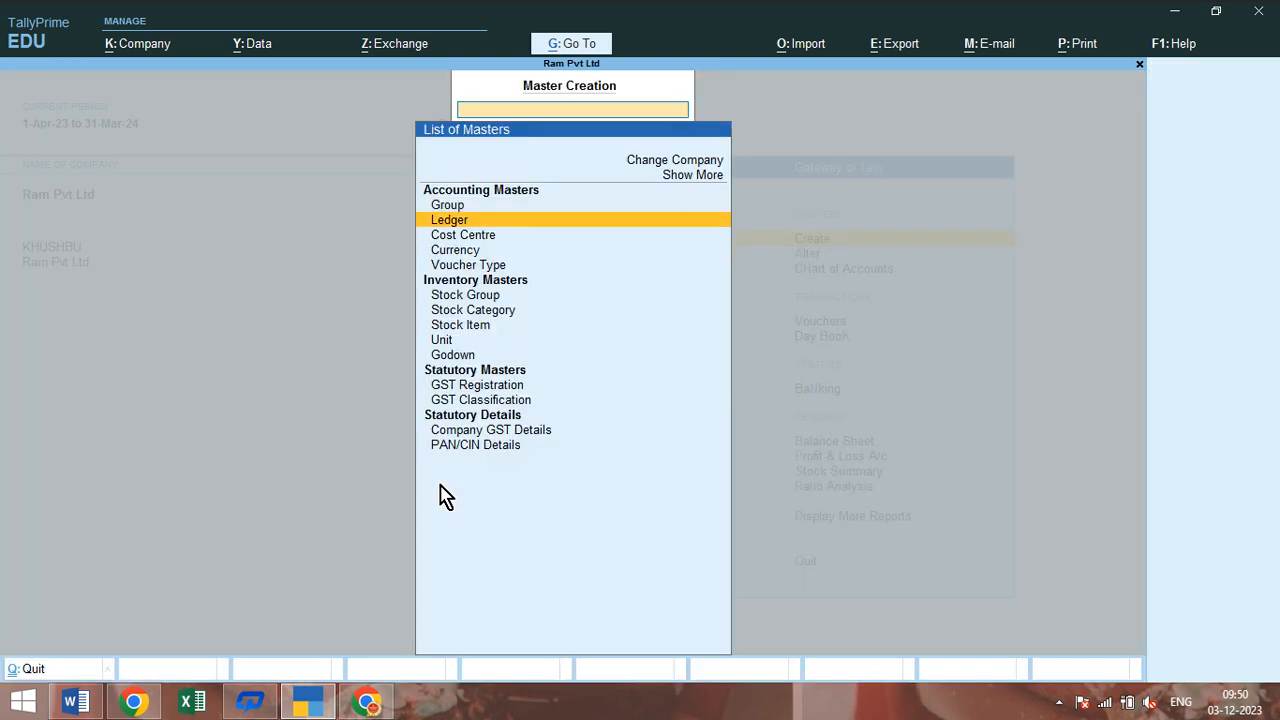
{"action": "key", "text": "Return"}
{"action": "type", "text": "Sbi Bank"}
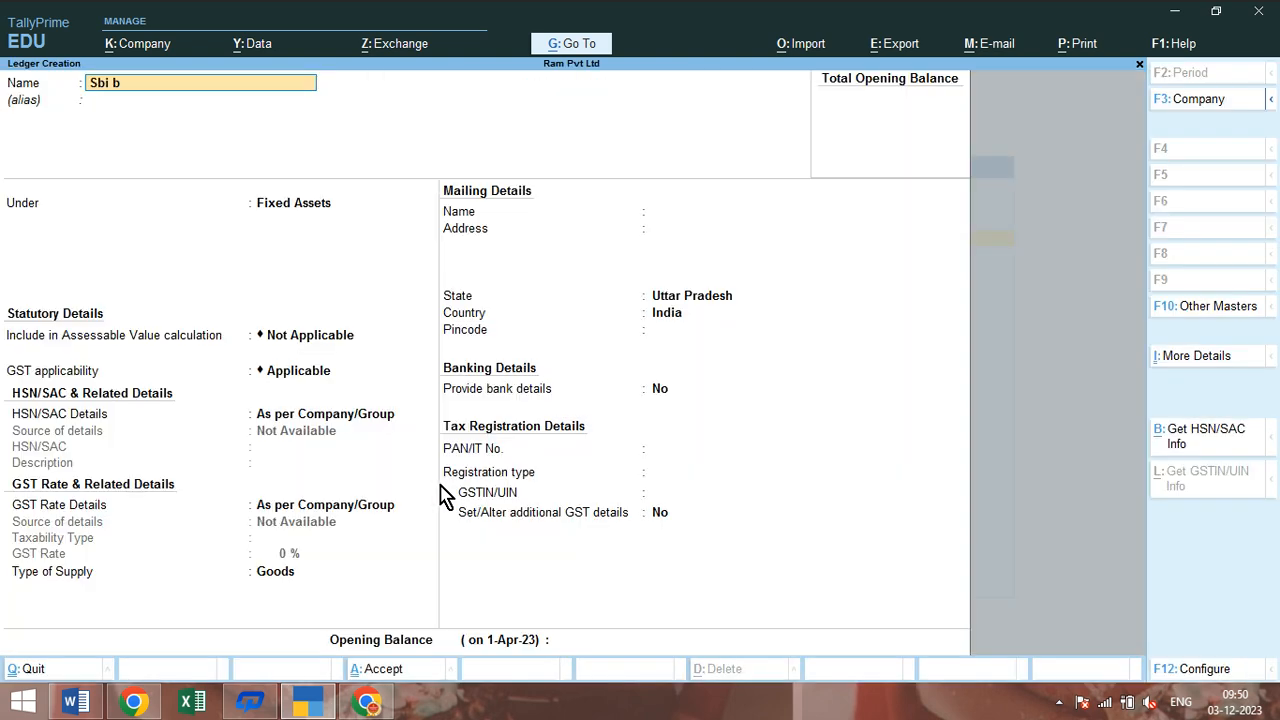
Place the Sbi Bank ledger under Bank Accounts and save it without entering bank account details
{"action": "key", "text": "Return"}
{"action": "type", "text": "Bank"}
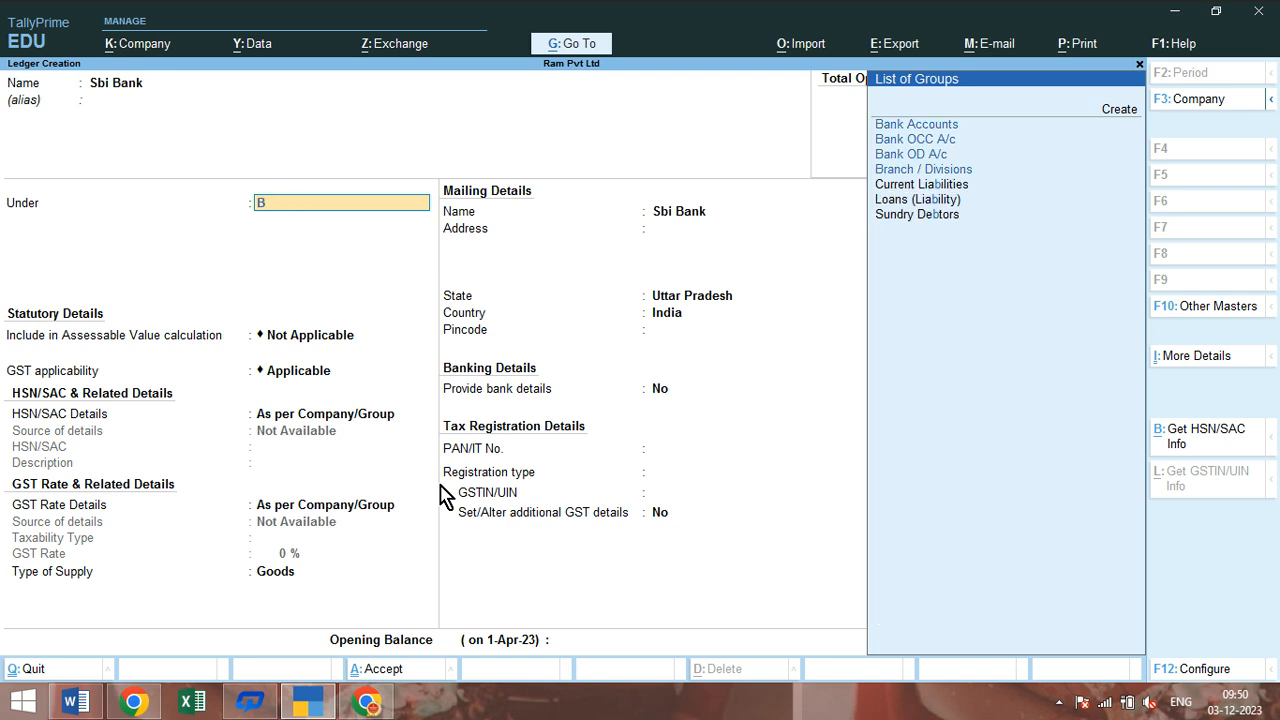
{"action": "key", "text": "Return"}
{"action": "key", "text": "Return"}
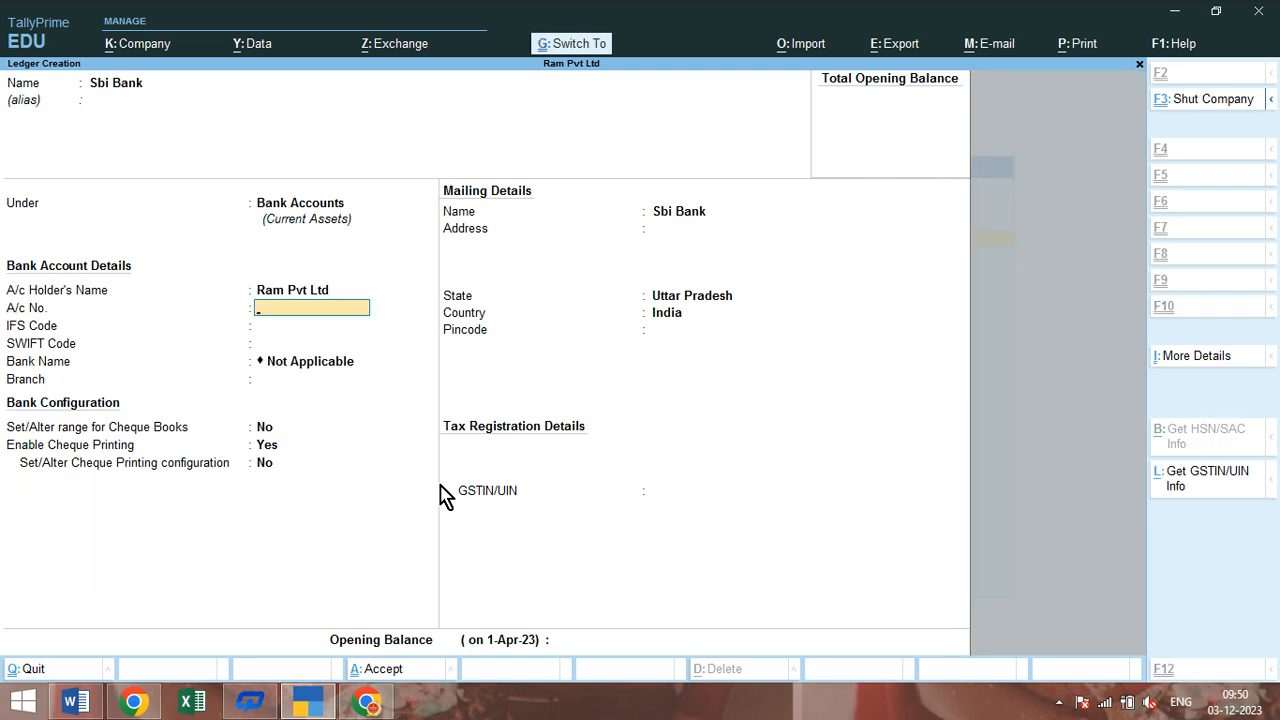
{"action": "key", "text": "ctrl+a"}
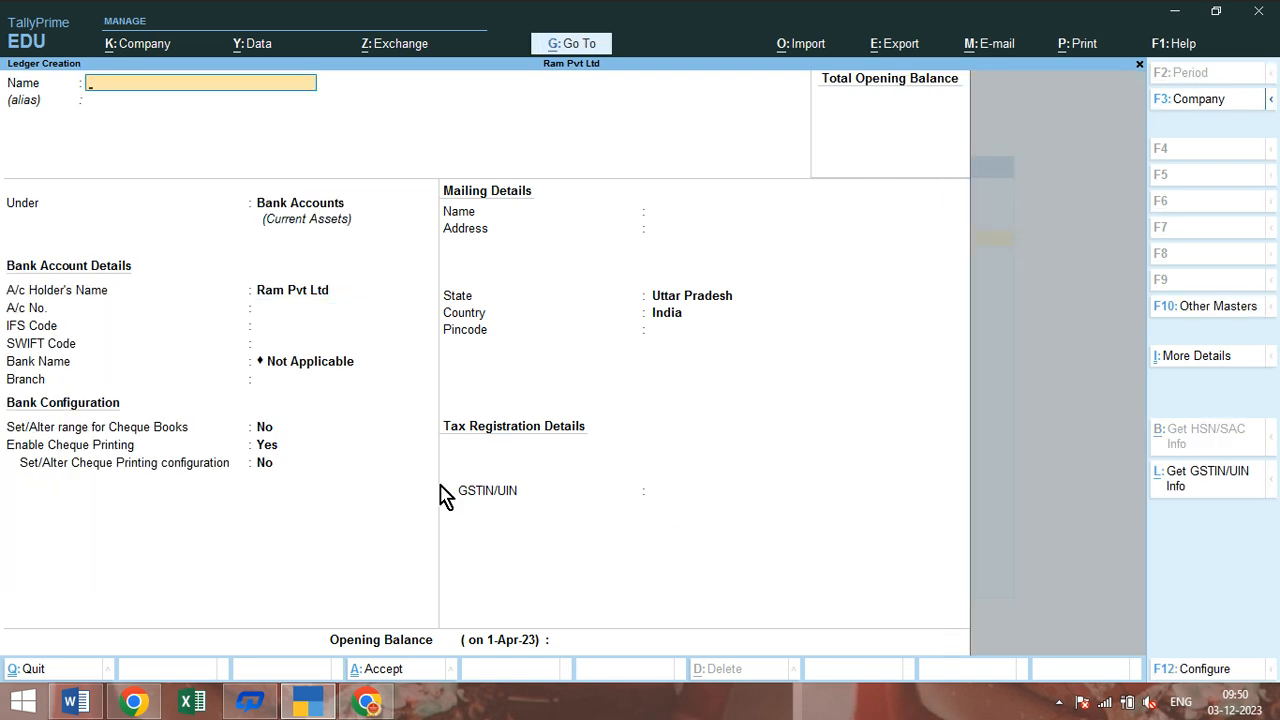
Close ledger creation and return to voucher entry for Ram Pvt Ltd
{"action": "key", "text": "Escape"}
{"action": "key", "text": "Return"}
{"action": "key", "text": "Escape"}
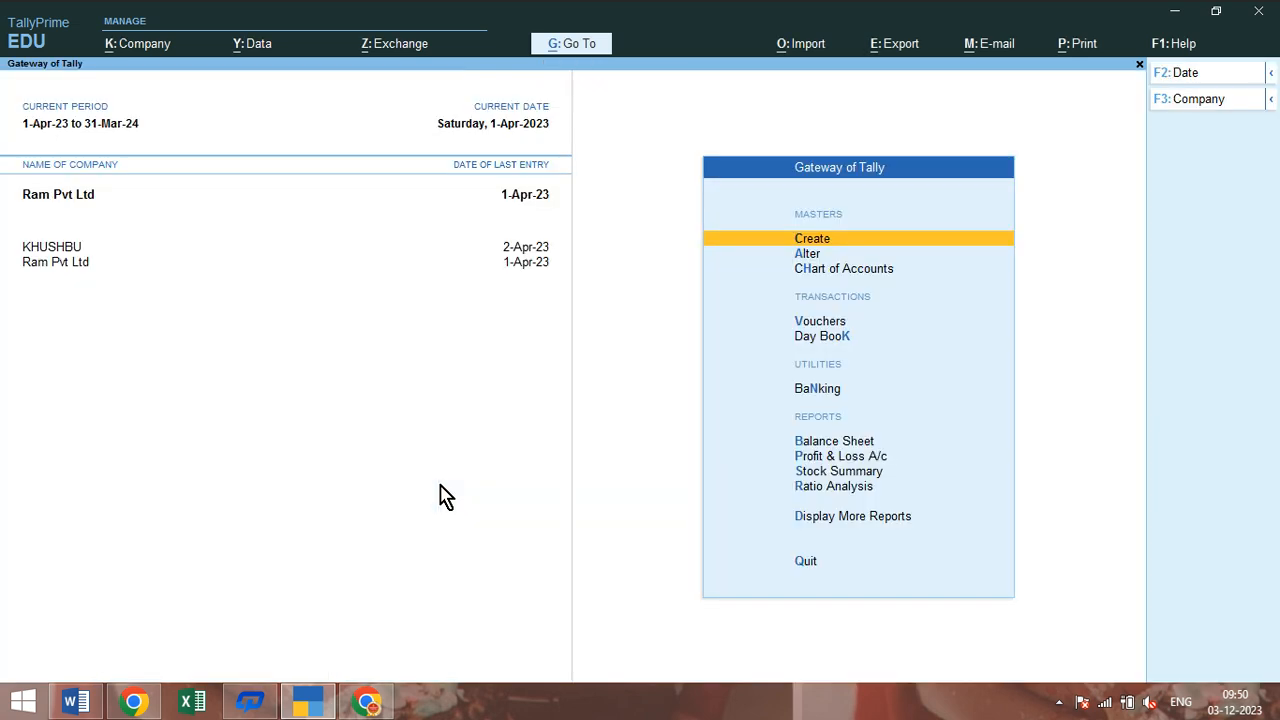
{"action": "key", "text": "v"}
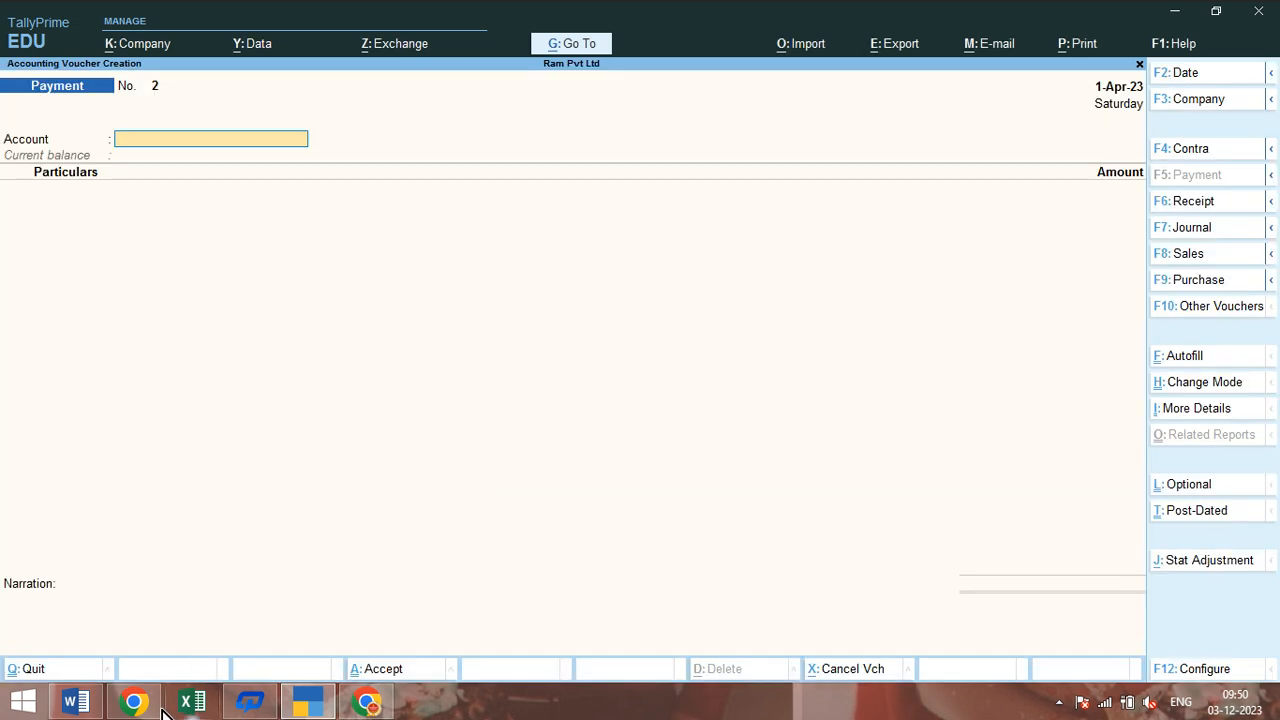
Check the third Assignment 2 transaction in Word, and change the voucher type in TallyPrime to Contra
{"action": "left_click", "coordinate": [77, 702]}
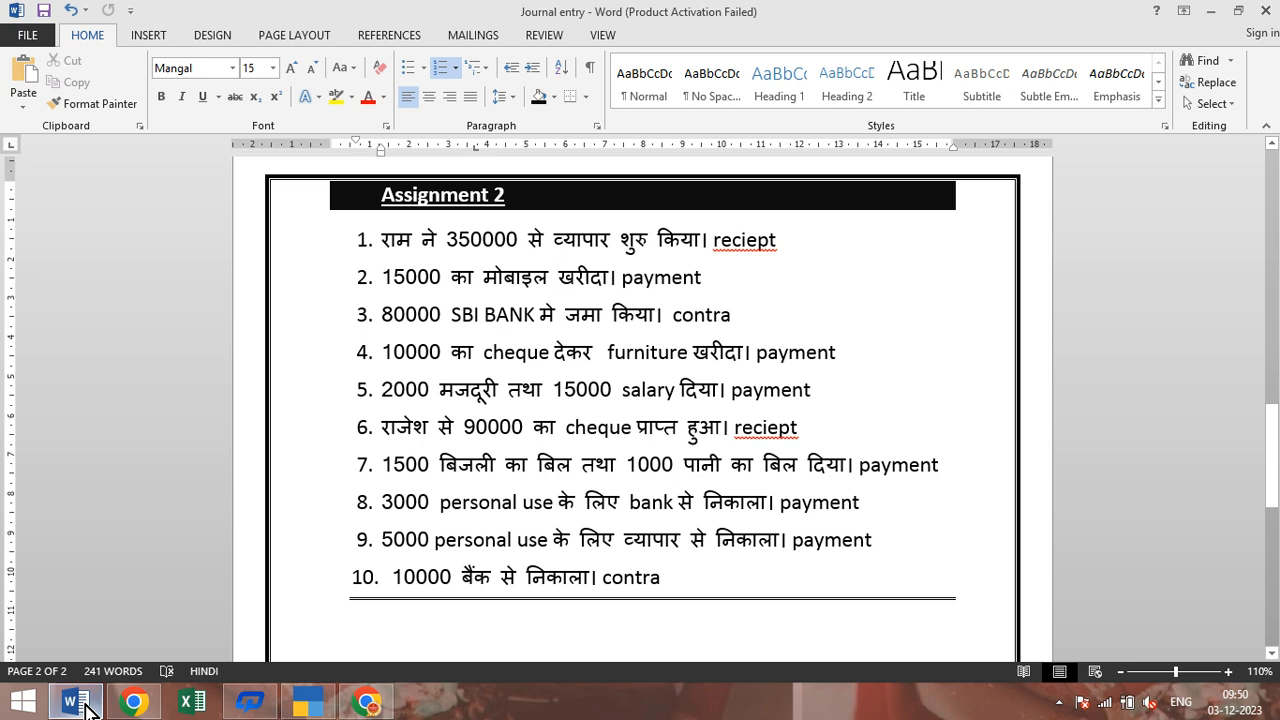
{"action": "left_click", "coordinate": [83, 705]}
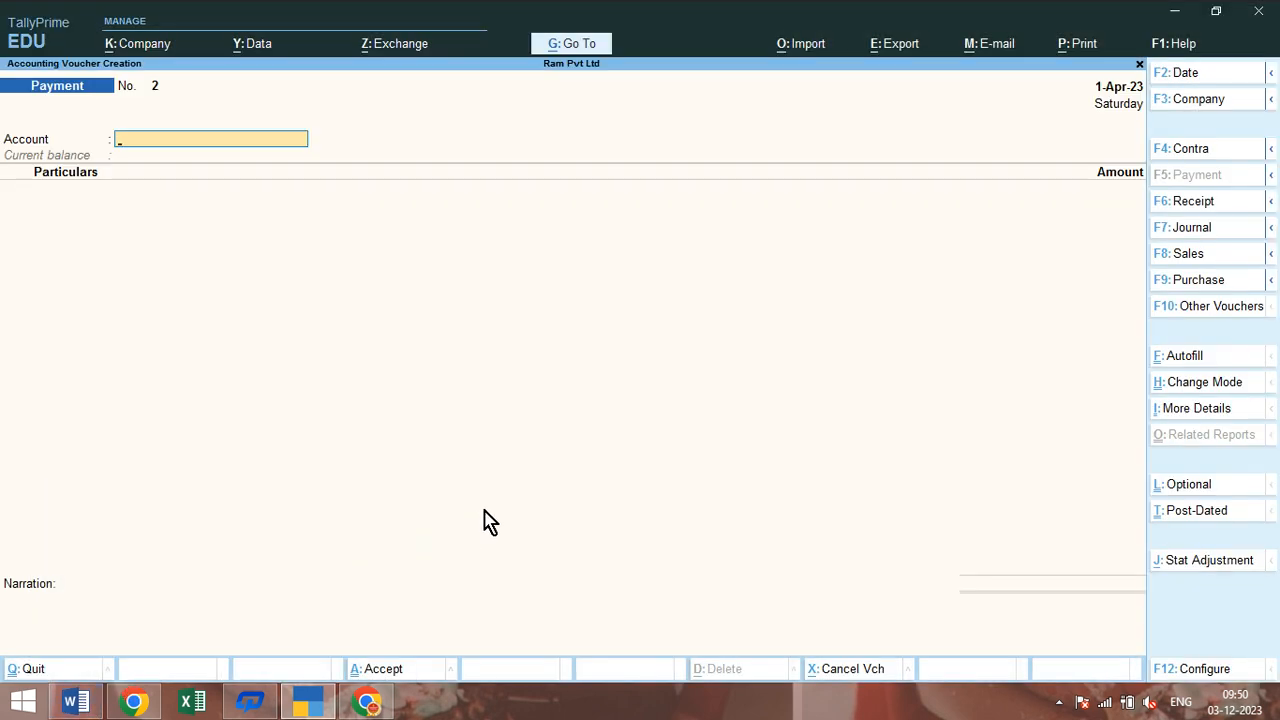
{"action": "key", "text": "F4"}
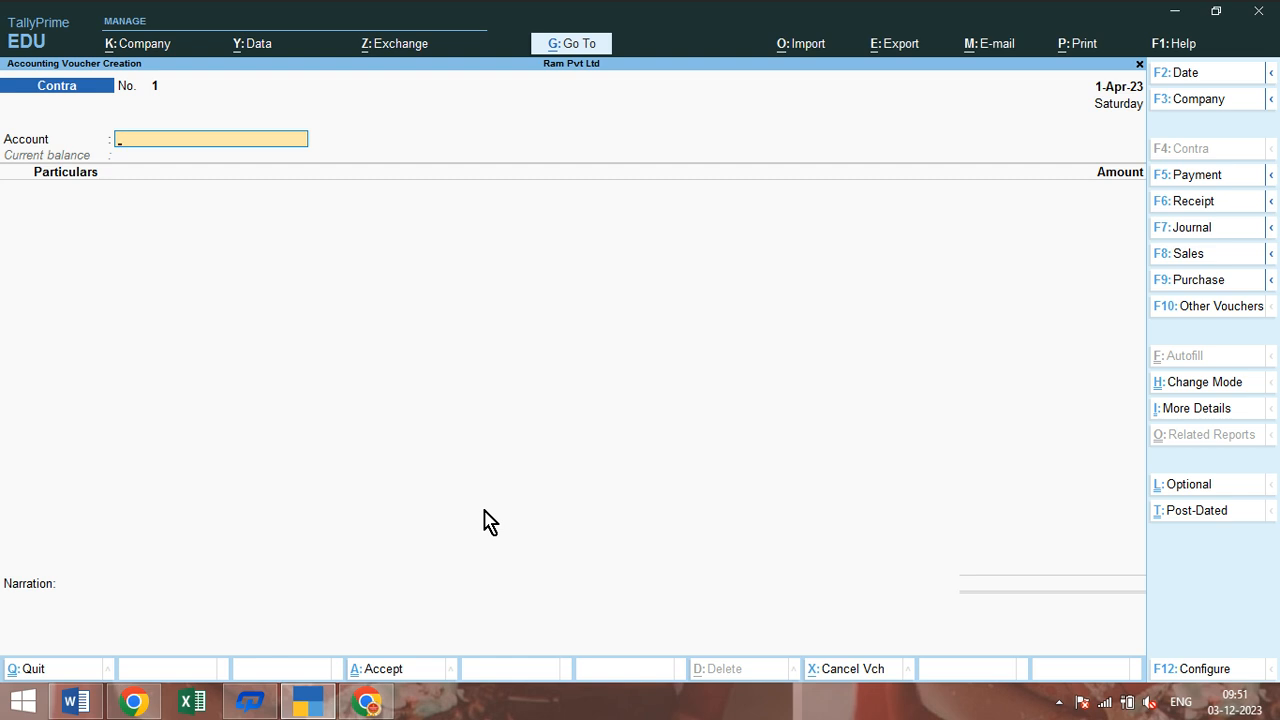
Fill in the Contra voucher with Sbi Bank as the account and Cash as the particulars for 80,000
{"action": "type", "text": "Sbi"}
{"action": "key", "text": "Return"}
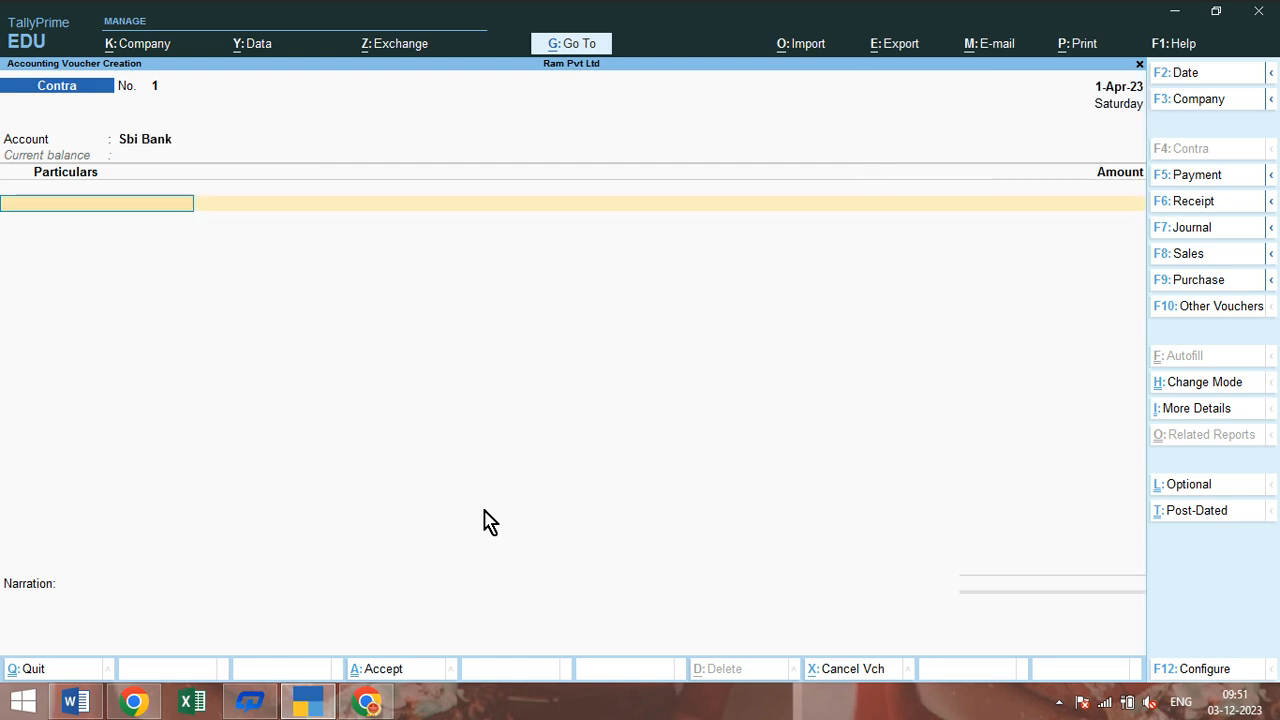
{"action": "type", "text": "Cas"}
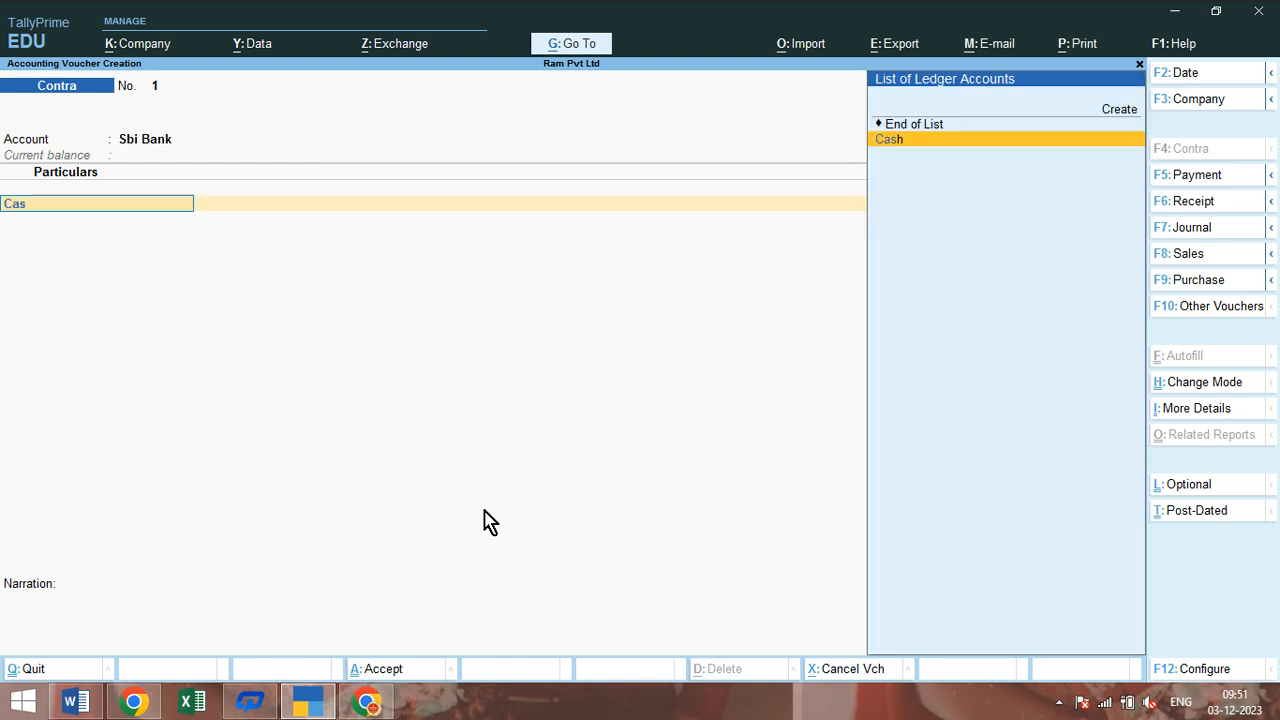
{"action": "key", "text": "Return"}
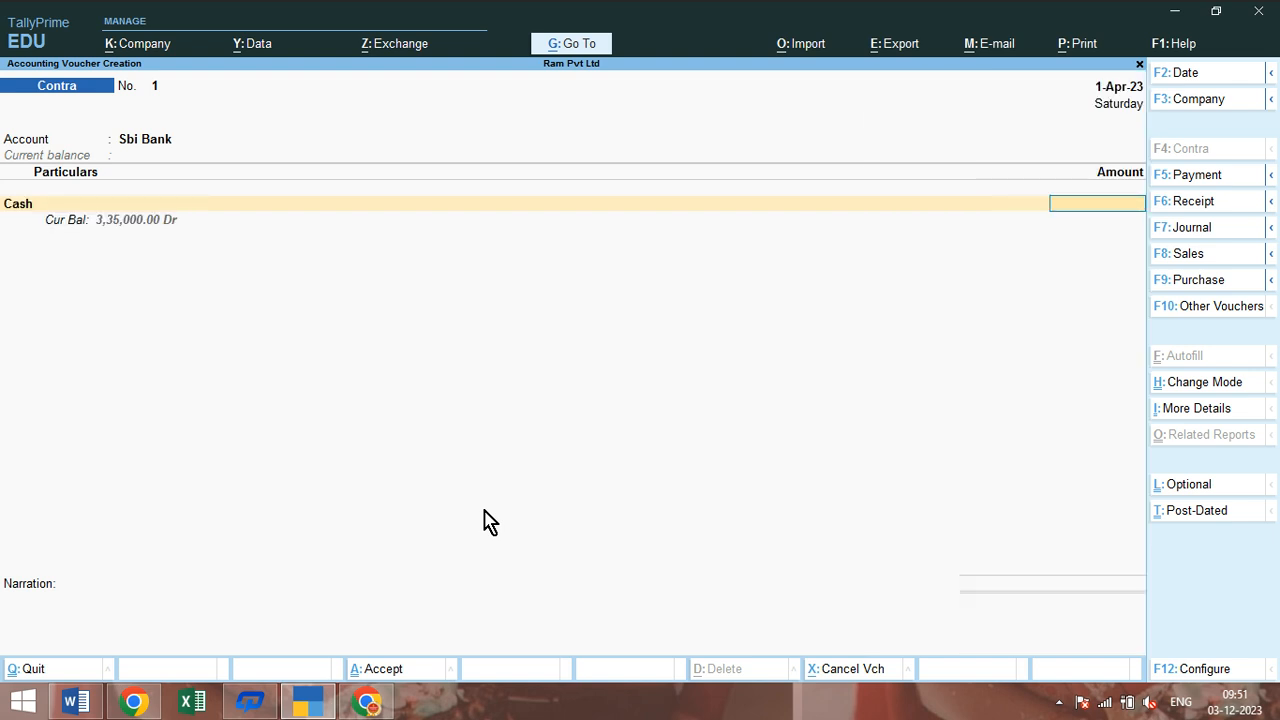
{"action": "type", "text": "80000"}
Accept the Sbi Bank allocation as a Cash transaction, leaving the denominations, instrument number and bank name blank
{"action": "key", "text": "Return"}
{"action": "key", "text": "Return"}
{"action": "key", "text": "Return"}
{"action": "key", "text": "Return"}
{"action": "key", "text": "Return"}
{"action": "key", "text": "Return"}
{"action": "key", "text": "Return"}
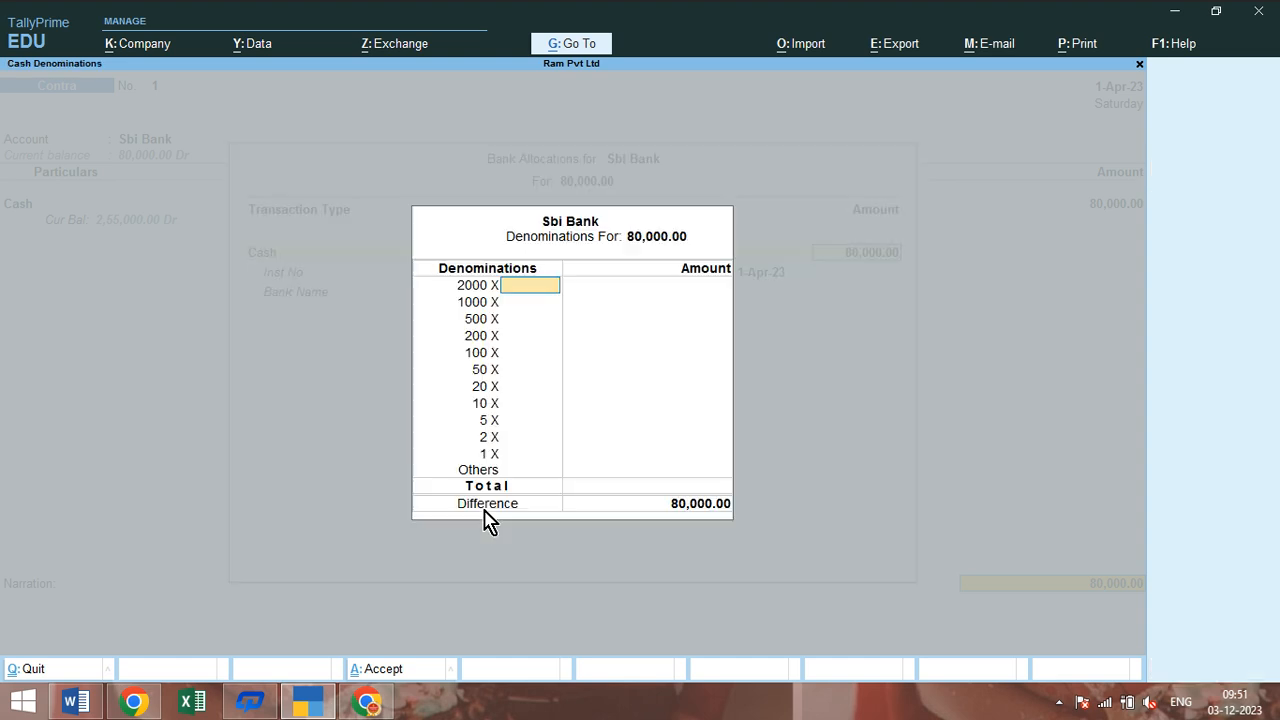
{"action": "key", "text": "ctrl+a"}
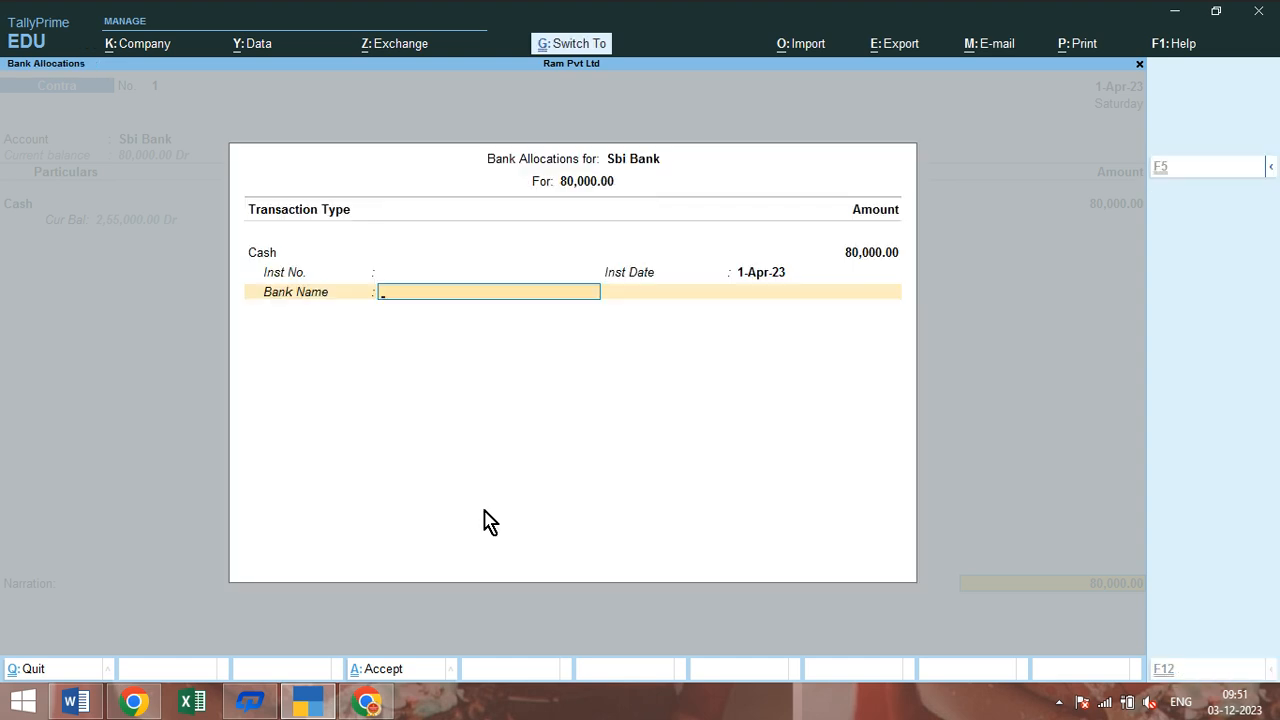
{"action": "key", "text": "Return"}
{"action": "key", "text": "Return"}
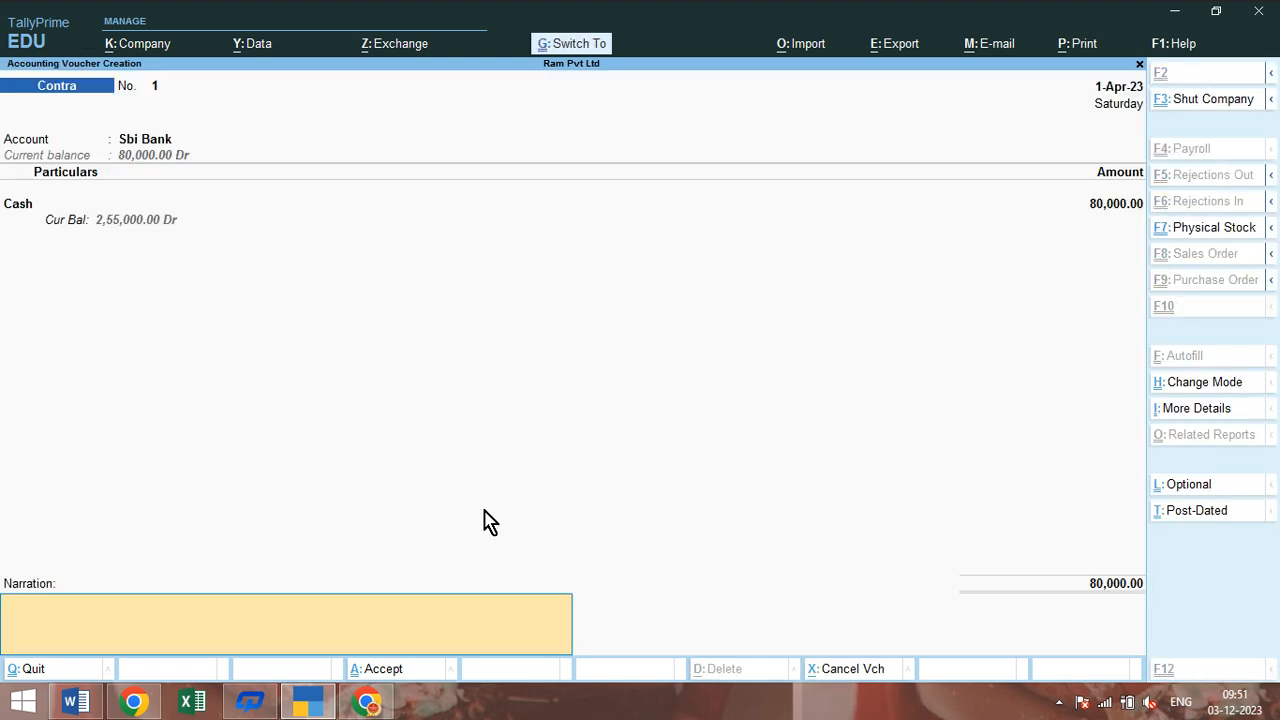
Check the fourth Assignment 2 transaction in Word, and leave the Contra voucher in TallyPrime for a new ledger
{"action": "left_click", "coordinate": [96, 703]}
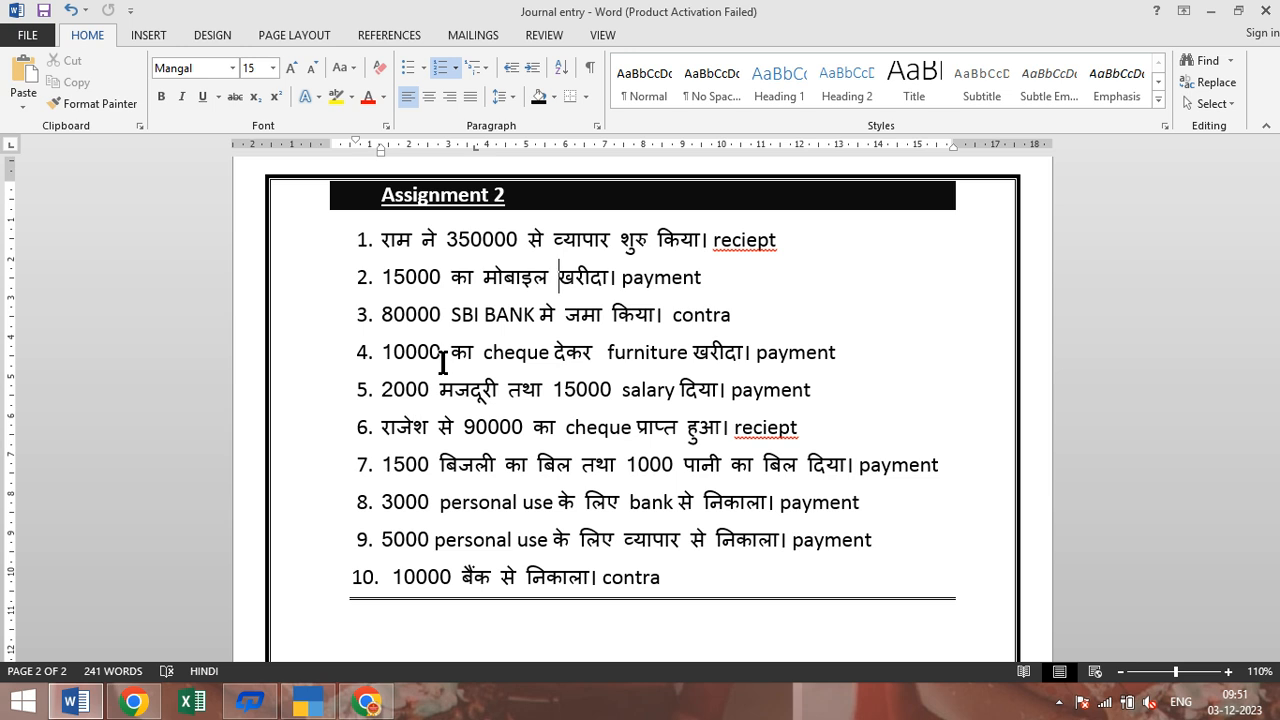
{"action": "left_click", "coordinate": [318, 704]}
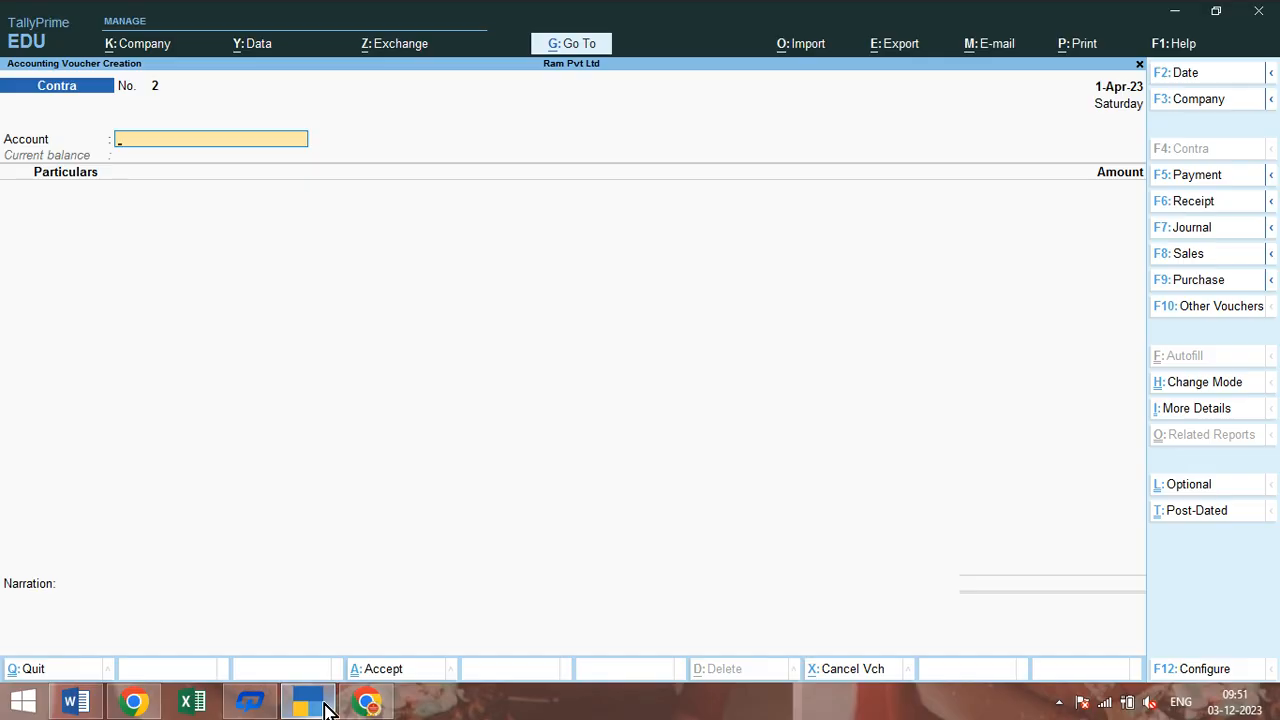
{"action": "key", "text": "Escape"}
{"action": "key", "text": "Up"}
{"action": "key", "text": "Up"}
{"action": "key", "text": "Up"}
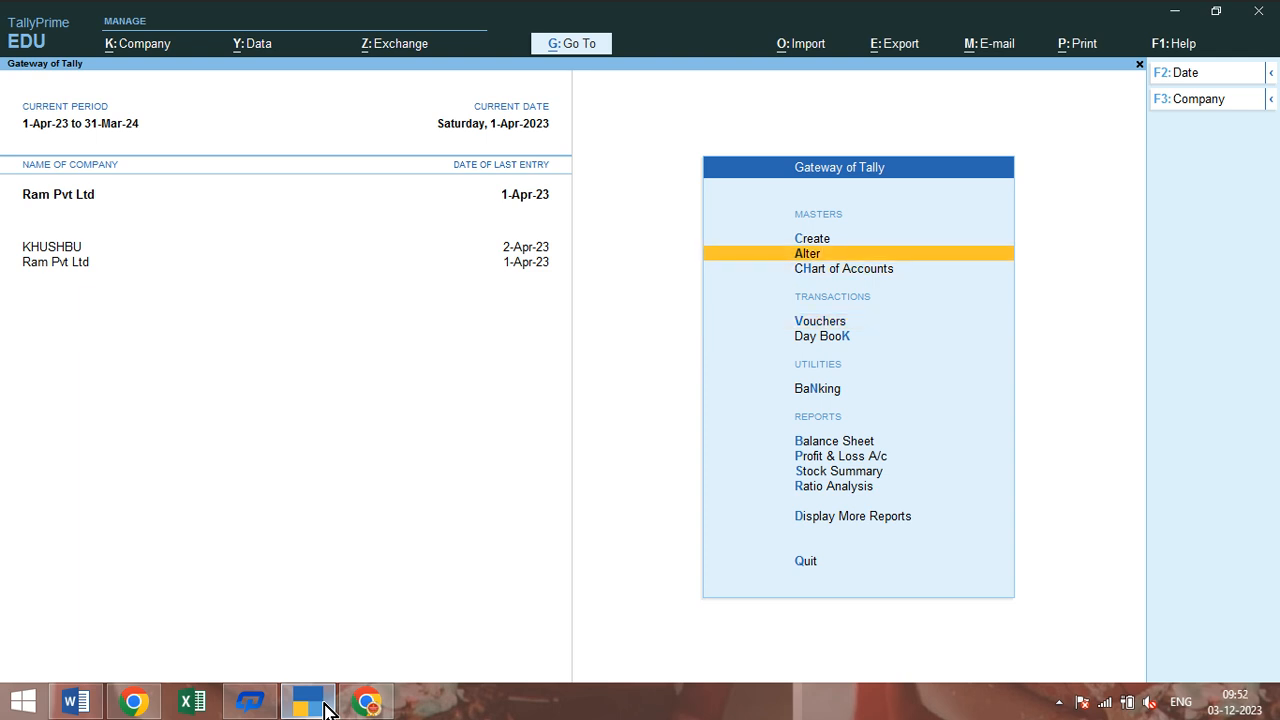
{"action": "key", "text": "Return"}
{"action": "key", "text": "Down"}
{"action": "key", "text": "Return"}
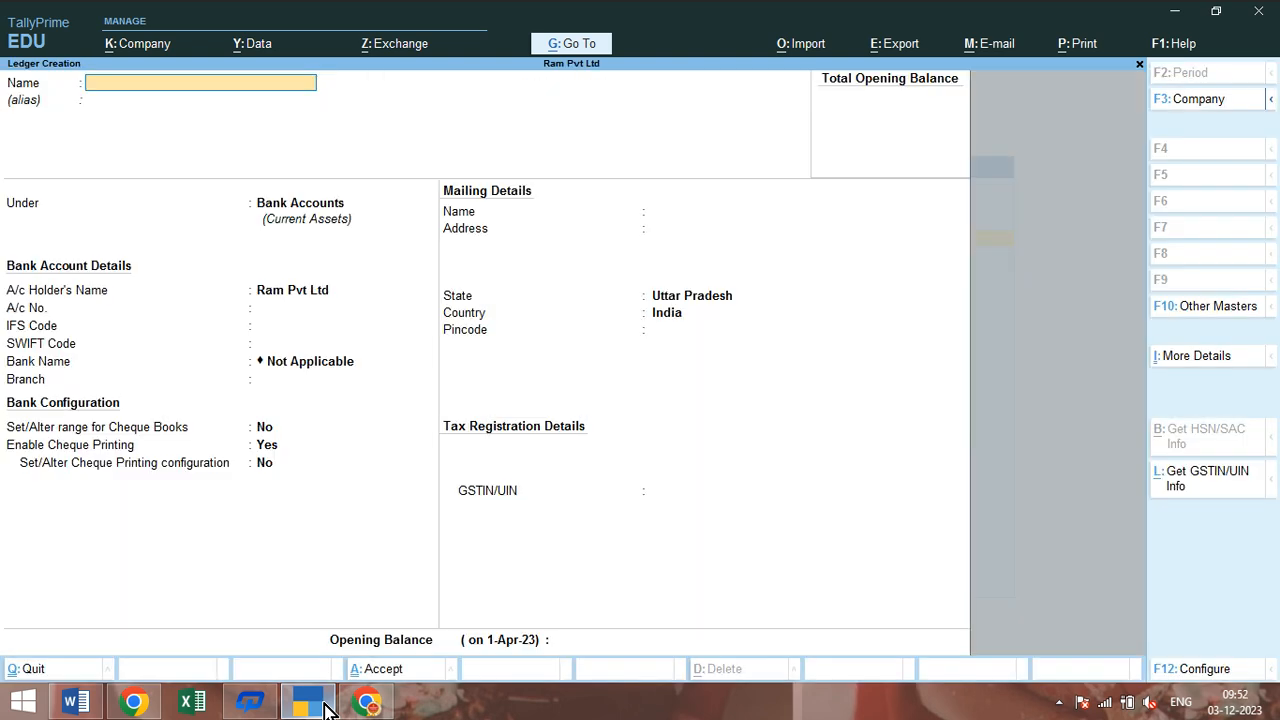
Create the ledger Furniture A/c under Fixed Assets and close ledger creation
{"action": "type", "text": "Furnt"}
{"action": "type", "text": "ure a"}
{"action": "type", "text": "/c"}
{"action": "key", "text": "Return"}
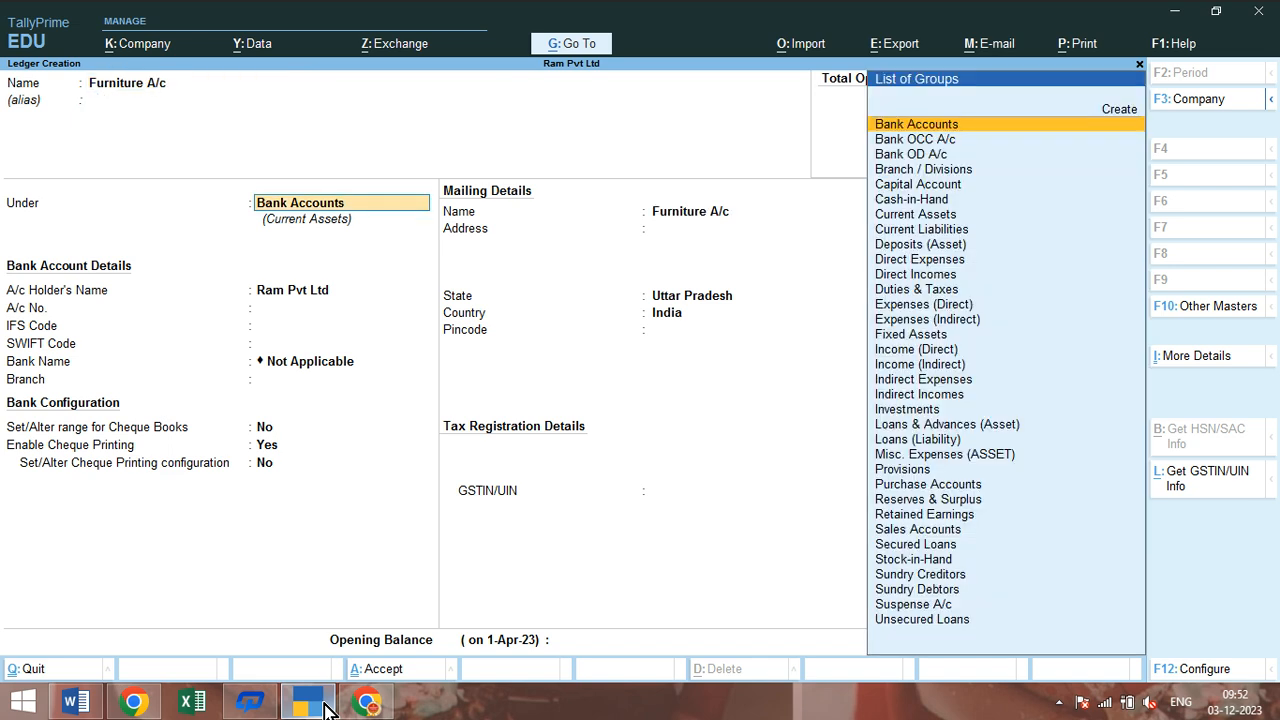
{"action": "type", "text": "Fi"}
{"action": "key", "text": "Return"}
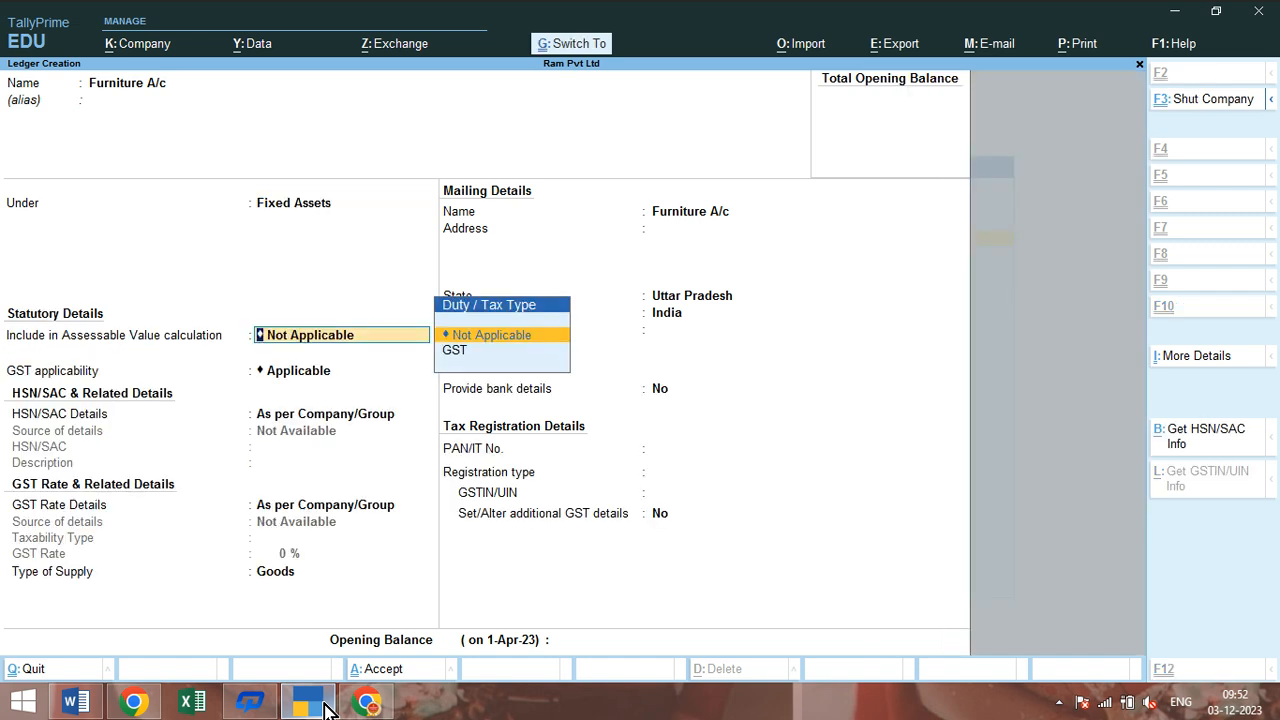
{"action": "key", "text": "ctrl+a"}
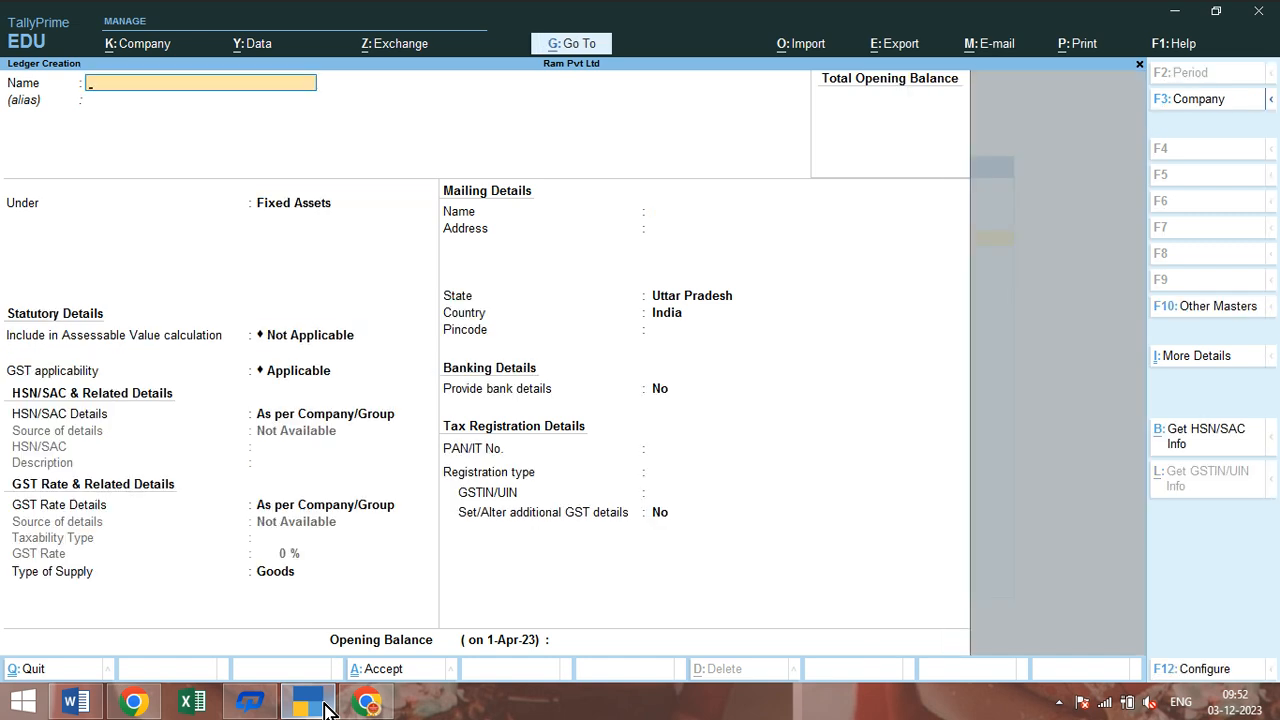
{"action": "key", "text": "Escape"}
{"action": "key", "text": "Escape"}
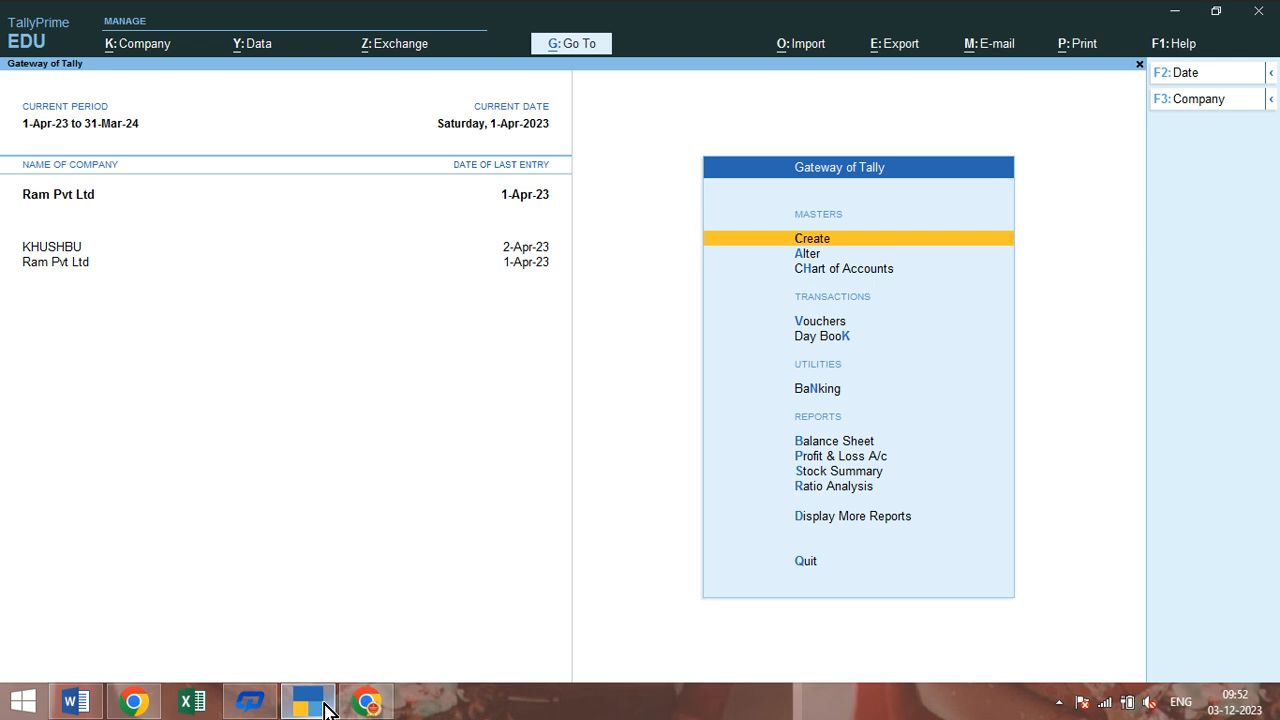
Start a Payment voucher with Sbi Bank as the account and Furniture A/c as the particulars for 10,000
{"action": "key", "text": "v"}
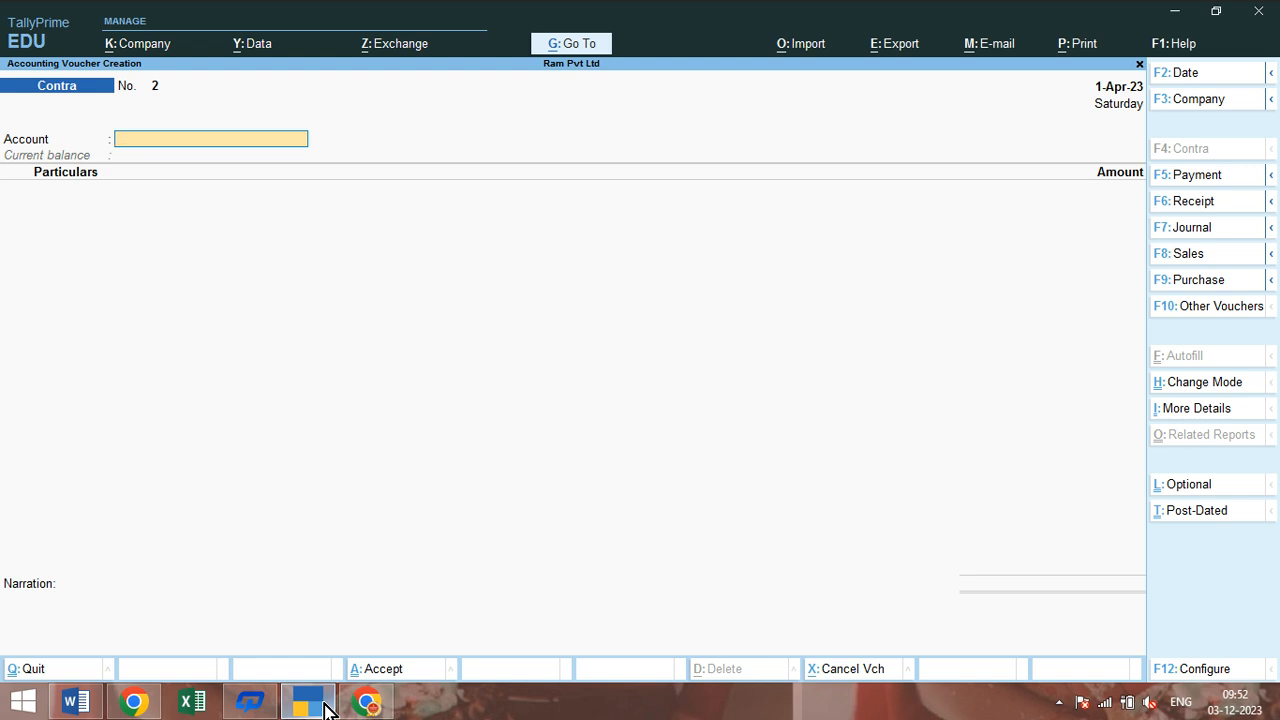
{"action": "key", "text": "F5"}
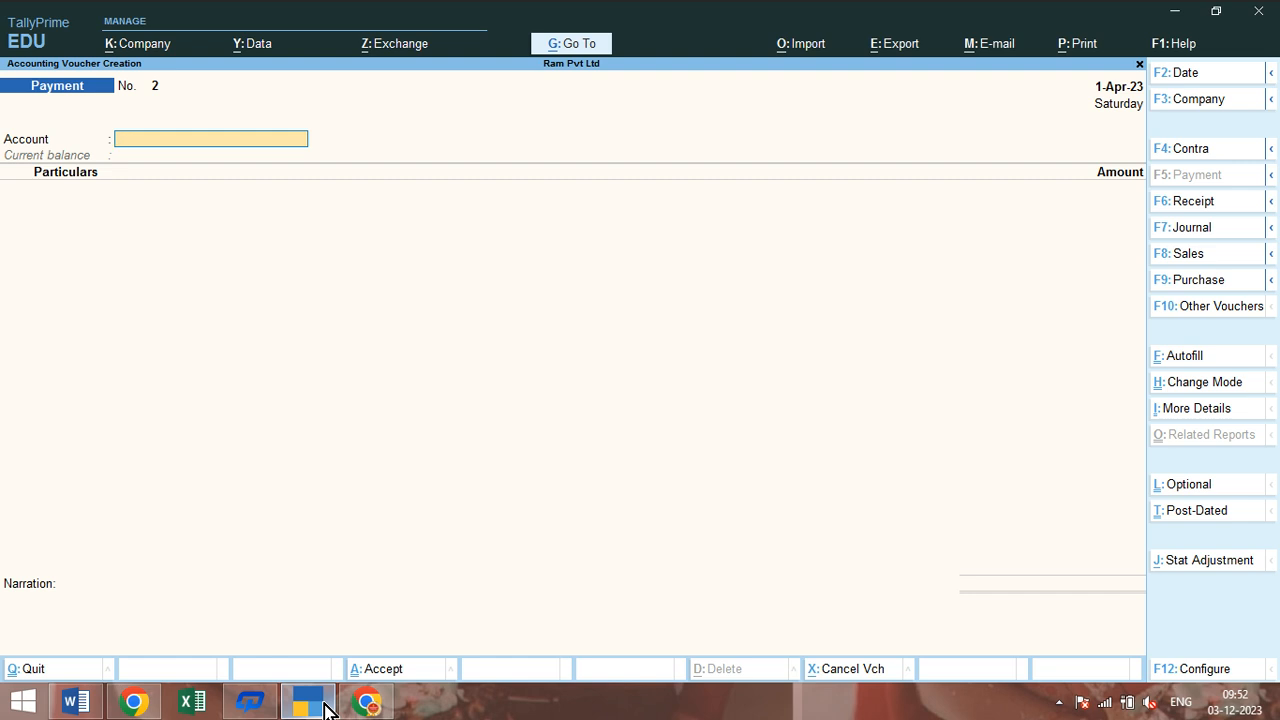
{"action": "type", "text": "Sbi"}
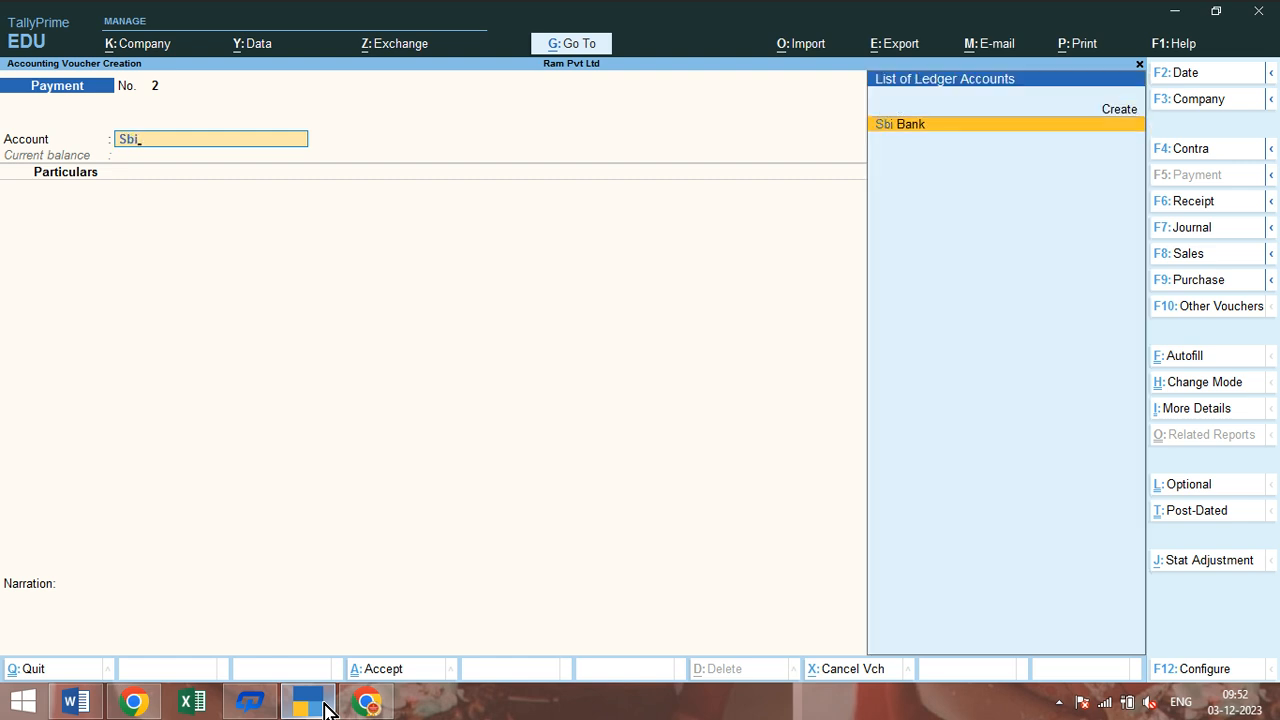
{"action": "key", "text": "Return"}
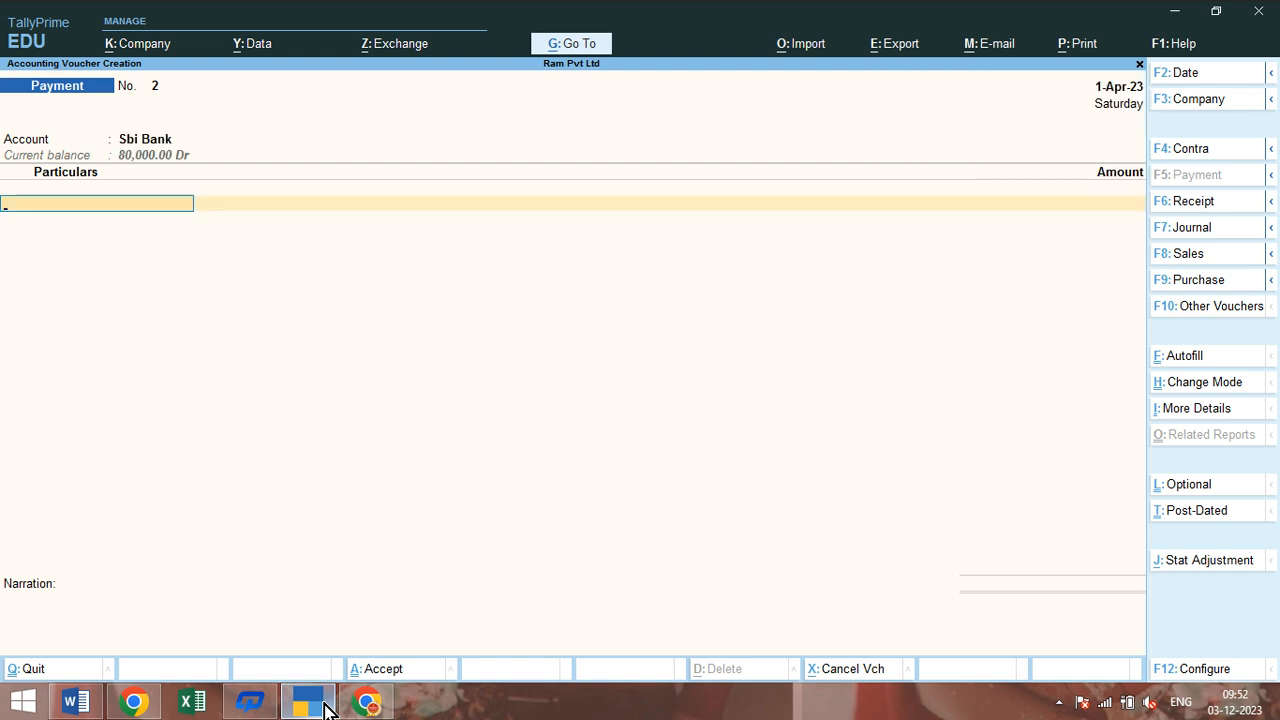
{"action": "type", "text": "Fur"}
{"action": "key", "text": "Return"}
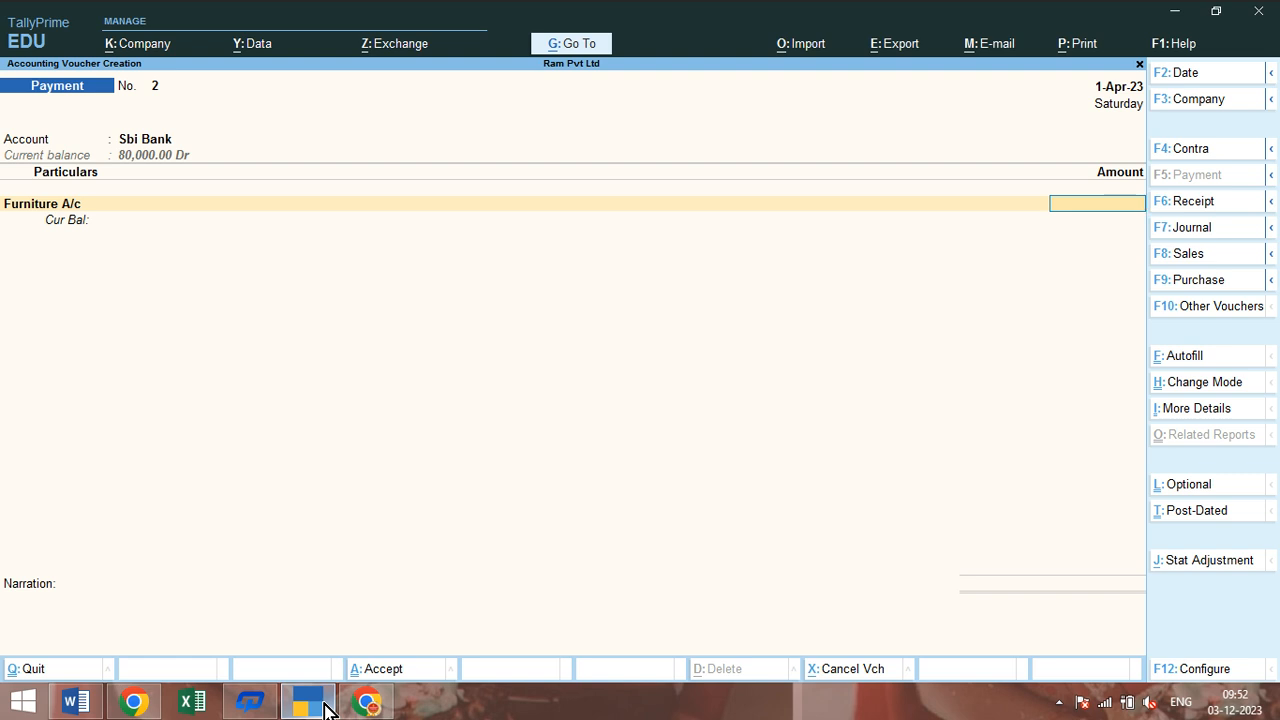
{"action": "type", "text": "10000"}
{"action": "key", "text": "Return"}
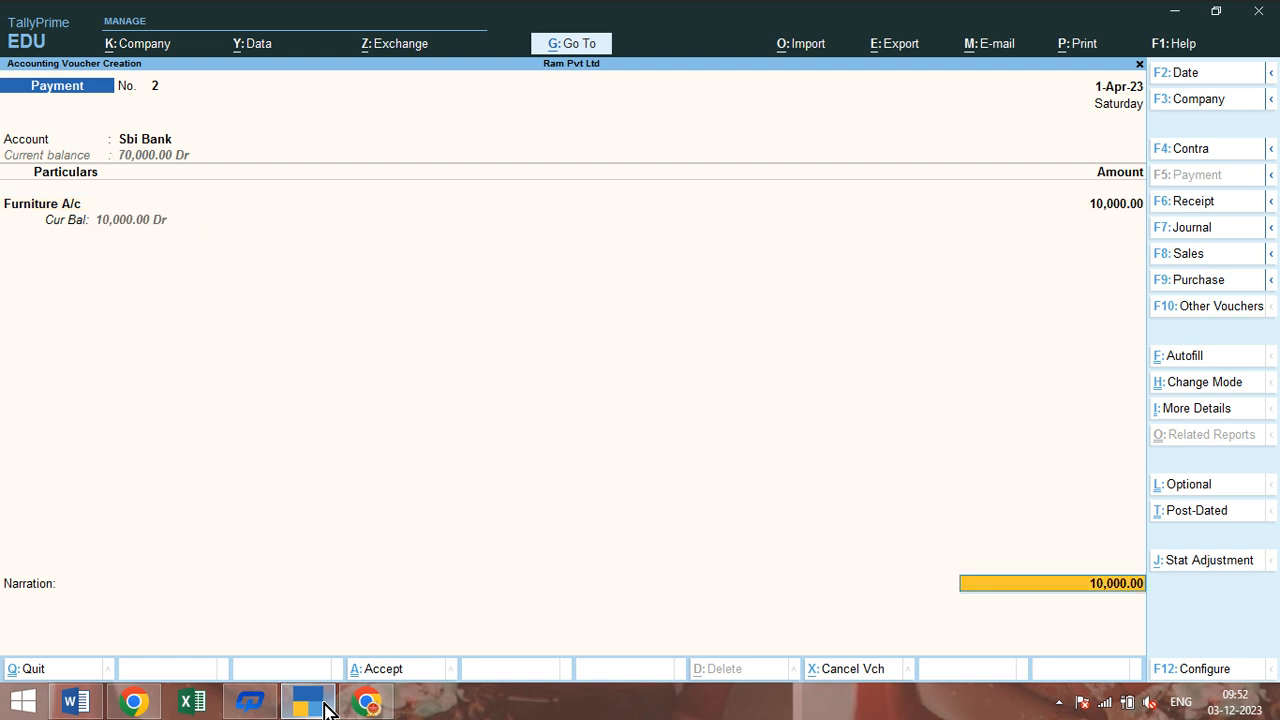
Accept the bank allocation as a Cheque without cheque details and save the Payment voucher without a narration
{"action": "key", "text": "Return"}
{"action": "key", "text": "Return"}
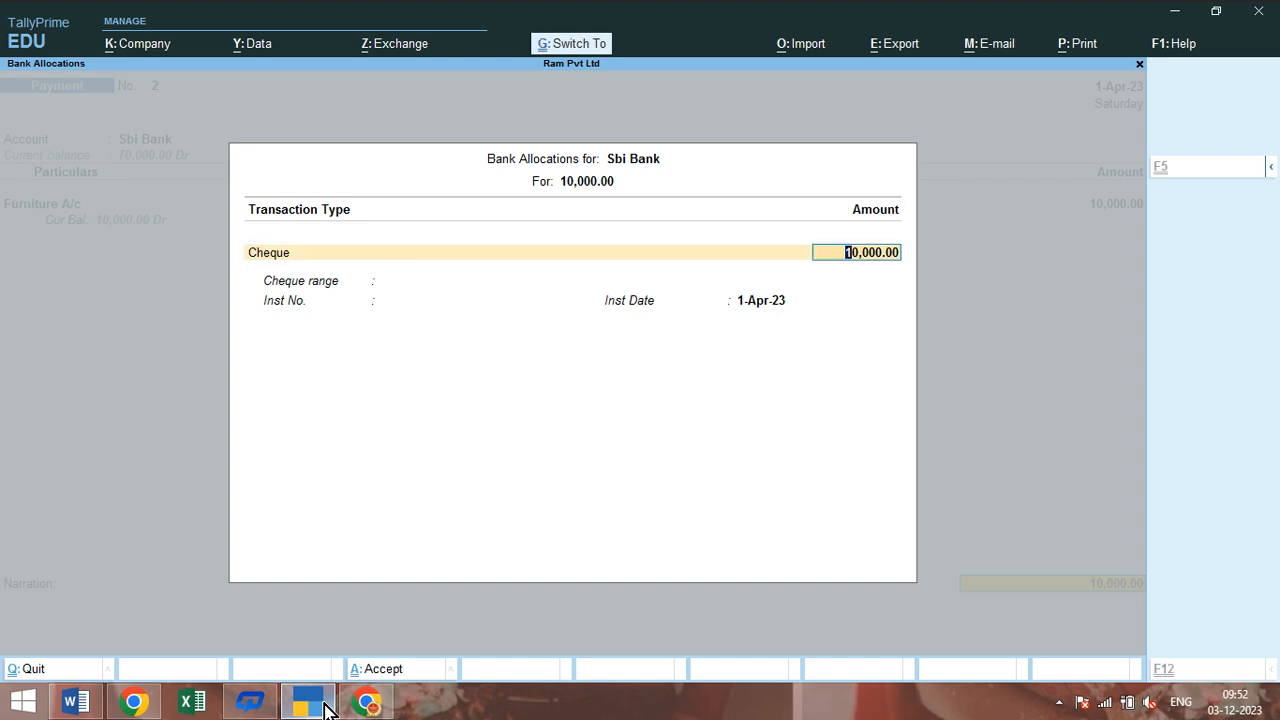
{"action": "key", "text": "Return"}
{"action": "key", "text": "ctrl"}
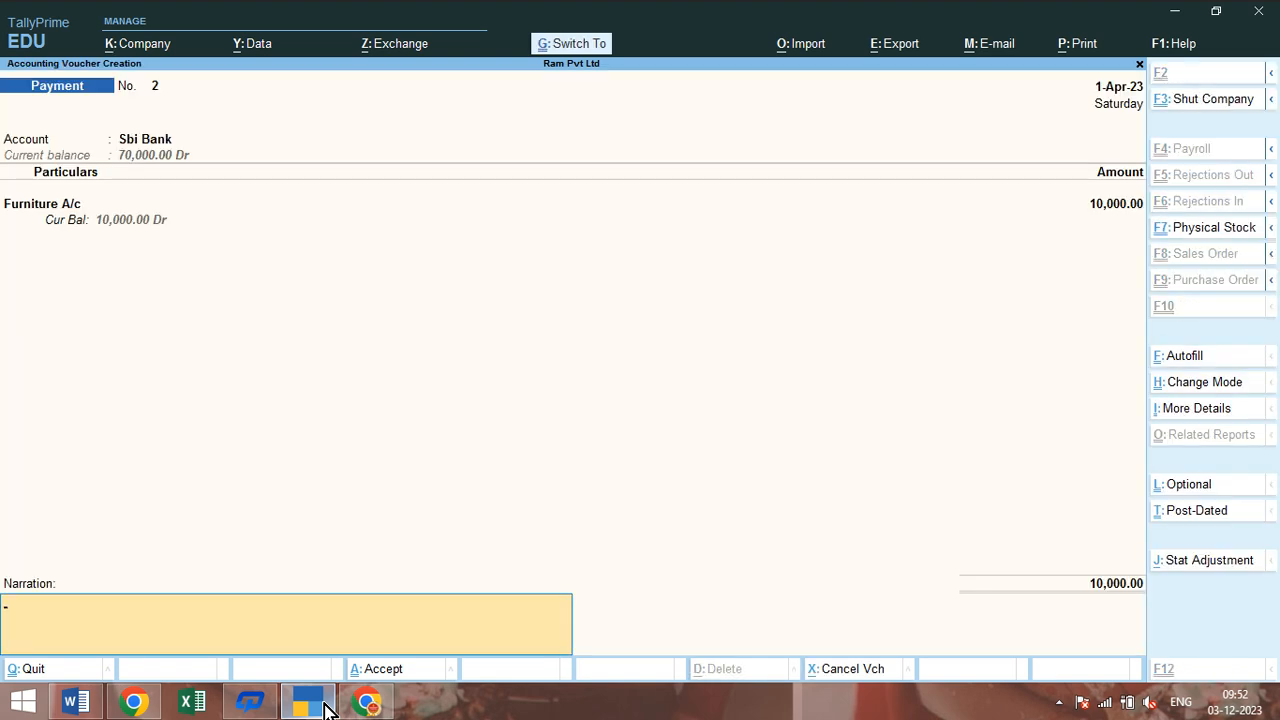
{"action": "key", "text": "ctrl+a"}
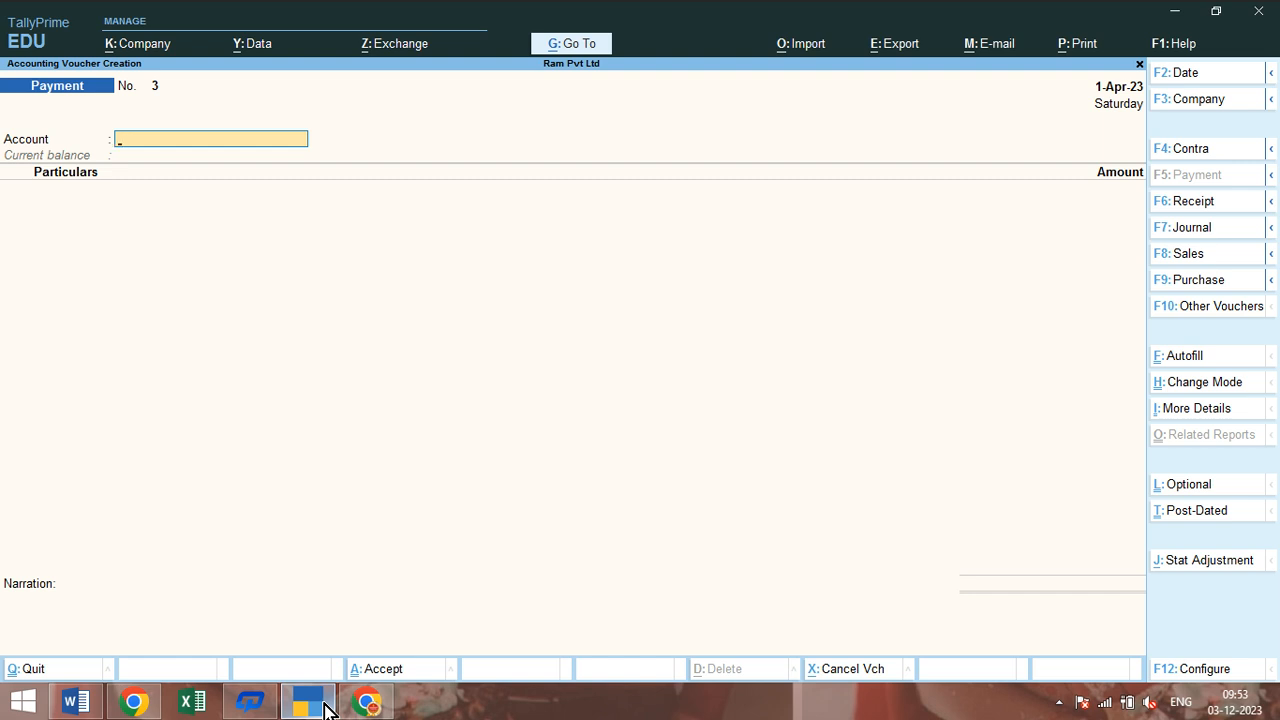
Check the fifth Assignment 2 transaction in Word for its wages and salary items
{"action": "key", "text": "F6"}
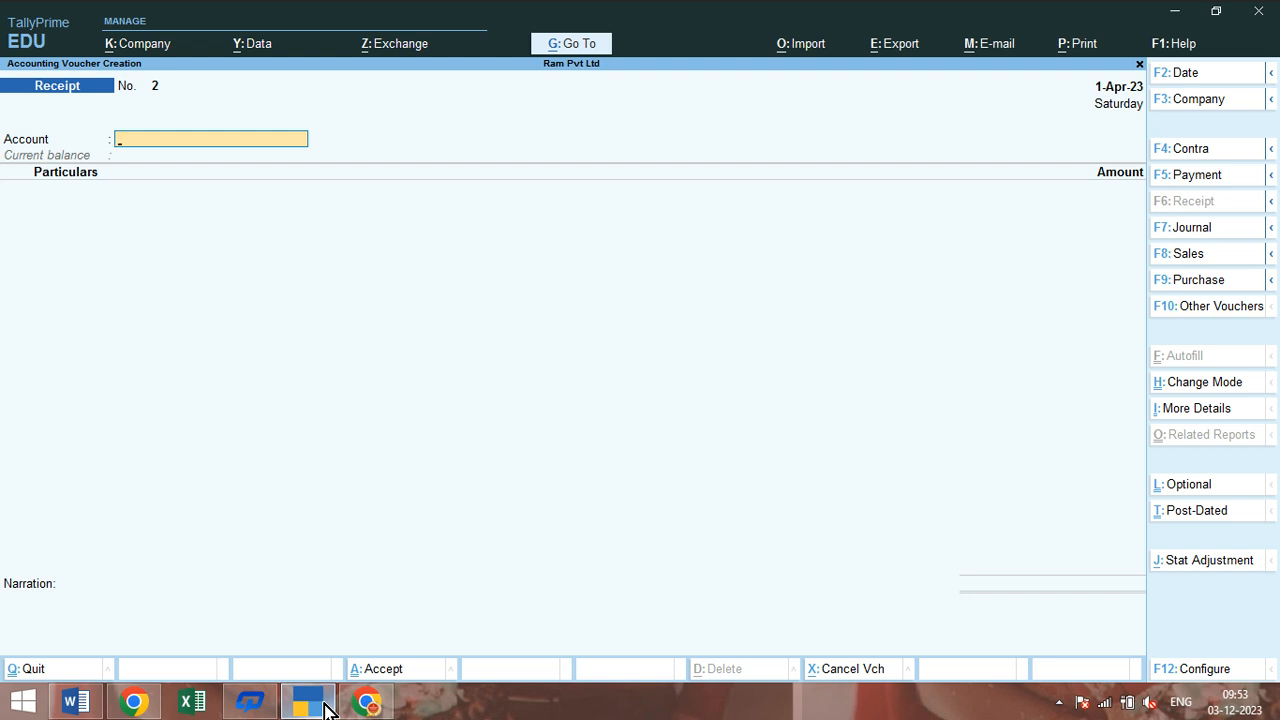
{"action": "key", "text": "F5"}
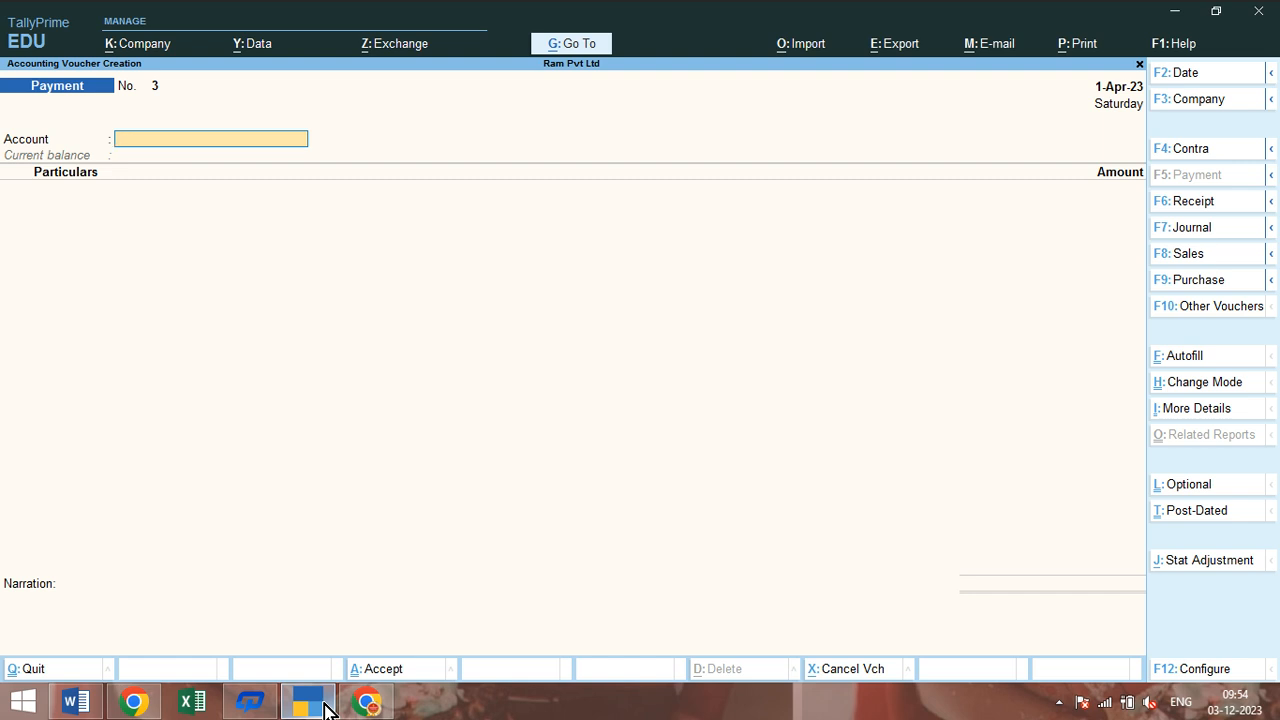
{"action": "left_click", "coordinate": [86, 702]}
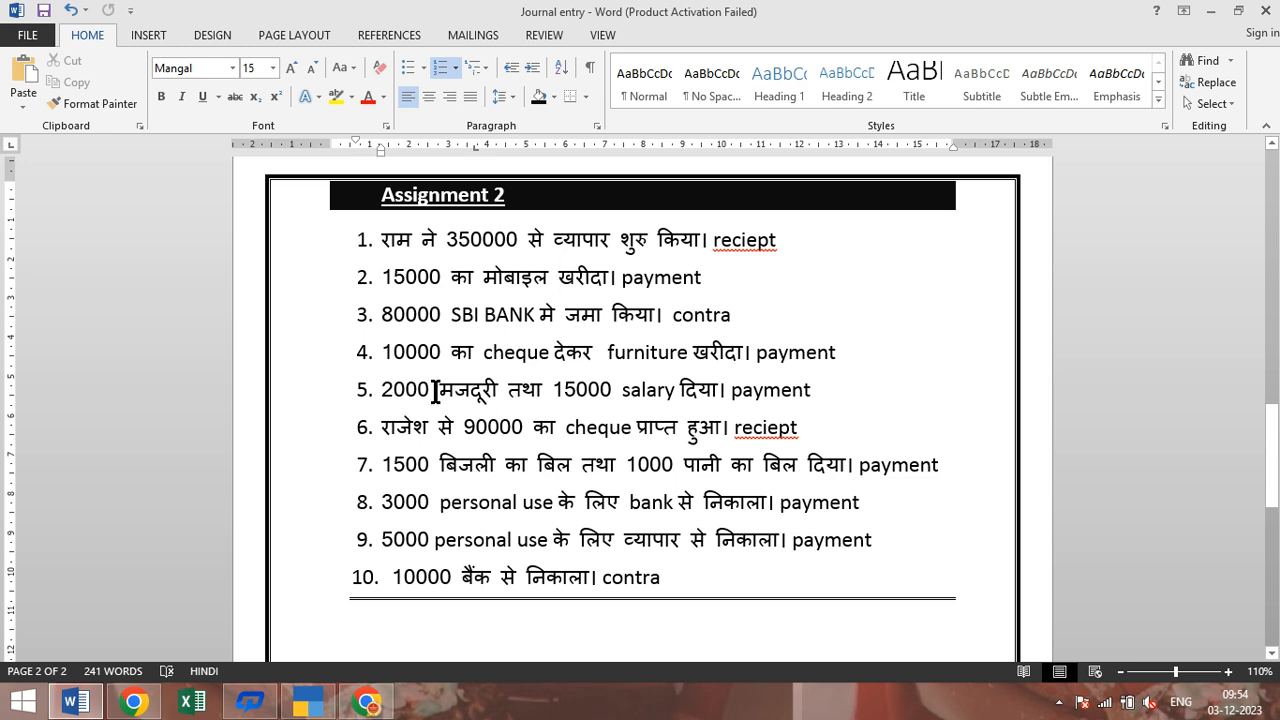
{"action": "left_click", "coordinate": [490, 396]}
{"action": "left_click", "coordinate": [440, 392]}
{"action": "left_click_drag", "start_coordinate": [443, 392], "coordinate": [497, 392]}
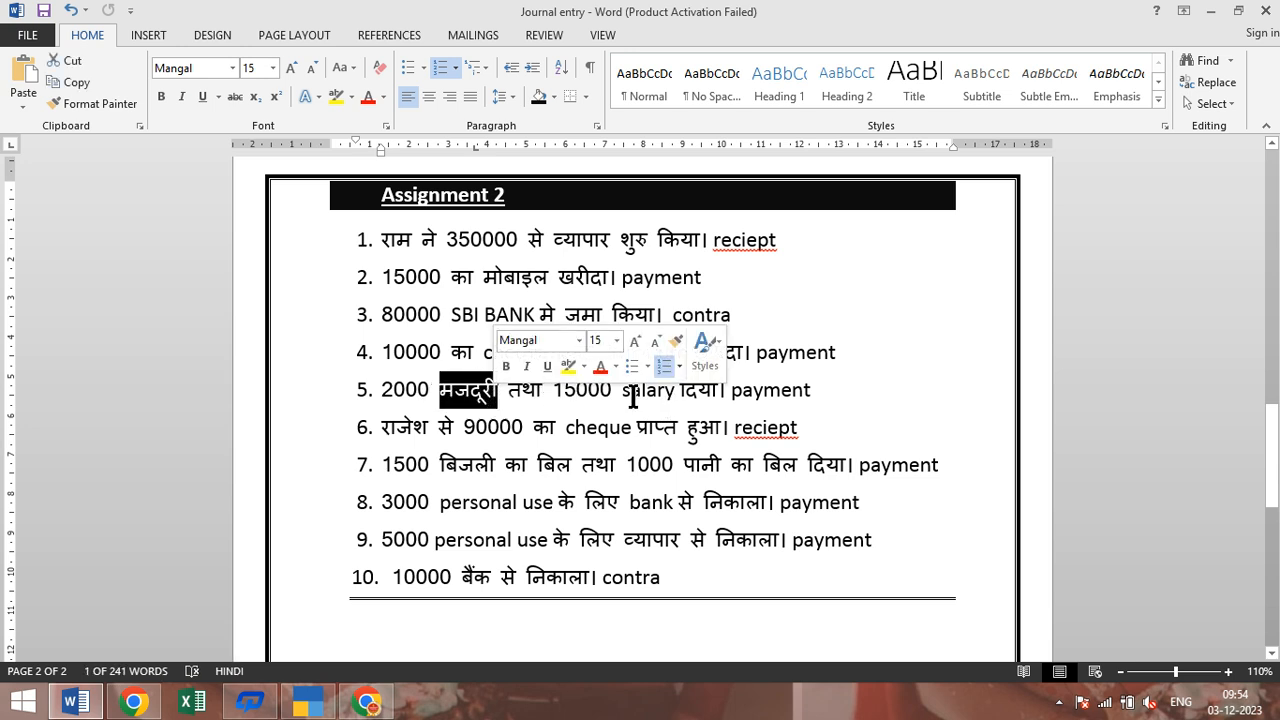
{"action": "left_click_drag", "start_coordinate": [630, 393], "coordinate": [663, 393]}
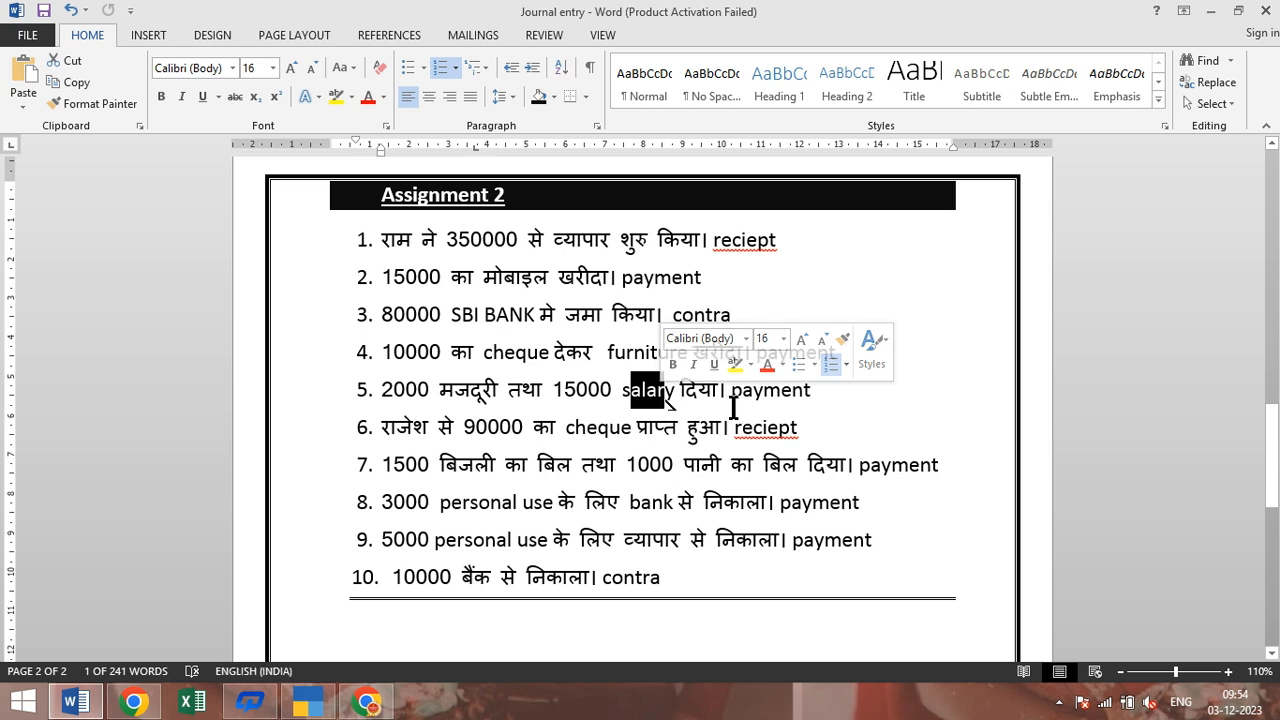
Return to TallyPrime, leave the Payment voucher and start a new ledger named Wages, moving on to its group
{"action": "left_click", "coordinate": [310, 703]}
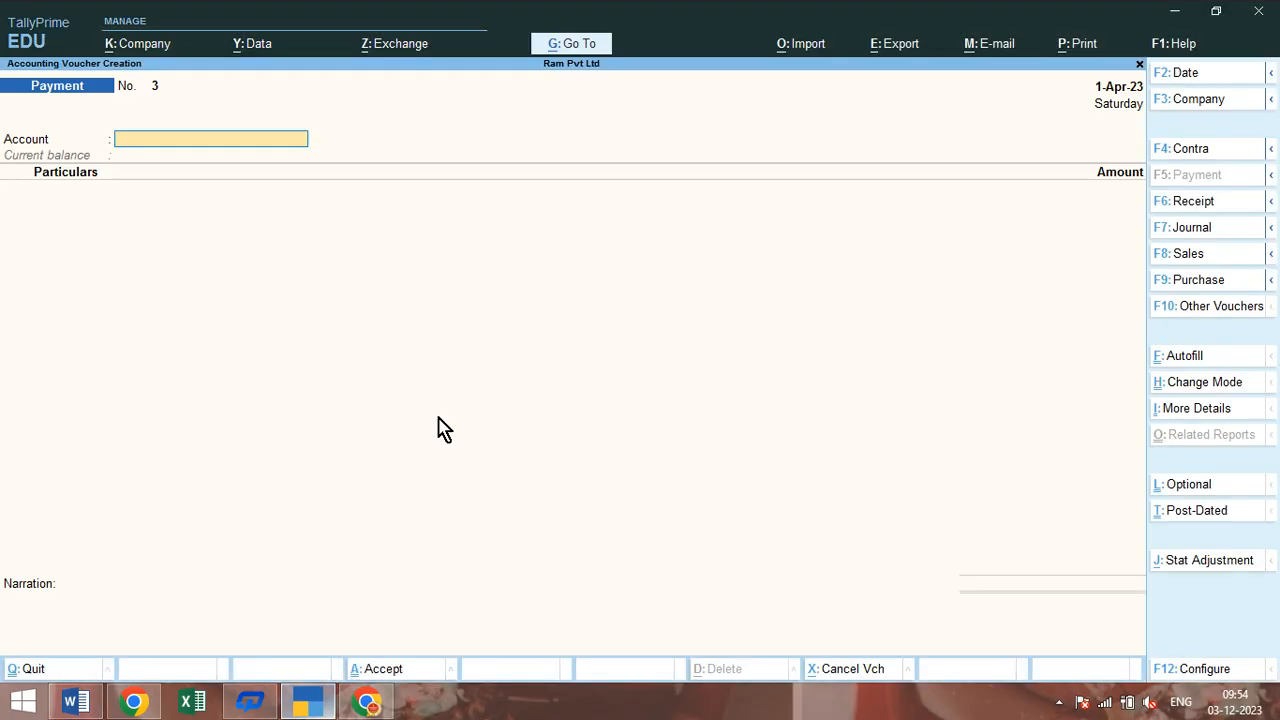
{"action": "key", "text": "Escape"}
{"action": "key", "text": "Up"}
{"action": "key", "text": "Up"}
{"action": "key", "text": "Up"}
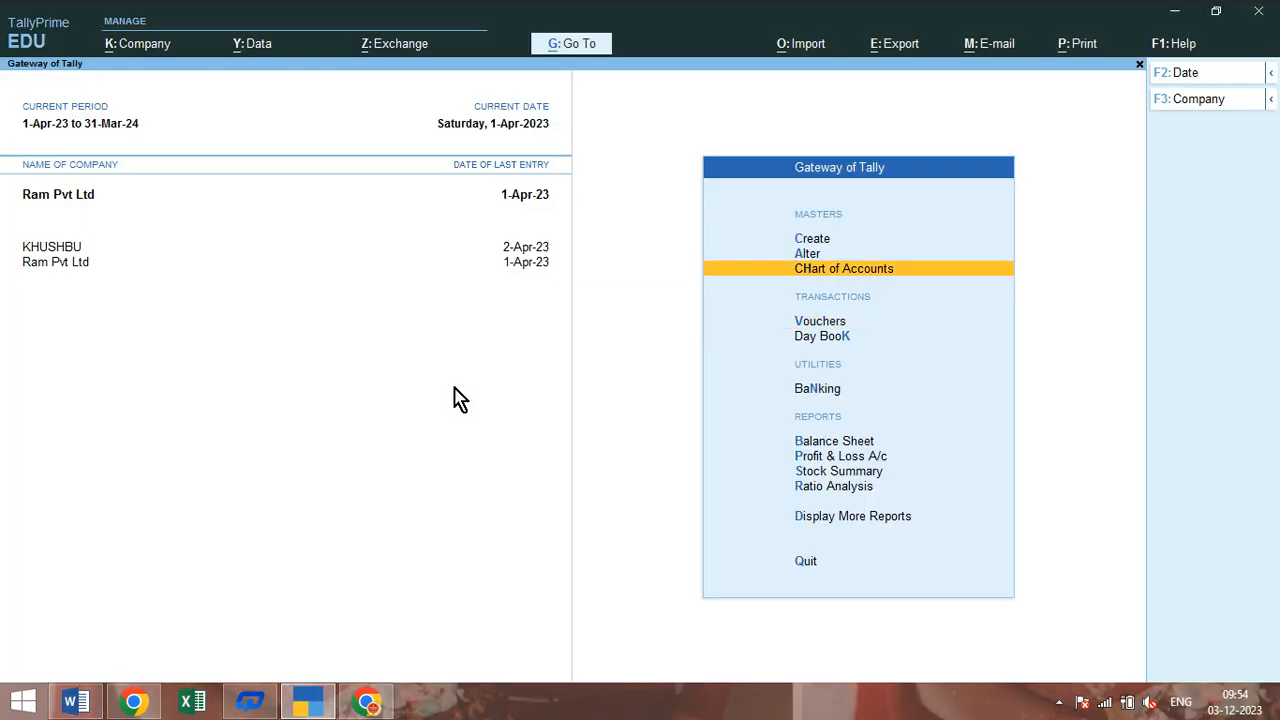
{"action": "key", "text": "Return"}
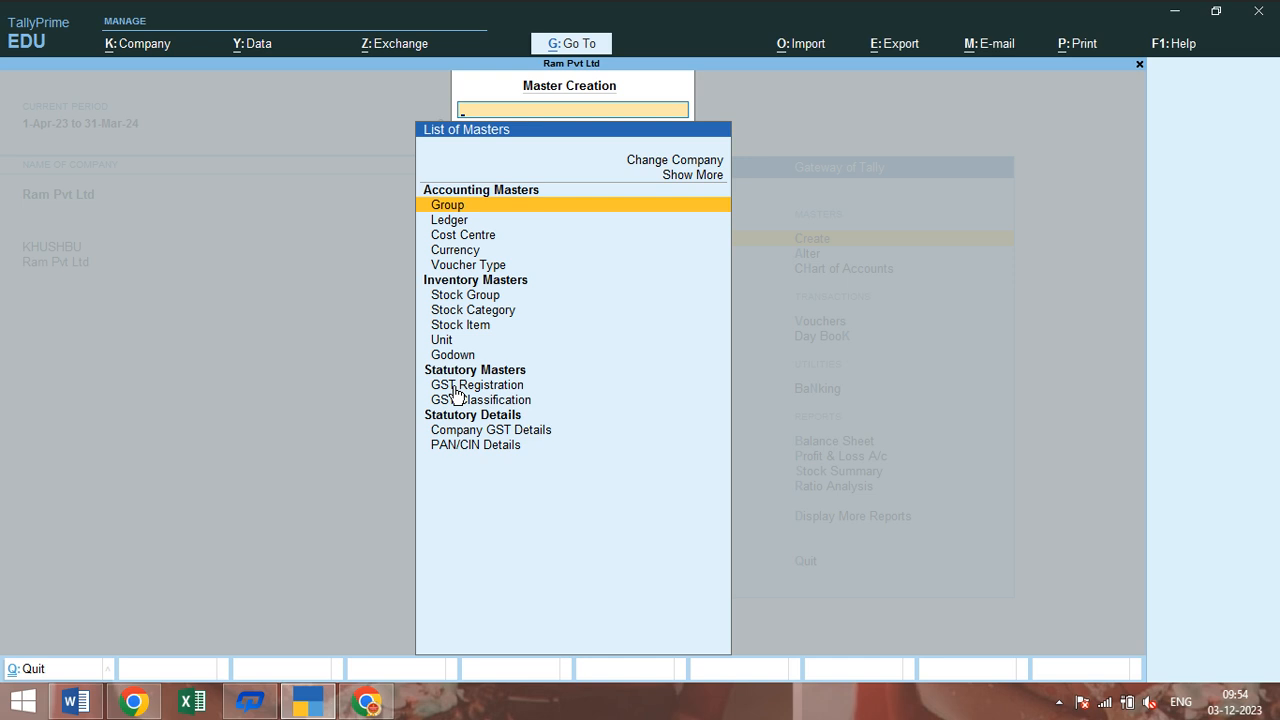
{"action": "key", "text": "Down"}
{"action": "key", "text": "Return"}
{"action": "type", "text": "Wage"}
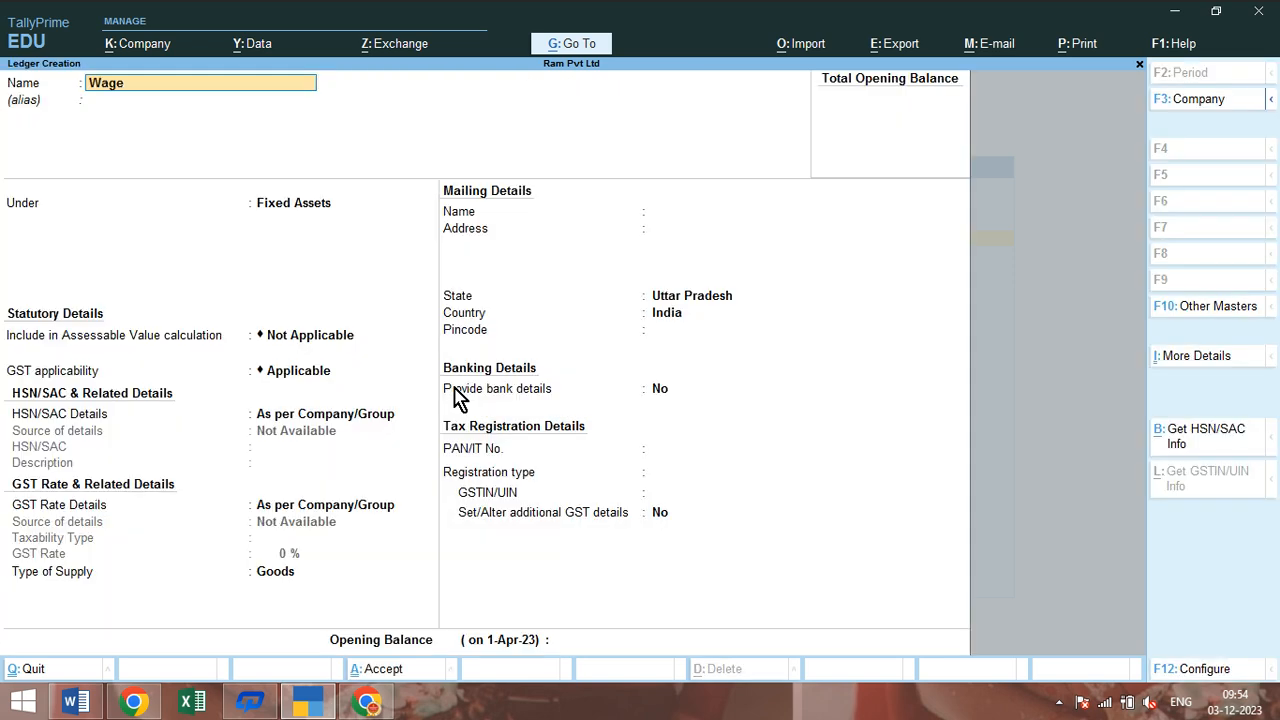
{"action": "type", "text": "s"}
{"action": "key", "text": "Return"}
{"action": "key", "text": "Return"}
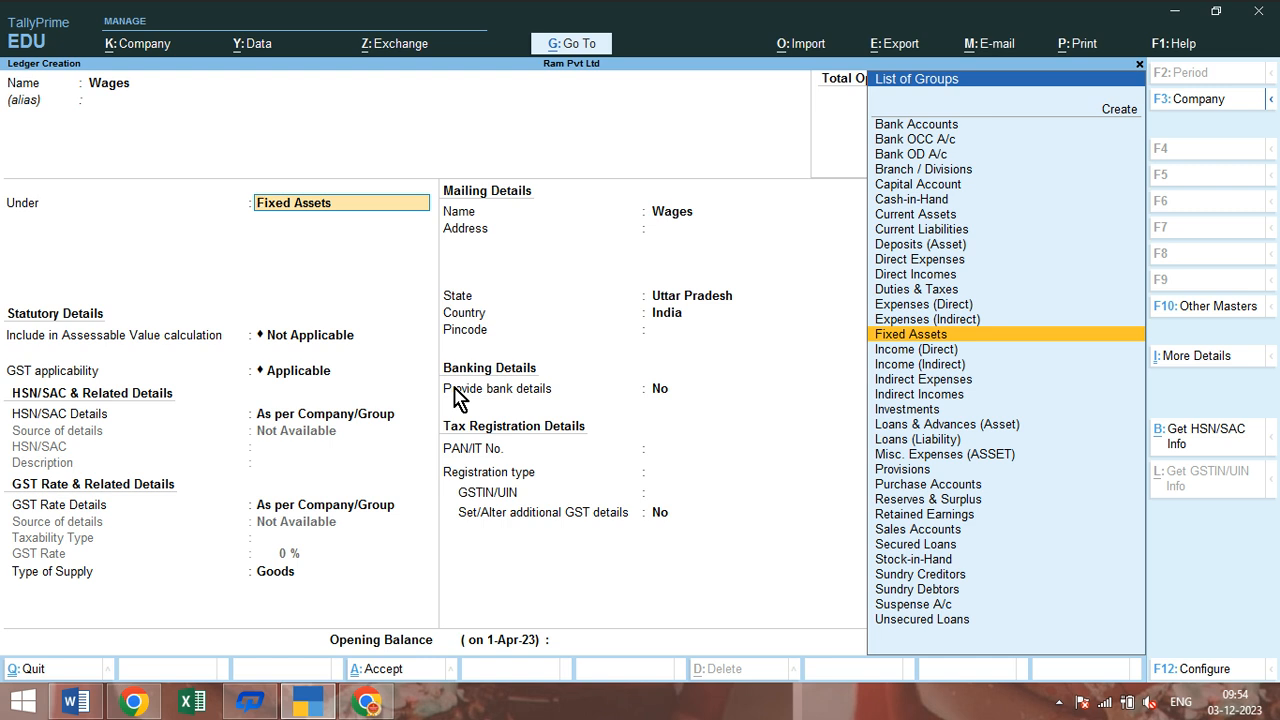
Switch to Chrome to check the screen casting status, and return to TallyPrime
{"action": "left_click", "coordinate": [366, 702]}
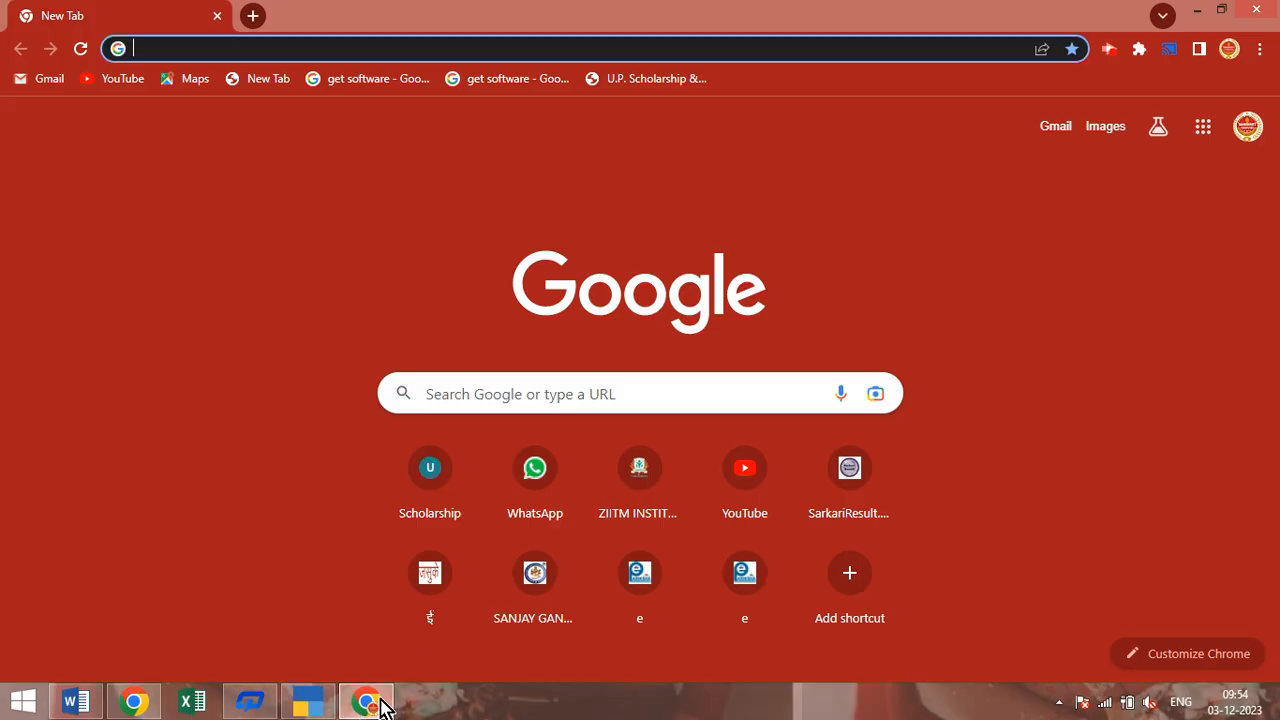
{"action": "left_click", "coordinate": [1169, 50]}
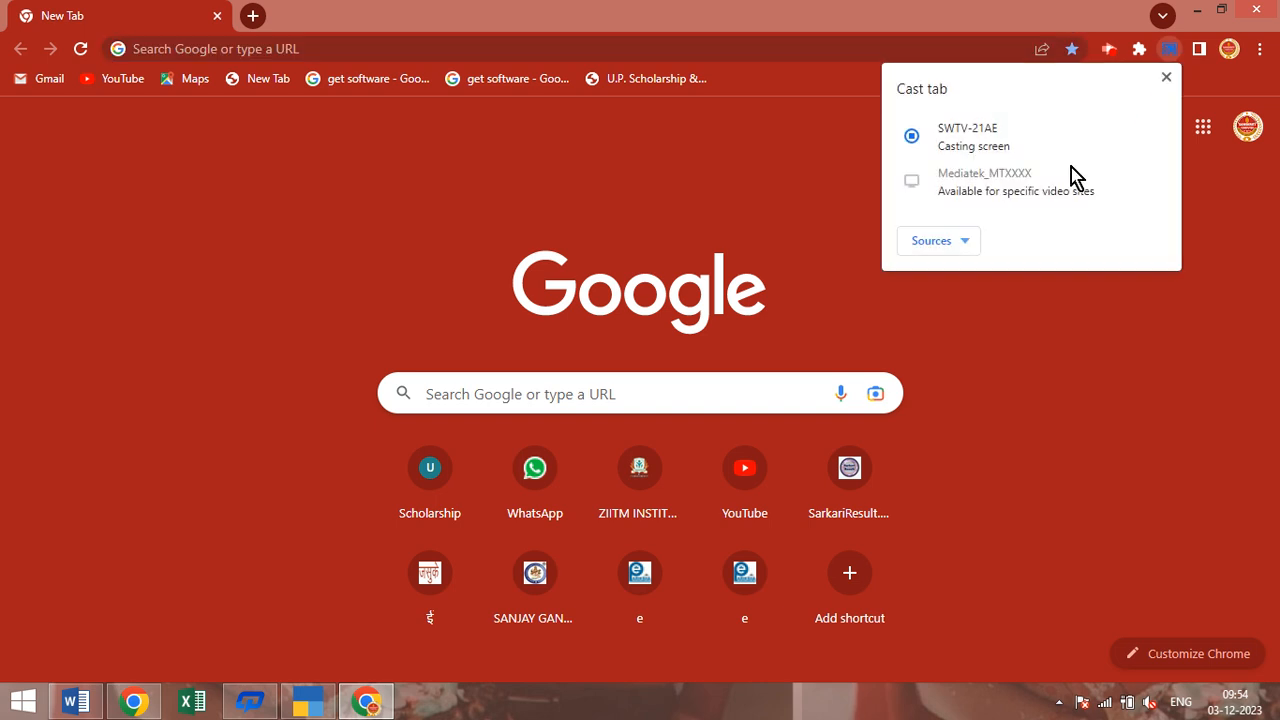
{"action": "left_click", "coordinate": [1197, 10]}
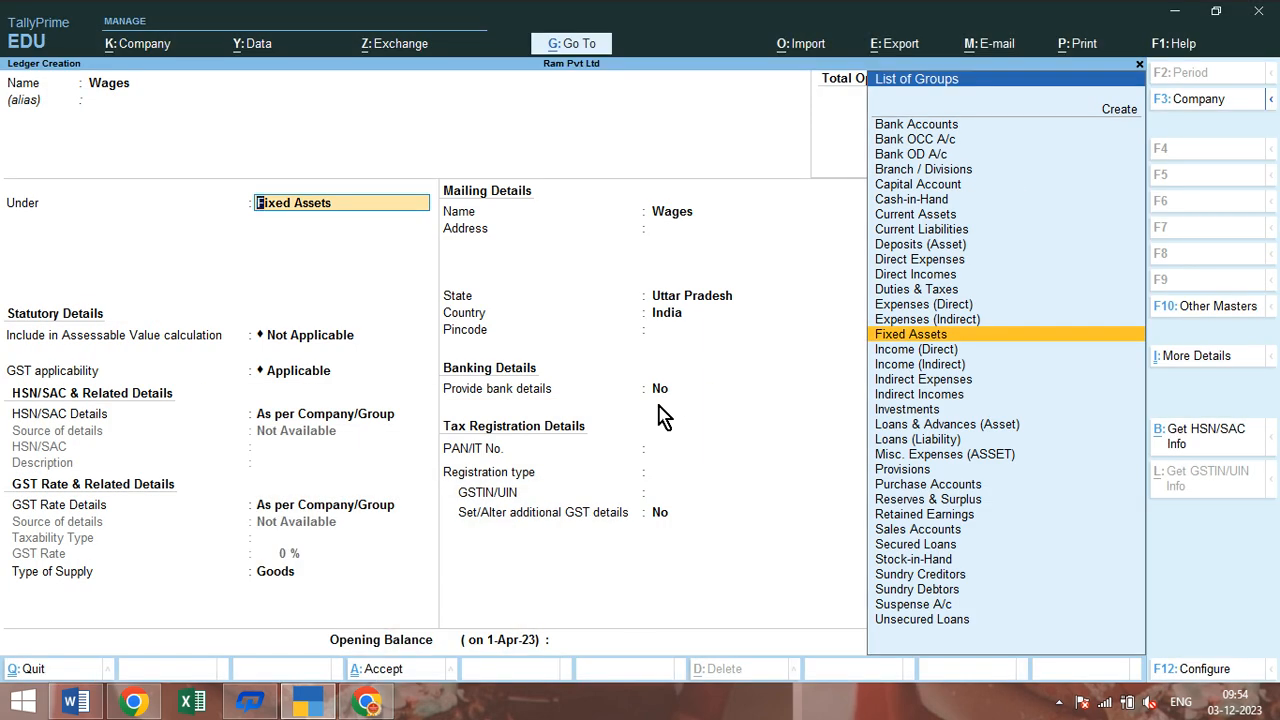
Place the Wages ledger under Direct Expenses and save it with the default statutory details and no opening balance
{"action": "type", "text": "Dir"}
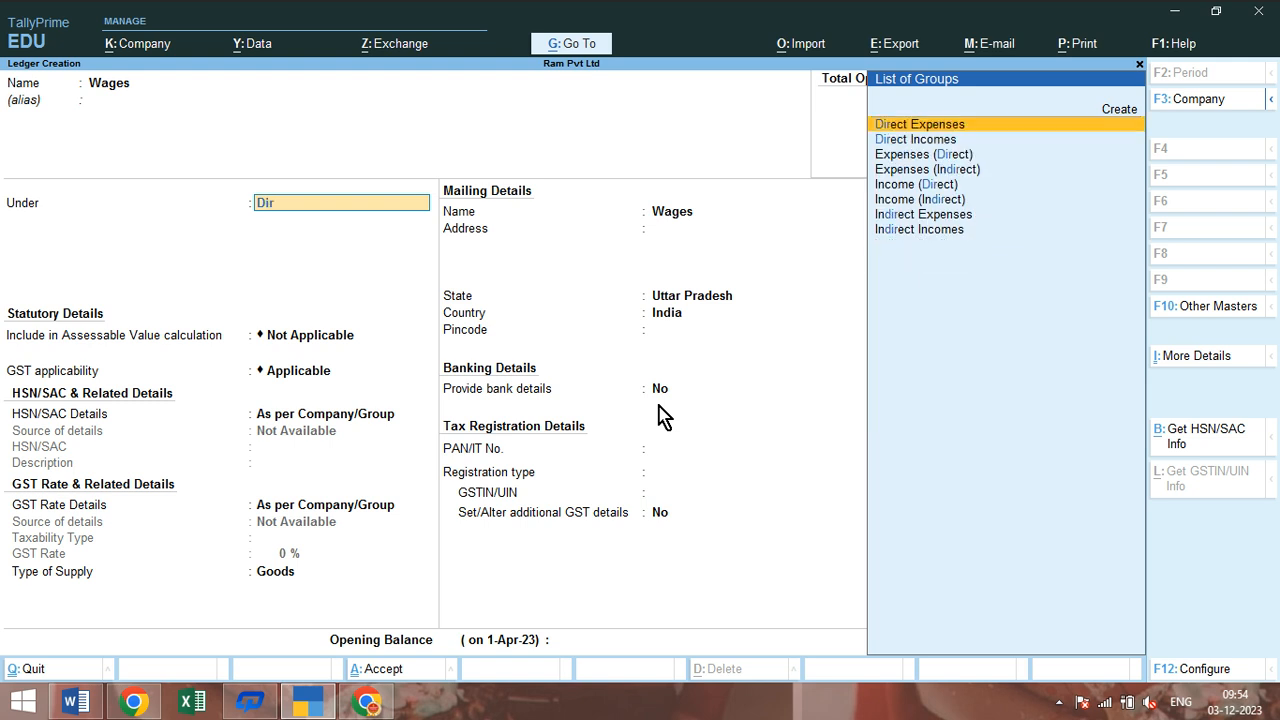
{"action": "key", "text": "Return"}
{"action": "key", "text": "Return"}
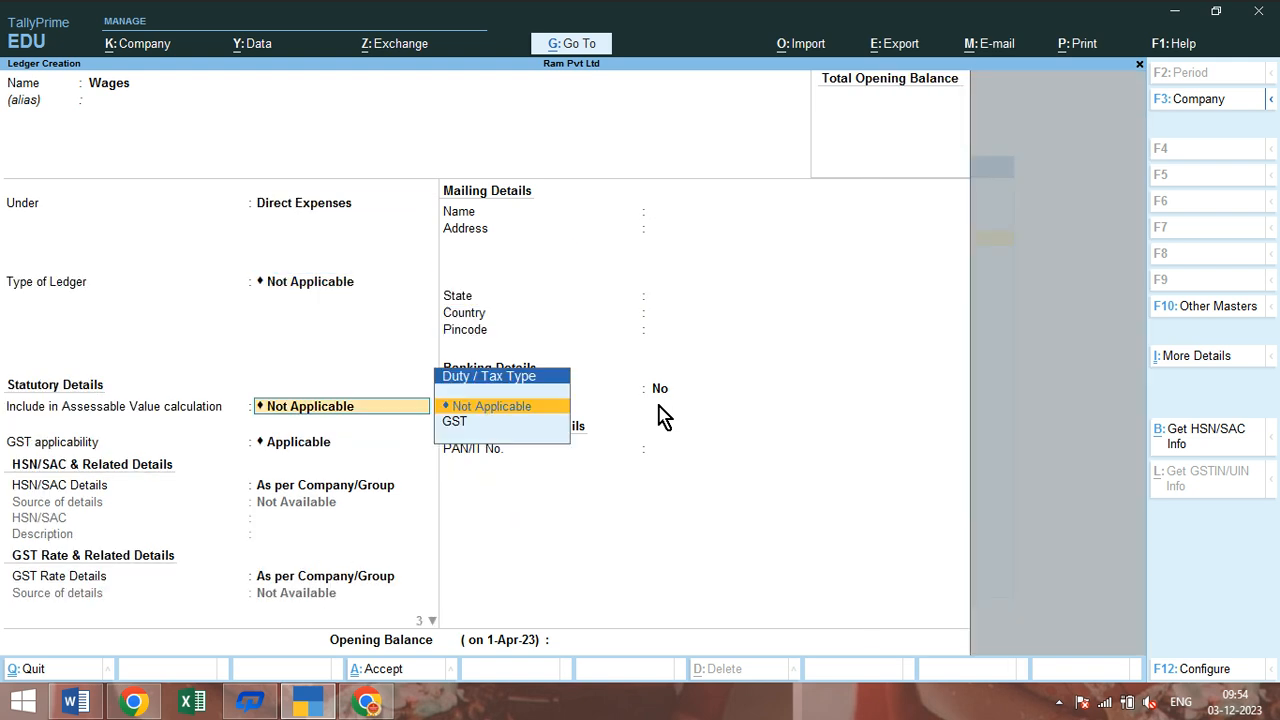
{"action": "key", "text": "Return"}
{"action": "key", "text": "Return"}
{"action": "key", "text": "Return"}
{"action": "key", "text": "Return"}
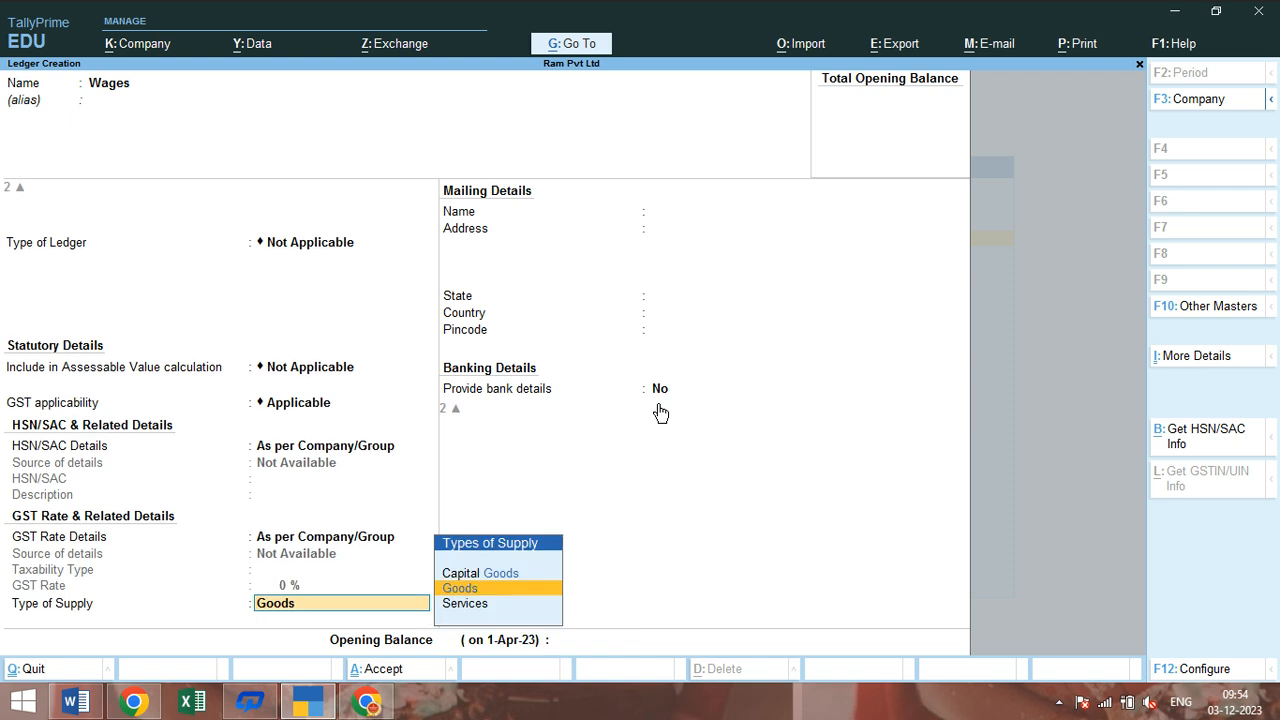
{"action": "key", "text": "Return"}
{"action": "key", "text": "Return"}
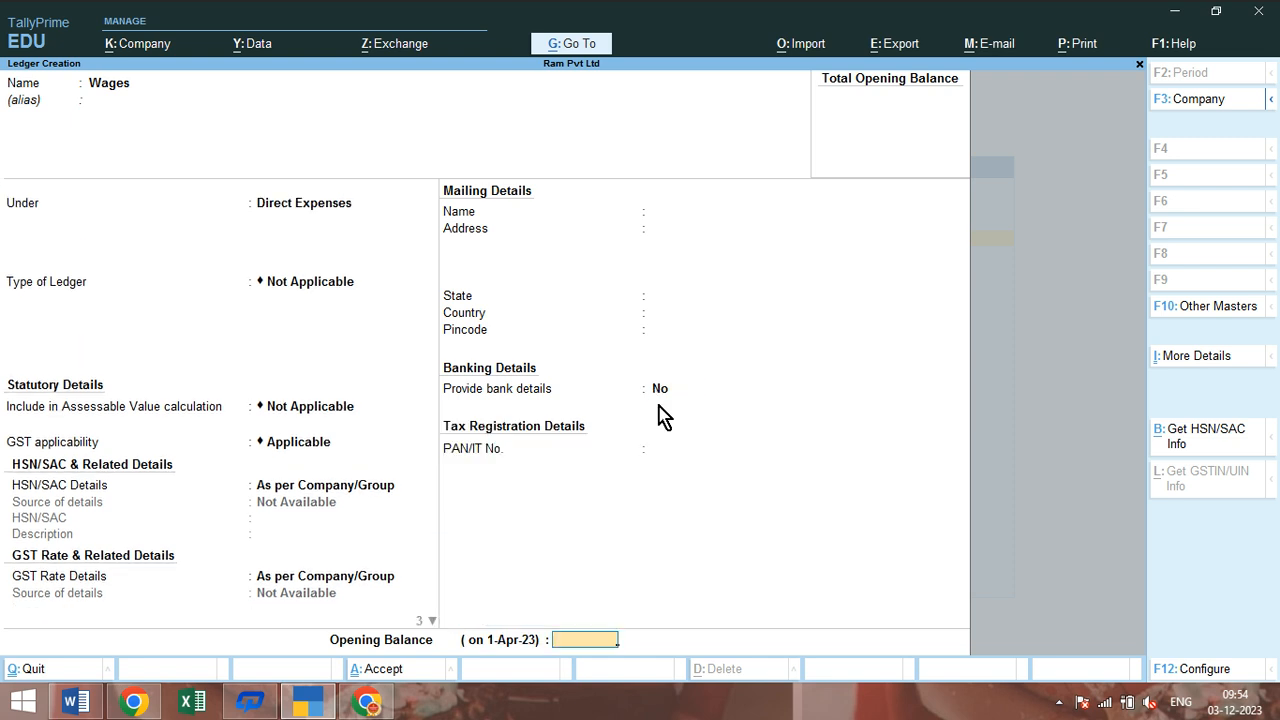
{"action": "key", "text": "Return"}
{"action": "key", "text": "Return"}
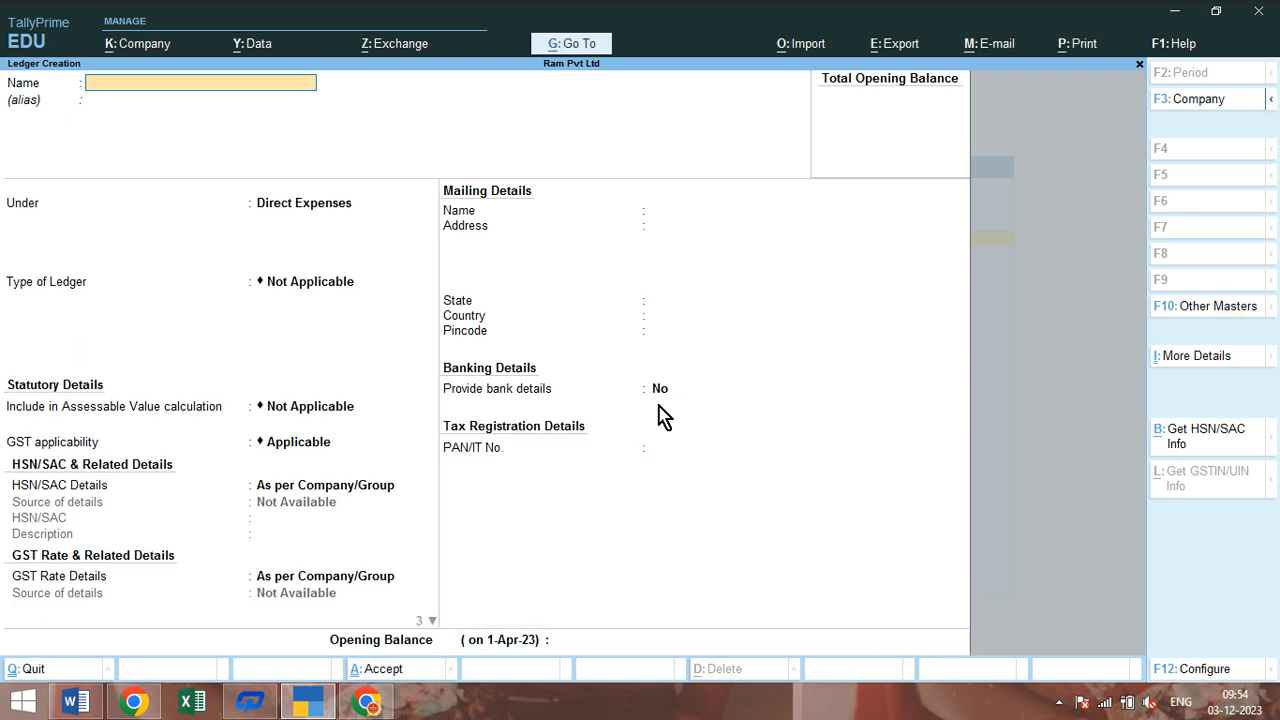
Create a ledger named Salary A/c under Indirect Expenses and save it
{"action": "type", "text": "Salary a/c"}
{"action": "key", "text": "Return"}
{"action": "type", "text": "Ind"}
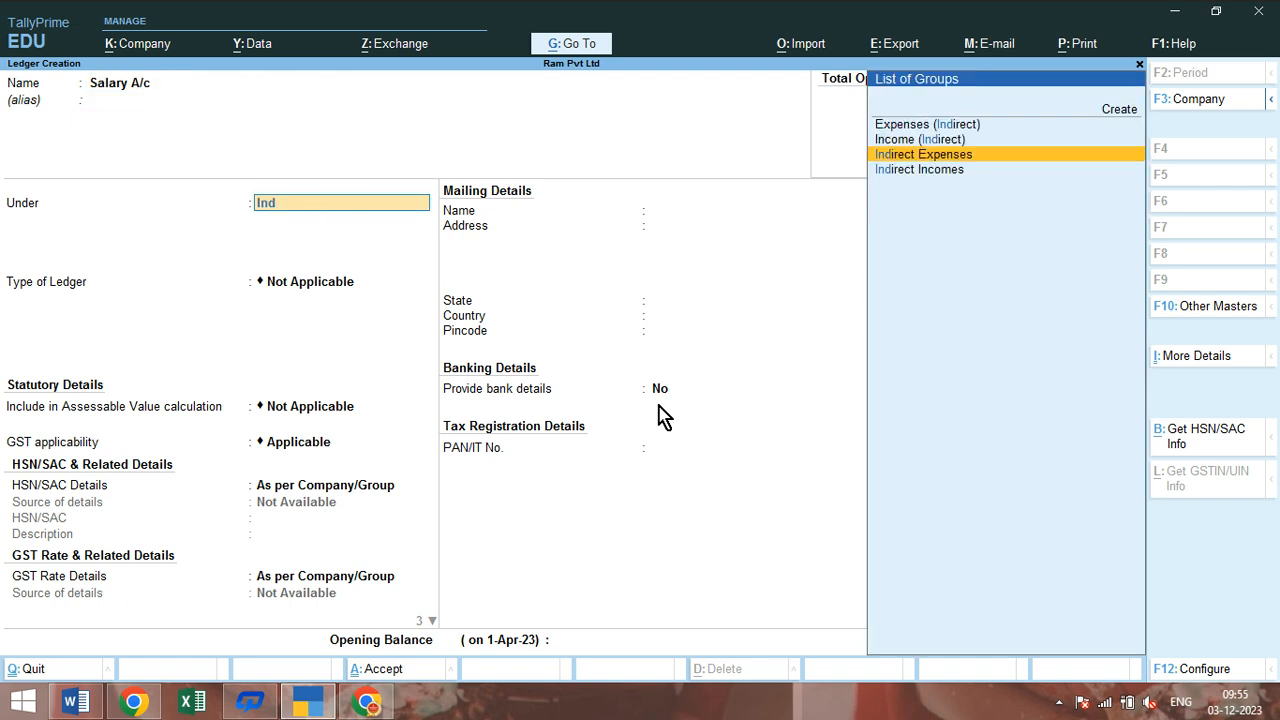
{"action": "key", "text": "Down"}
{"action": "key", "text": "Up"}
{"action": "key", "text": "Return"}
{"action": "key", "text": "ctrl+a"}
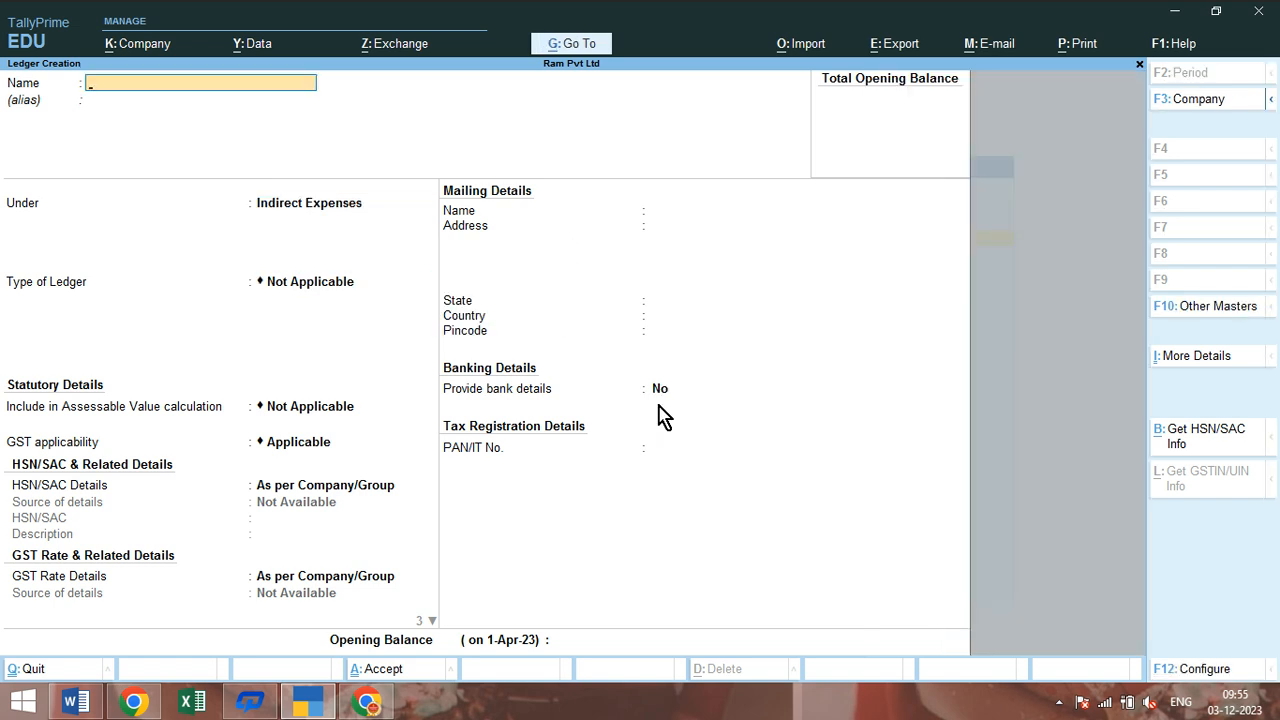
Leave ledger creation and start a Payment voucher with Cash as the account
{"action": "key", "text": "Escape"}
{"action": "key", "text": "y"}
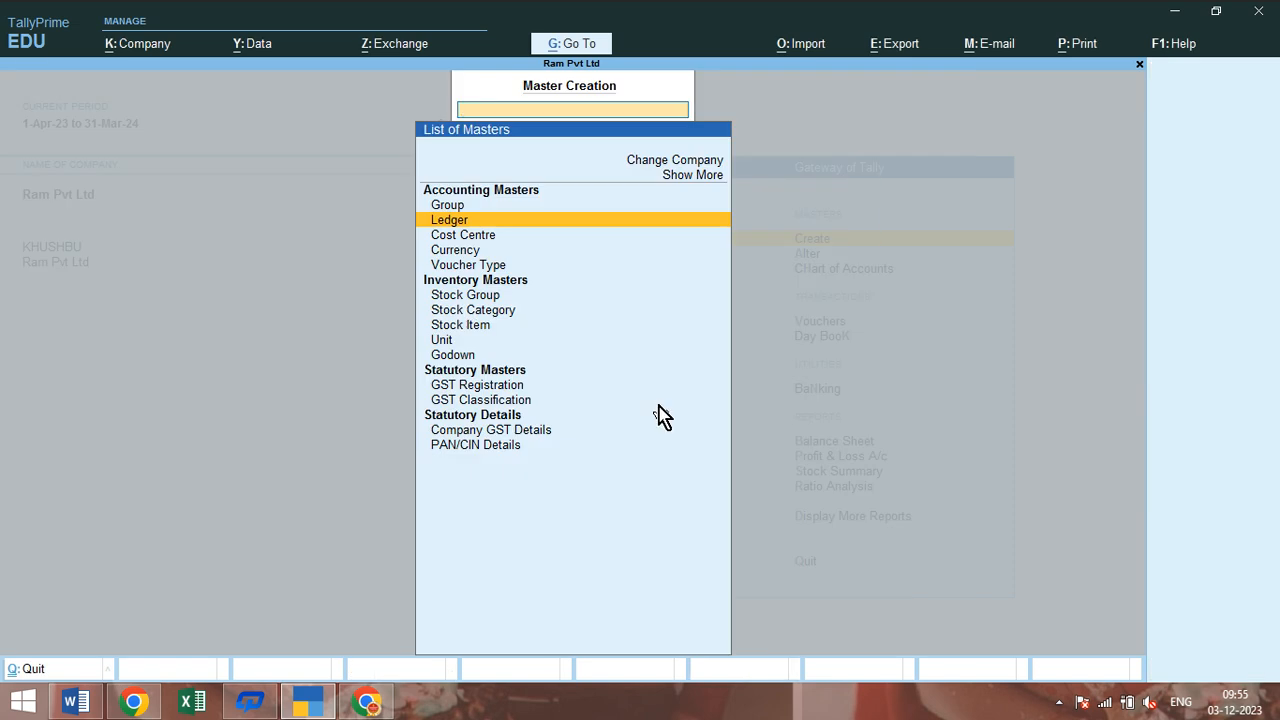
{"action": "key", "text": "Escape"}
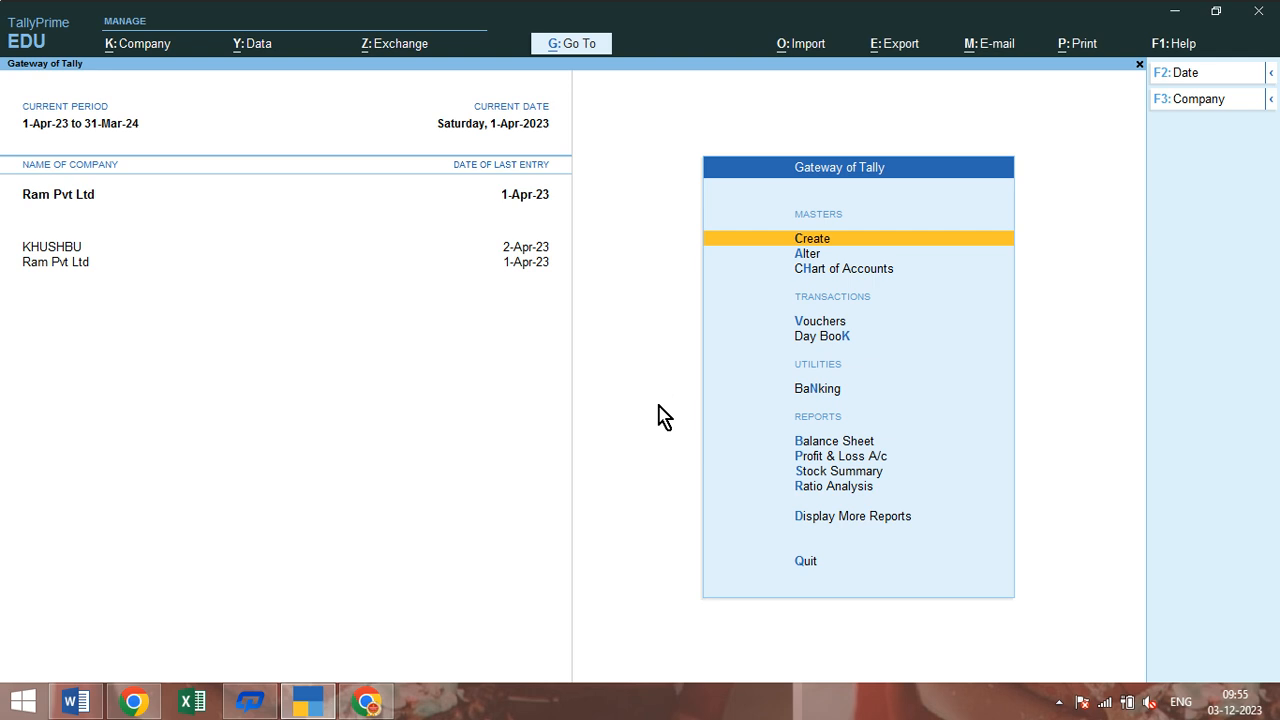
{"action": "key", "text": "v"}
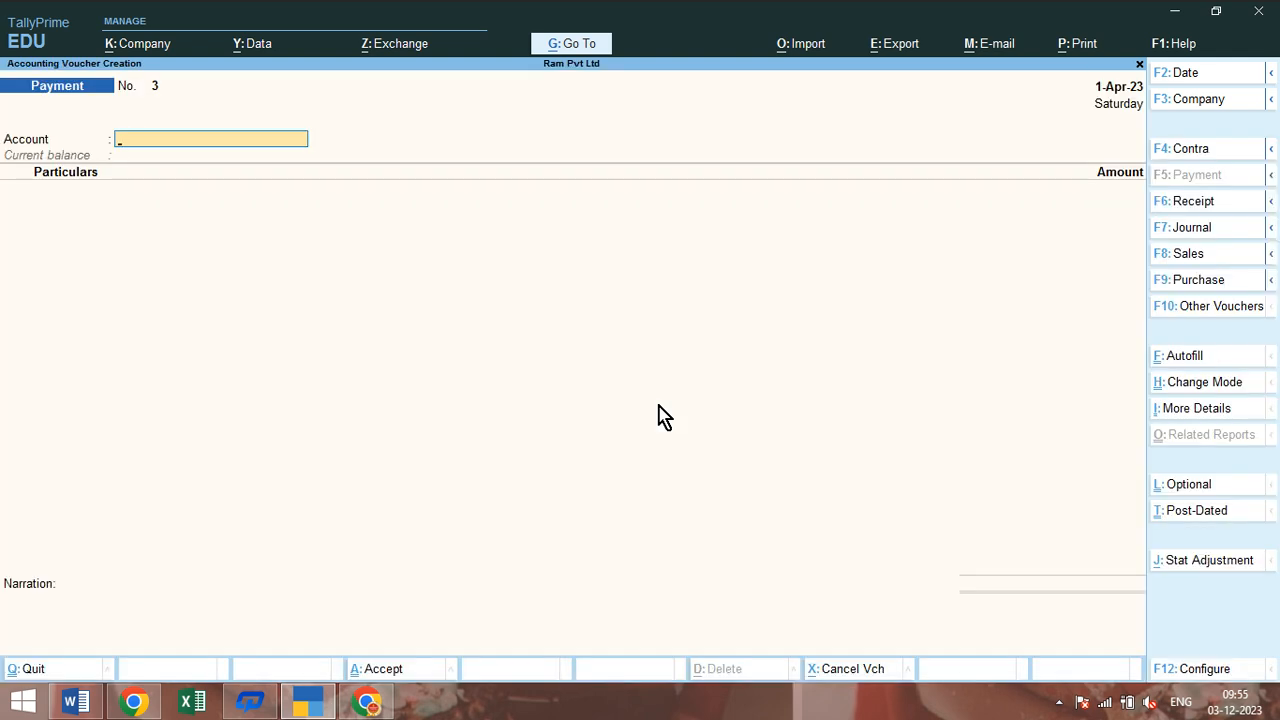
{"action": "type", "text": "cas"}
{"action": "key", "text": "Return"}
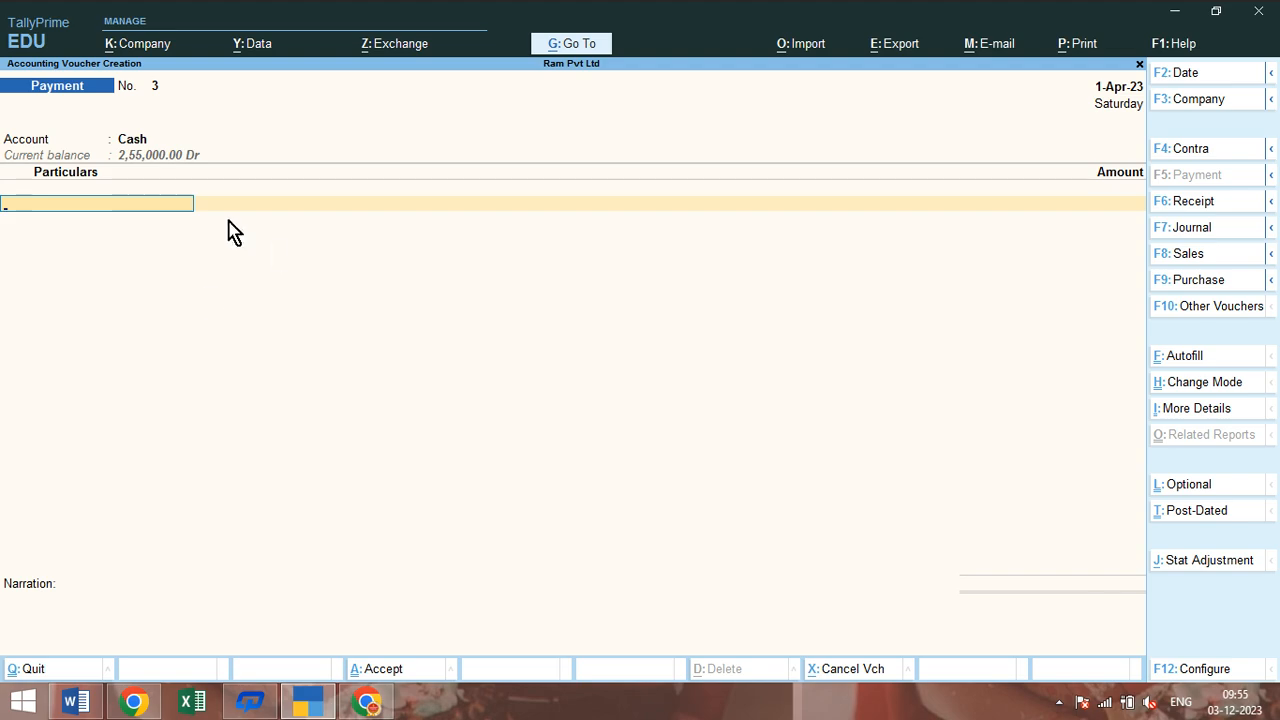
Check the fifth Assignment 2 transaction in Word and enter Wages for 2,000 in the TallyPrime Payment voucher
{"action": "left_click", "coordinate": [70, 702]}
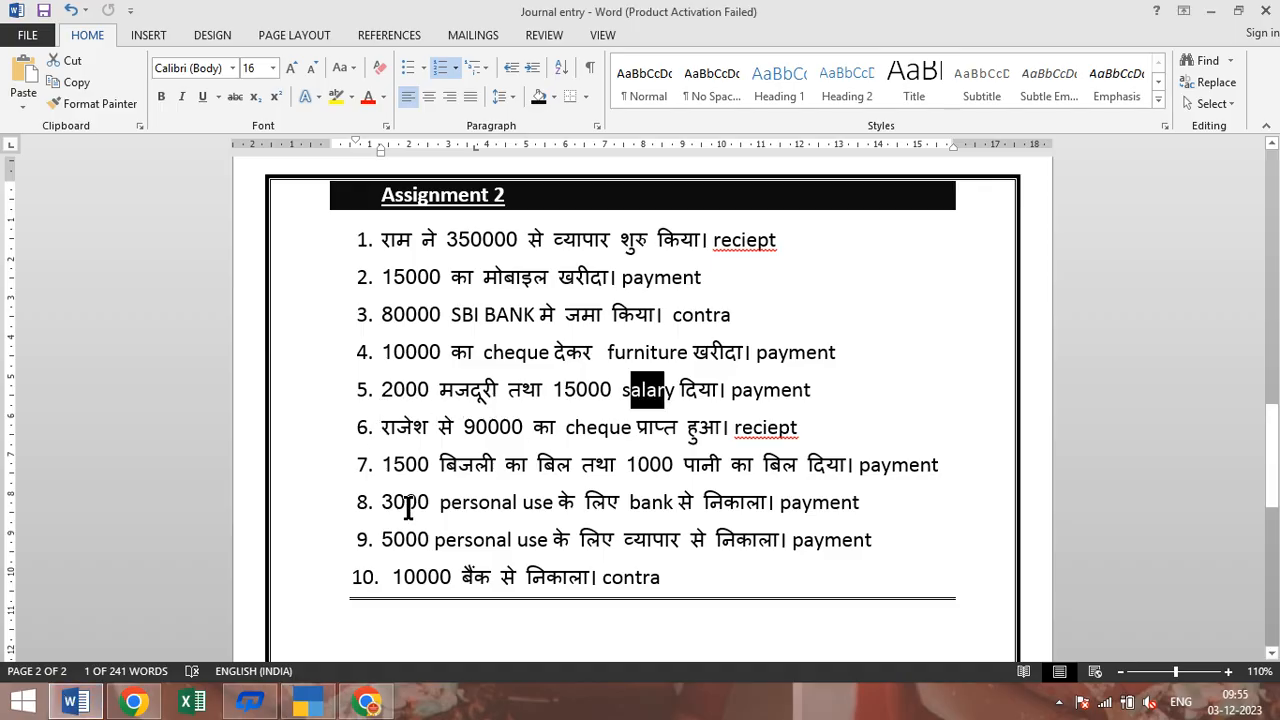
{"action": "left_click", "coordinate": [95, 705]}
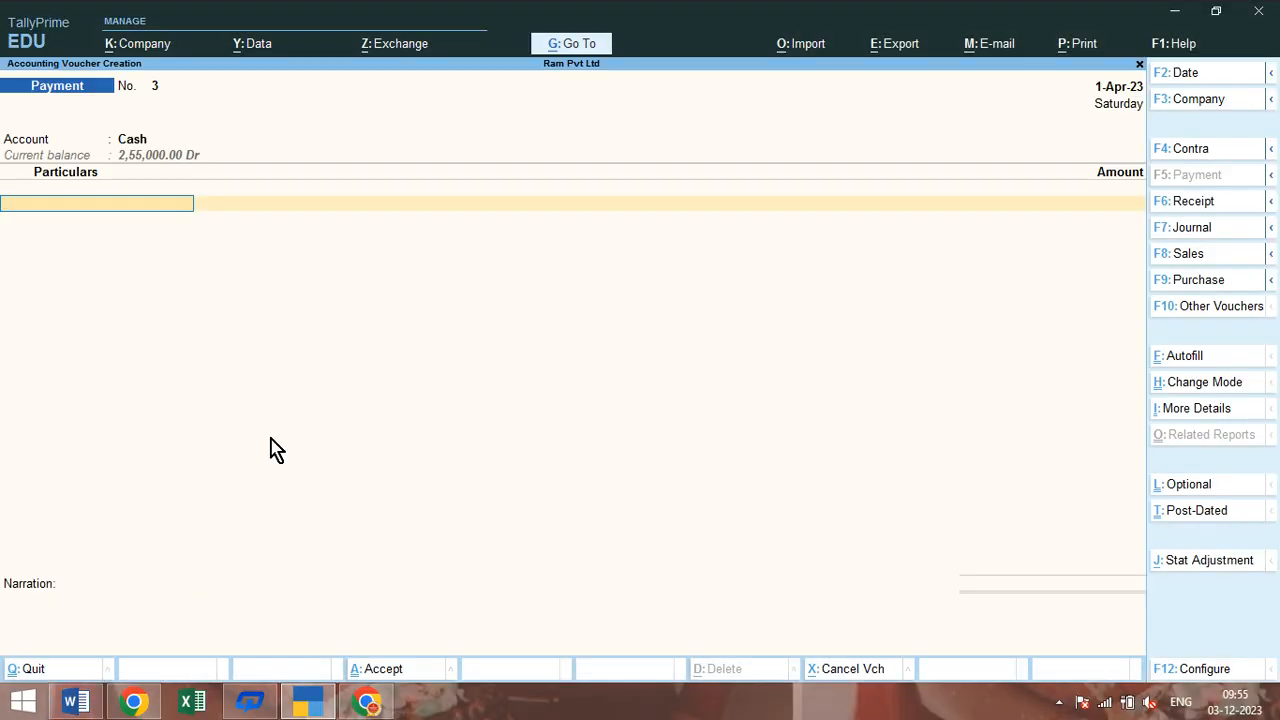
{"action": "type", "text": "Wag"}
{"action": "key", "text": "Return"}
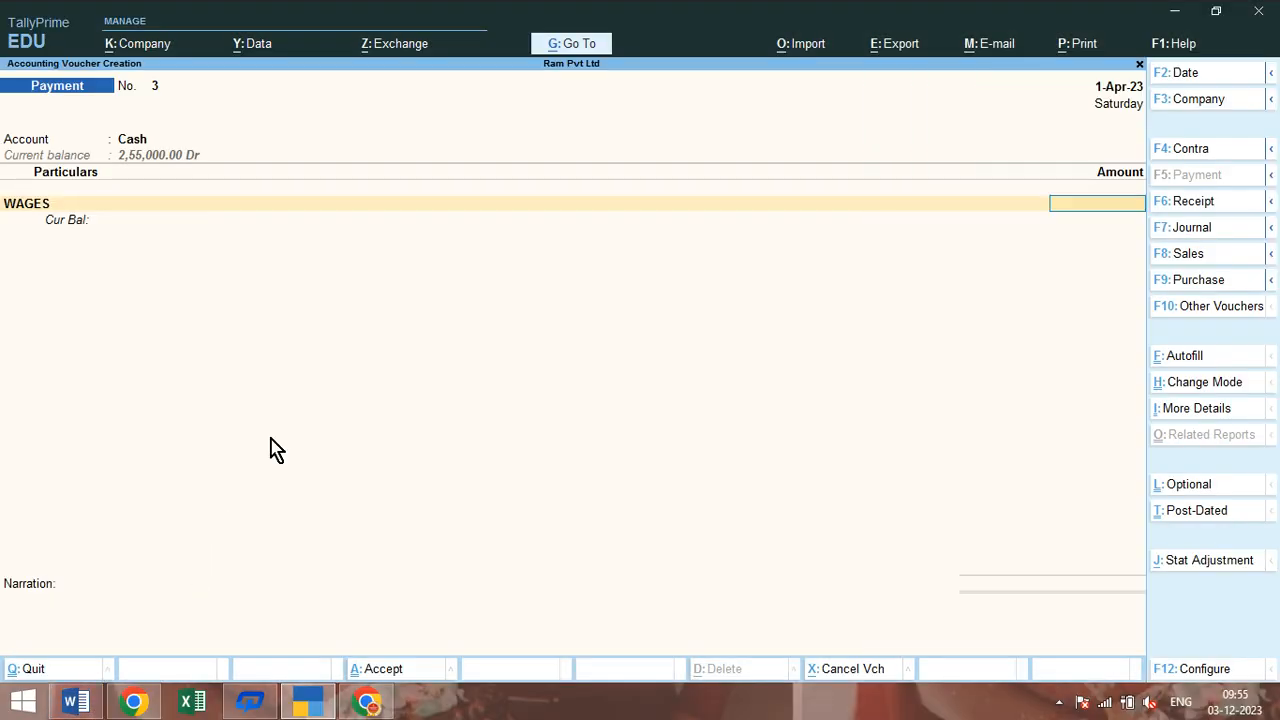
{"action": "type", "text": "2000"}
{"action": "key", "text": "Return"}
Quit the cost centre allocation for Wages without creating a cost centre, and disable Cost Centres in the company features
{"action": "key", "text": "alt+c"}
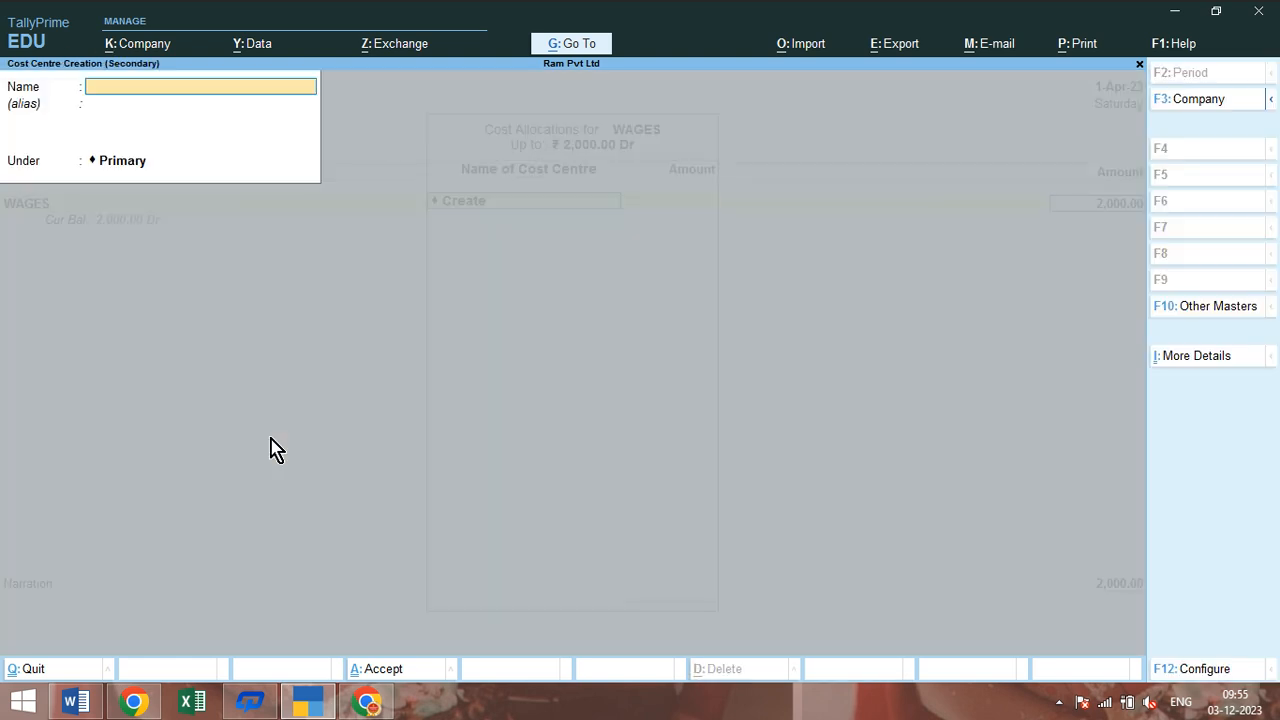
{"action": "key", "text": "Escape"}
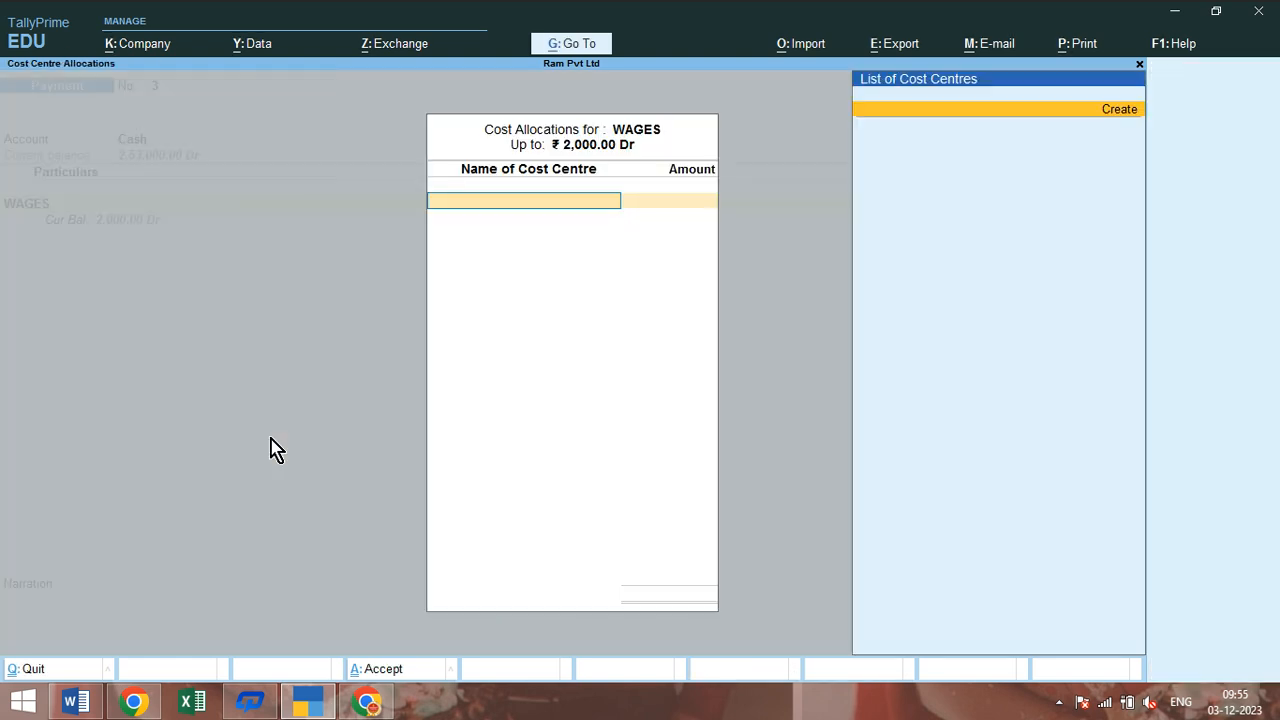
{"action": "key", "text": "Escape"}
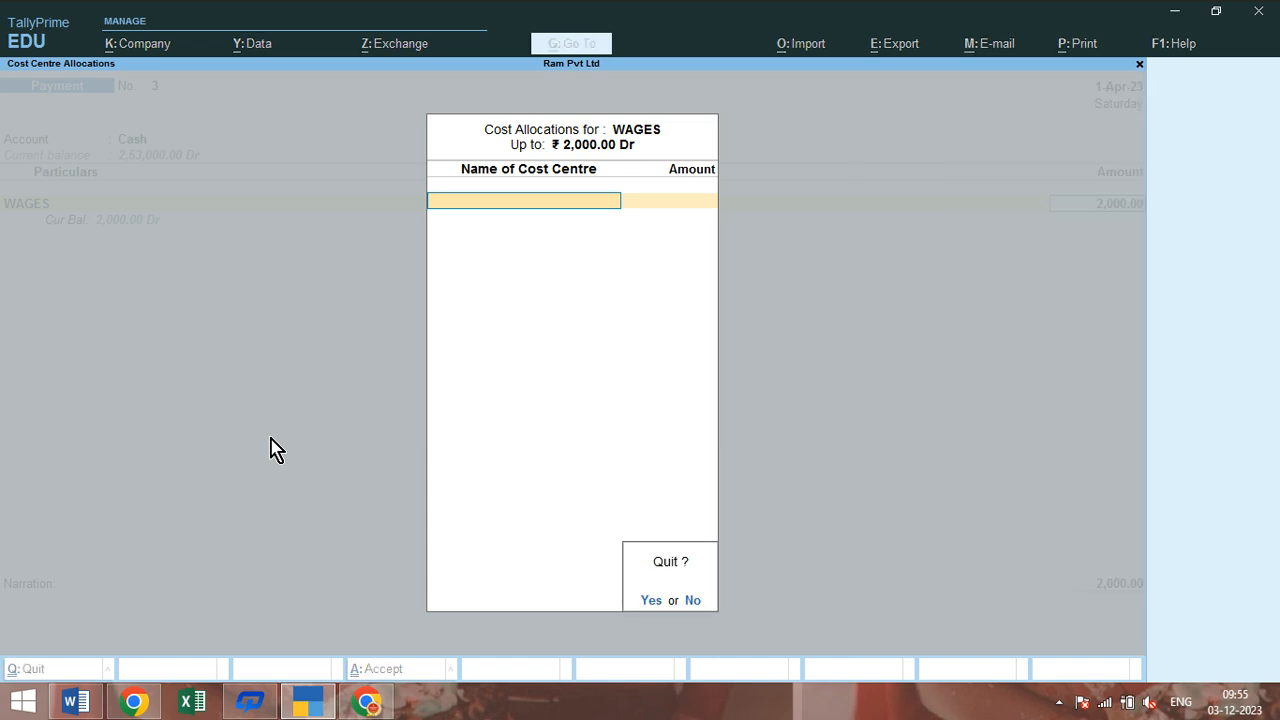
{"action": "key", "text": "y"}
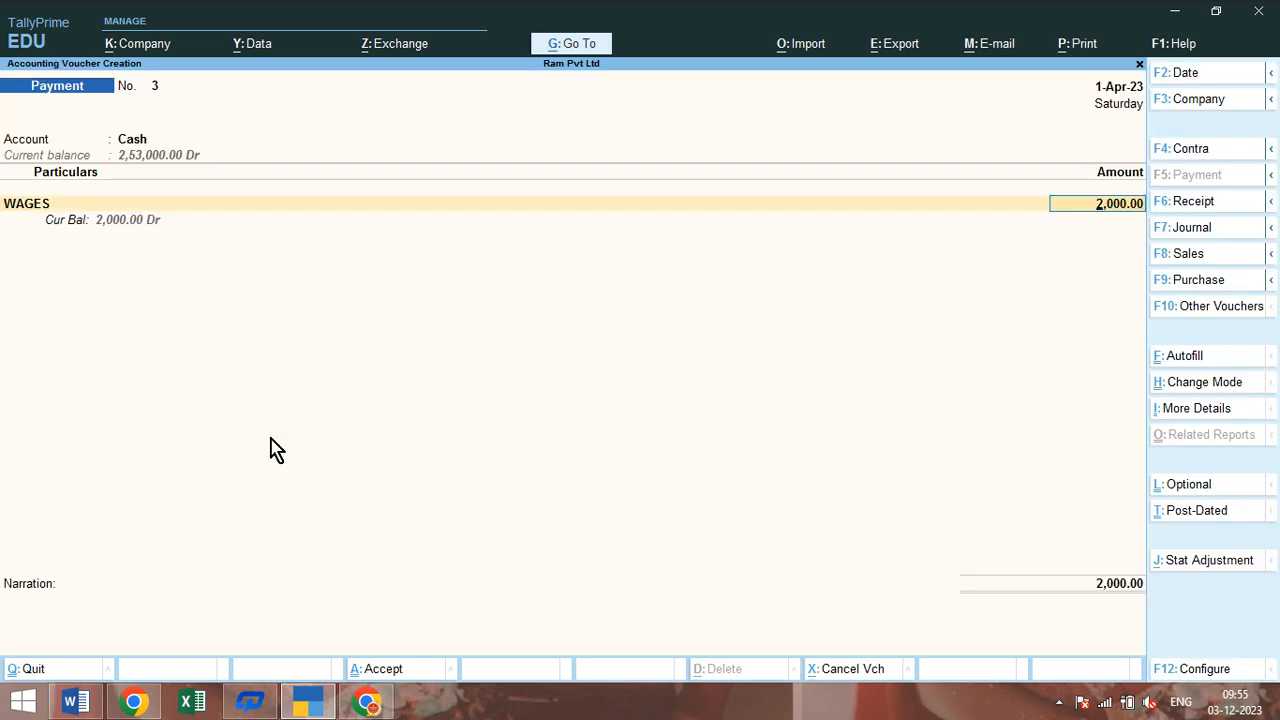
{"action": "key", "text": "F11"}
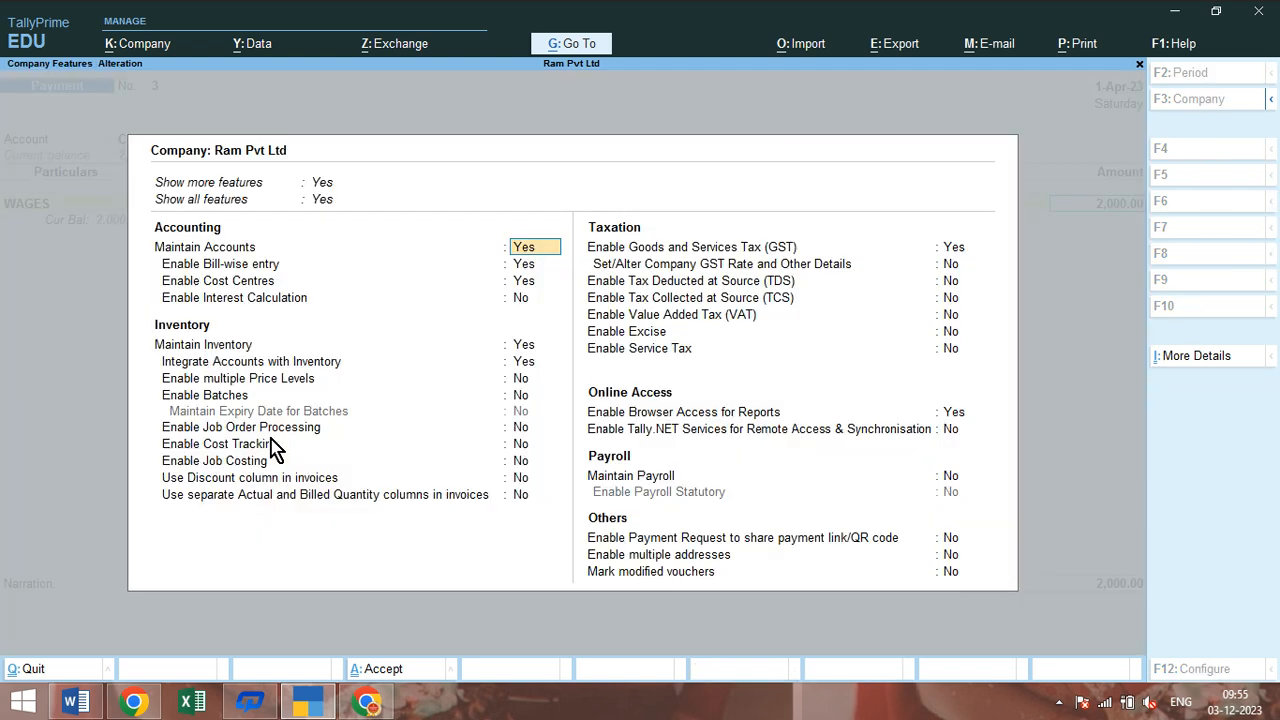
{"action": "left_click", "coordinate": [524, 285]}
{"action": "key", "text": "n"}
{"action": "key", "text": "Return"}
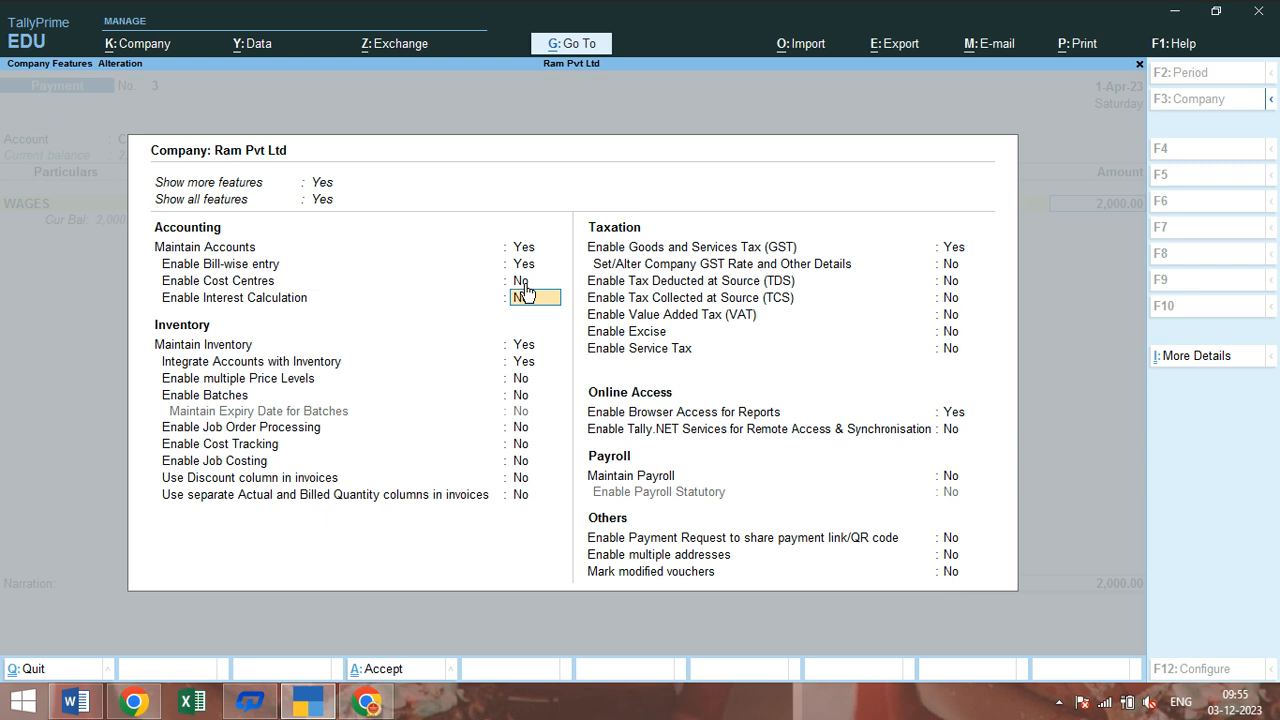
{"action": "key", "text": "ctrl+a"}
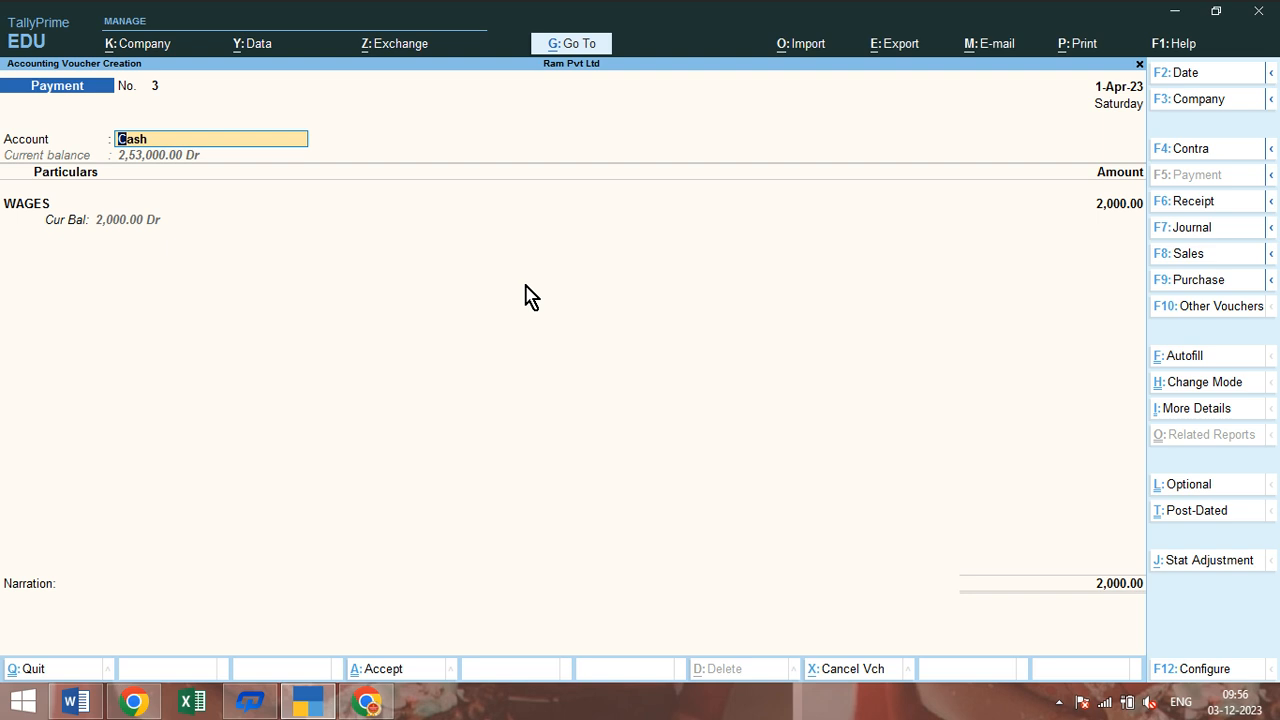
Add Salary A/c for 15,000 below Wages in the Payment voucher and save it without a narration
{"action": "key", "text": "Return"}
{"action": "key", "text": "Return"}
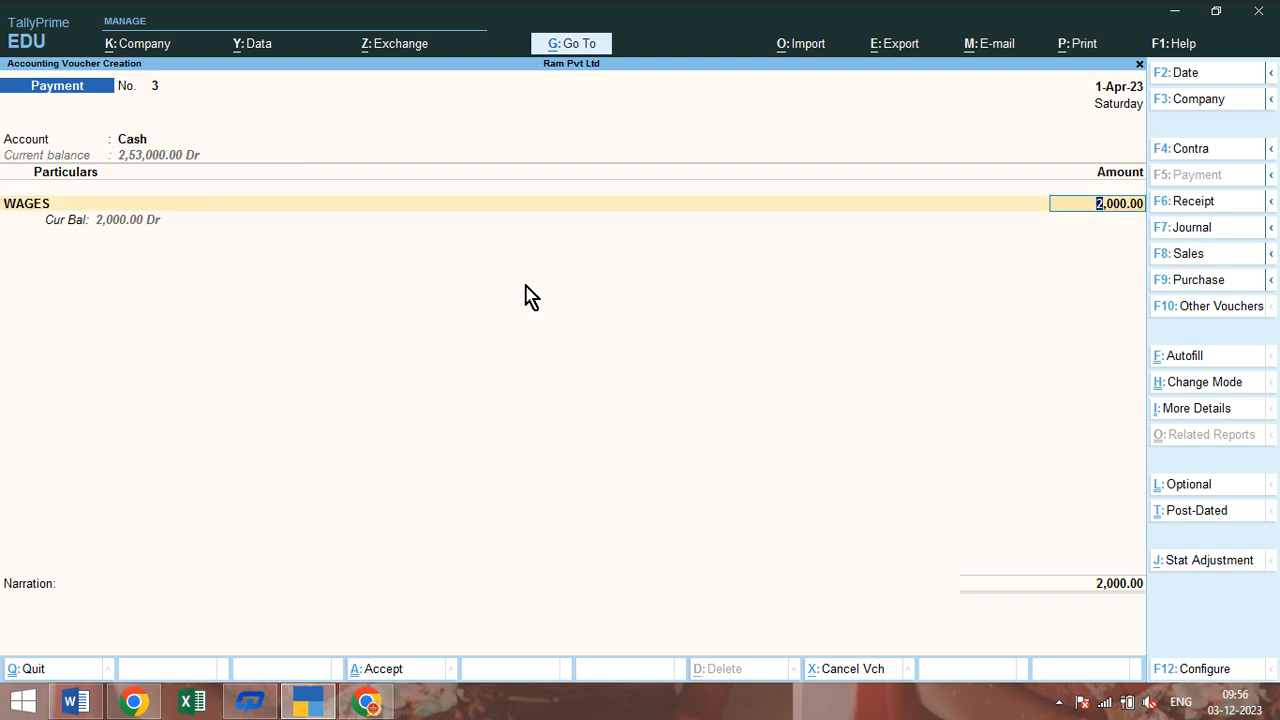
{"action": "key", "text": "Return"}
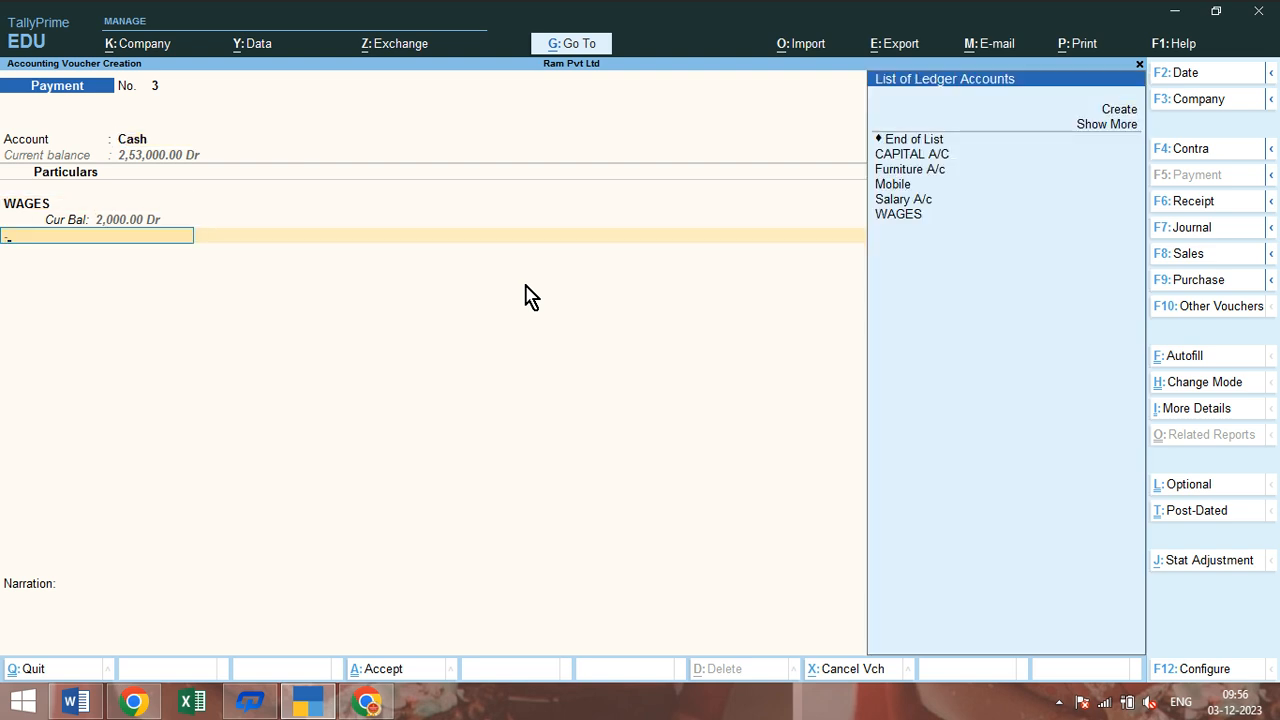
{"action": "type", "text": "Sala"}
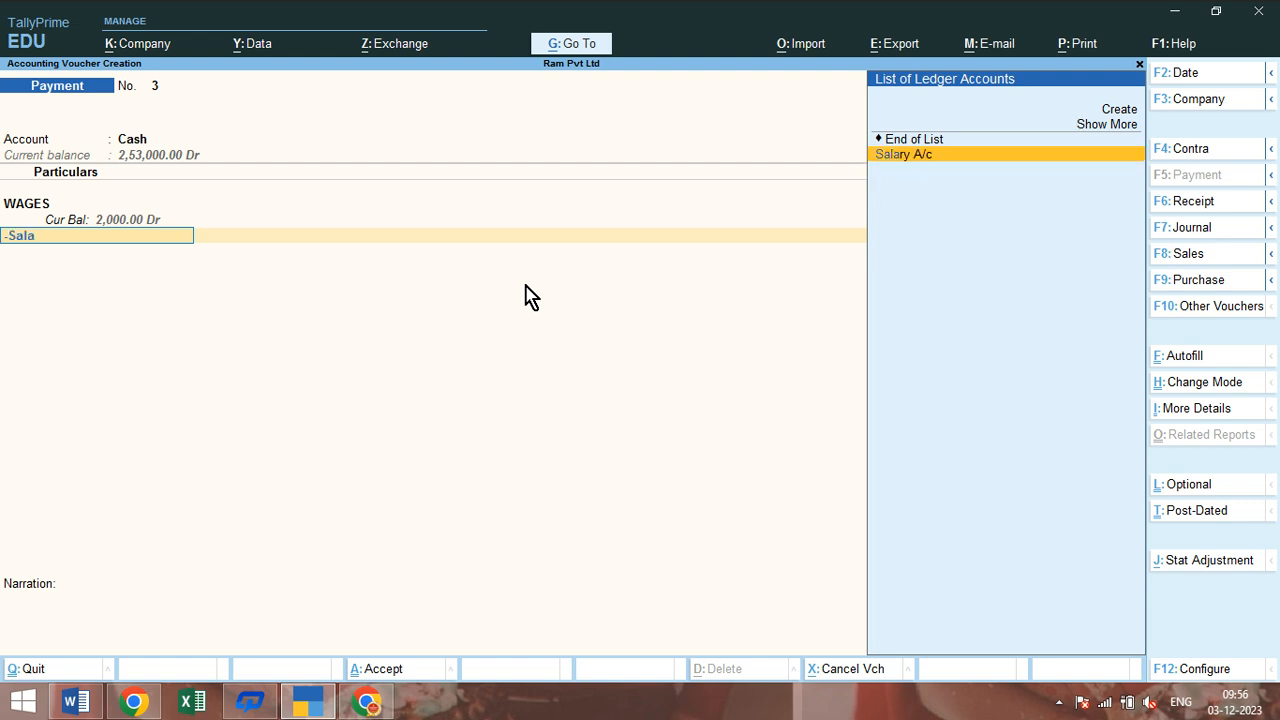
{"action": "key", "text": "Return"}
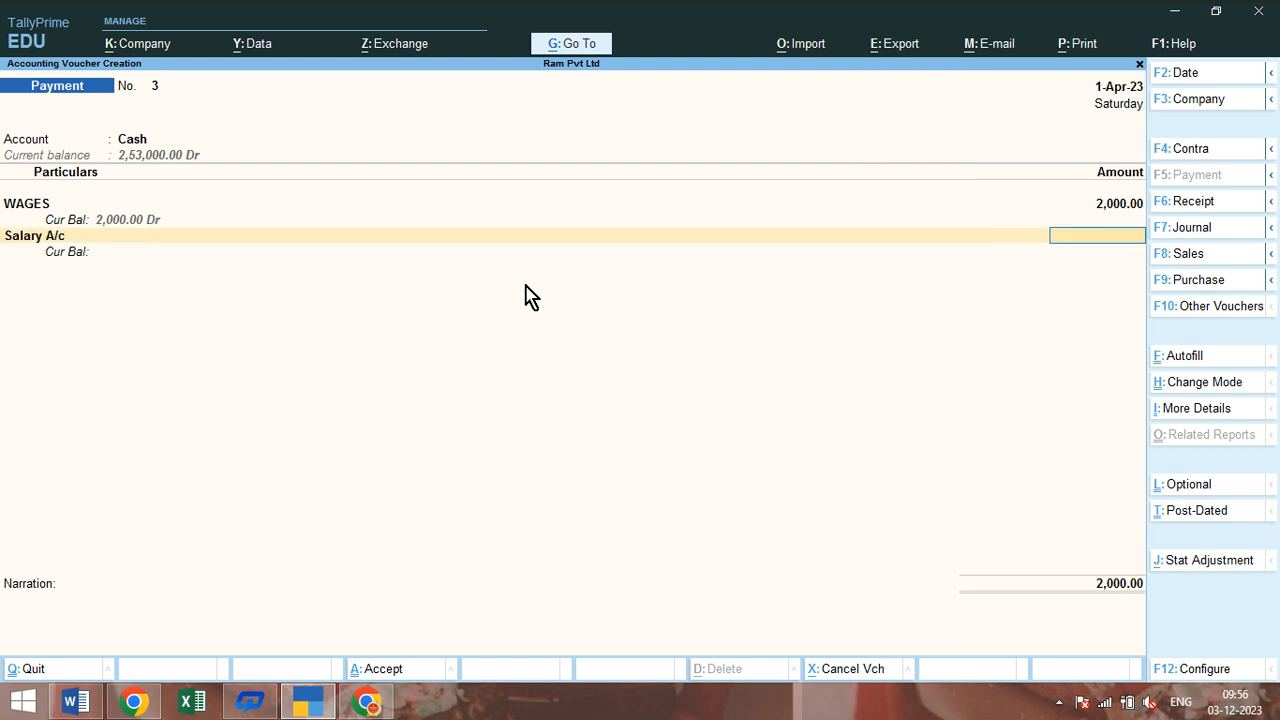
{"action": "type", "text": "15,000"}
{"action": "key", "text": "Return"}
{"action": "key", "text": "Return"}
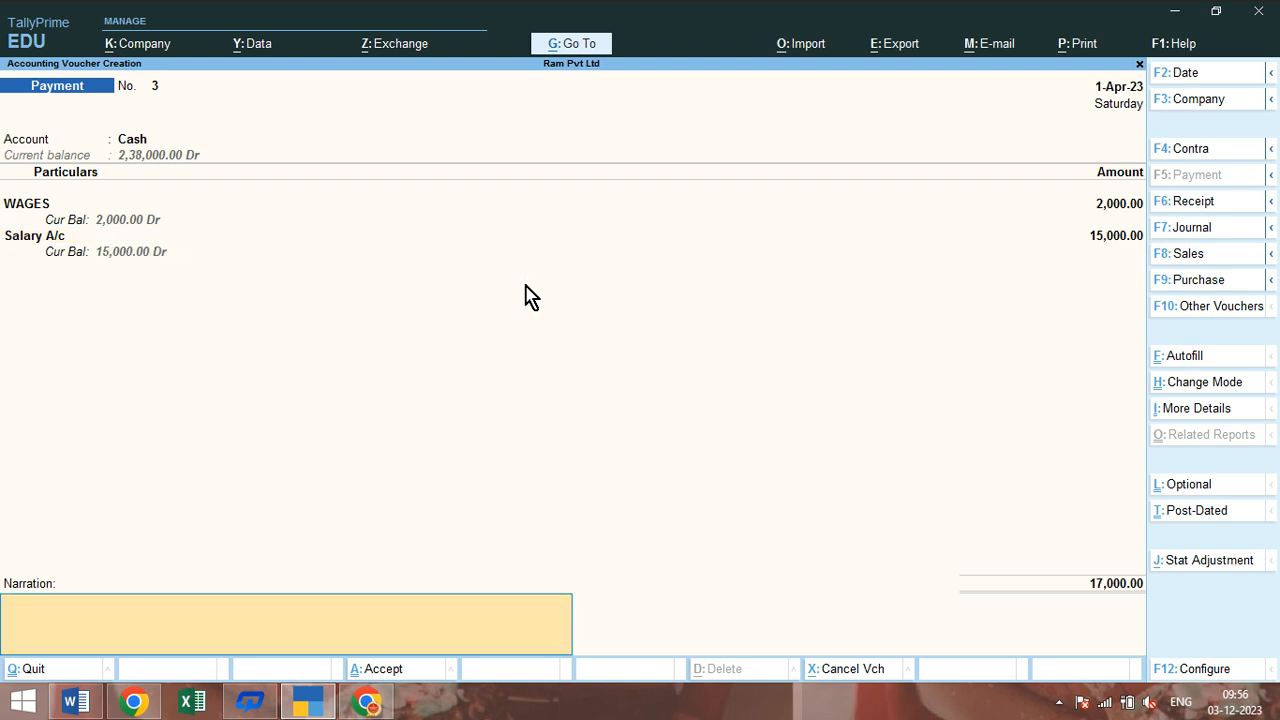
{"action": "key", "text": "Return"}
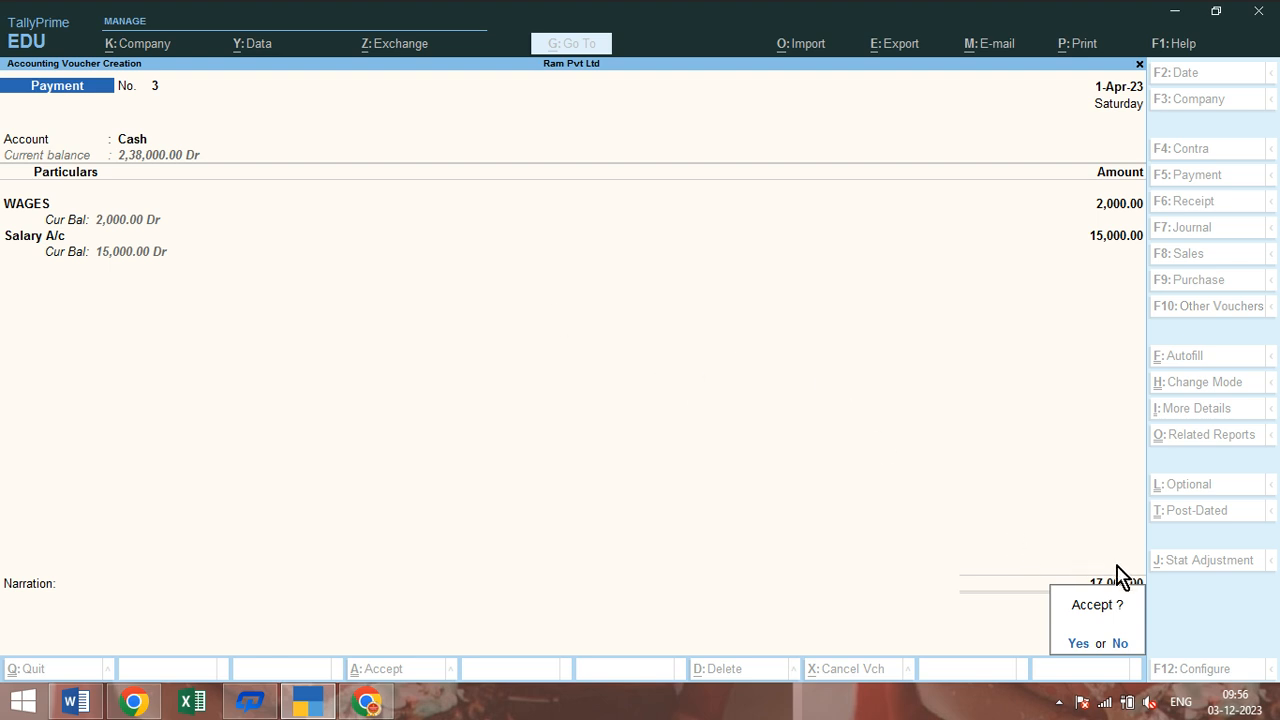
{"action": "key", "text": "Return"}
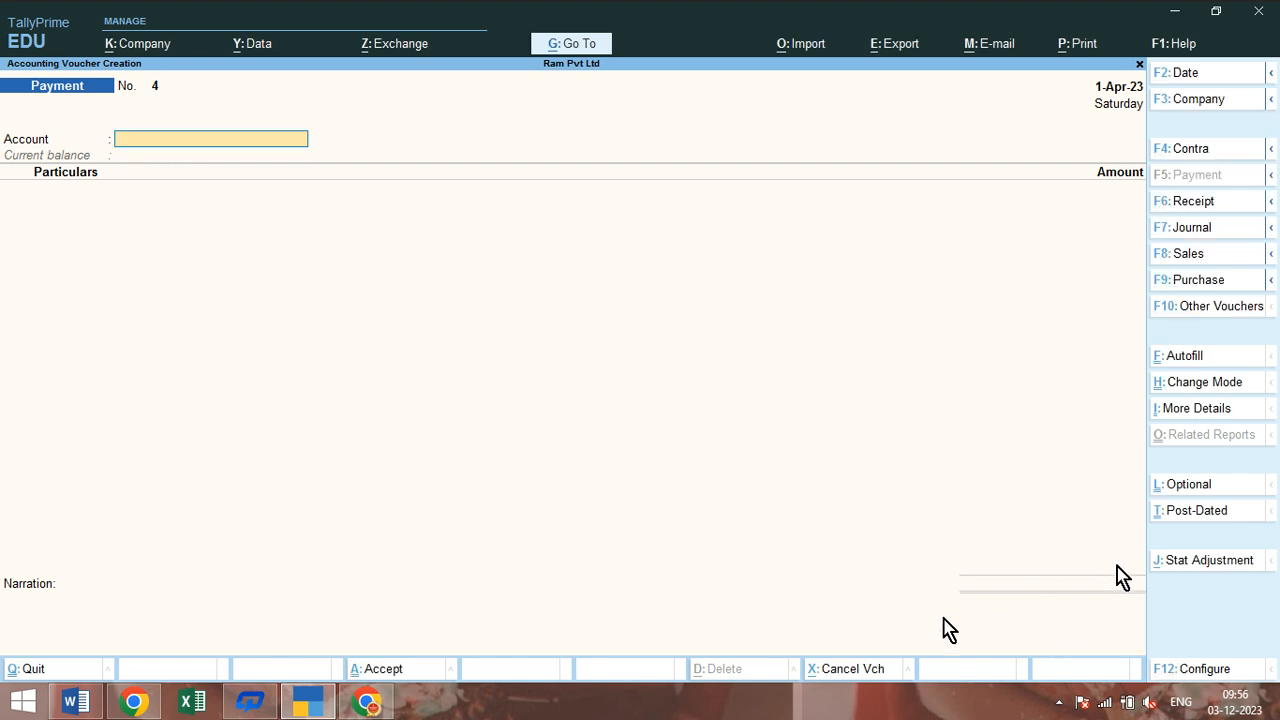
Check the sixth Assignment 2 transaction in Word for its party, amount and voucher type, and return to TallyPrime
{"action": "left_click", "coordinate": [302, 700]}
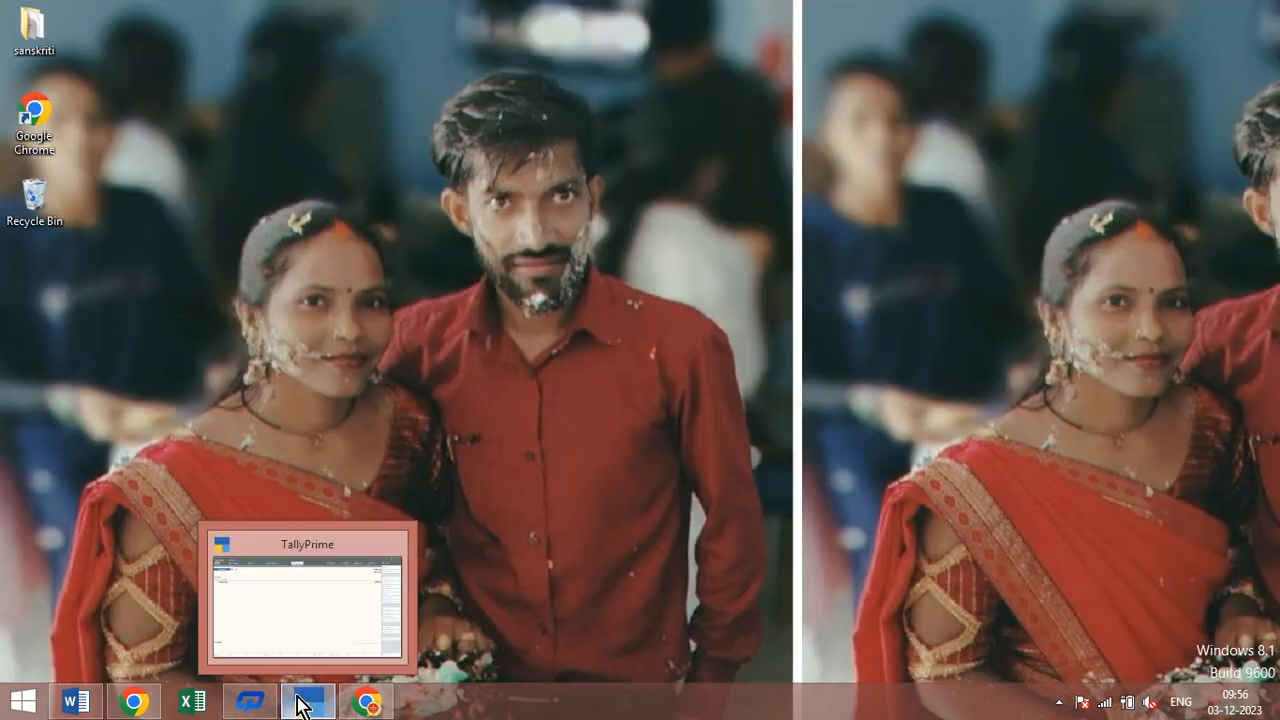
{"action": "left_click", "coordinate": [302, 702]}
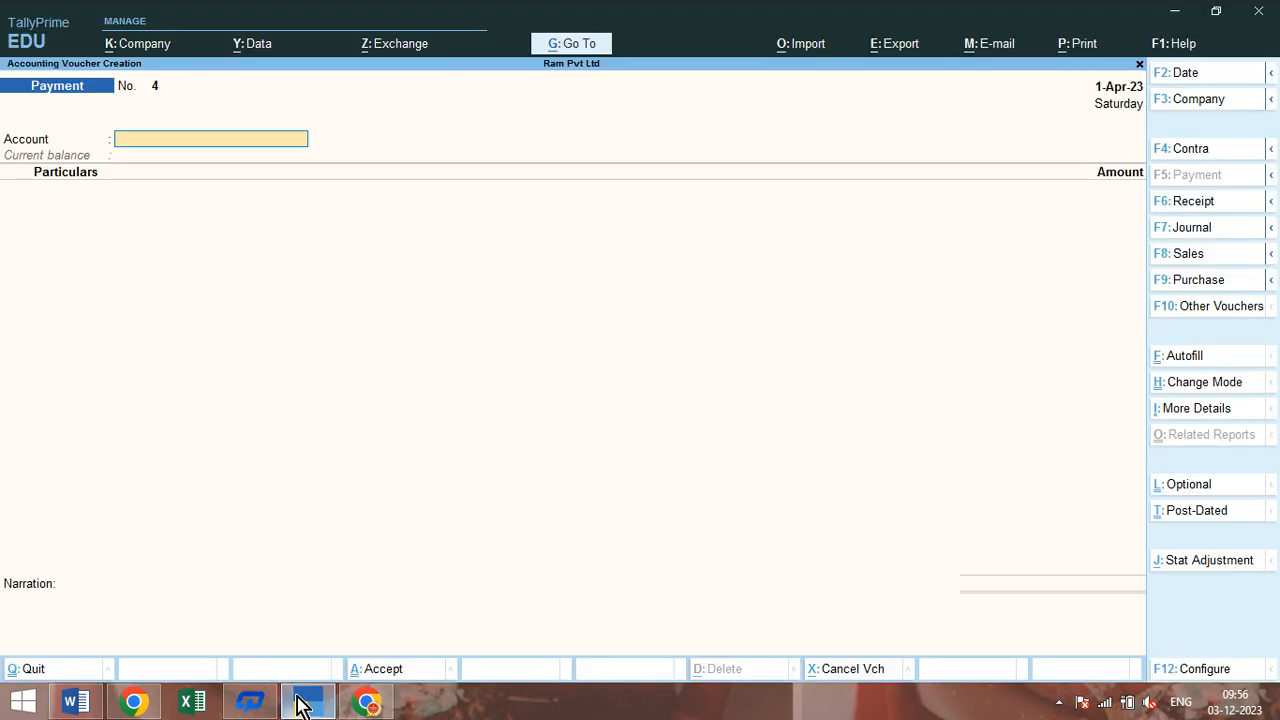
{"action": "left_click", "coordinate": [97, 704]}
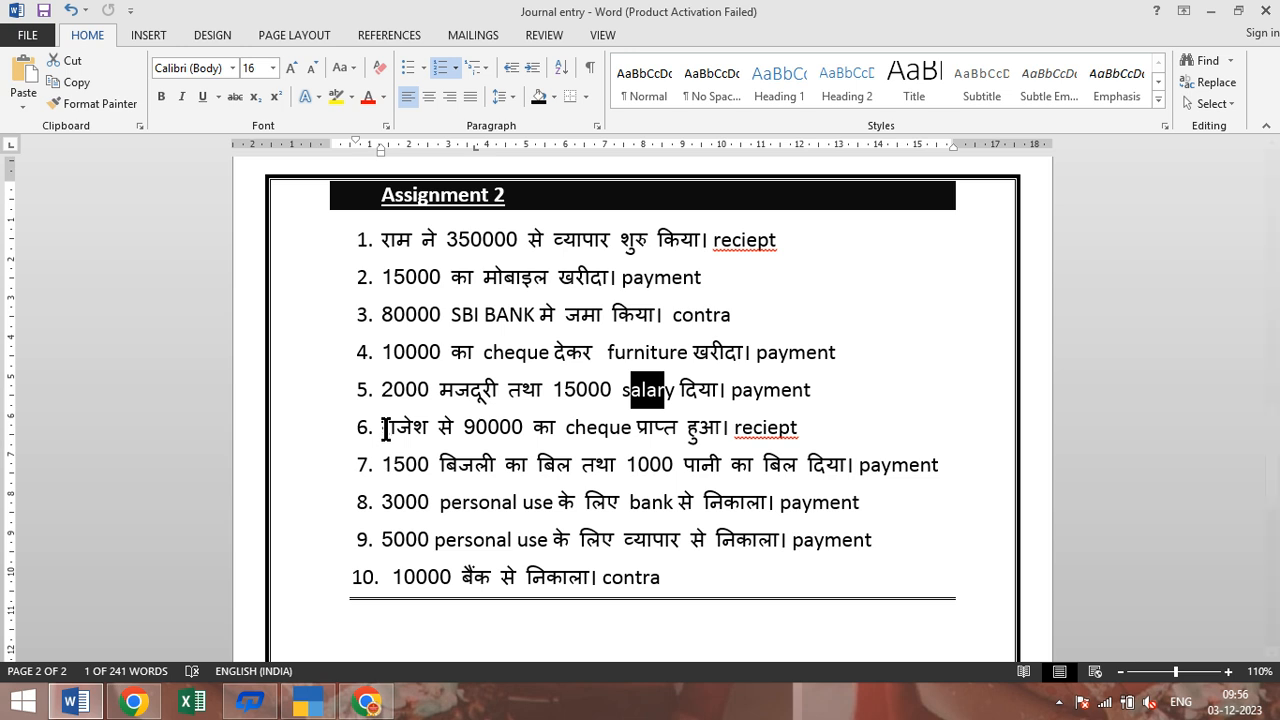
{"action": "left_click", "coordinate": [317, 699]}
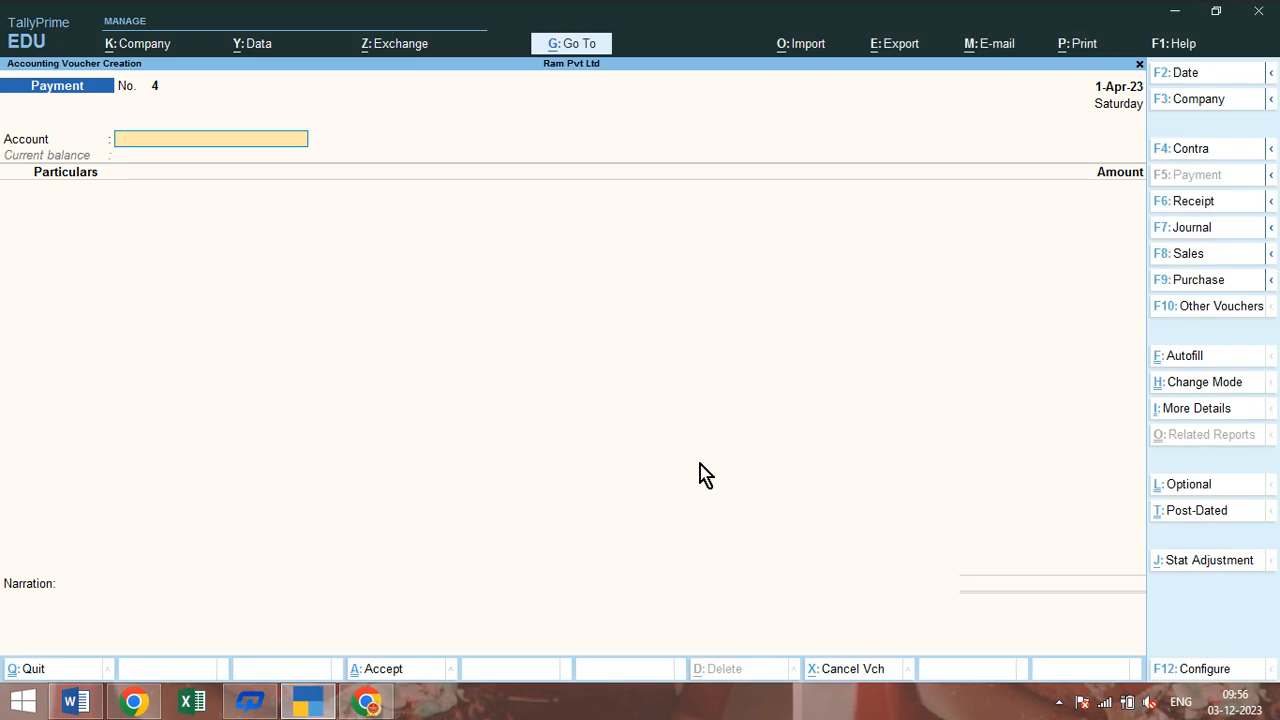
Create a ledger for the party of the sixth transaction under Sundry Debtors and leave ledger creation
{"action": "key", "text": "Escape"}
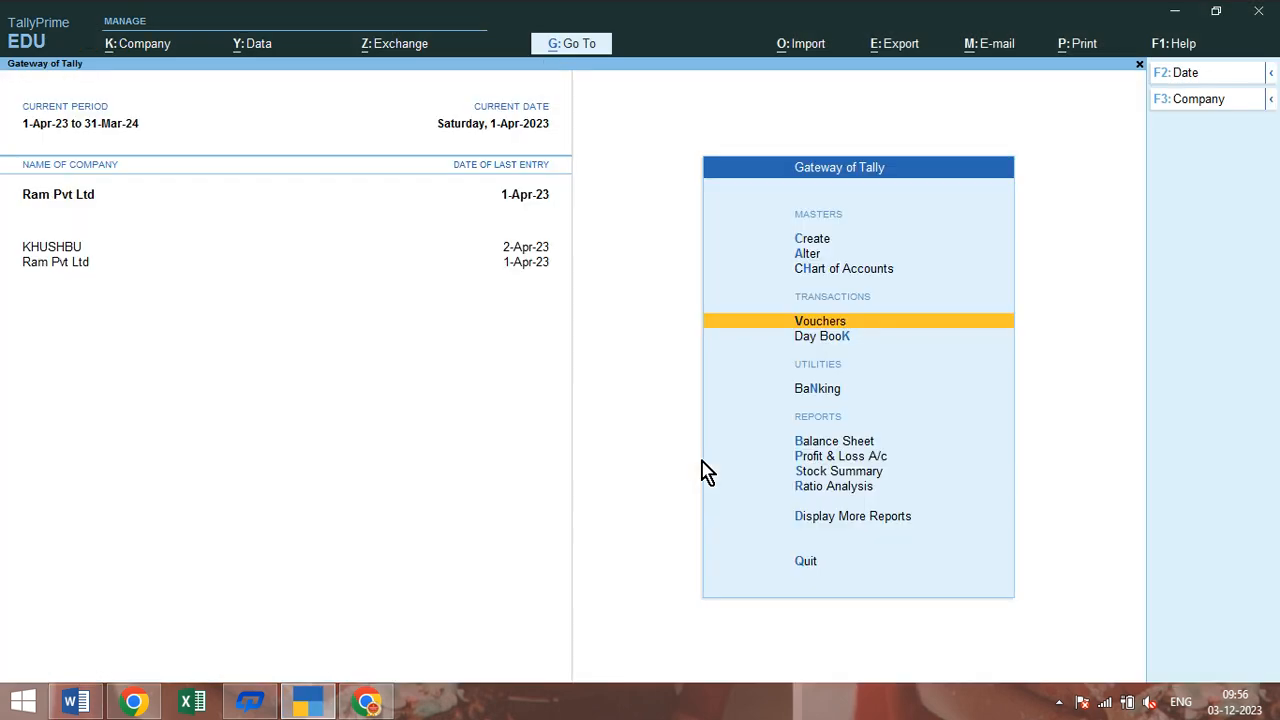
{"action": "key", "text": "Up"}
{"action": "key", "text": "Up"}
{"action": "key", "text": "Up"}
{"action": "key", "text": "Return"}
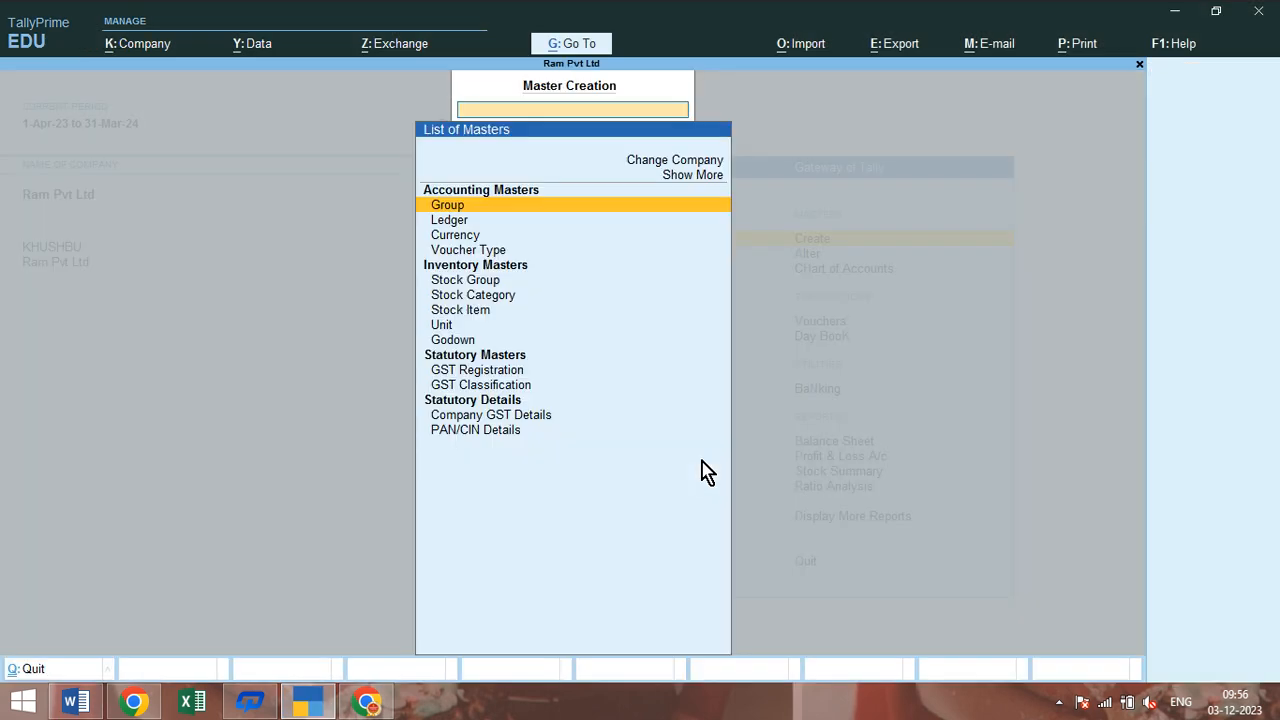
{"action": "key", "text": "Down"}
{"action": "key", "text": "Return"}
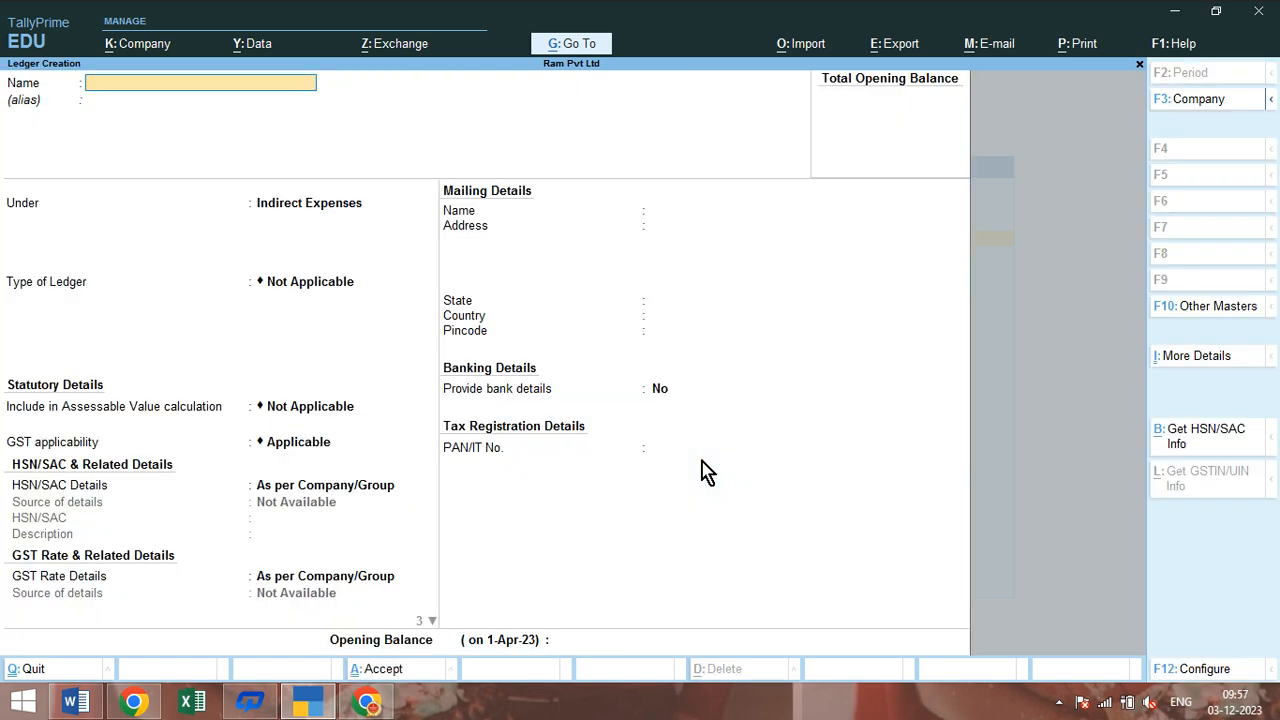
{"action": "type", "text": "Rajesh a/c"}
{"action": "key", "text": "Return"}
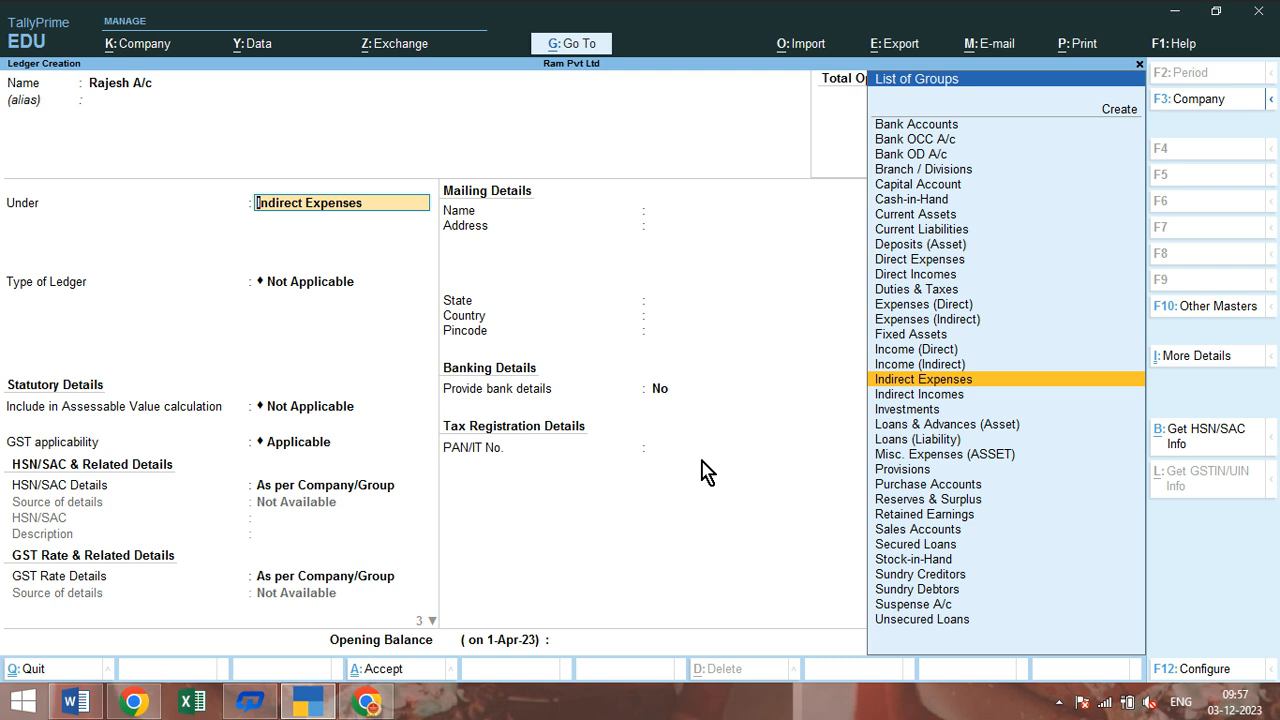
{"action": "type", "text": "Sund"}
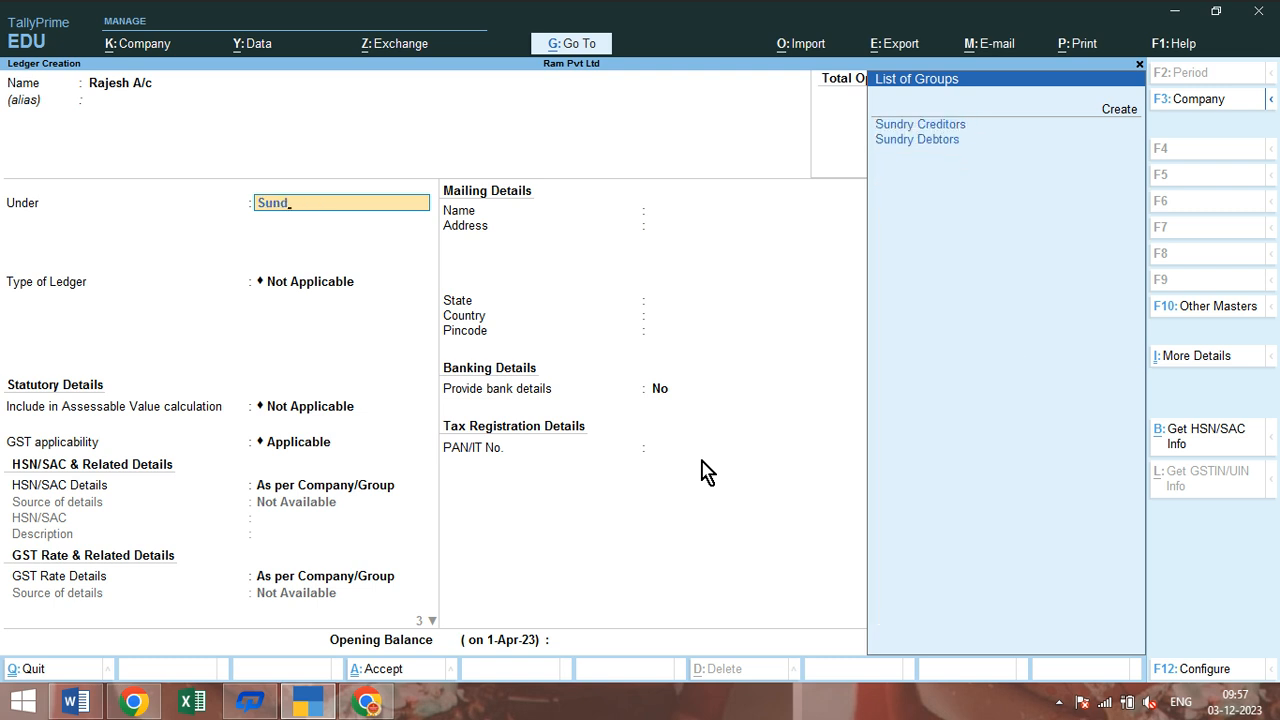
{"action": "key", "text": "Down"}
{"action": "key", "text": "Return"}
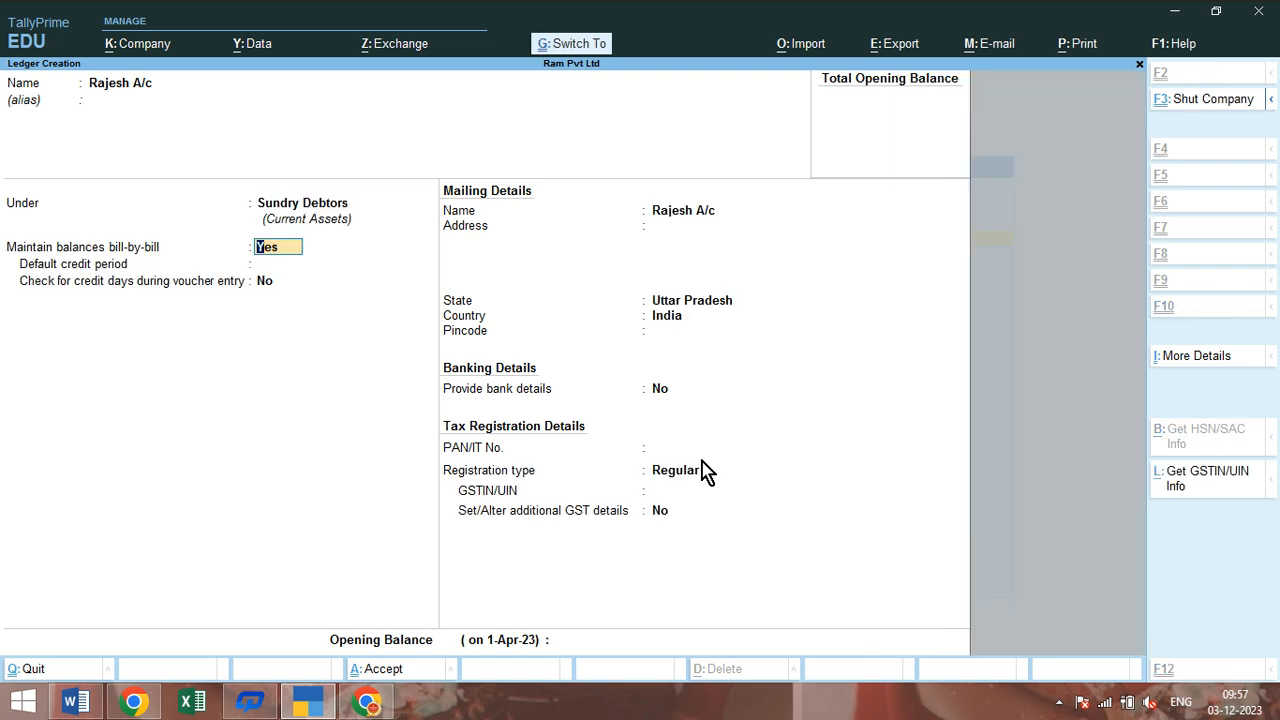
{"action": "key", "text": "ctrl+a"}
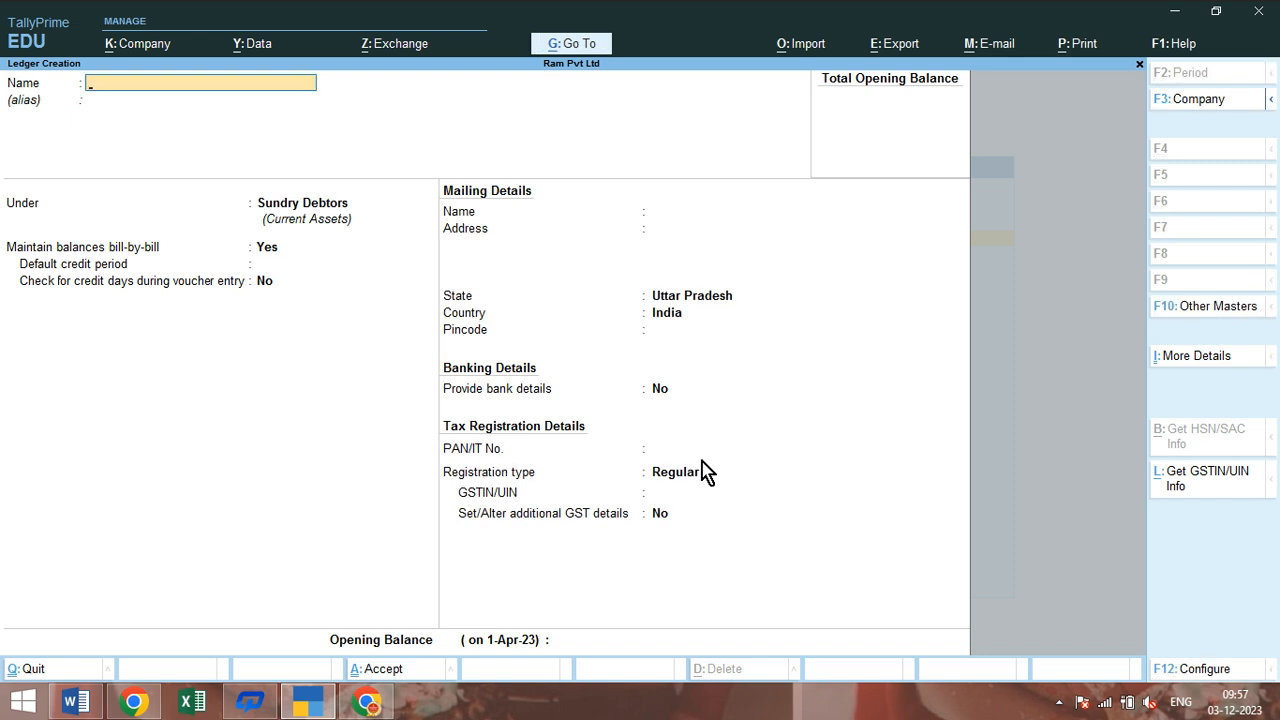
{"action": "key", "text": "Escape"}
{"action": "key", "text": "y"}
{"action": "key", "text": "Escape"}
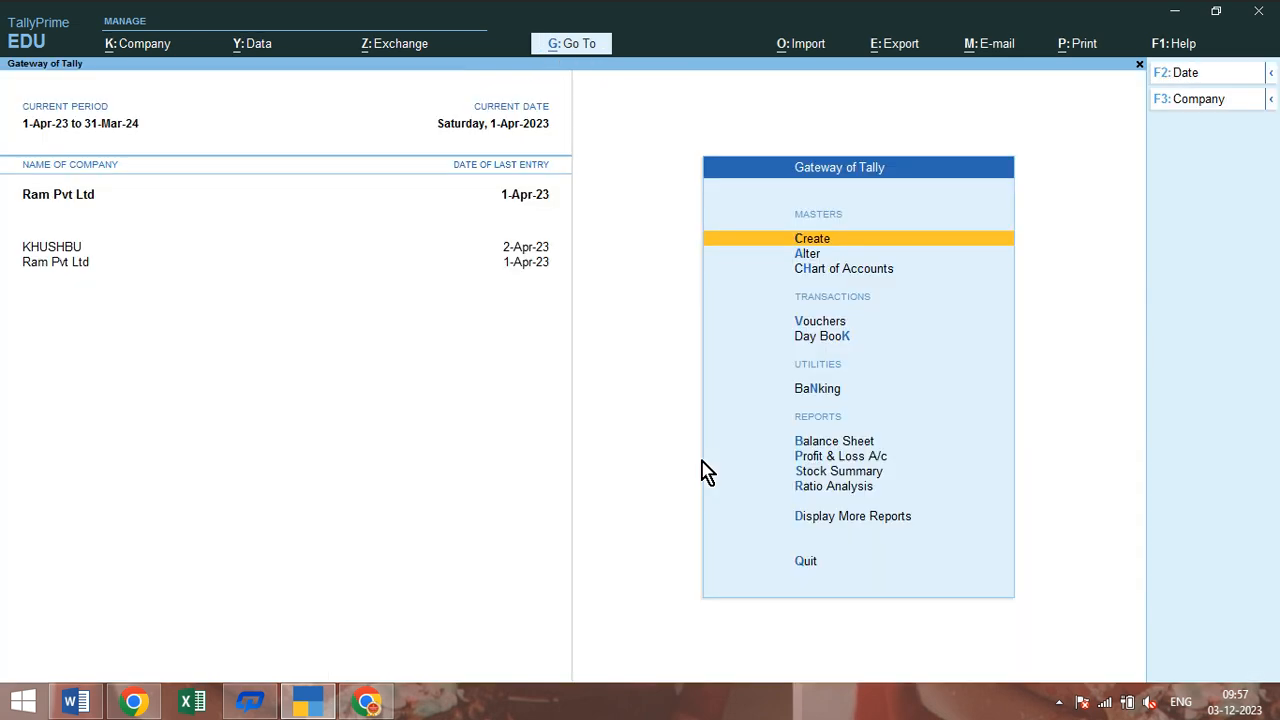
Start a Receipt voucher with Sbi Bank as the account and the sixth transaction's party ledger as the particulars
{"action": "key", "text": "v"}
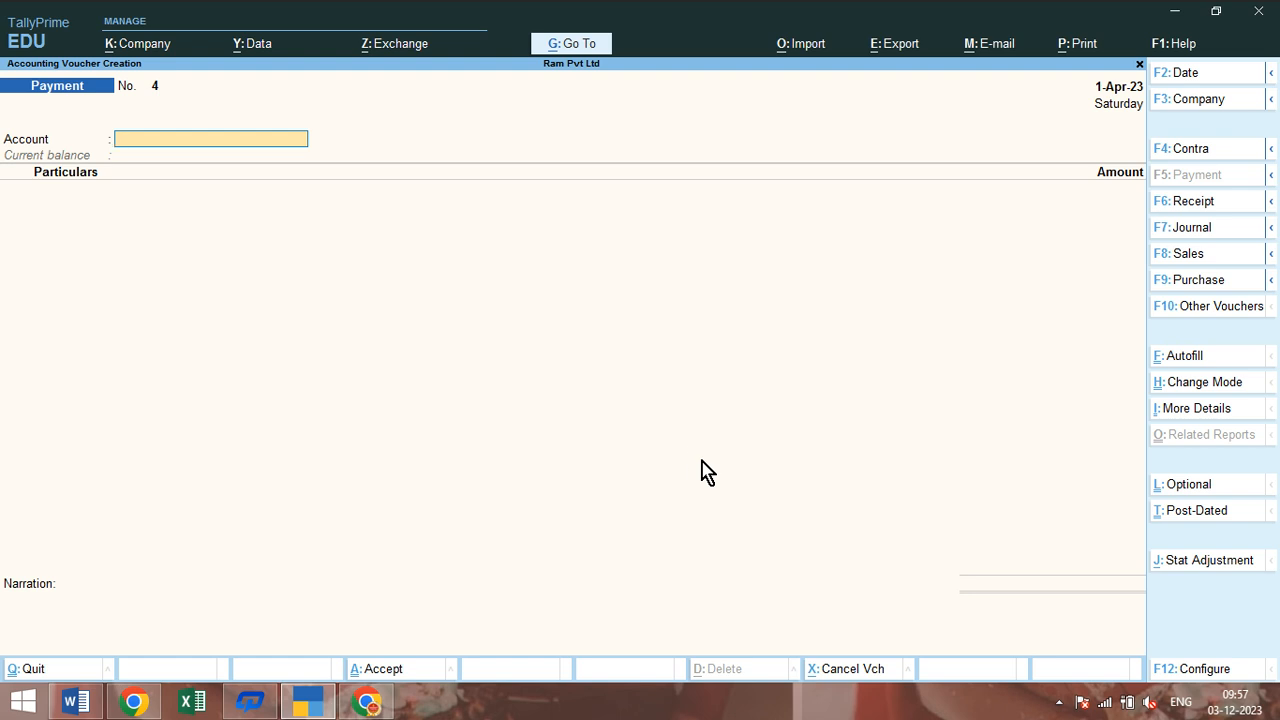
{"action": "key", "text": "F6"}
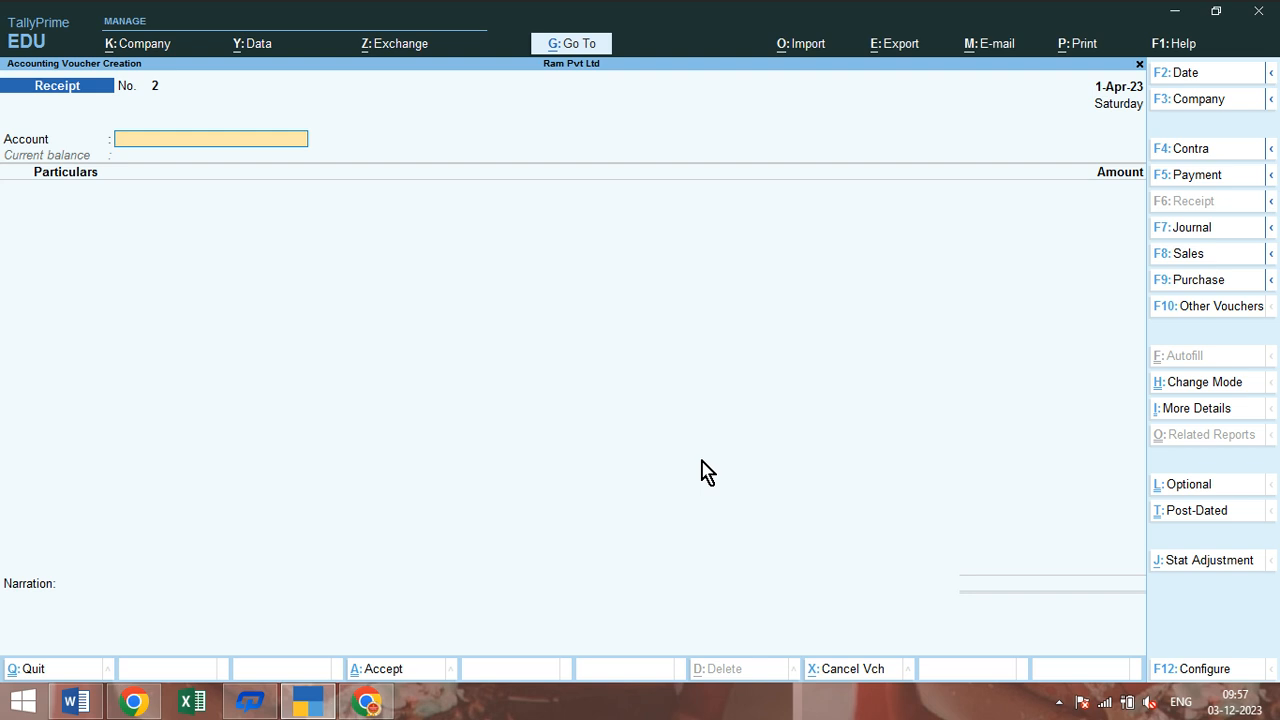
{"action": "type", "text": "Sb"}
{"action": "key", "text": "Return"}
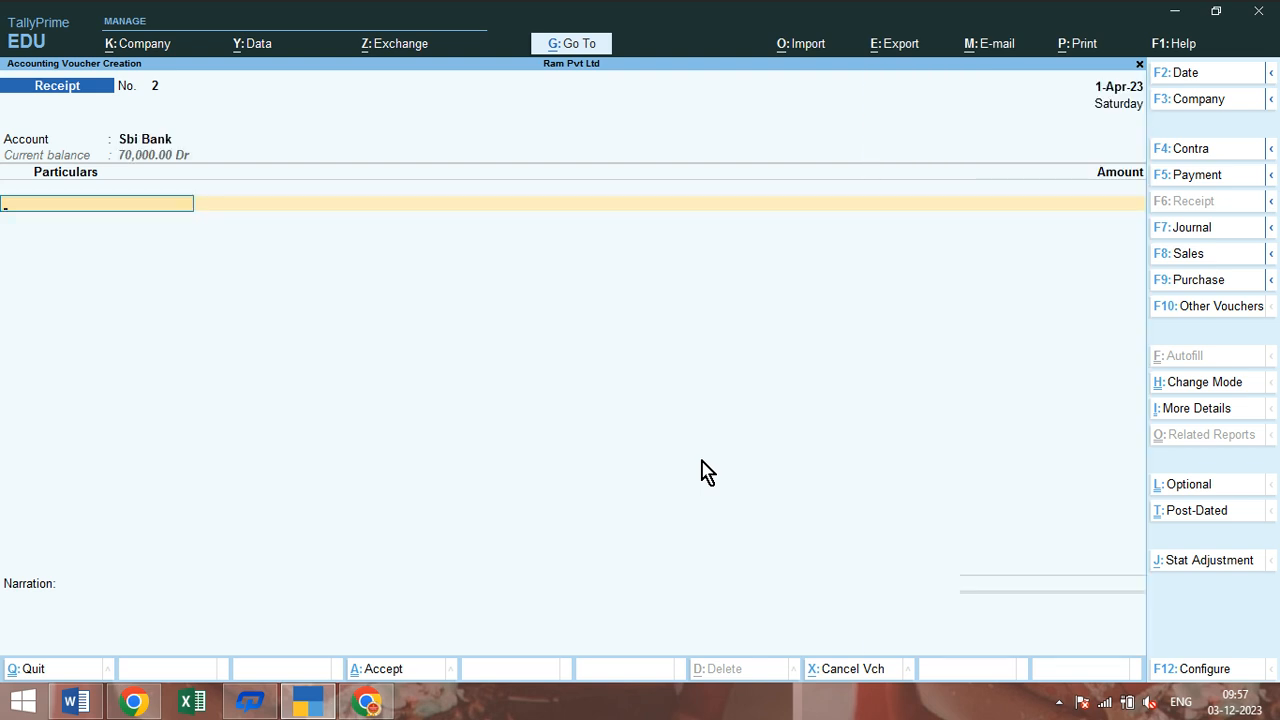
{"action": "type", "text": "Raj"}
{"action": "key", "text": "Return"}
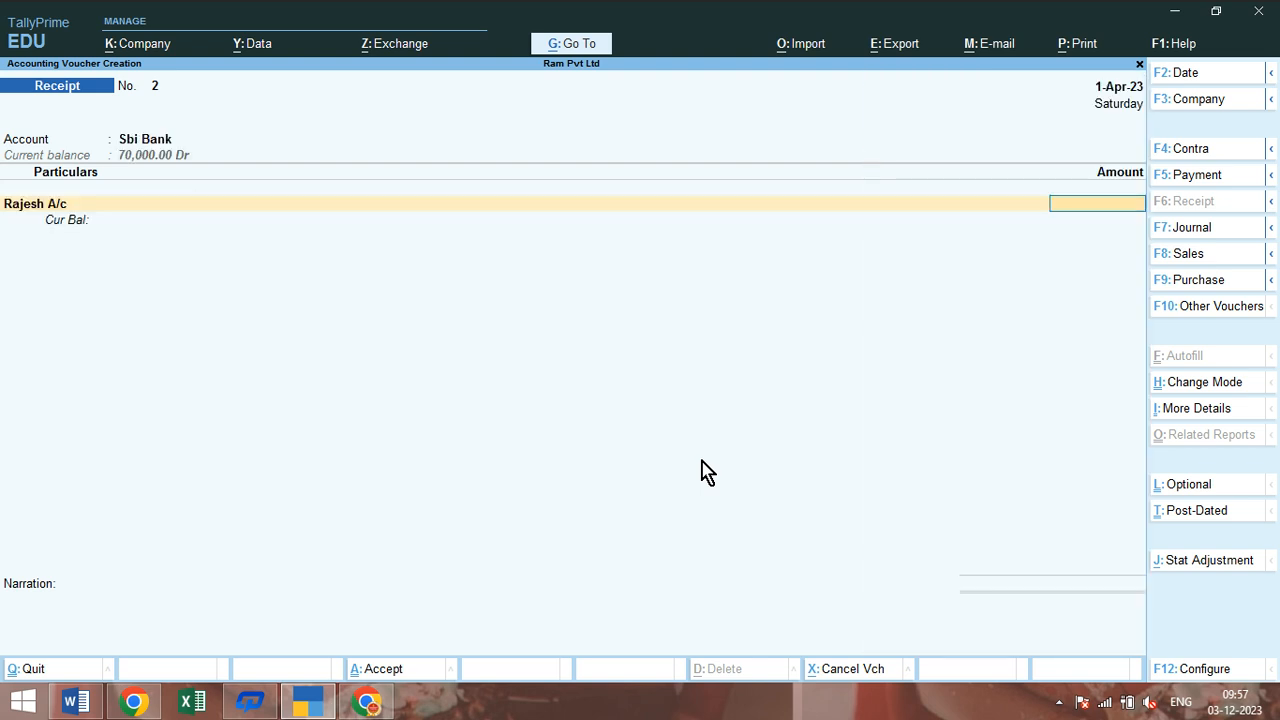
Enter 90,000 for the party as an On Account amount and save the Receipt voucher without a narration
{"action": "type", "text": "90000"}
{"action": "key", "text": "Return"}
{"action": "key", "text": "Return"}
{"action": "key", "text": "Return"}
{"action": "key", "text": "Return"}
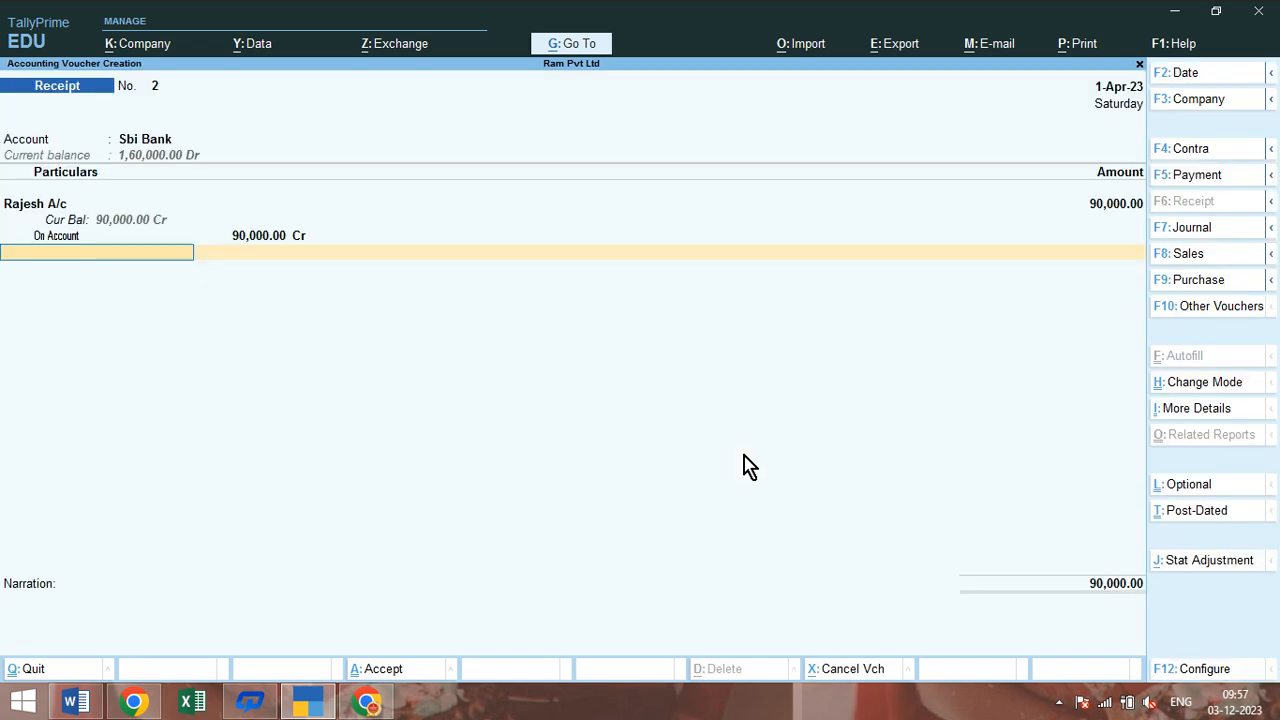
{"action": "key", "text": "Return"}
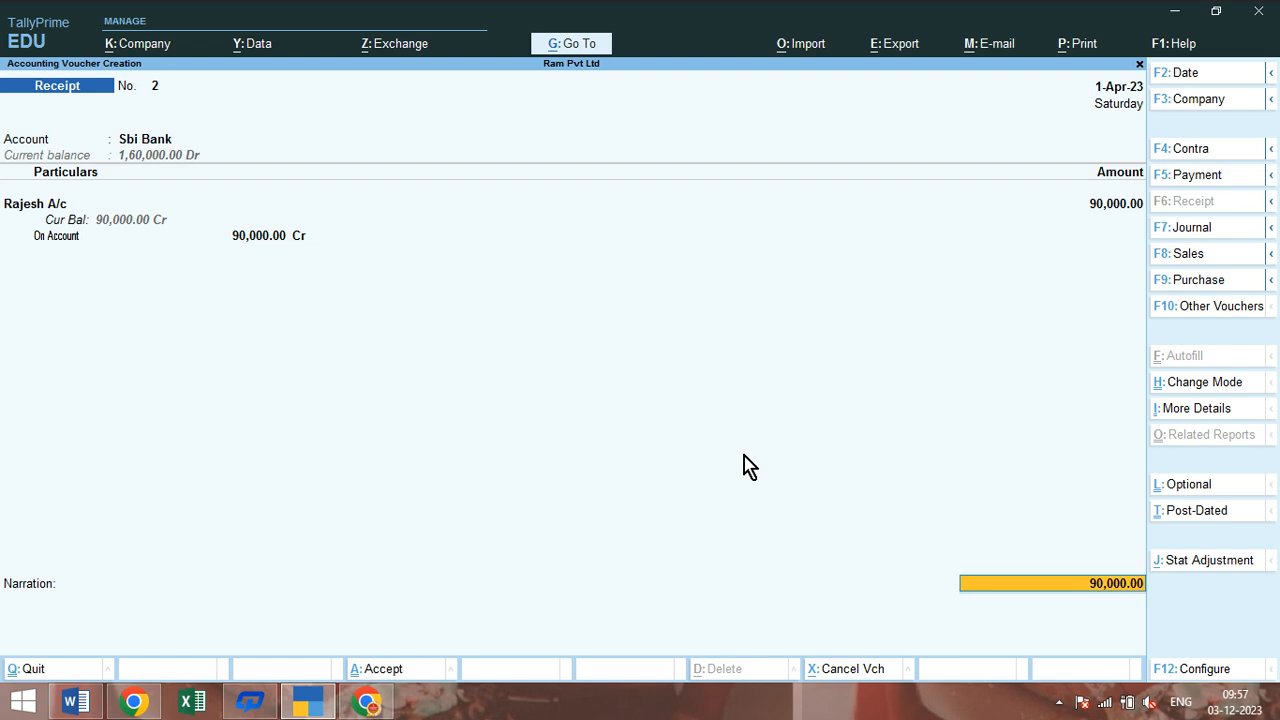
{"action": "key", "text": "Return"}
{"action": "key", "text": "Return"}
{"action": "key", "text": "Return"}
{"action": "key", "text": "Return"}
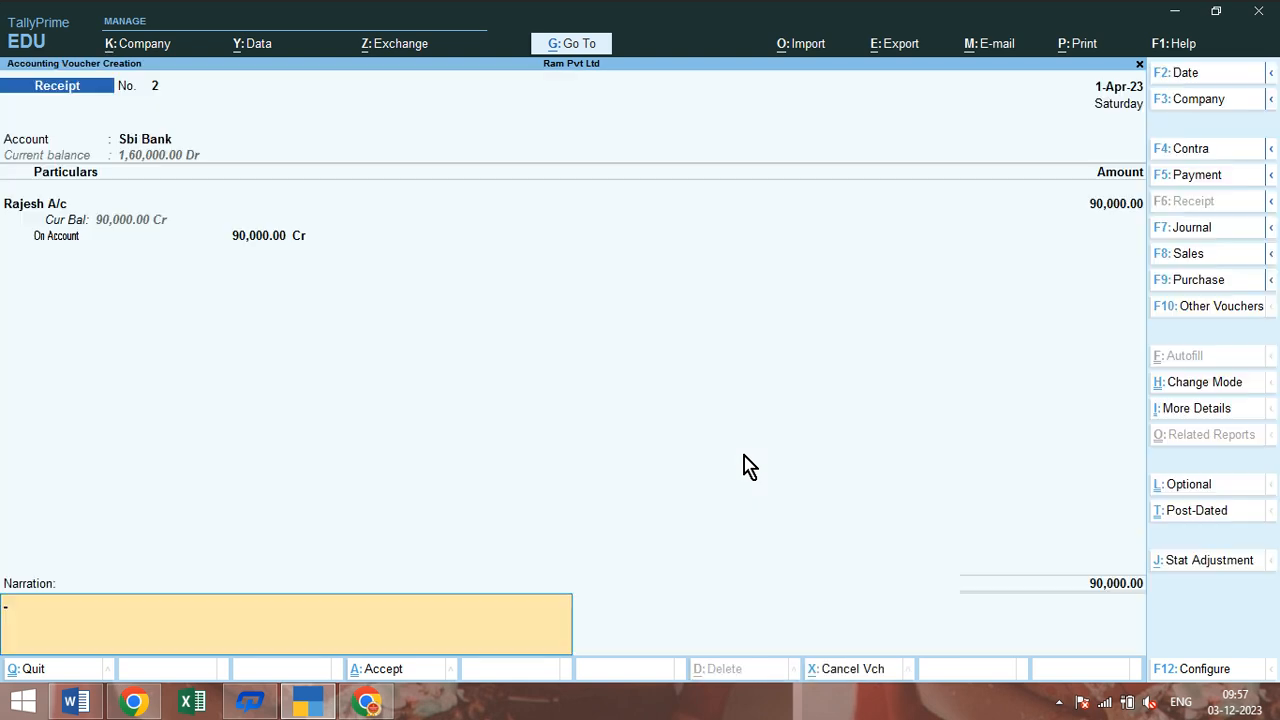
{"action": "key", "text": "Return"}
{"action": "key", "text": "Return"}
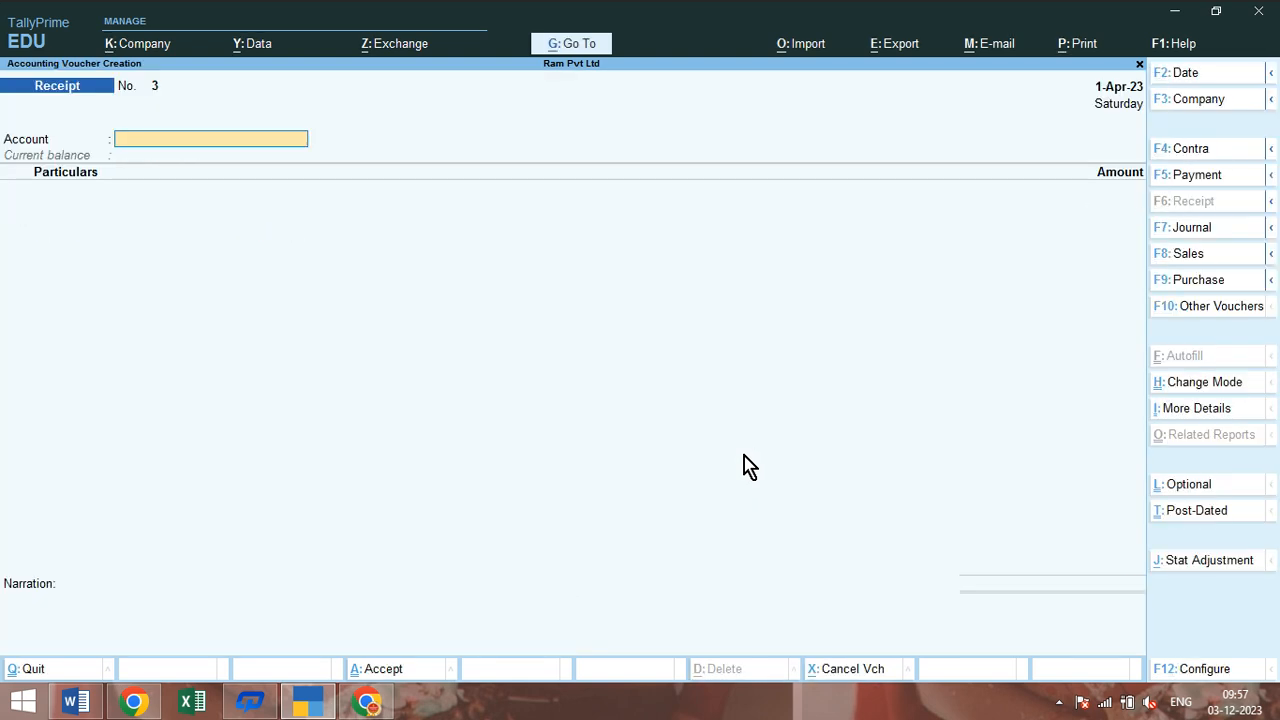
Check the seventh Assignment 2 transaction in Word for its two bills, amounts and voucher type, and return to TallyPrime
{"action": "left_click", "coordinate": [76, 702]}
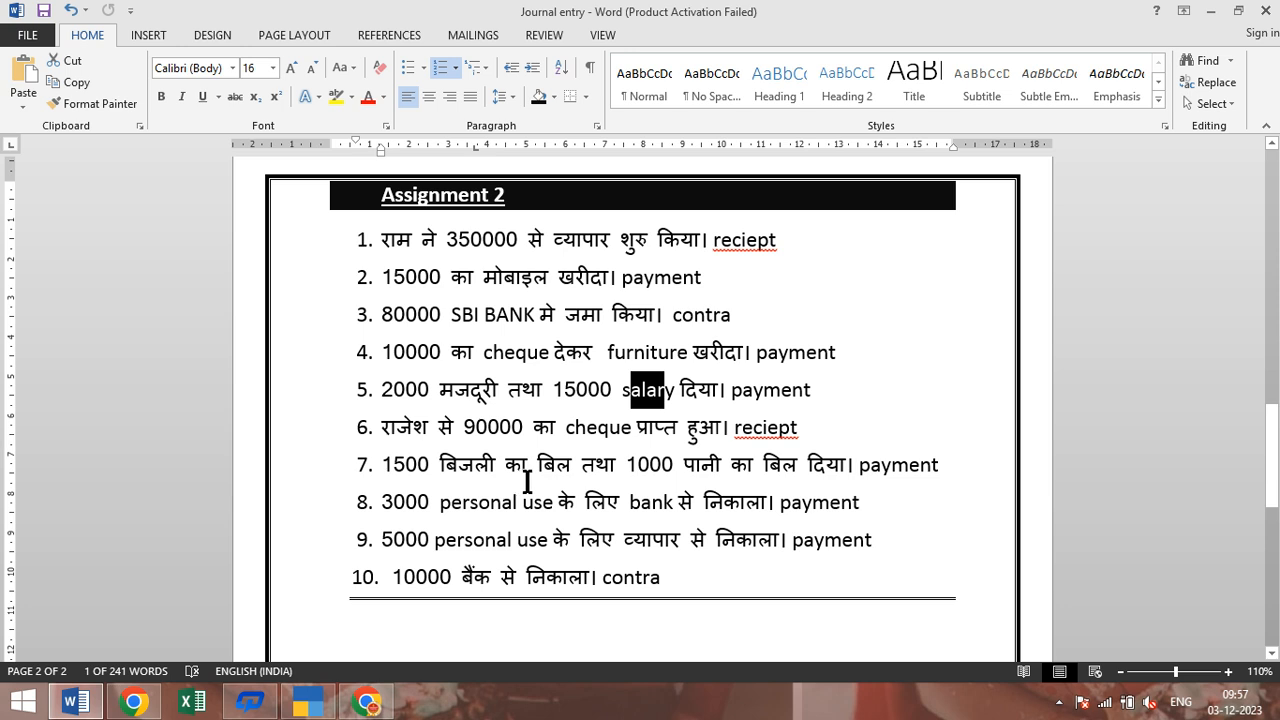
{"action": "left_click", "coordinate": [806, 466]}
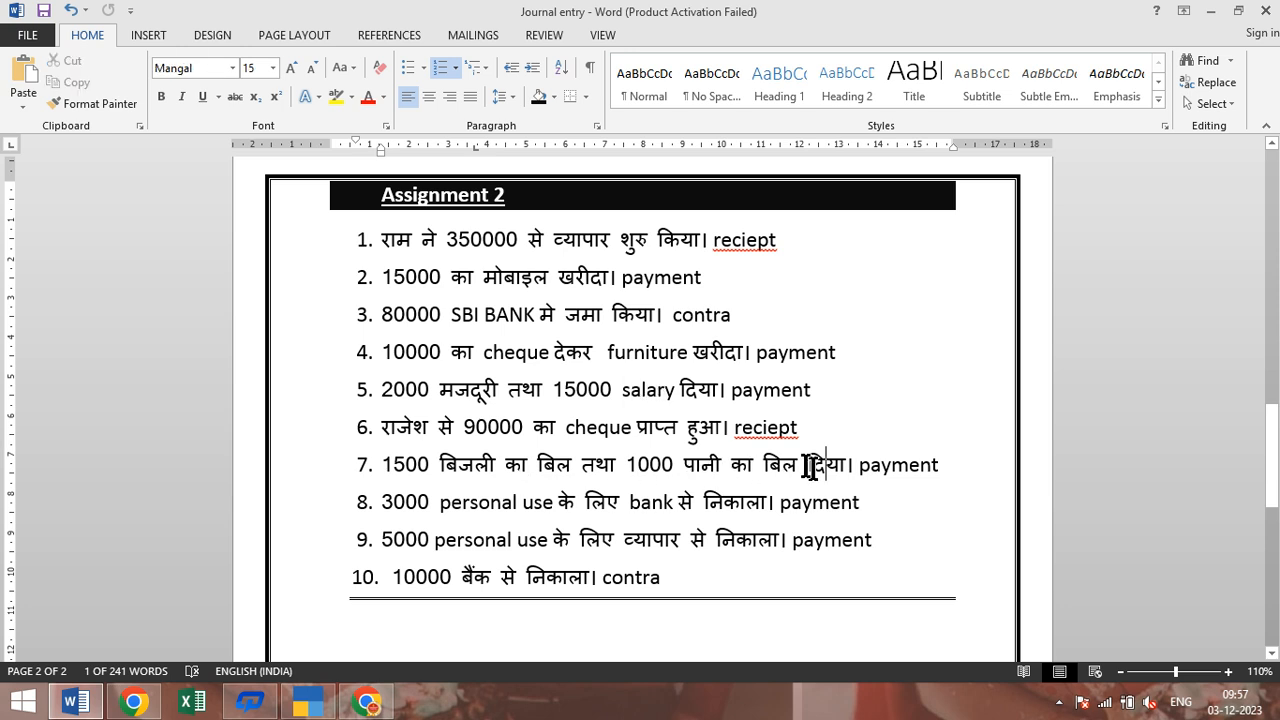
{"action": "left_click", "coordinate": [606, 396]}
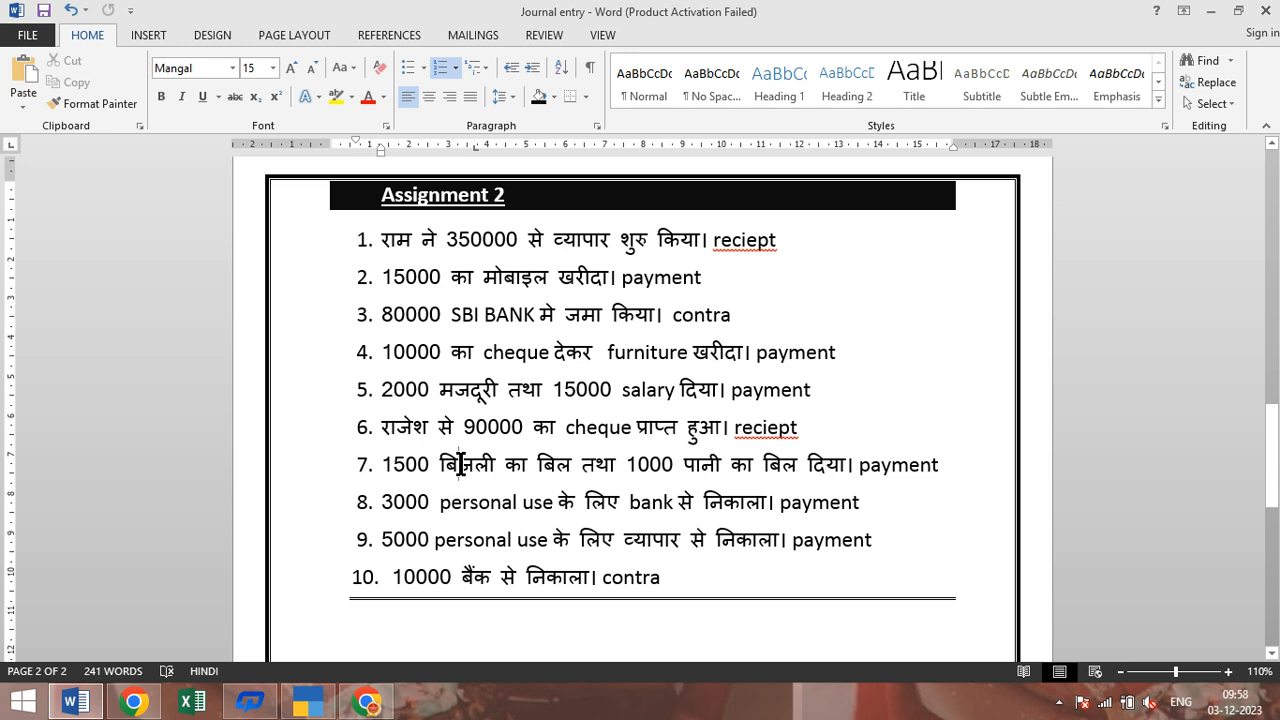
{"action": "left_click_drag", "start_coordinate": [440, 465], "coordinate": [570, 467]}
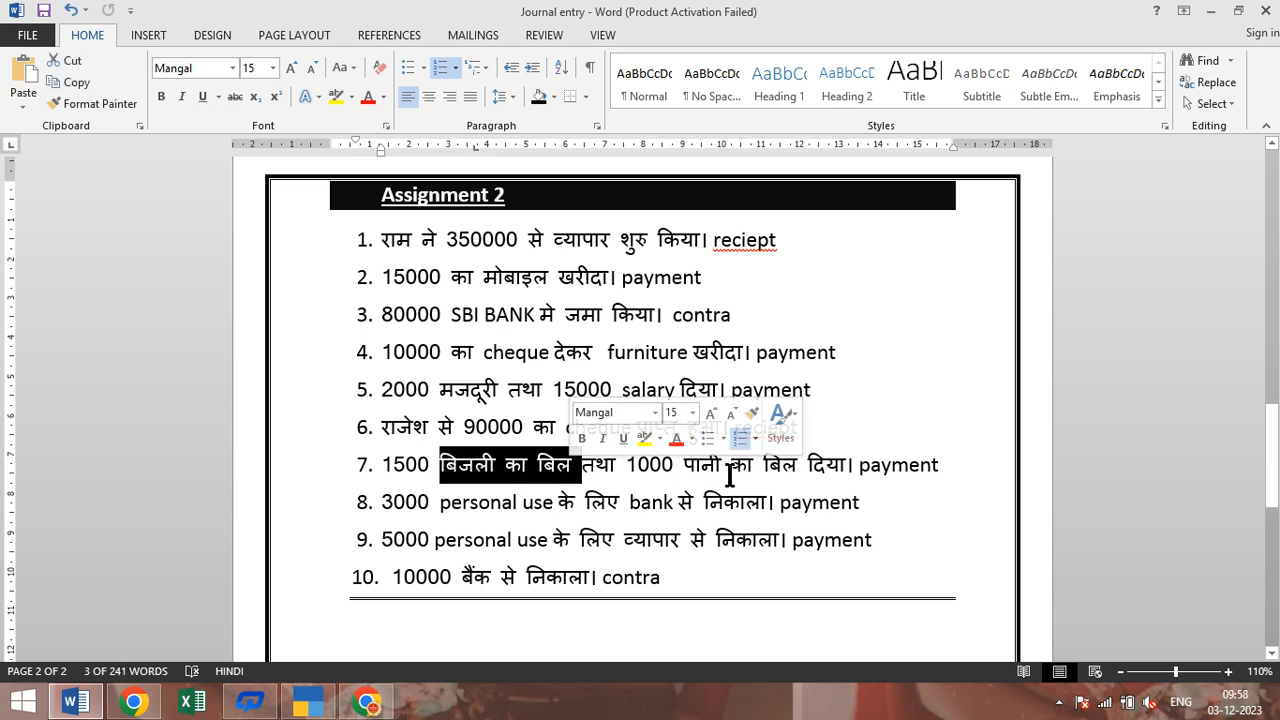
{"action": "left_click_drag", "start_coordinate": [731, 465], "coordinate": [703, 466]}
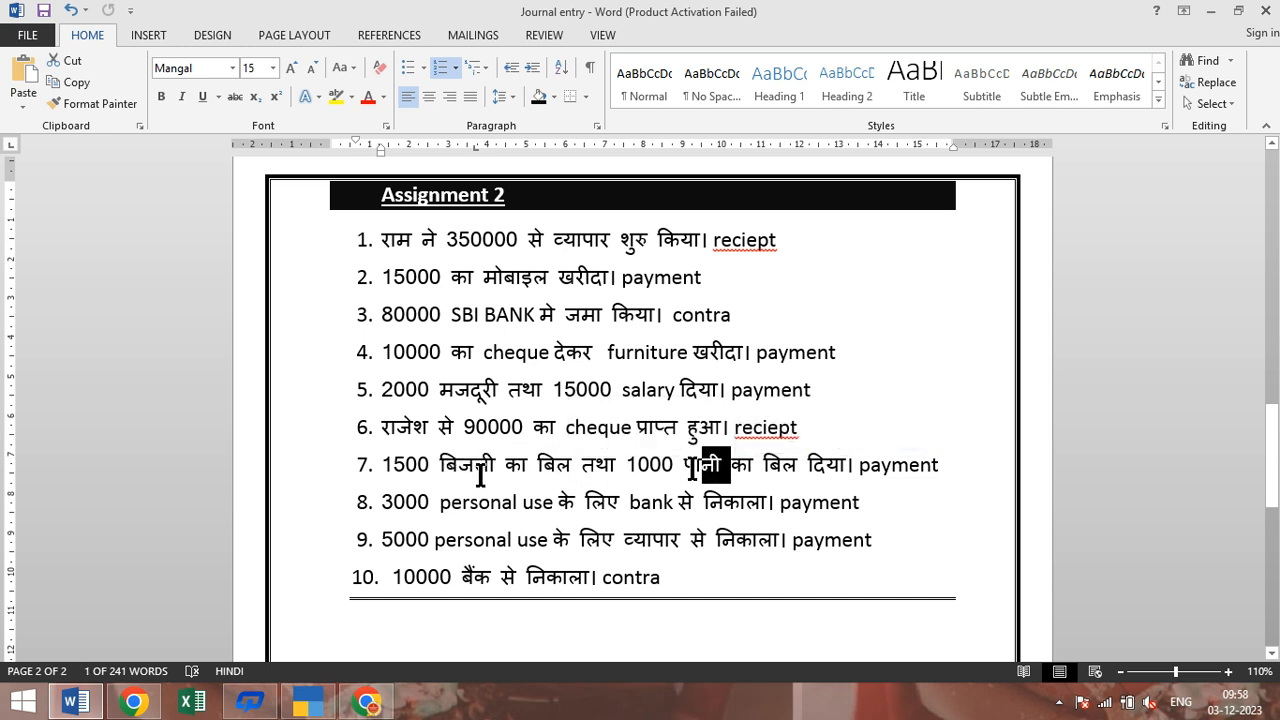
{"action": "left_click", "coordinate": [311, 705]}
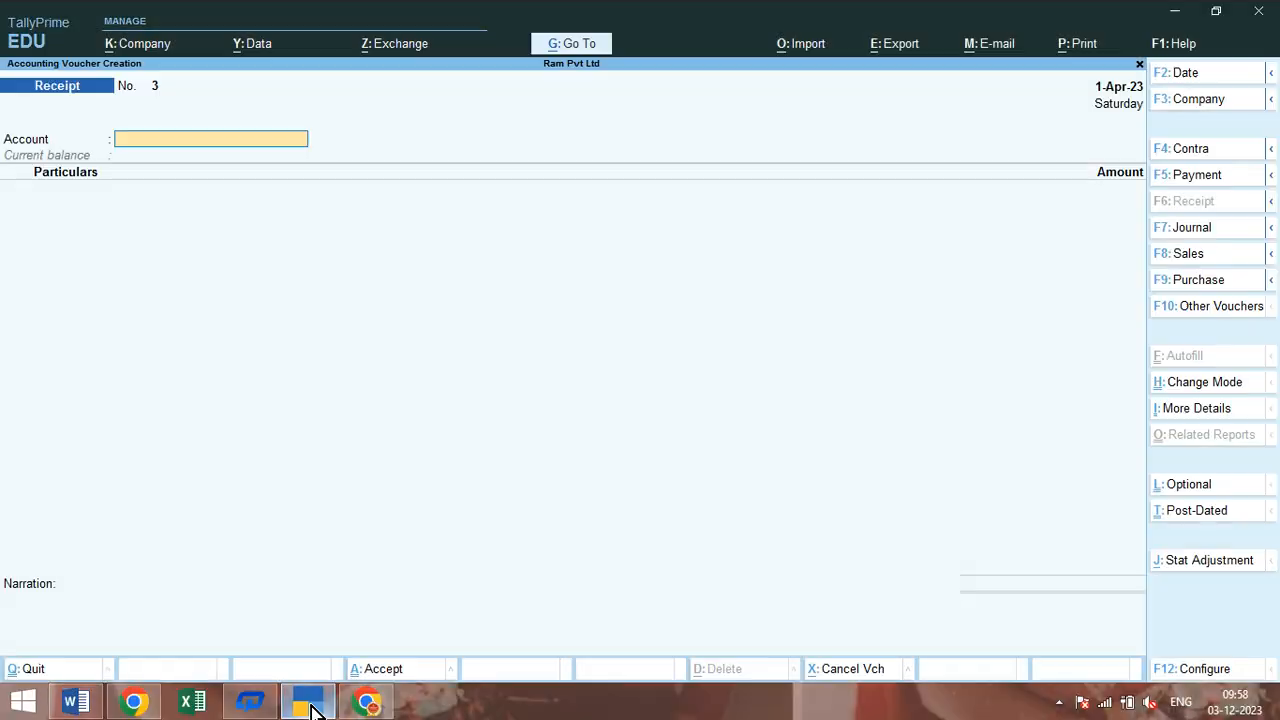
Leave the empty Receipt voucher and create an Electricity Bill ledger under Indirect Expenses
{"action": "key", "text": "Escape"}
{"action": "key", "text": "Return"}
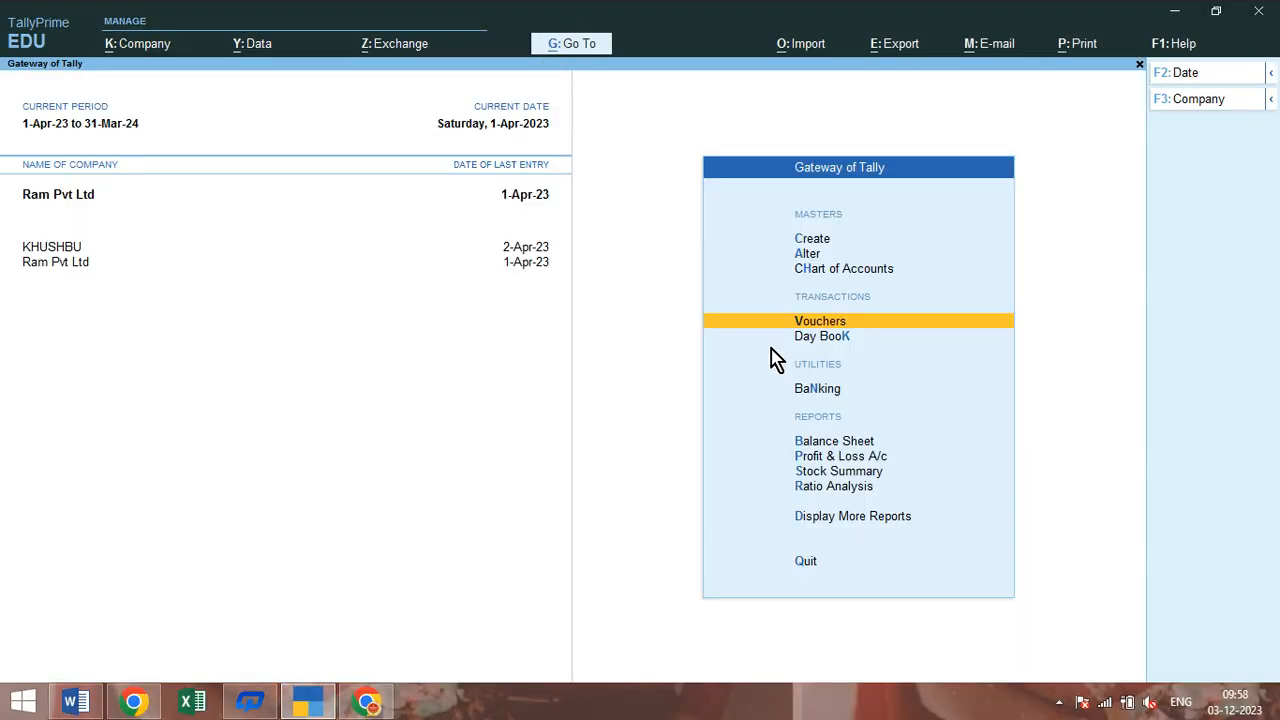
{"action": "key", "text": "Up"}
{"action": "key", "text": "Up"}
{"action": "key", "text": "Up"}
{"action": "key", "text": "Return"}
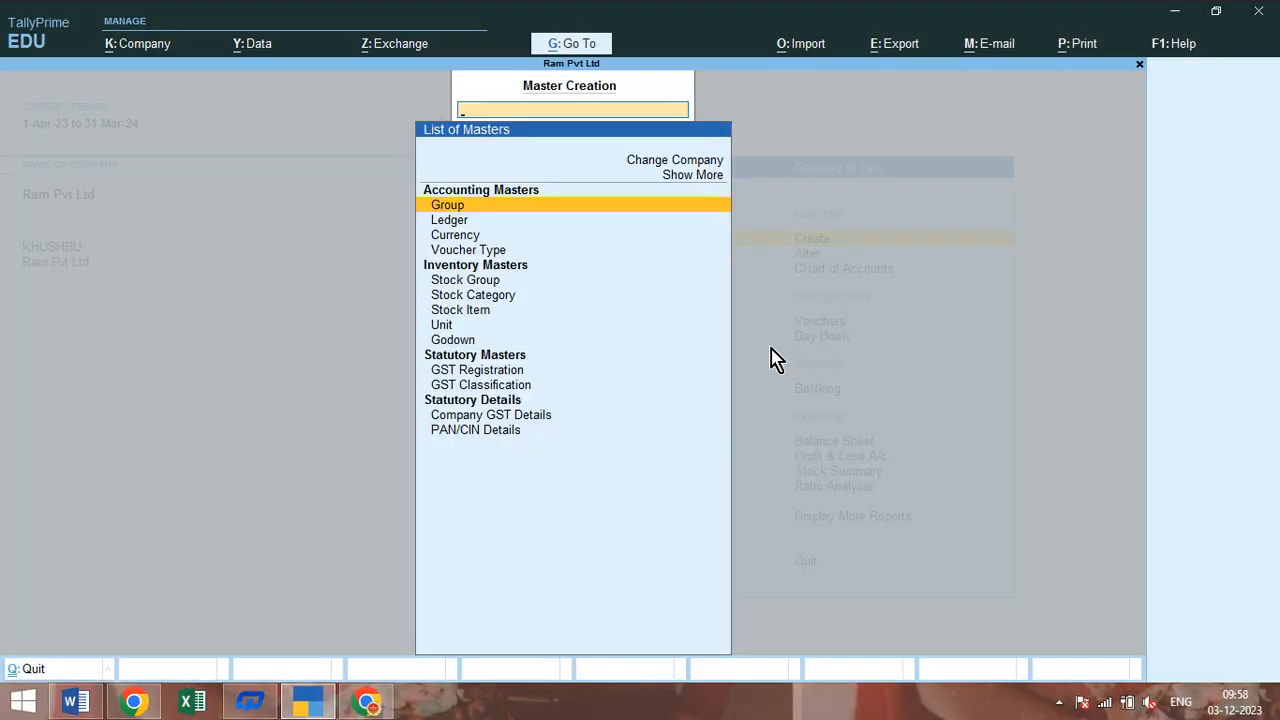
{"action": "key", "text": "Down"}
{"action": "key", "text": "Return"}
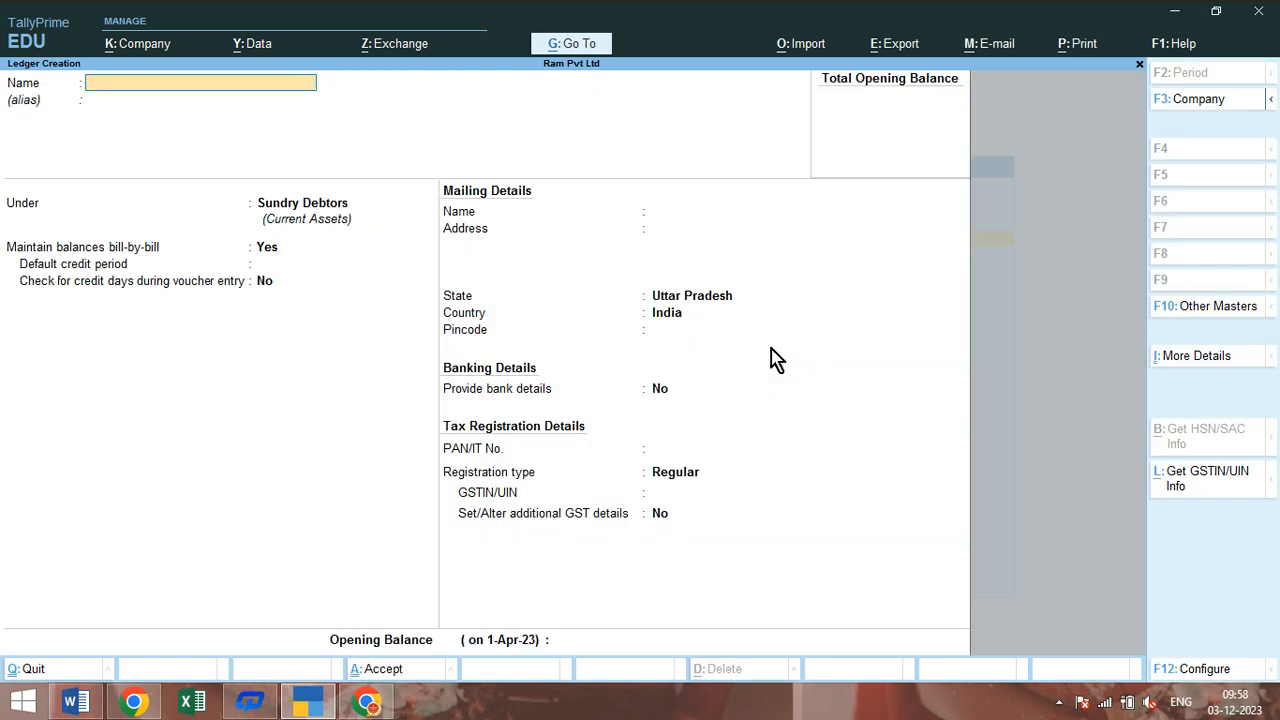
{"action": "type", "text": "Electricity Bill"}
{"action": "key", "text": "Return"}
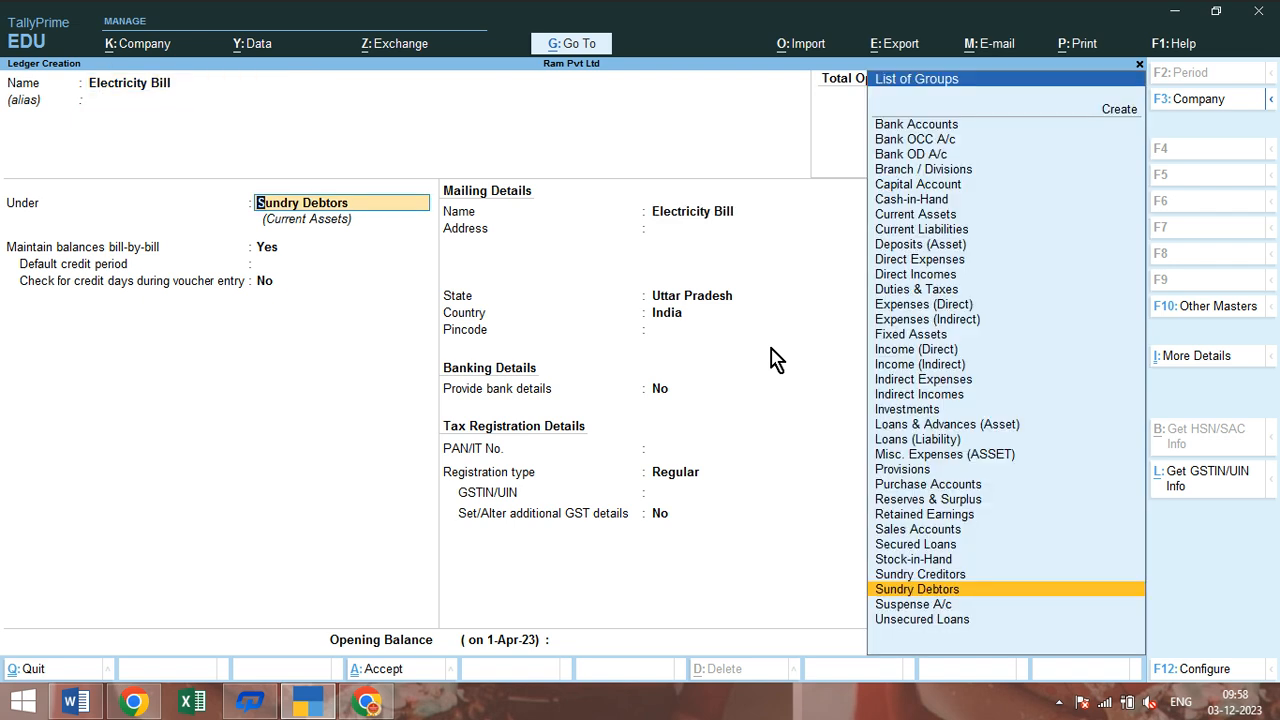
{"action": "type", "text": "Indi"}
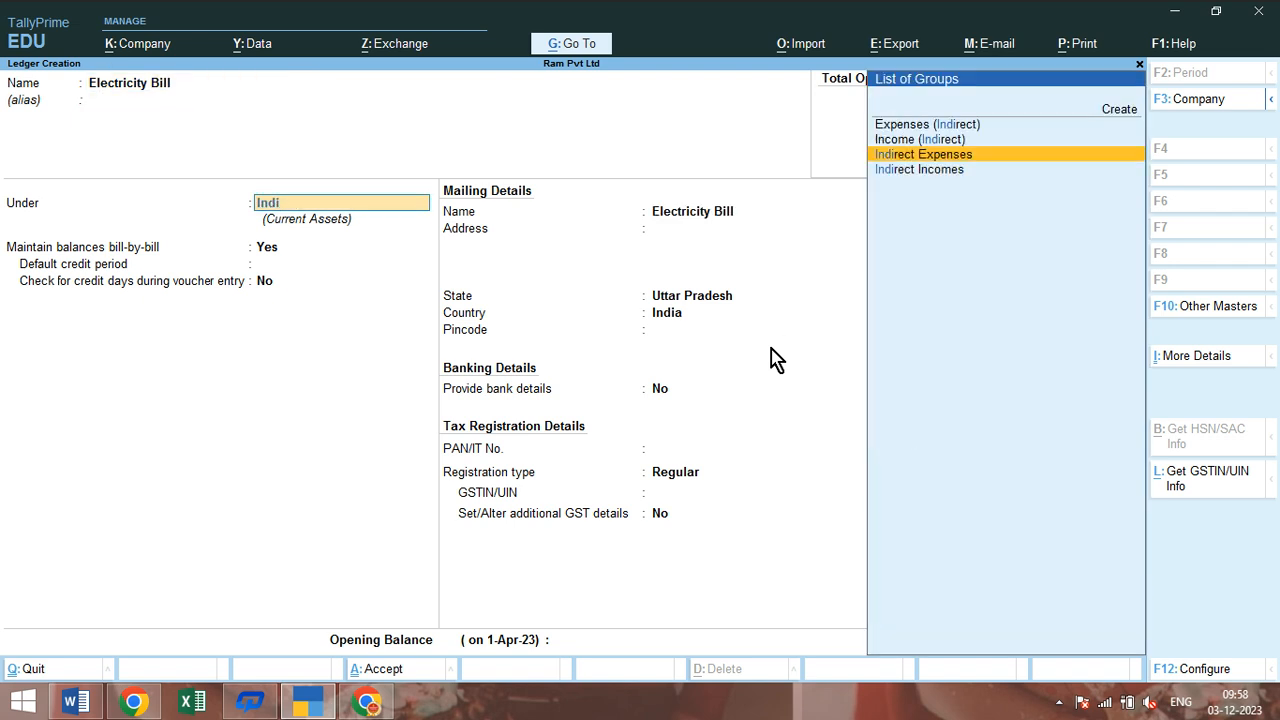
{"action": "key", "text": "Return"}
{"action": "key", "text": "ctrl+a"}
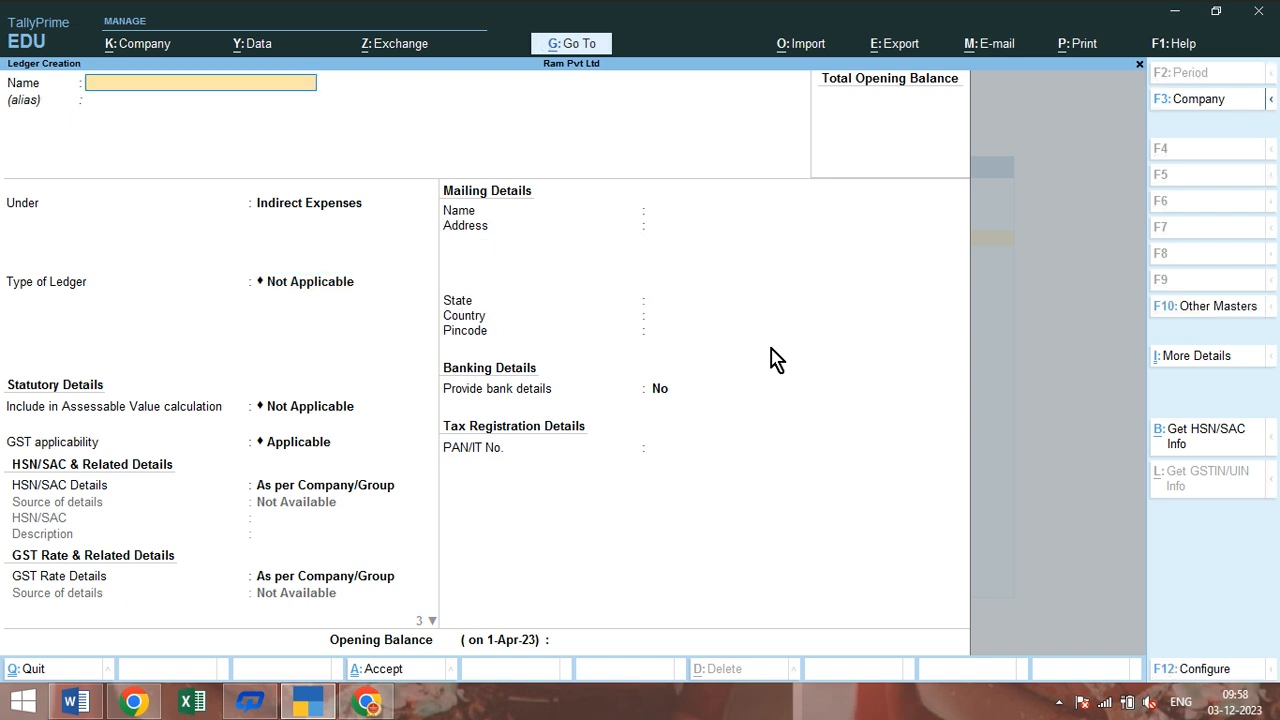
Create a Water Bill ledger under Indirect Expenses and return to the Gateway of Tally
{"action": "type", "text": "Water Bill"}
{"action": "key", "text": "Return"}
{"action": "key", "text": "Return"}
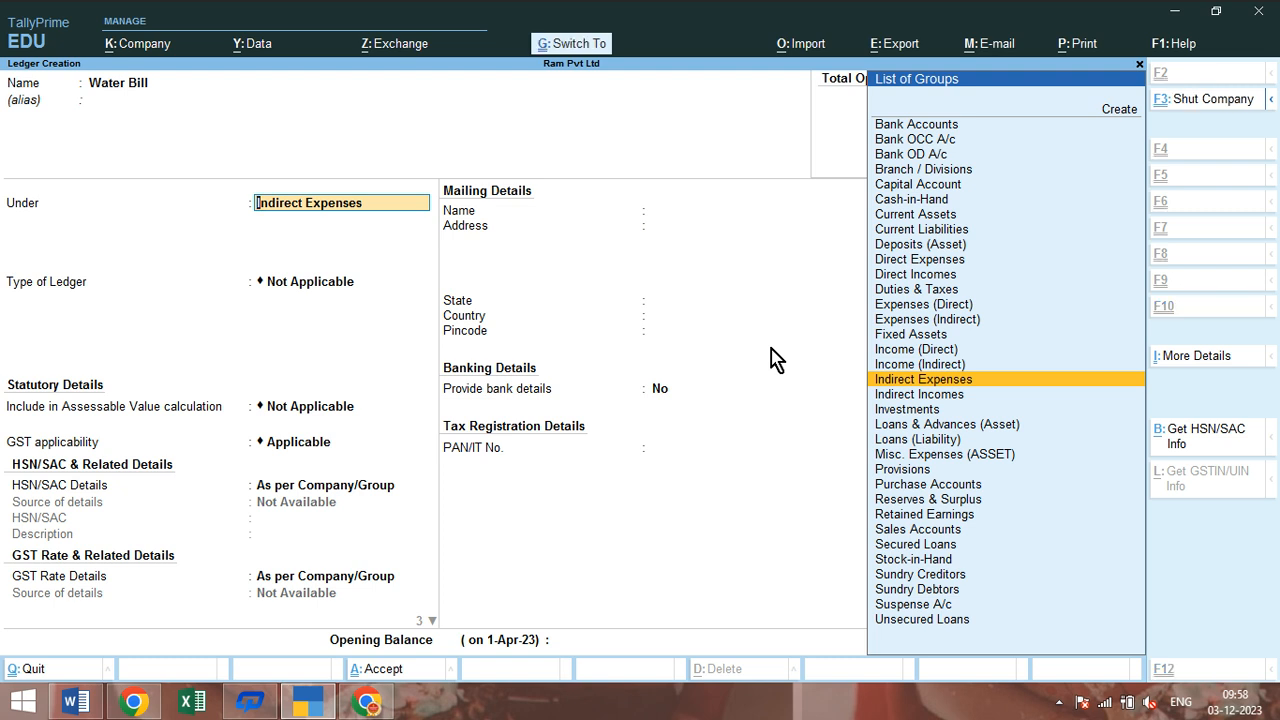
{"action": "key", "text": "Return"}
{"action": "key", "text": "ctrl+a"}
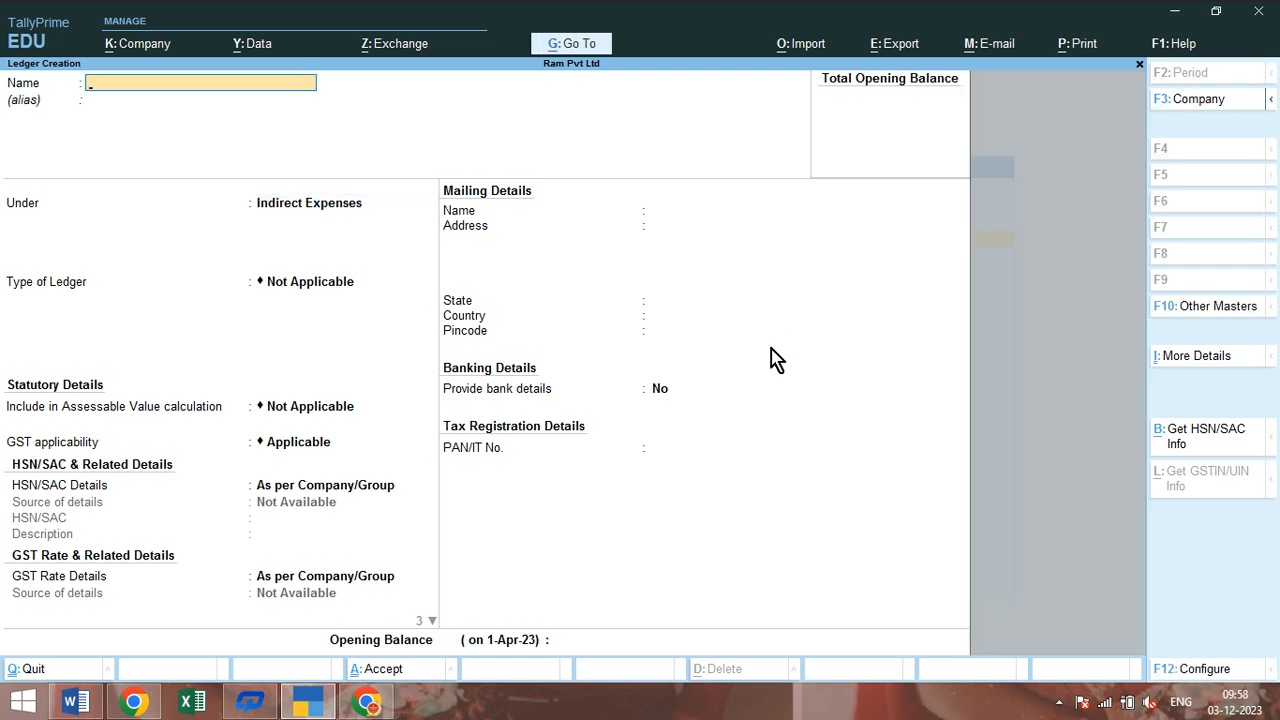
{"action": "key", "text": "Escape"}
{"action": "key", "text": "Escape"}
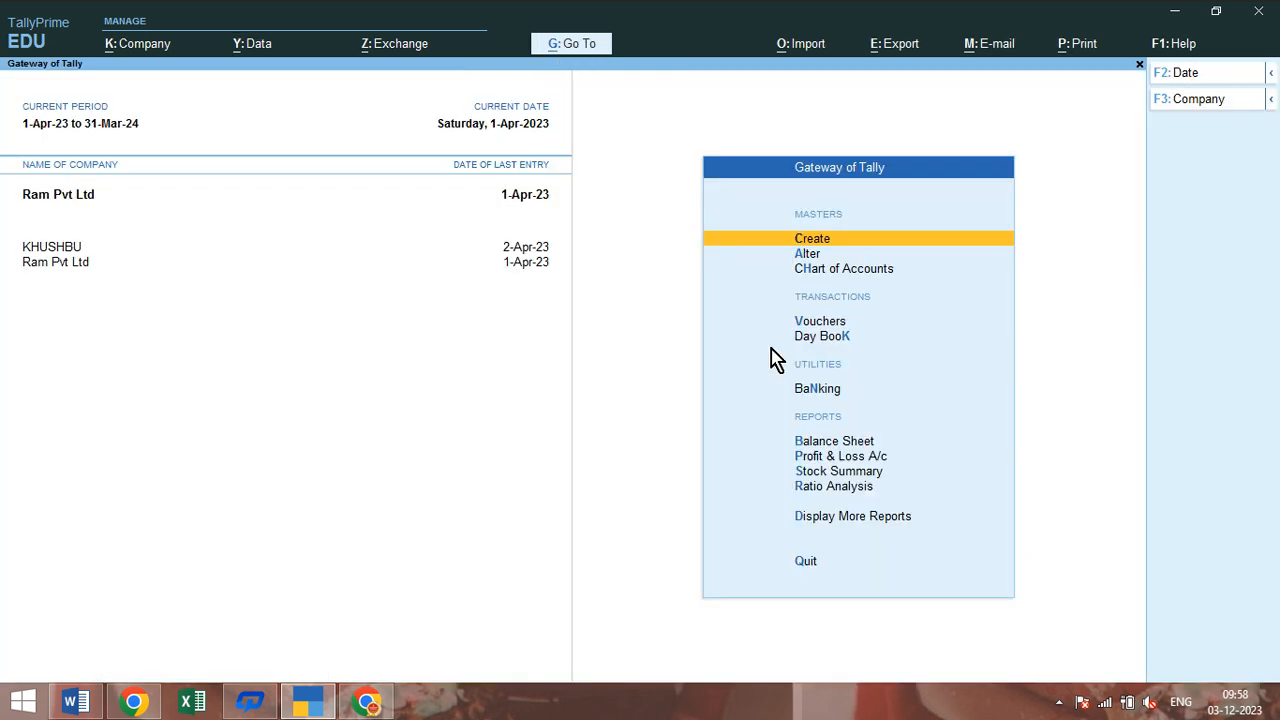
Start a Payment voucher from the Cash account and enter 1,500 for Electricity Bill
{"action": "key", "text": "v"}
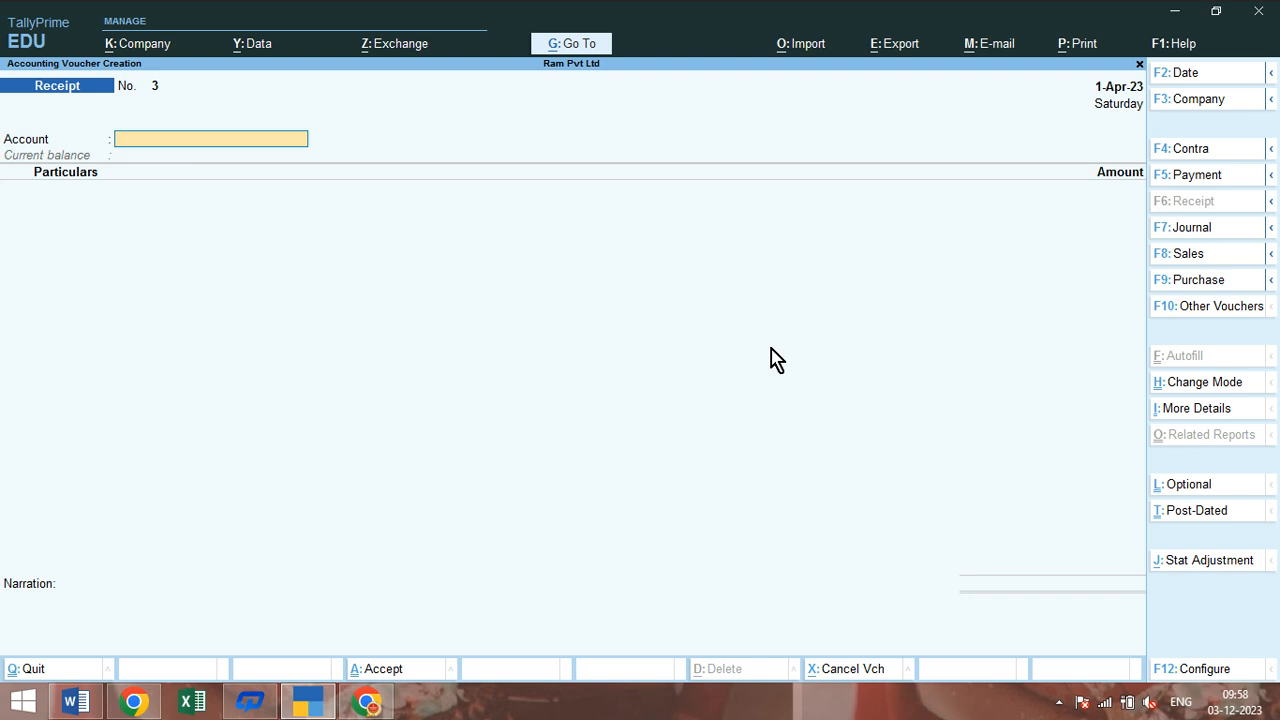
{"action": "key", "text": "F5"}
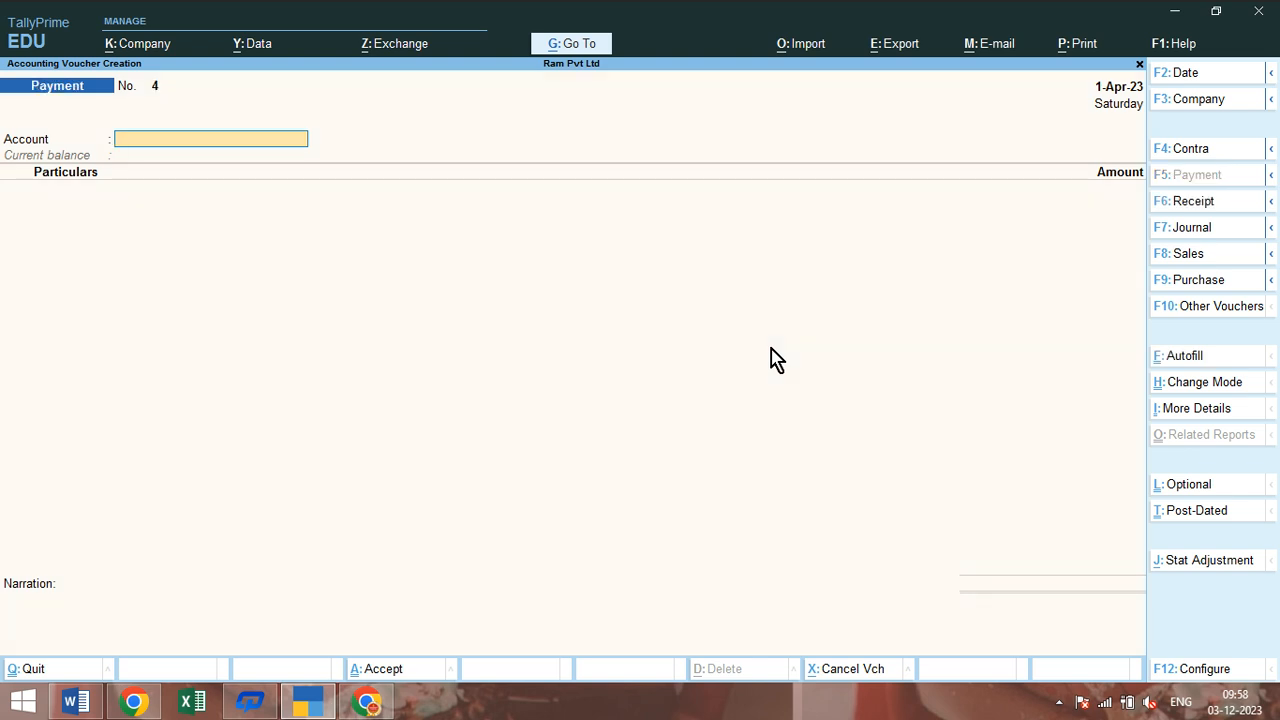
{"action": "type", "text": "Cas"}
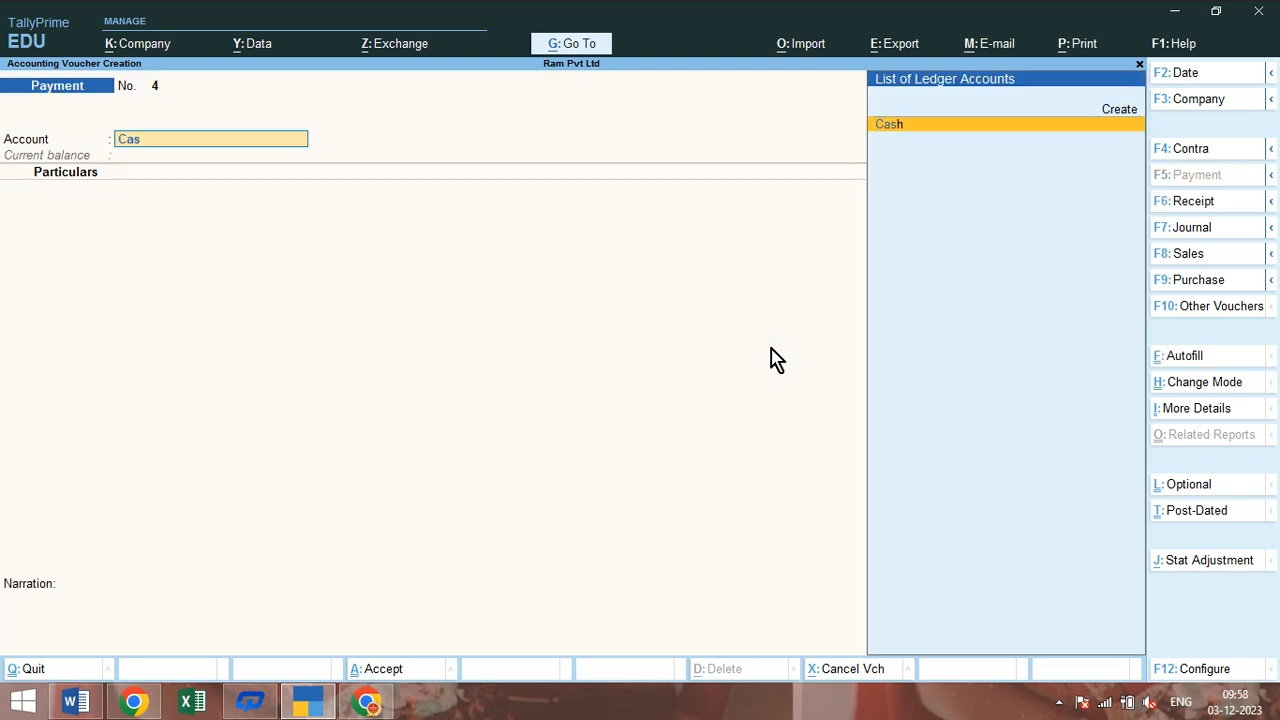
{"action": "key", "text": "Return"}
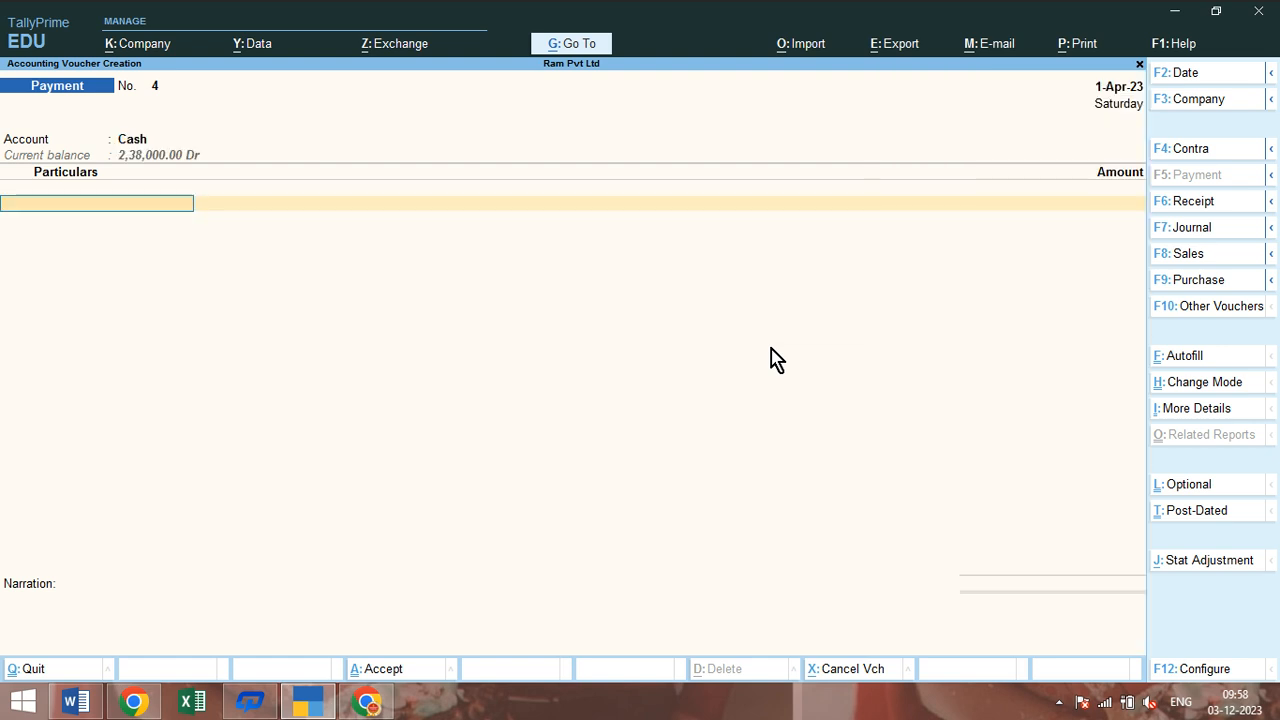
{"action": "type", "text": "el"}
{"action": "key", "text": "Return"}
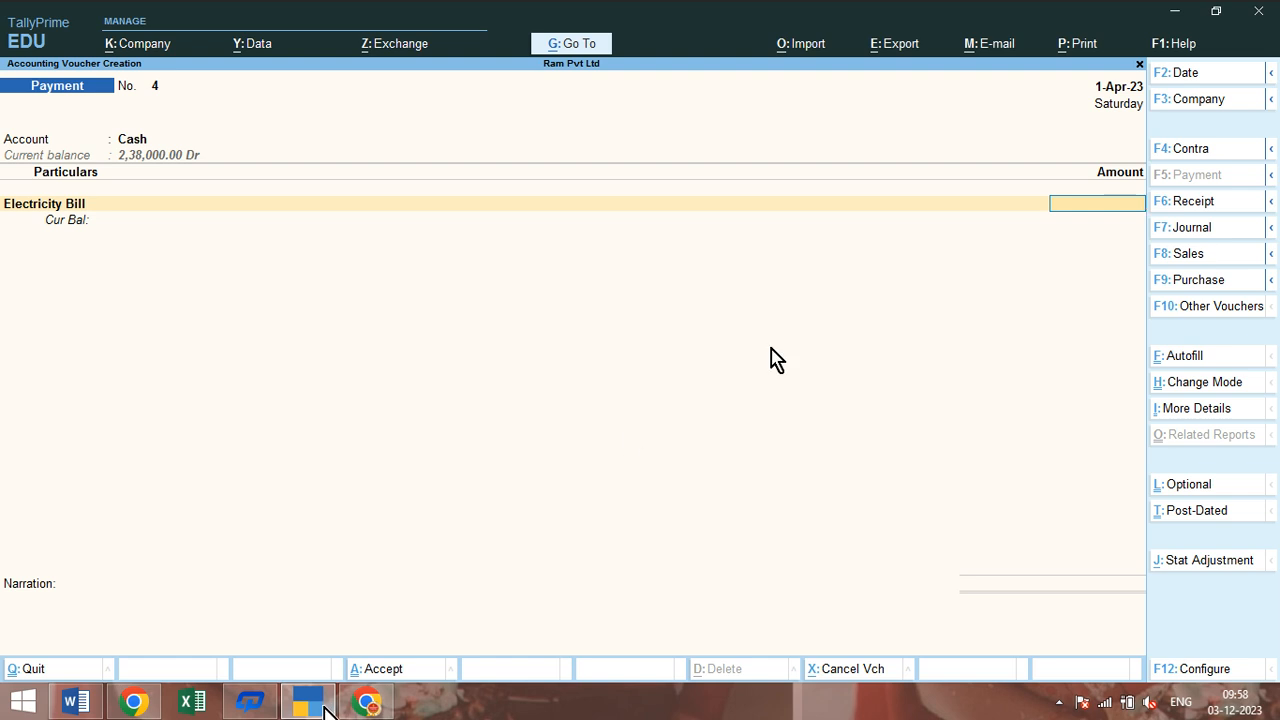
{"action": "type", "text": "1500"}
{"action": "key", "text": "Return"}
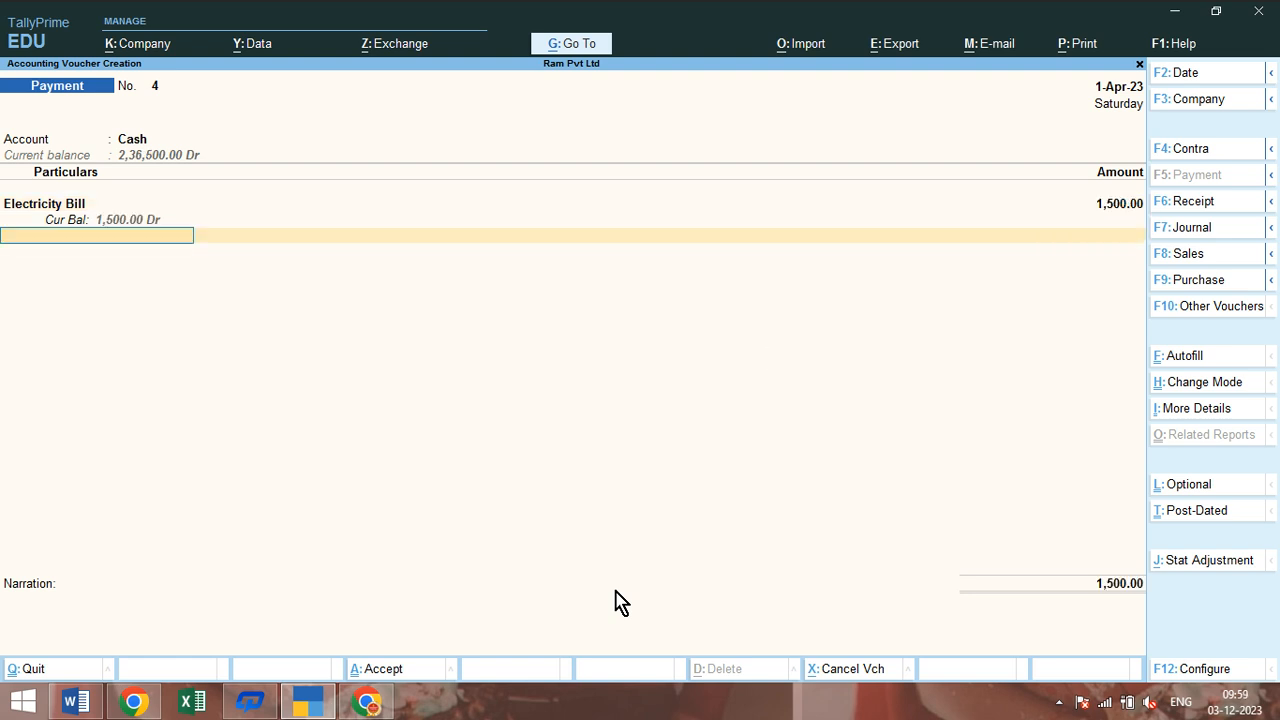
Add Water Bill with 1,000 to the Payment voucher and save it without a narration
{"action": "type", "text": "Wat"}
{"action": "key", "text": "Return"}
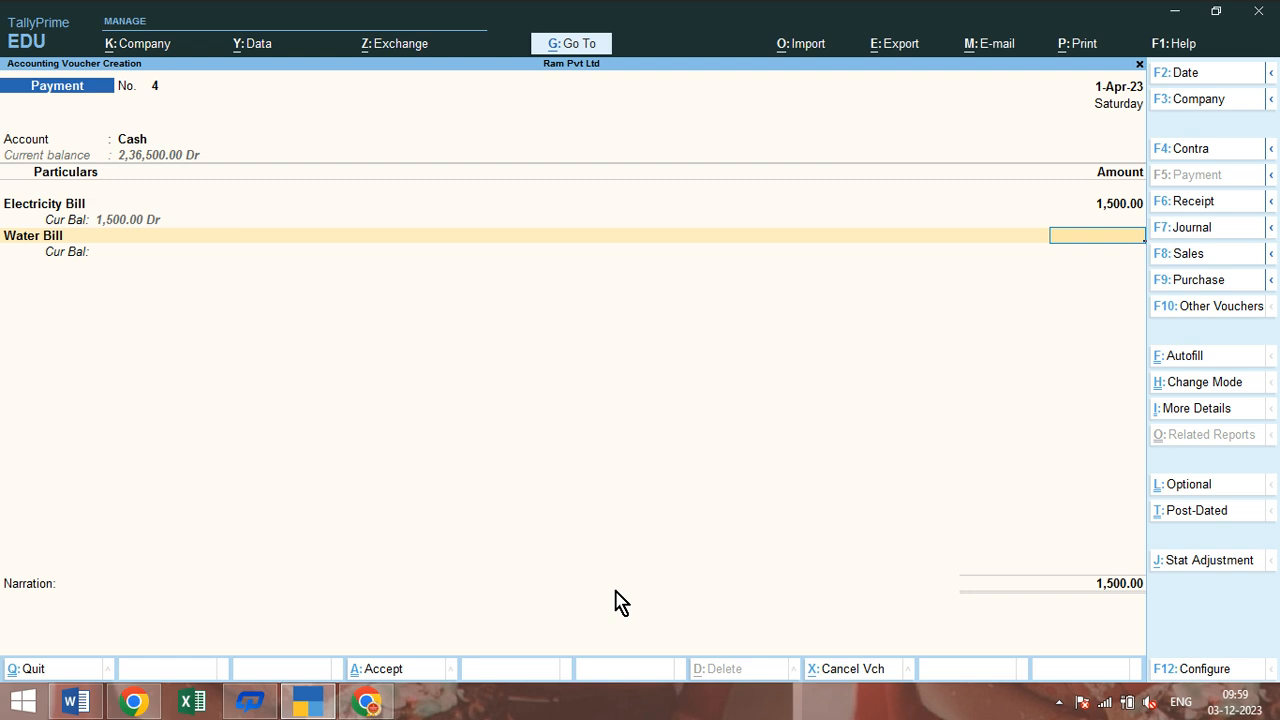
{"action": "type", "text": "1000"}
{"action": "key", "text": "Return"}
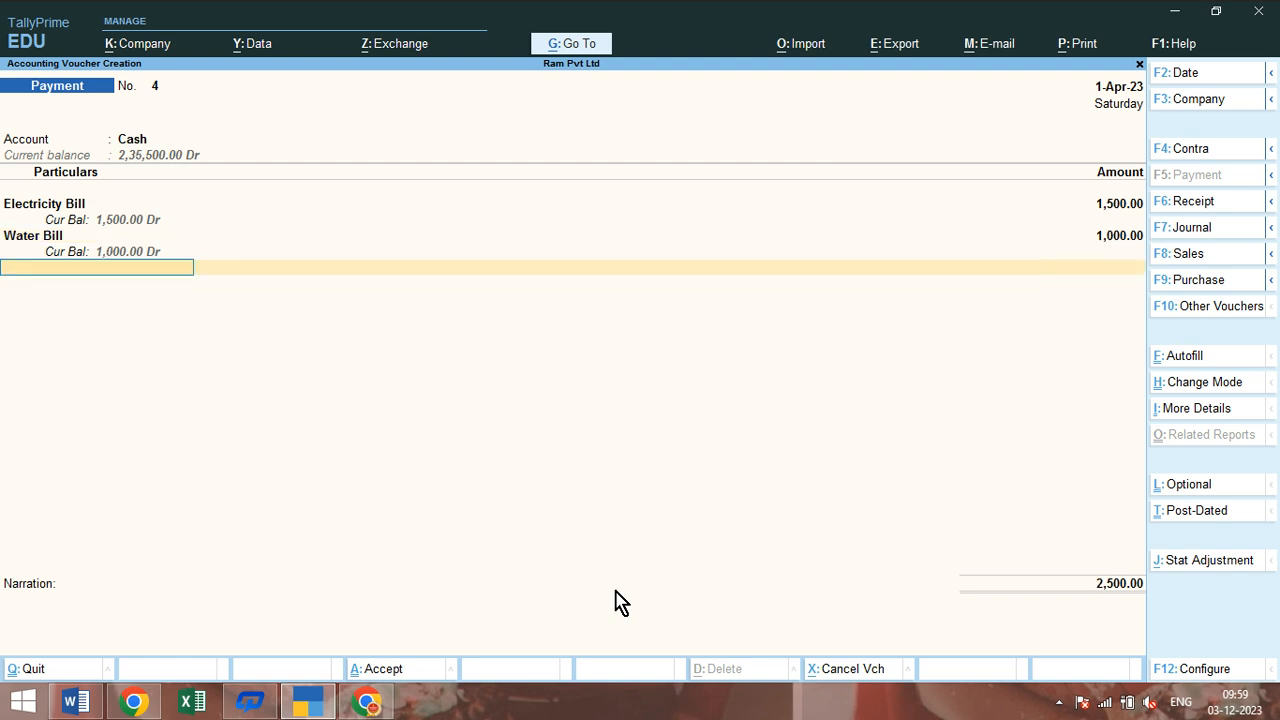
{"action": "key", "text": "Return"}
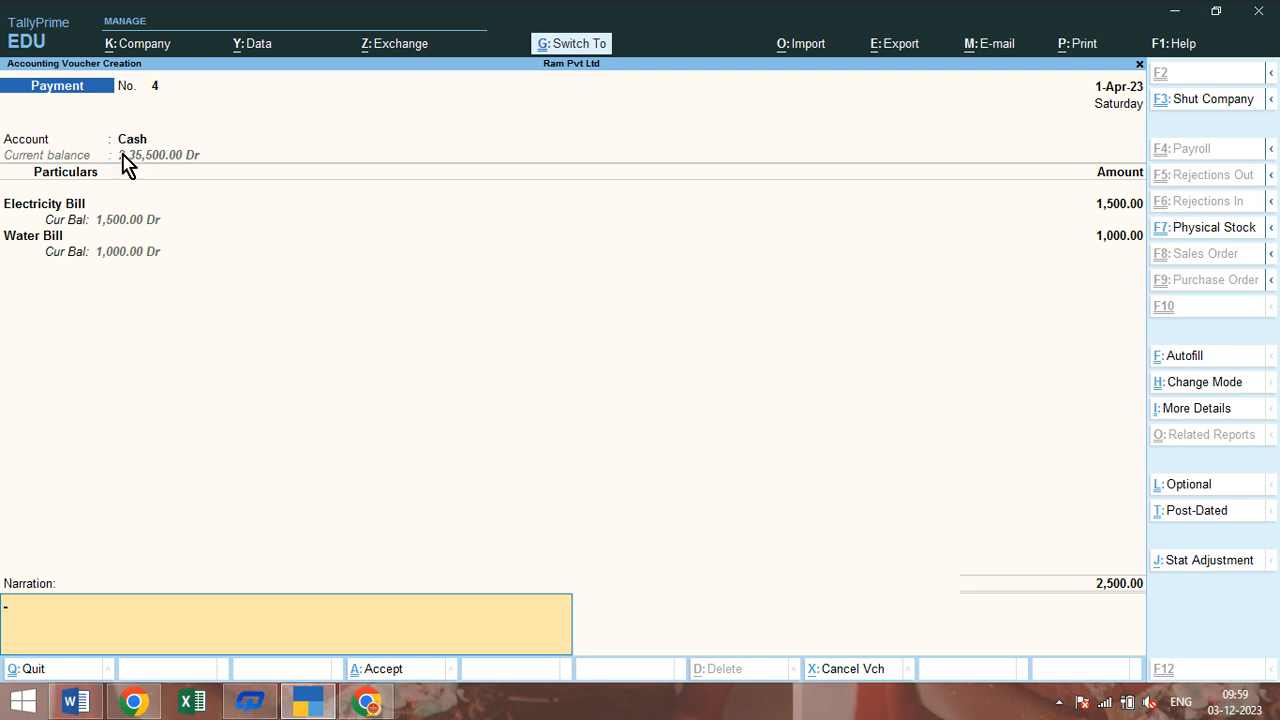
{"action": "key", "text": "ctrl+a"}
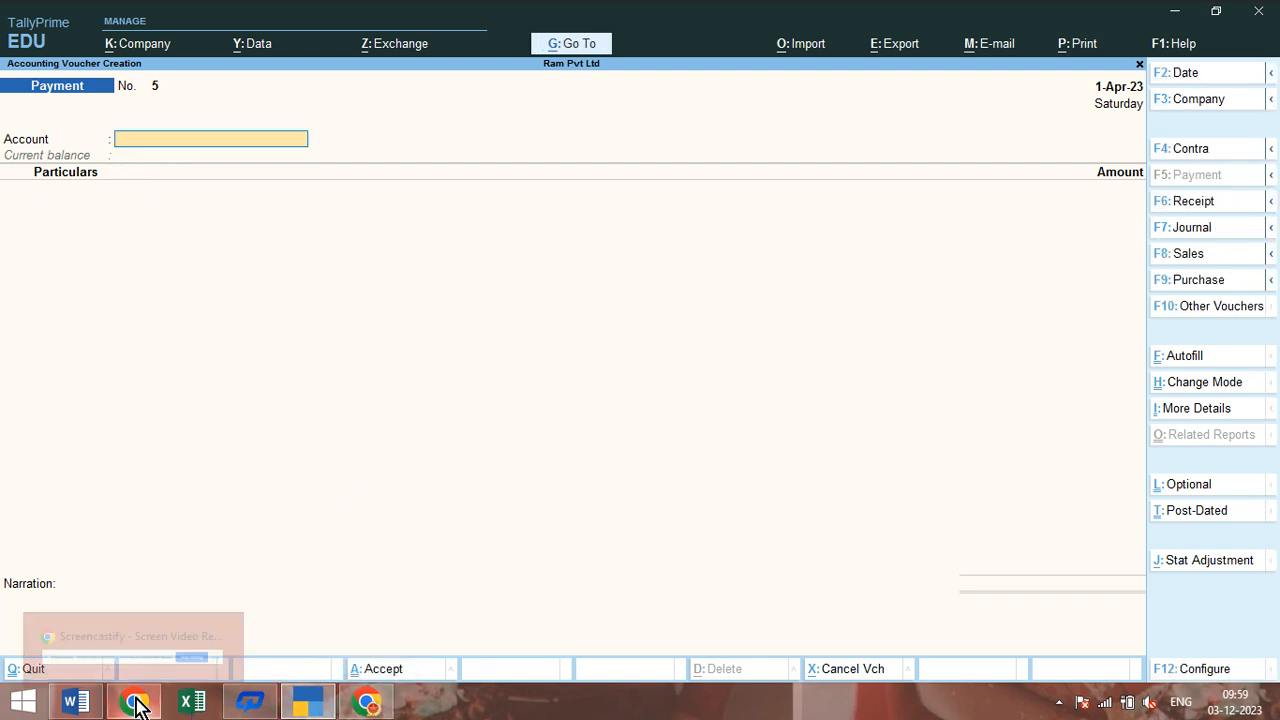
Check the eighth Assignment 2 transaction in Word, and return to TallyPrime to leave the empty Payment voucher
{"action": "left_click", "coordinate": [103, 704]}
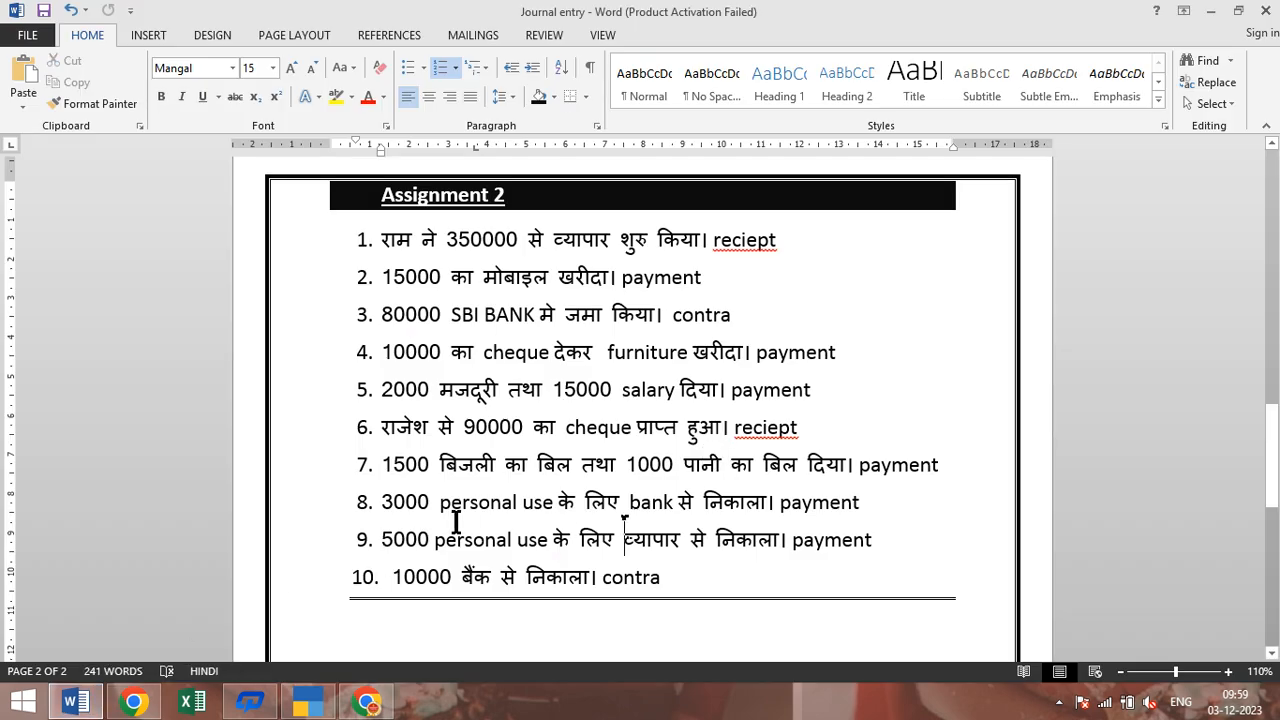
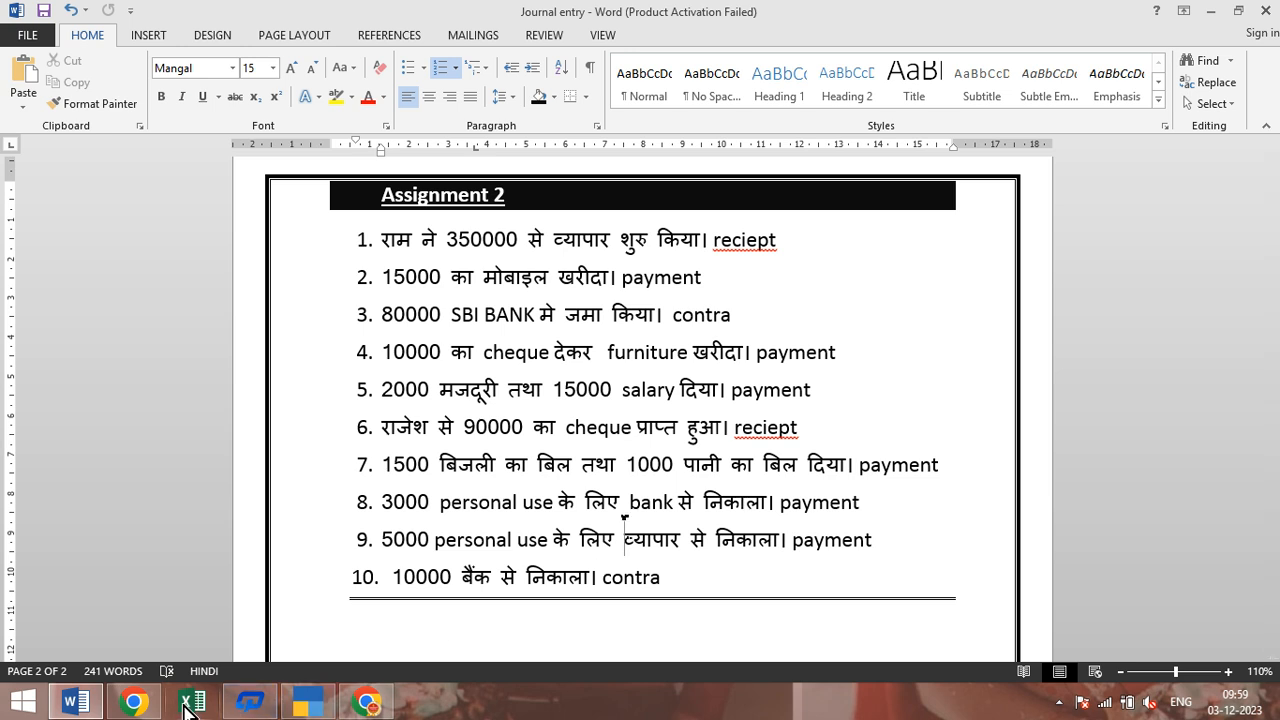
{"action": "left_click", "coordinate": [85, 705]}
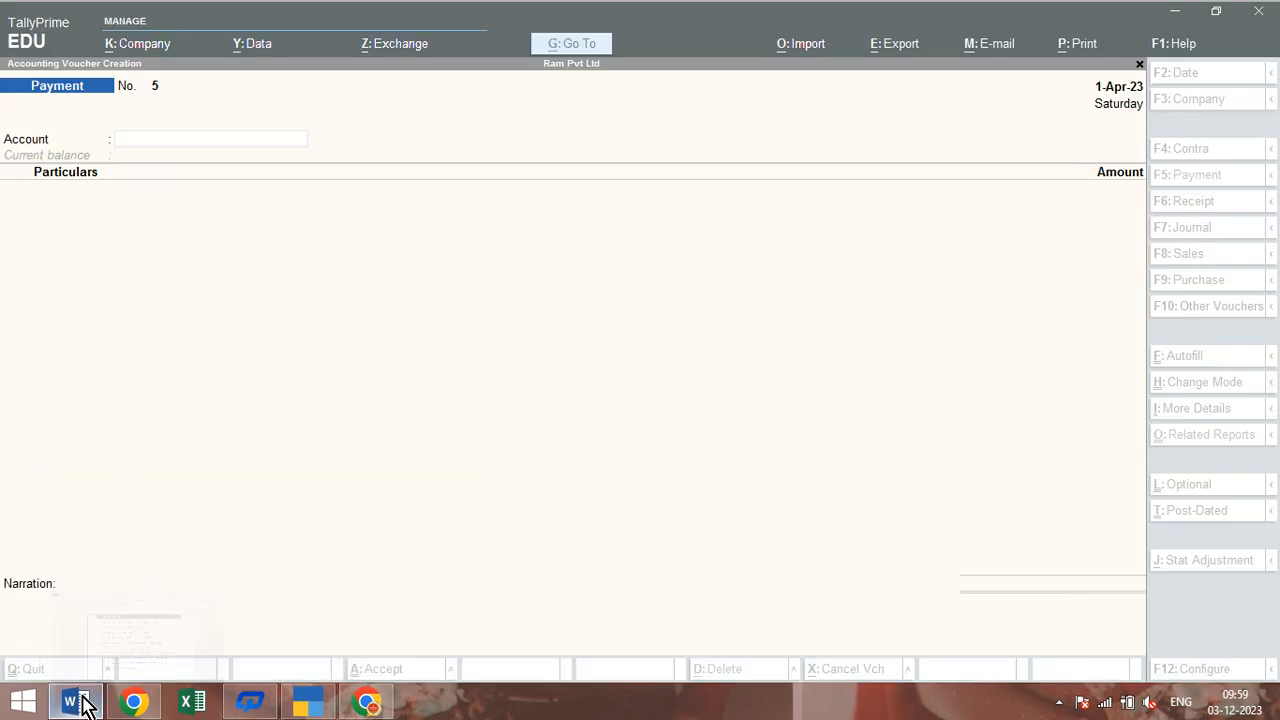
{"action": "key", "text": "Escape"}
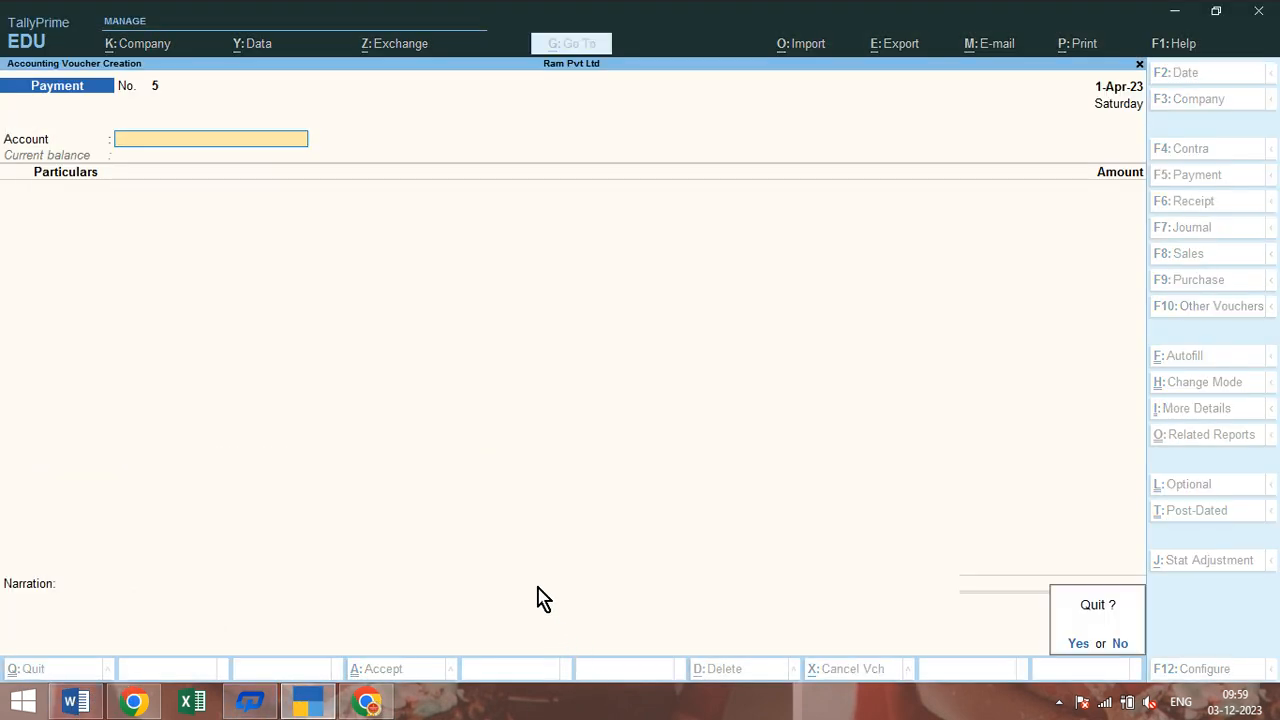
{"action": "key", "text": "y"}
Create a Drawing A/c ledger under Capital Account and return to the Gateway of Tally
{"action": "key", "text": "Up"}
{"action": "key", "text": "Up"}
{"action": "key", "text": "Up"}
{"action": "key", "text": "Return"}
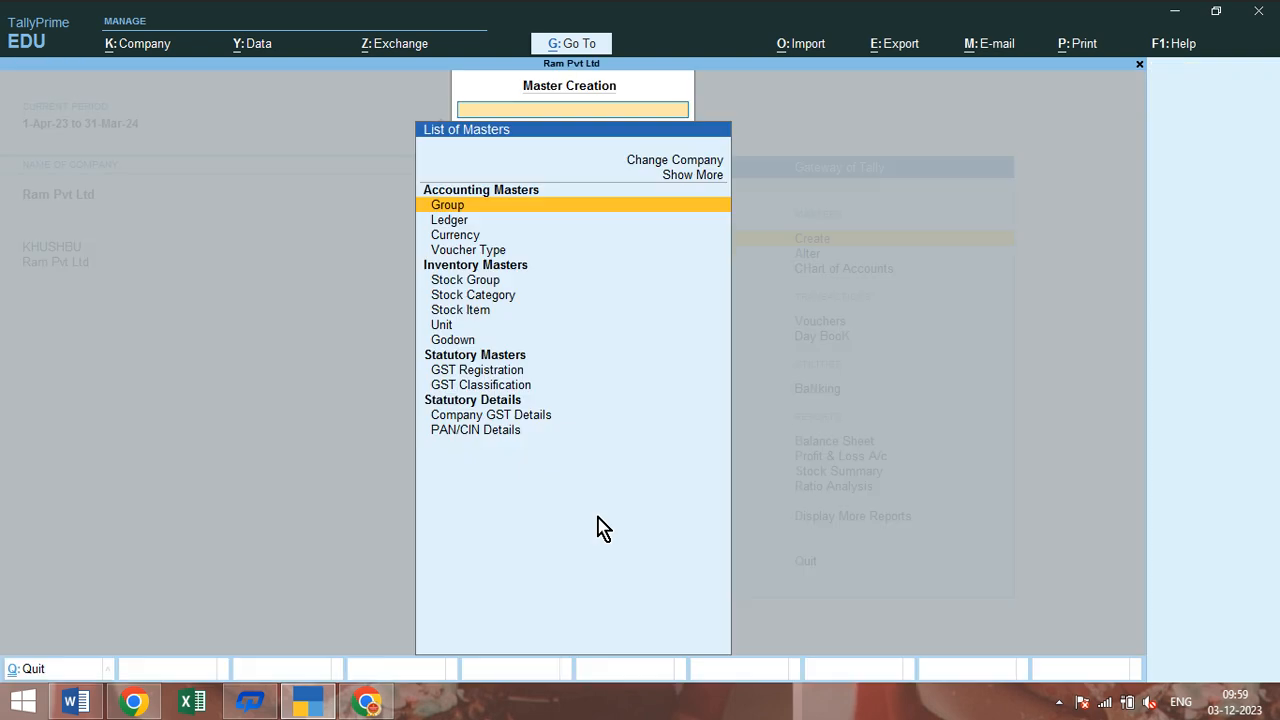
{"action": "key", "text": "Down"}
{"action": "key", "text": "Return"}
{"action": "type", "text": "D"}
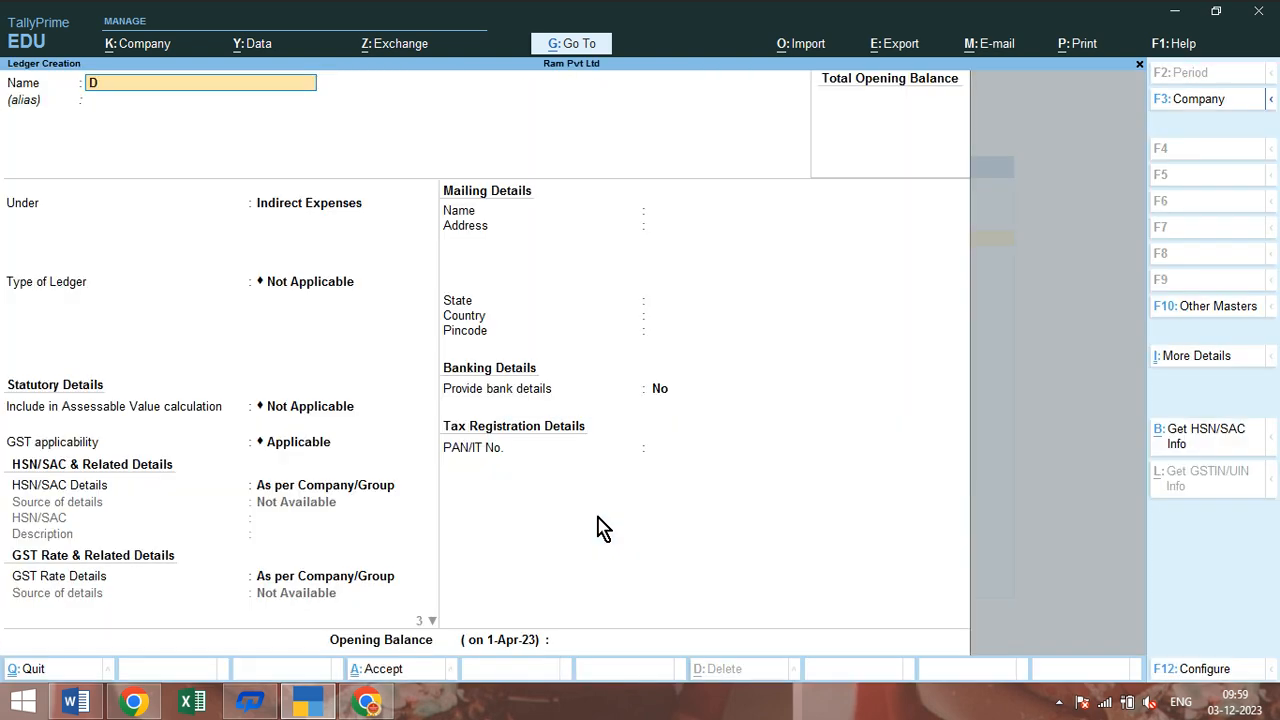
{"action": "type", "text": "rawing A/c"}
{"action": "key", "text": "Return"}
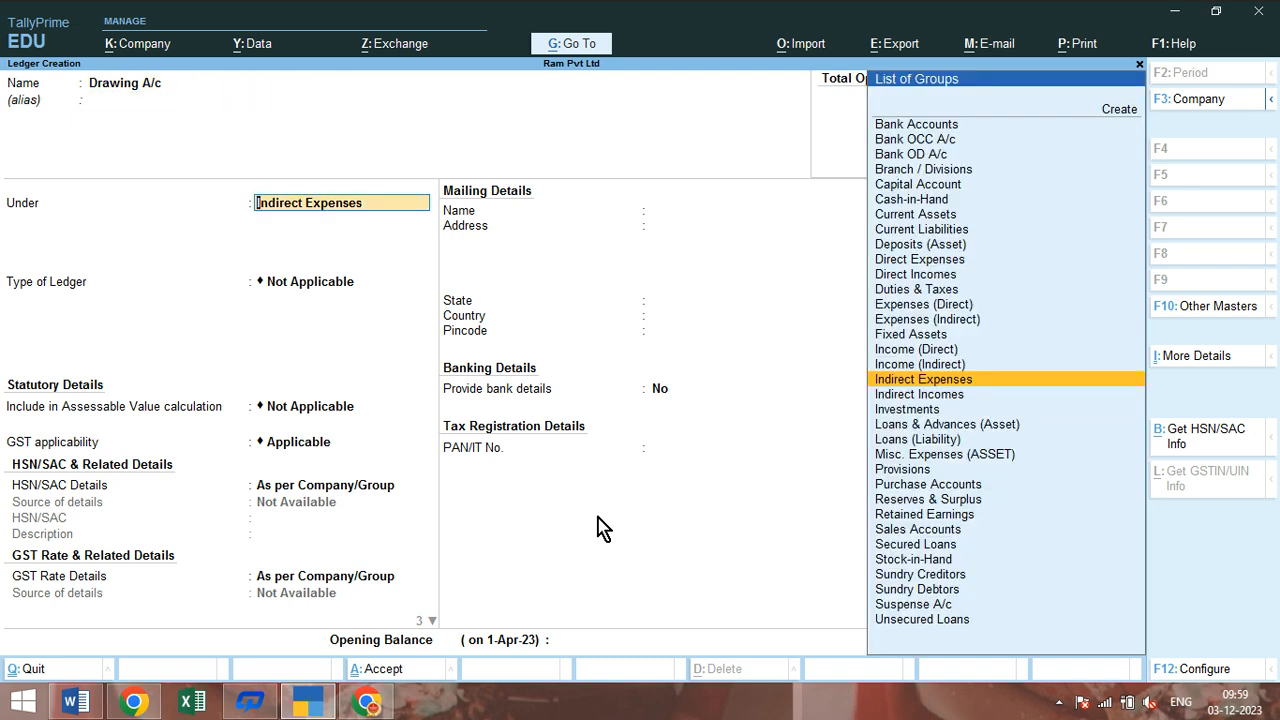
{"action": "type", "text": "Cap"}
{"action": "key", "text": "Return"}
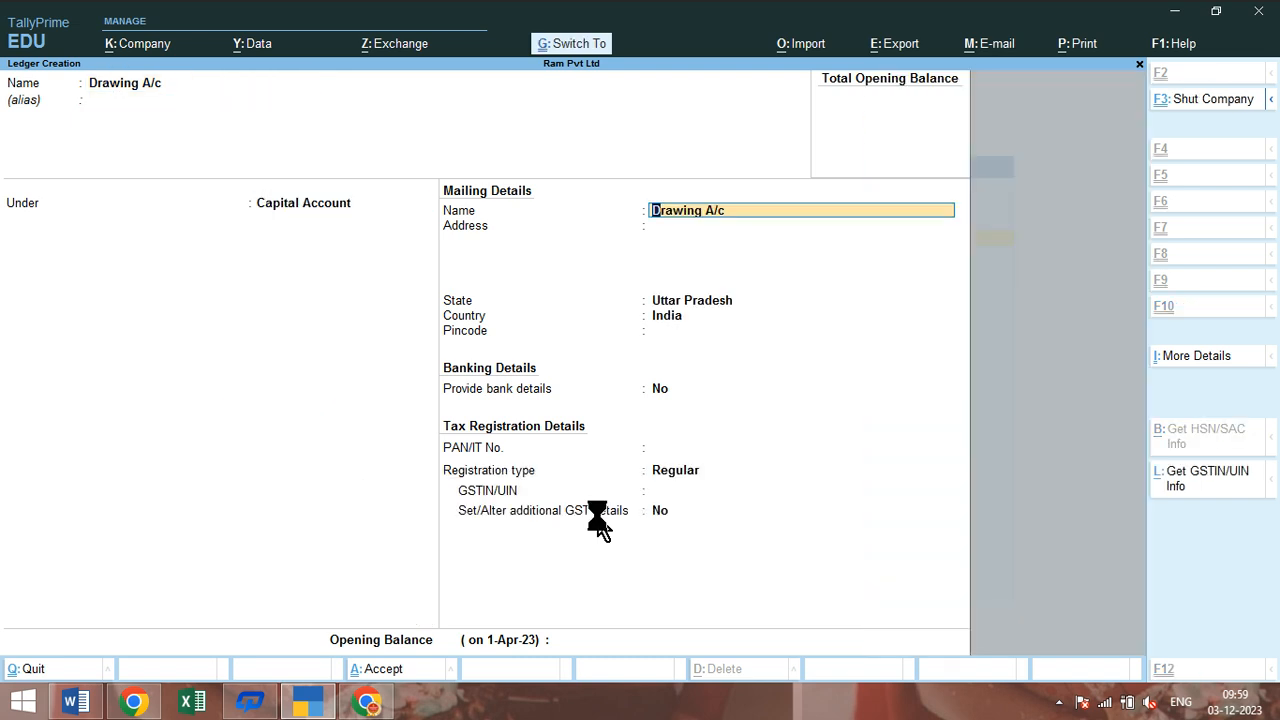
{"action": "key", "text": "ctrl+a"}
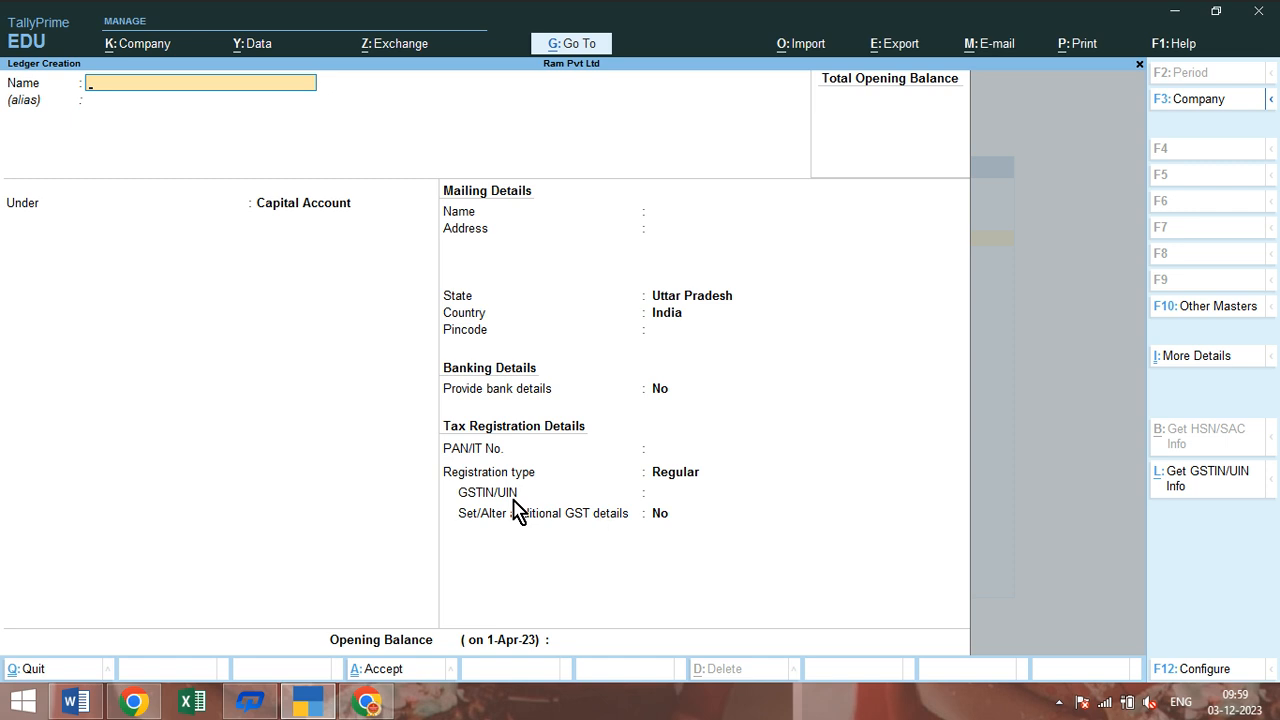
{"action": "key", "text": "Escape"}
{"action": "key", "text": "Escape"}
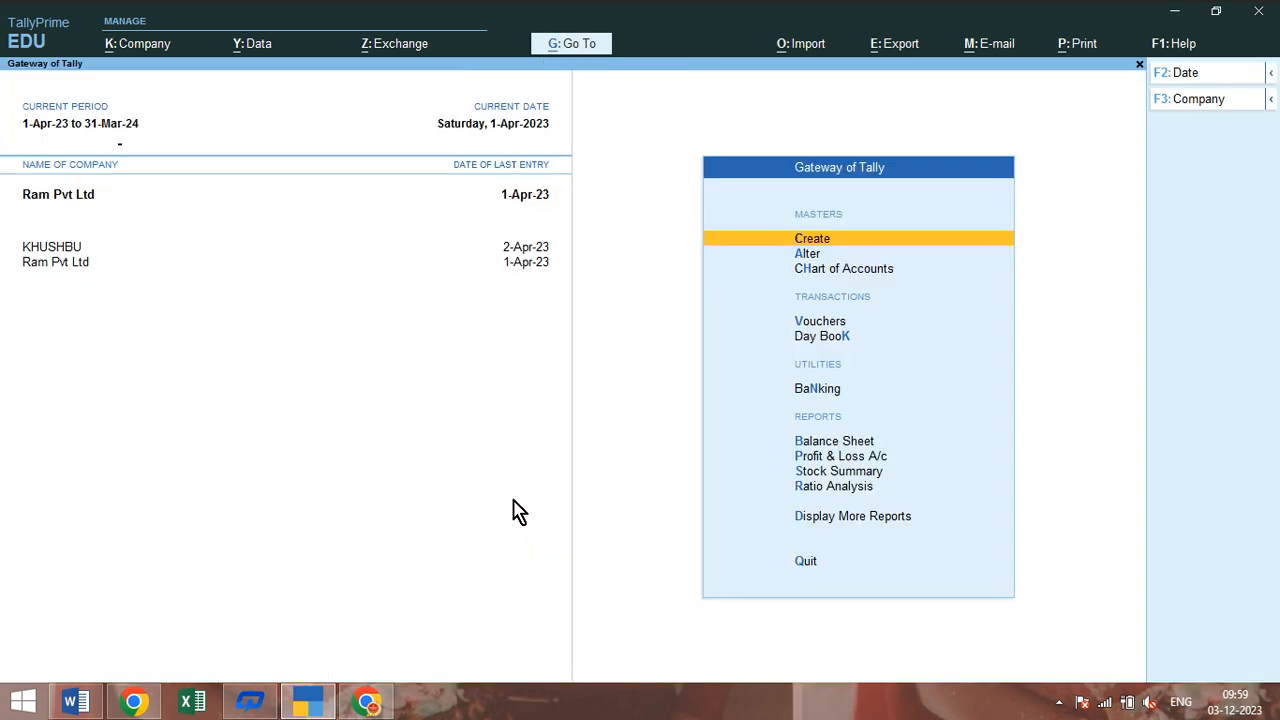
Start a Payment voucher for the eighth Word transaction, with Sbi Bank as the account and Drawing A/c in the particulars
{"action": "key", "text": "v"}
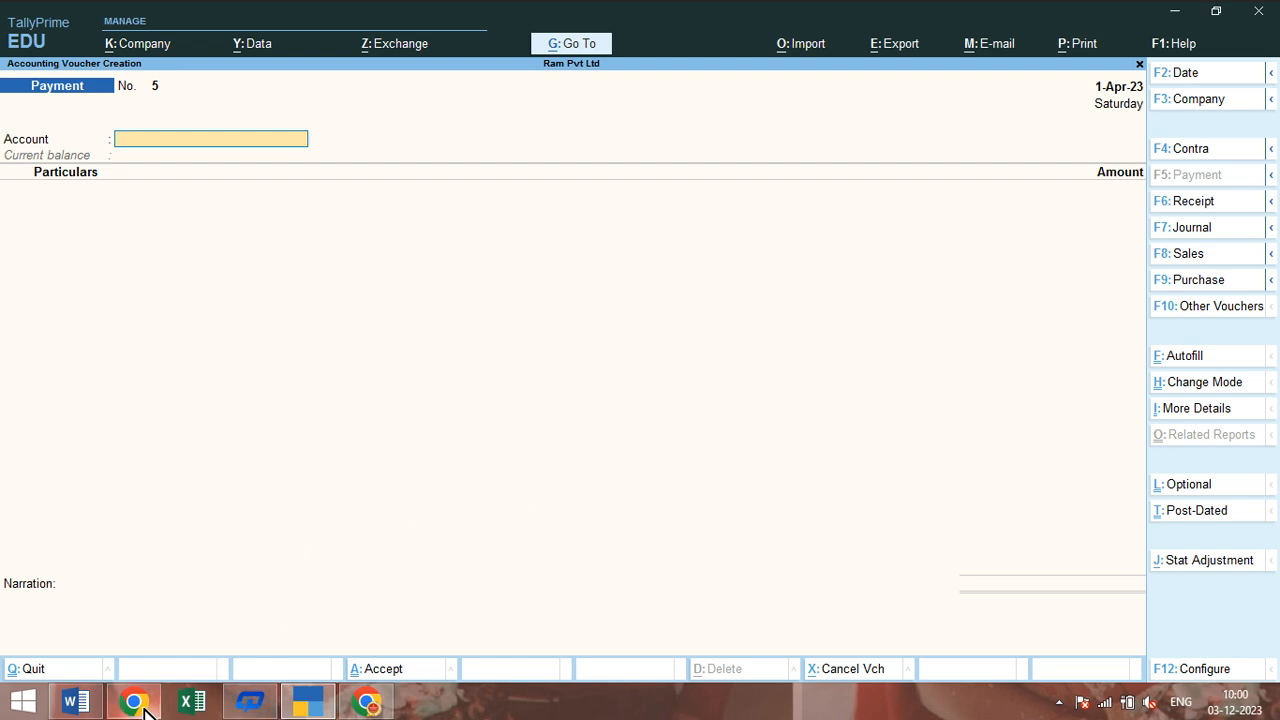
{"action": "left_click", "coordinate": [106, 704]}
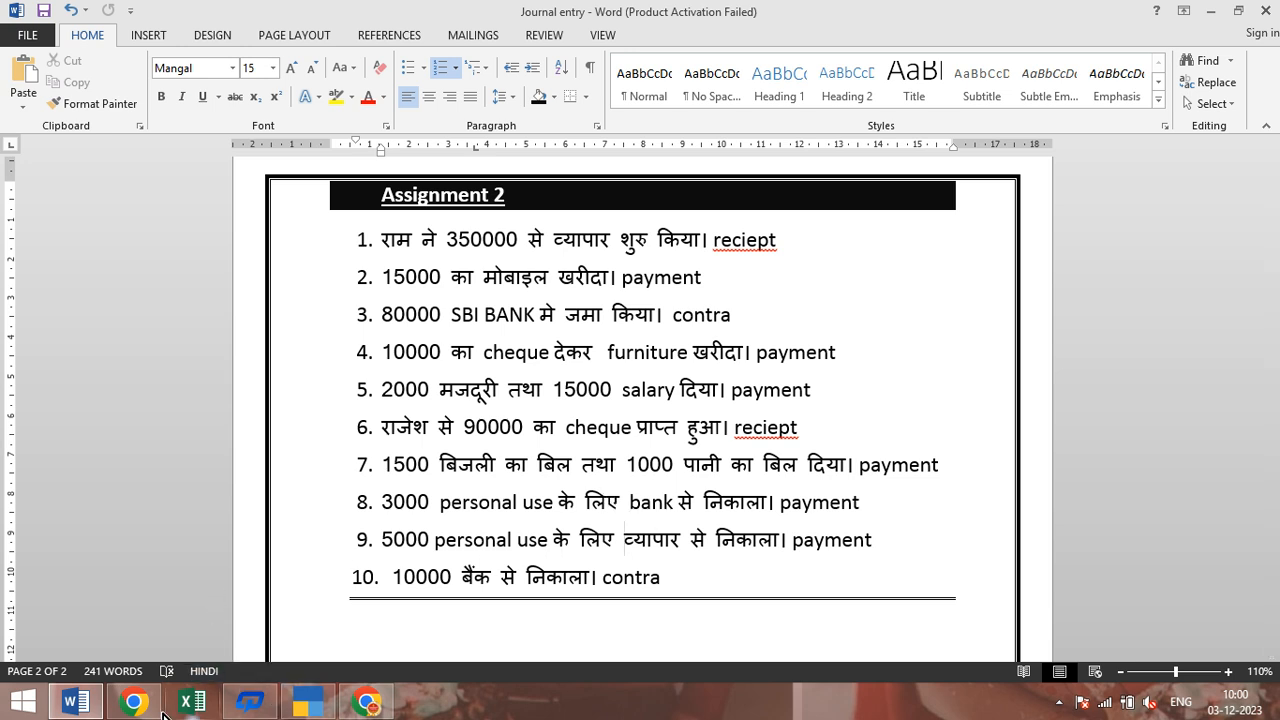
{"action": "left_click", "coordinate": [310, 703]}
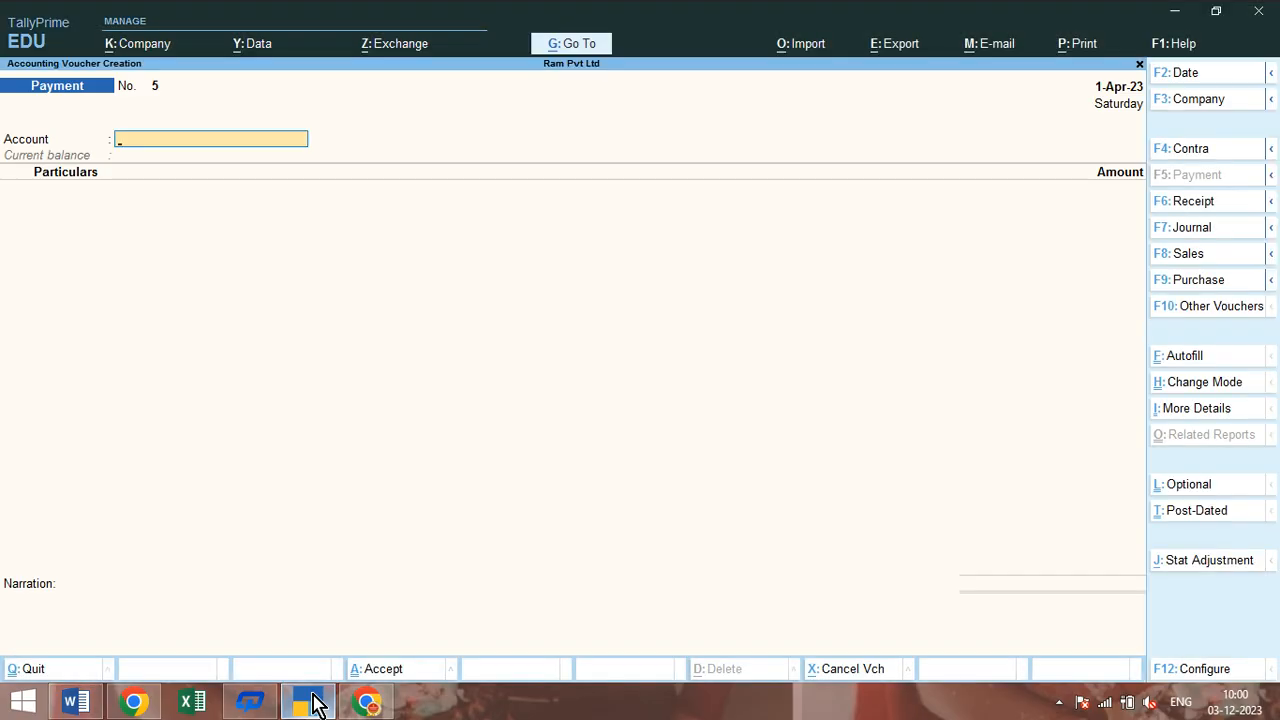
{"action": "type", "text": "Sb"}
{"action": "key", "text": "Return"}
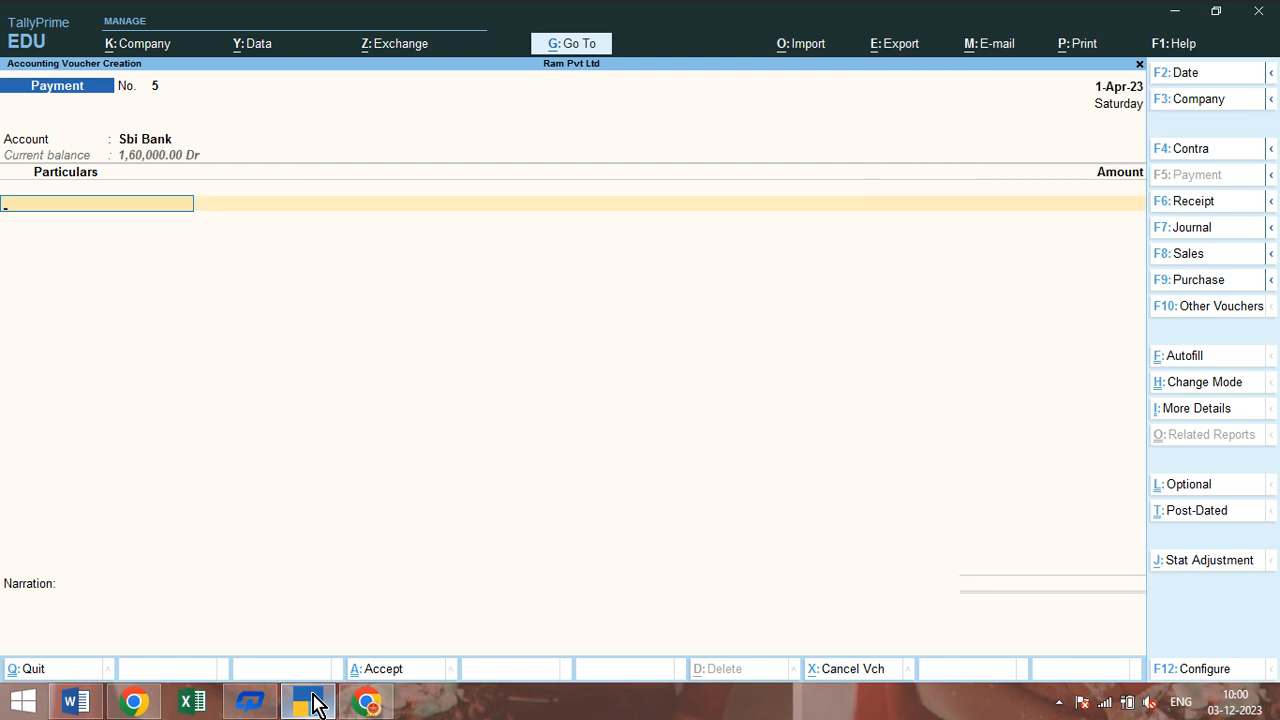
{"action": "type", "text": "dr"}
{"action": "key", "text": "Return"}
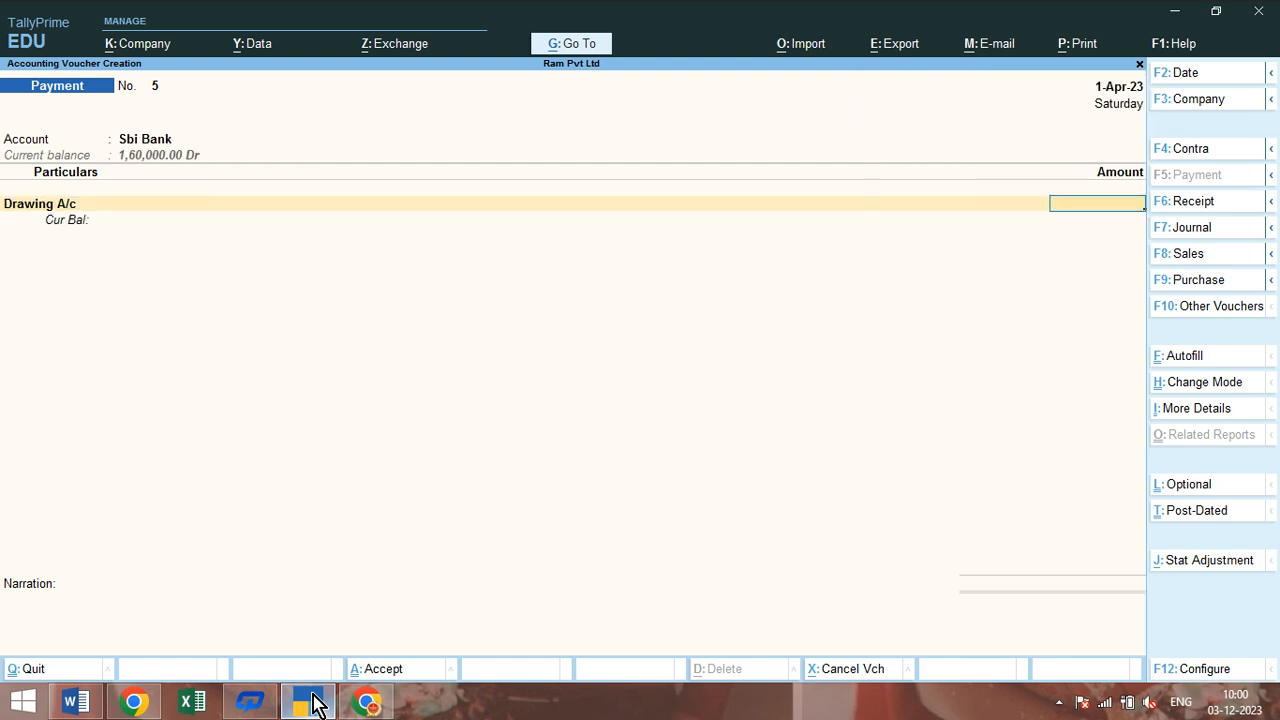
Recheck the amount in Word, enter 3,000 for Drawing A/c, accept the Cheque bank allocation and save the voucher without a narration
{"action": "left_click", "coordinate": [310, 703]}
{"action": "left_click", "coordinate": [310, 703]}
{"action": "left_click", "coordinate": [310, 703]}
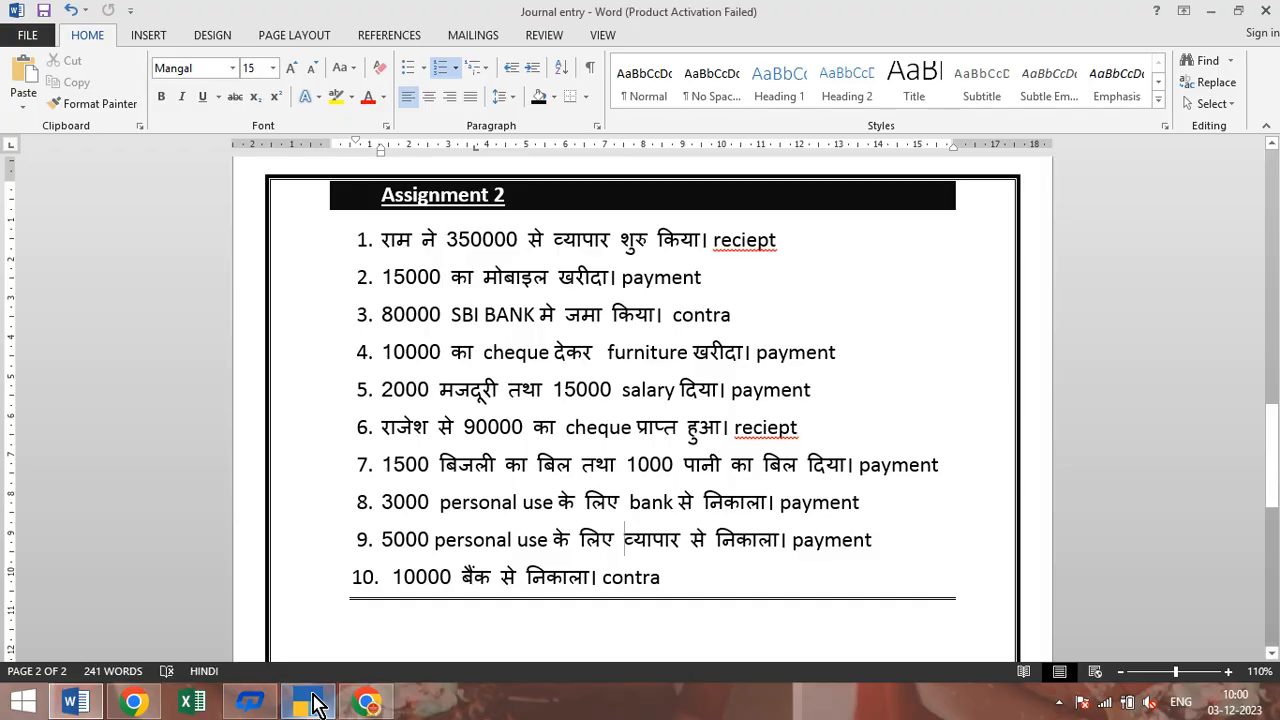
{"action": "left_click", "coordinate": [310, 703]}
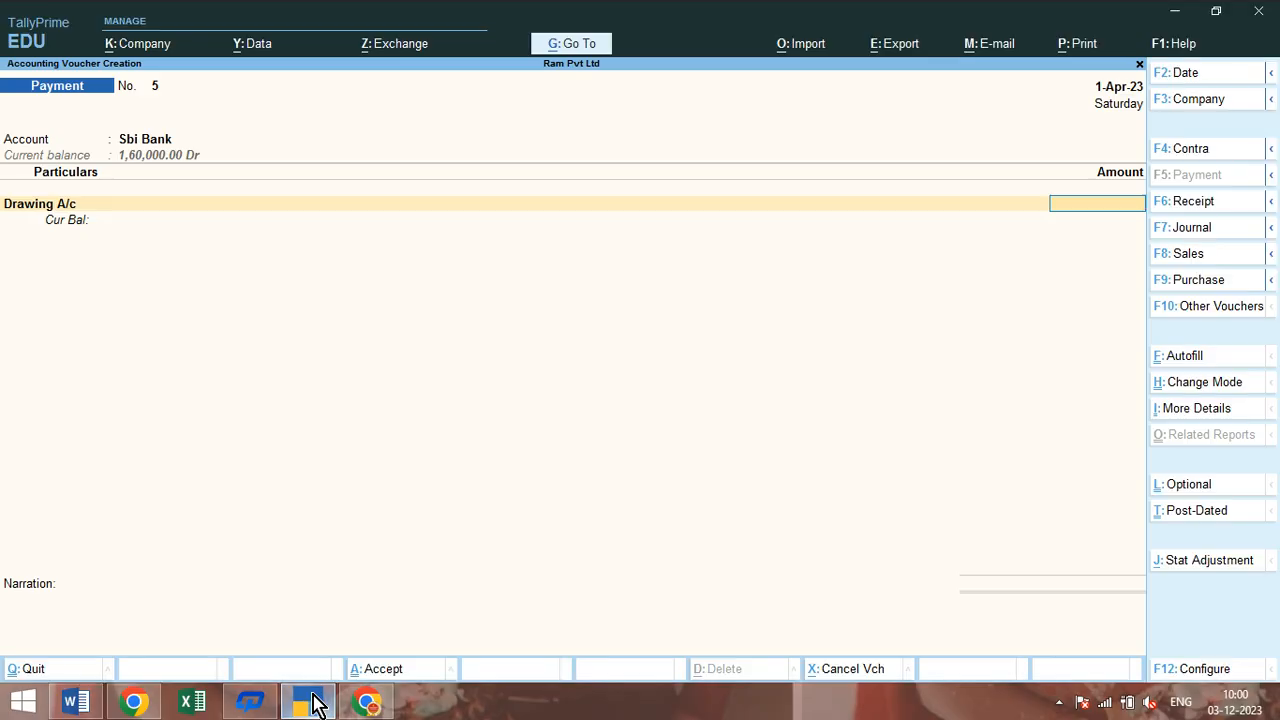
{"action": "type", "text": "3000"}
{"action": "key", "text": "Return"}
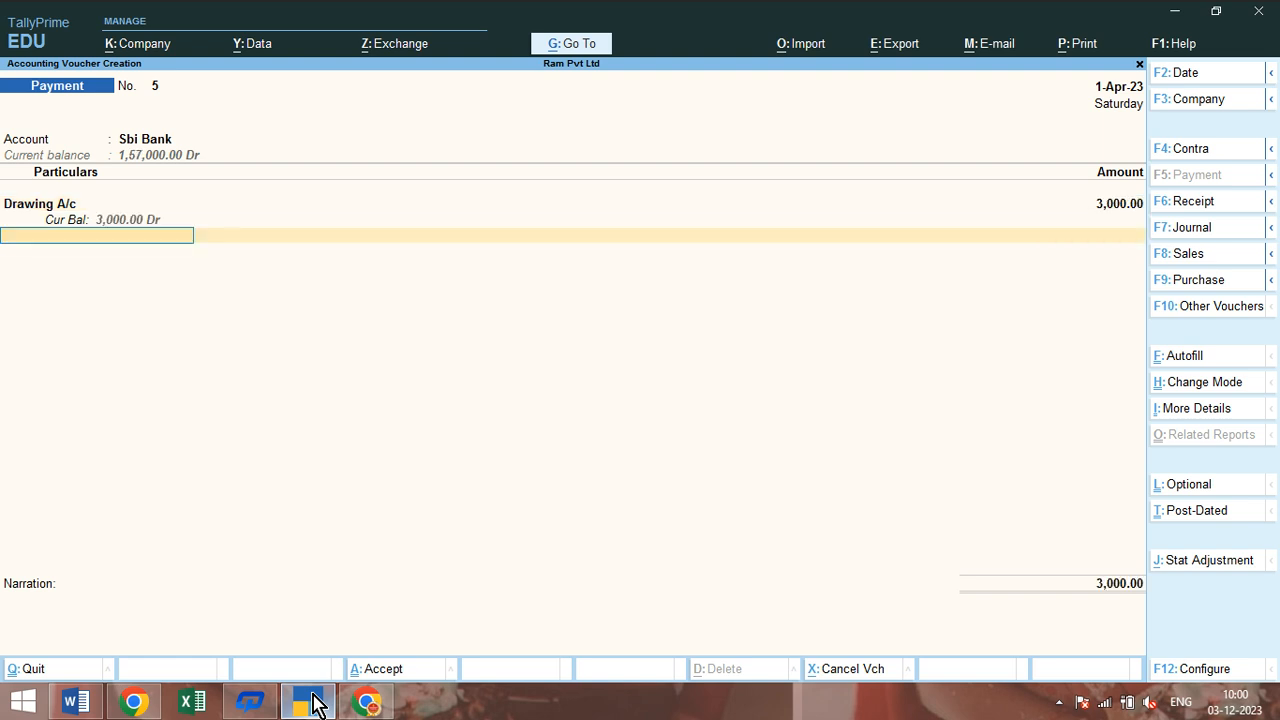
{"action": "key", "text": "Return"}
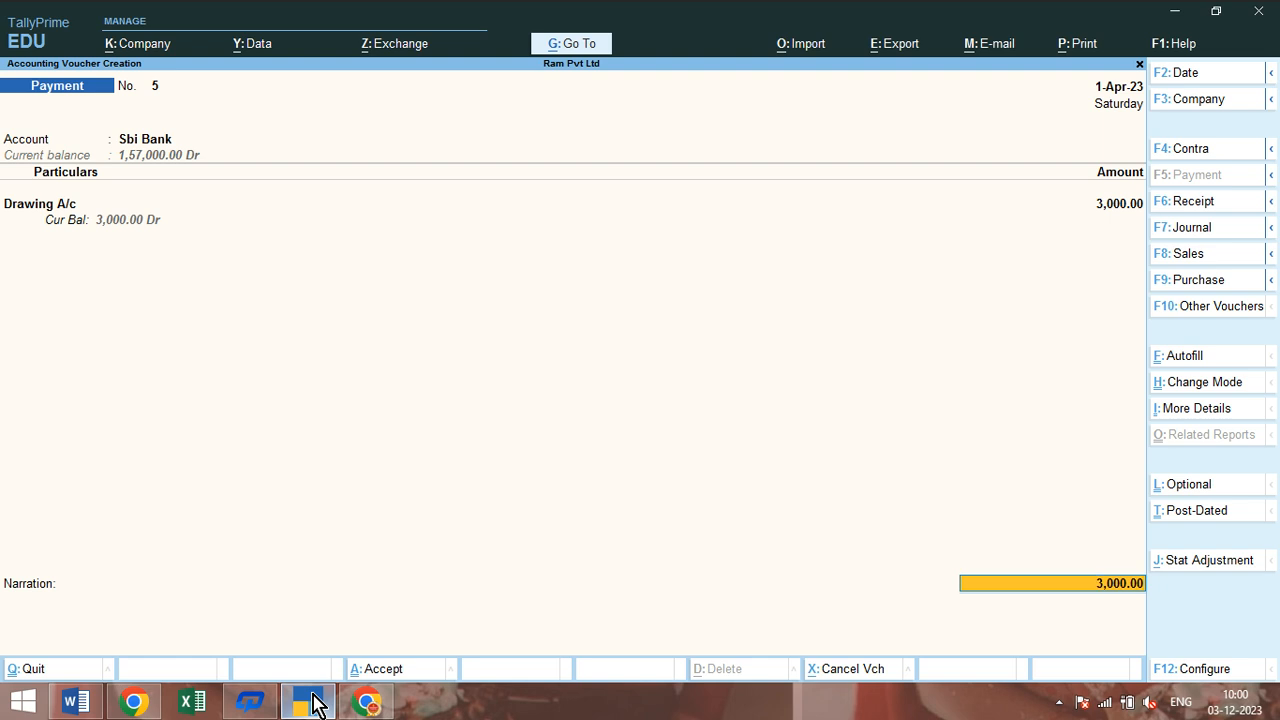
{"action": "key", "text": "Return"}
{"action": "key", "text": "Return"}
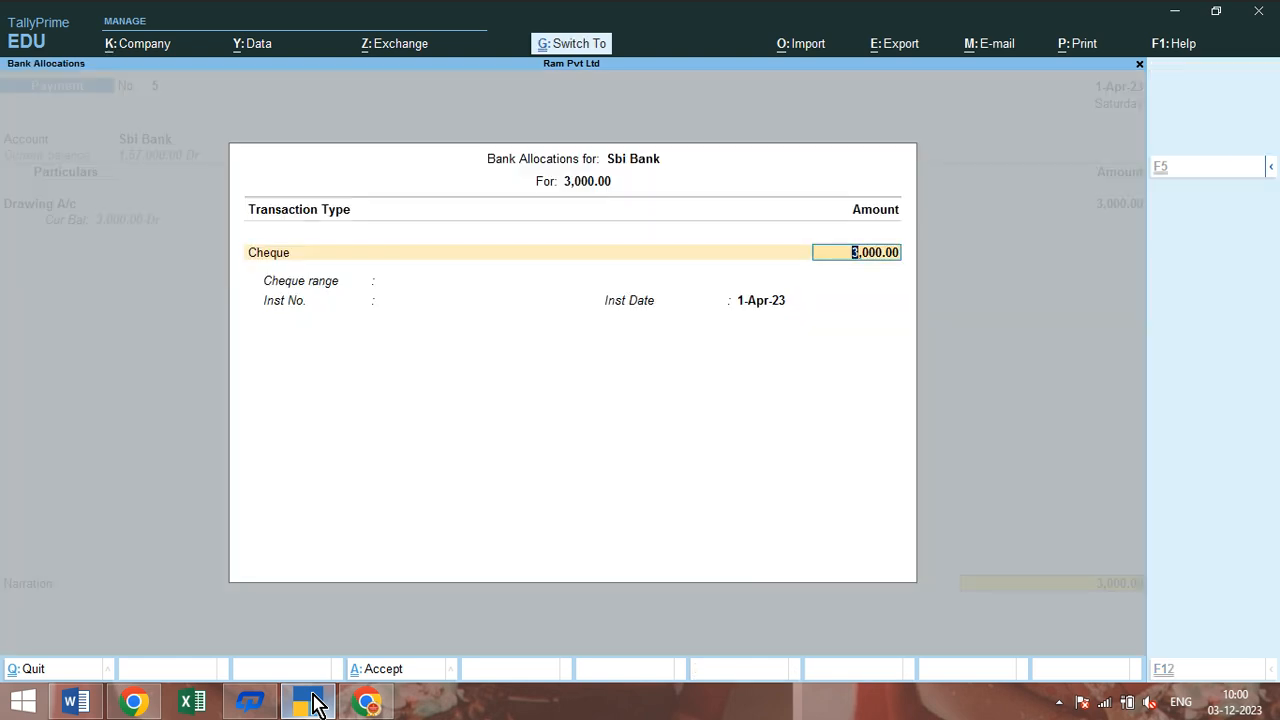
{"action": "key", "text": "ctrl+a"}
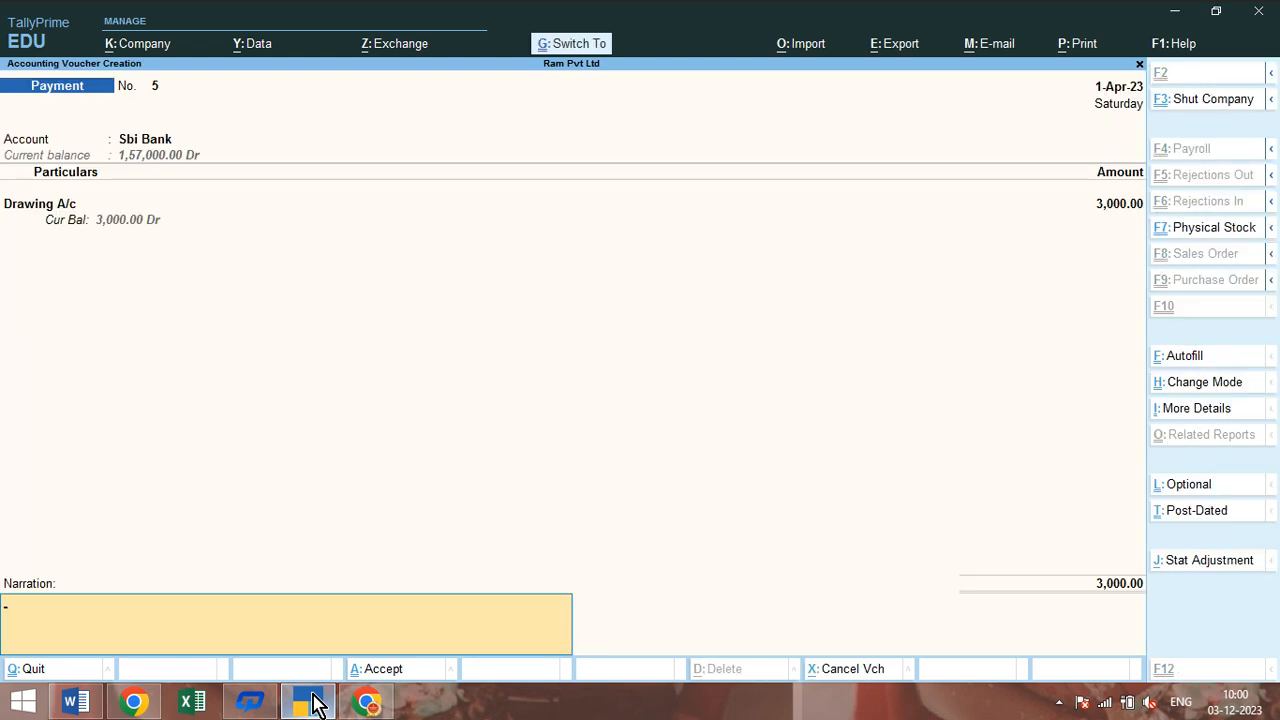
{"action": "key", "text": "ctrl+a"}
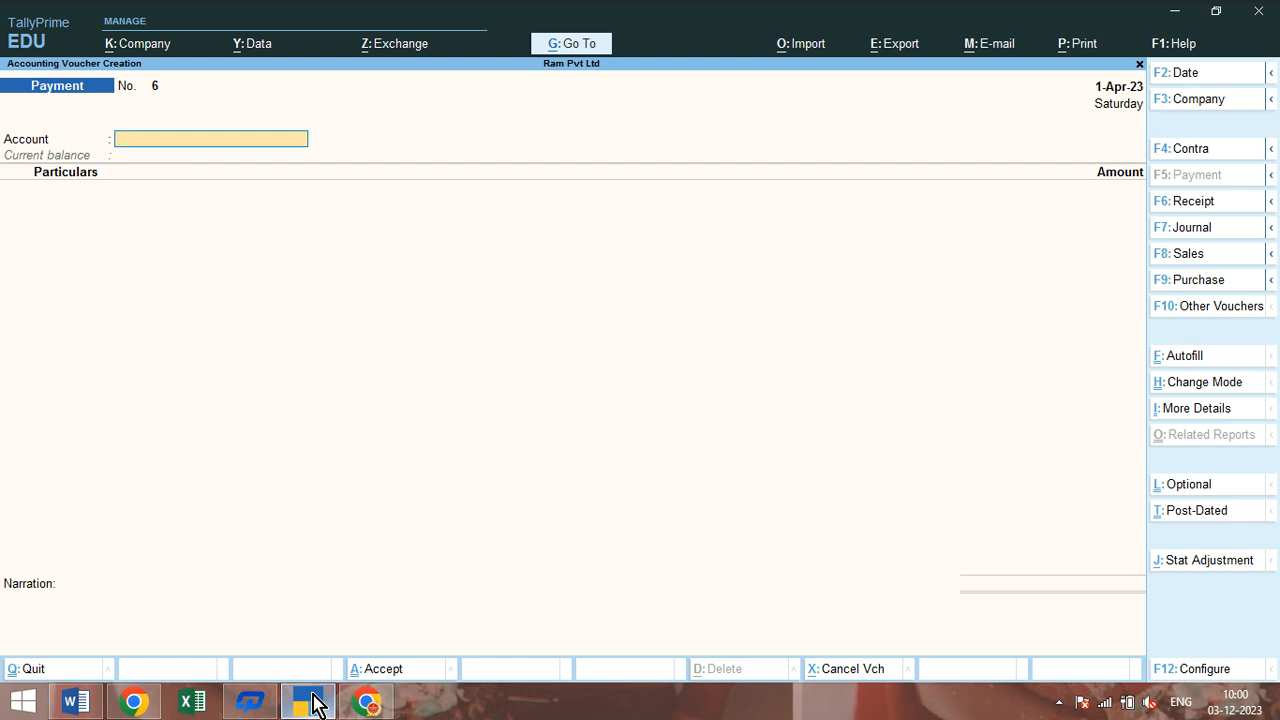
Record the Payment voucher with Cash as the account and 5,000 for Drawing A/c, and save it without a narration
{"action": "type", "text": "Cas"}
{"action": "key", "text": "Return"}
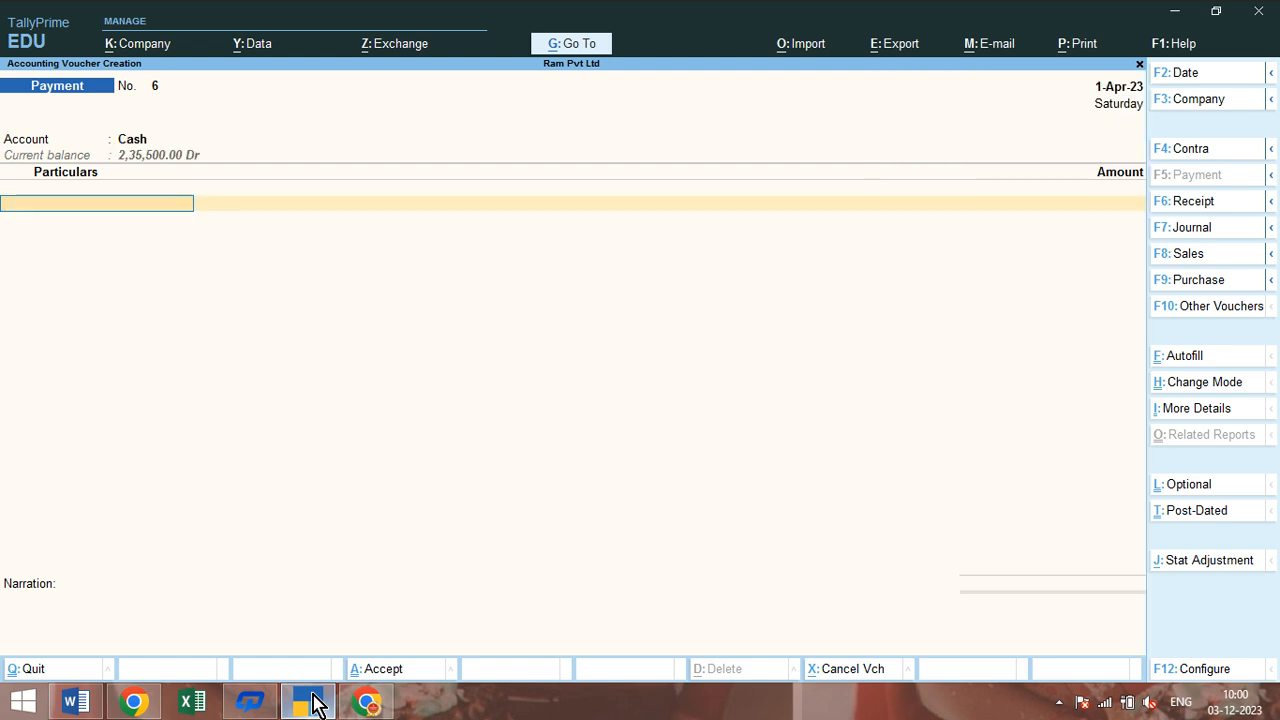
{"action": "type", "text": "d"}
{"action": "key", "text": "Return"}
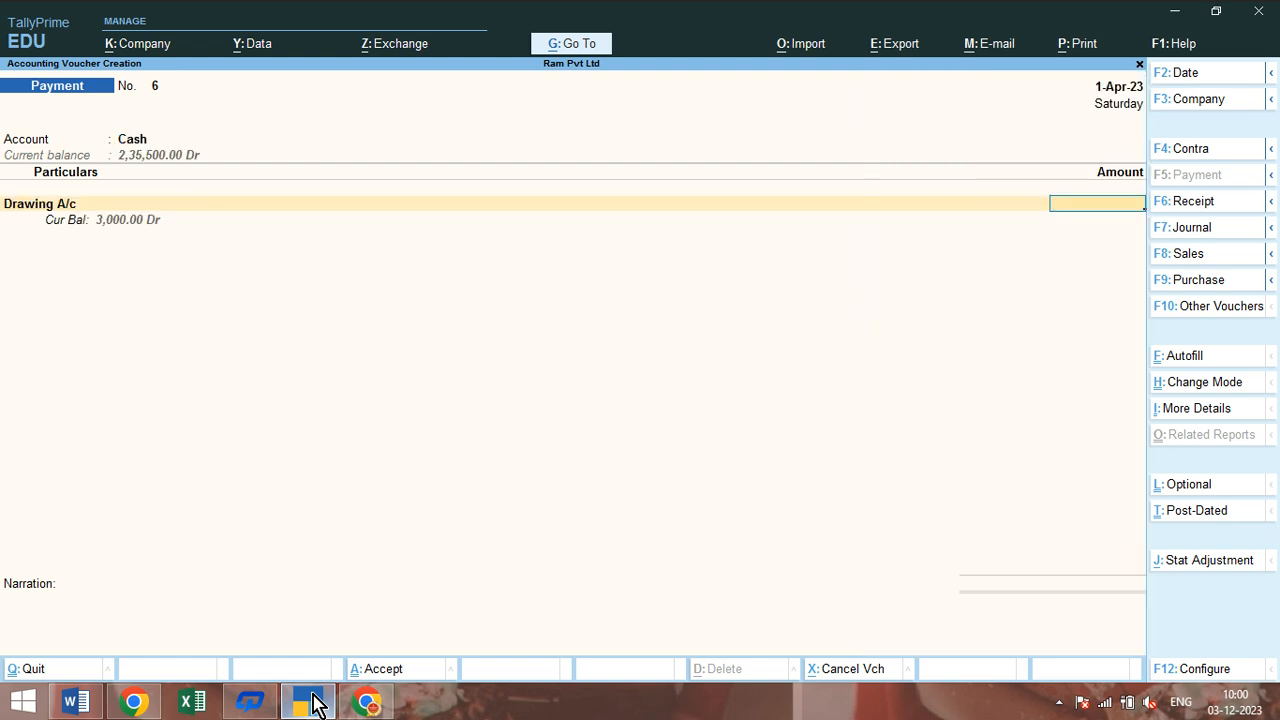
{"action": "type", "text": "5000"}
{"action": "key", "text": "Return"}
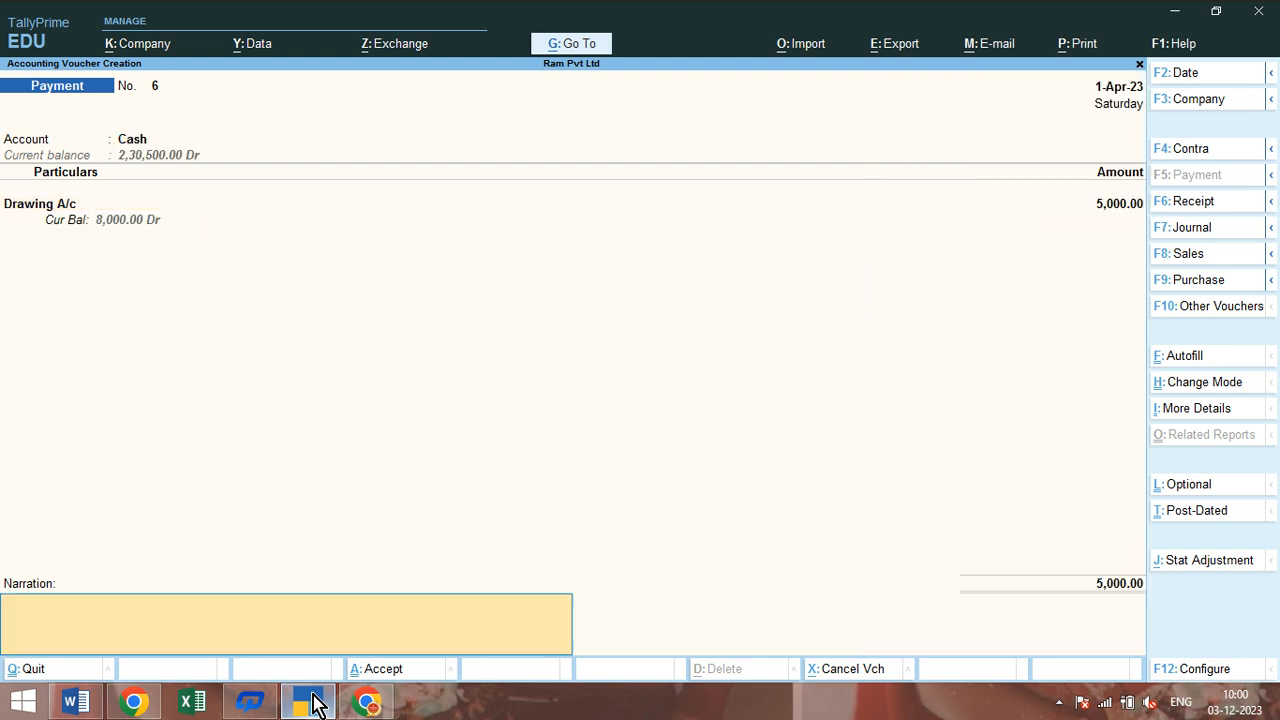
{"action": "key", "text": "Return"}
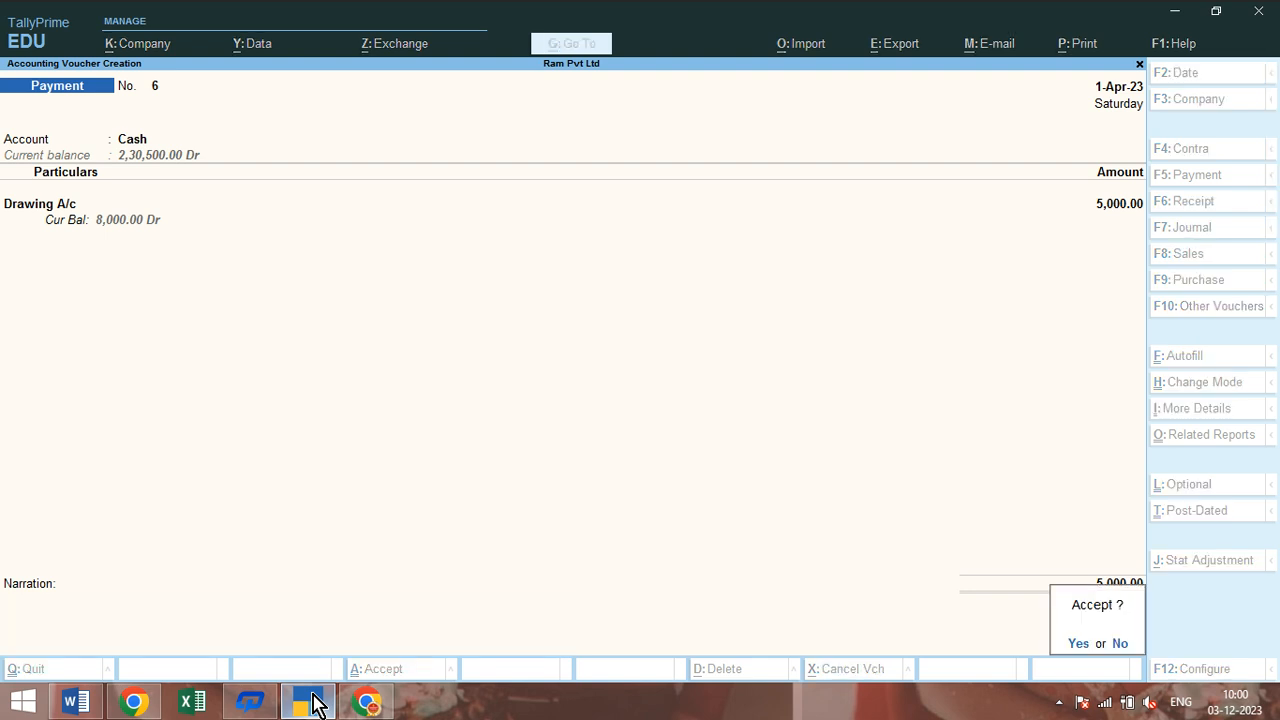
{"action": "key", "text": "Return"}
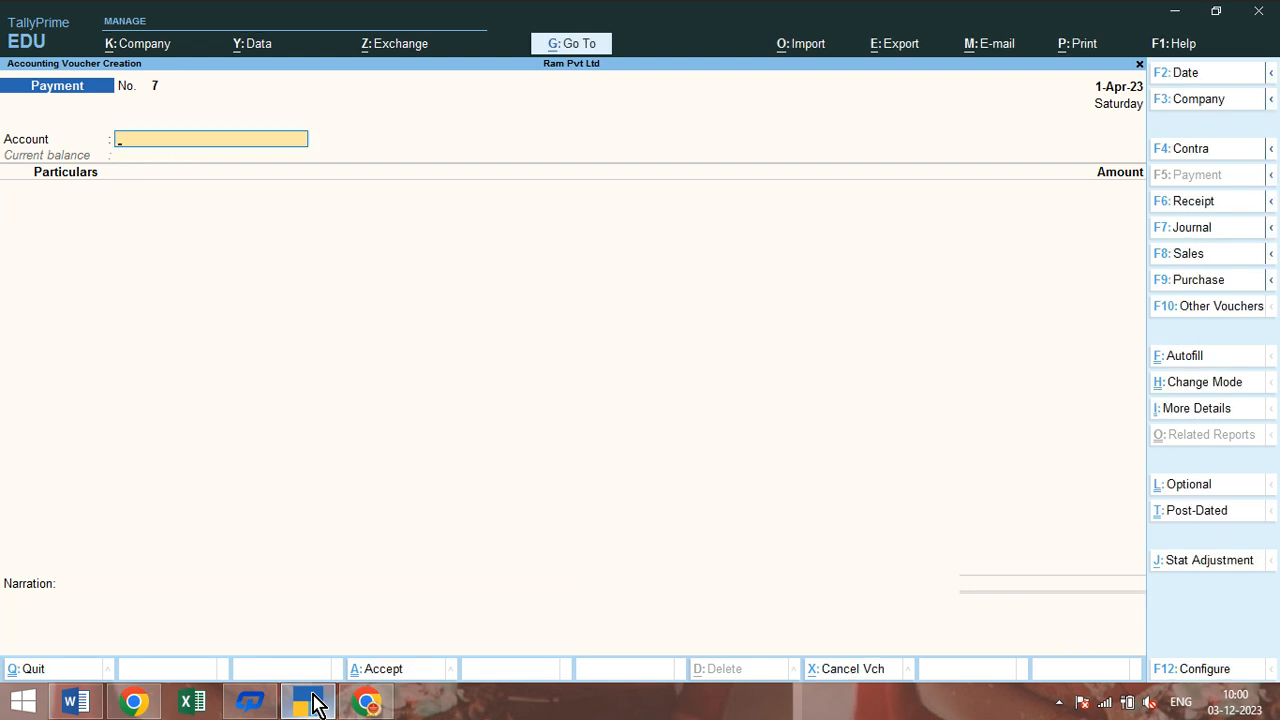
Check the tenth transaction in Word and start a Contra voucher in TallyPrime with Cash as the account and Sbi Bank in the particulars
{"action": "left_click", "coordinate": [82, 706]}
{"action": "left_click", "coordinate": [87, 708]}
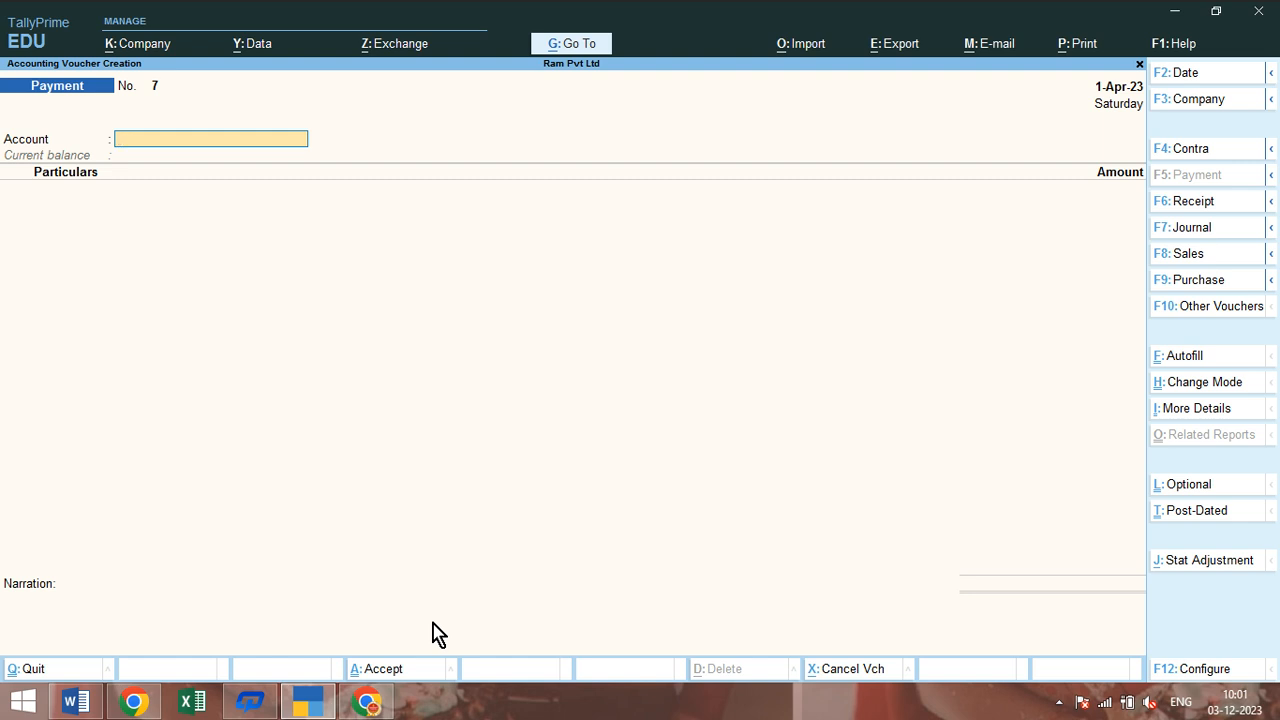
{"action": "key", "text": "F4"}
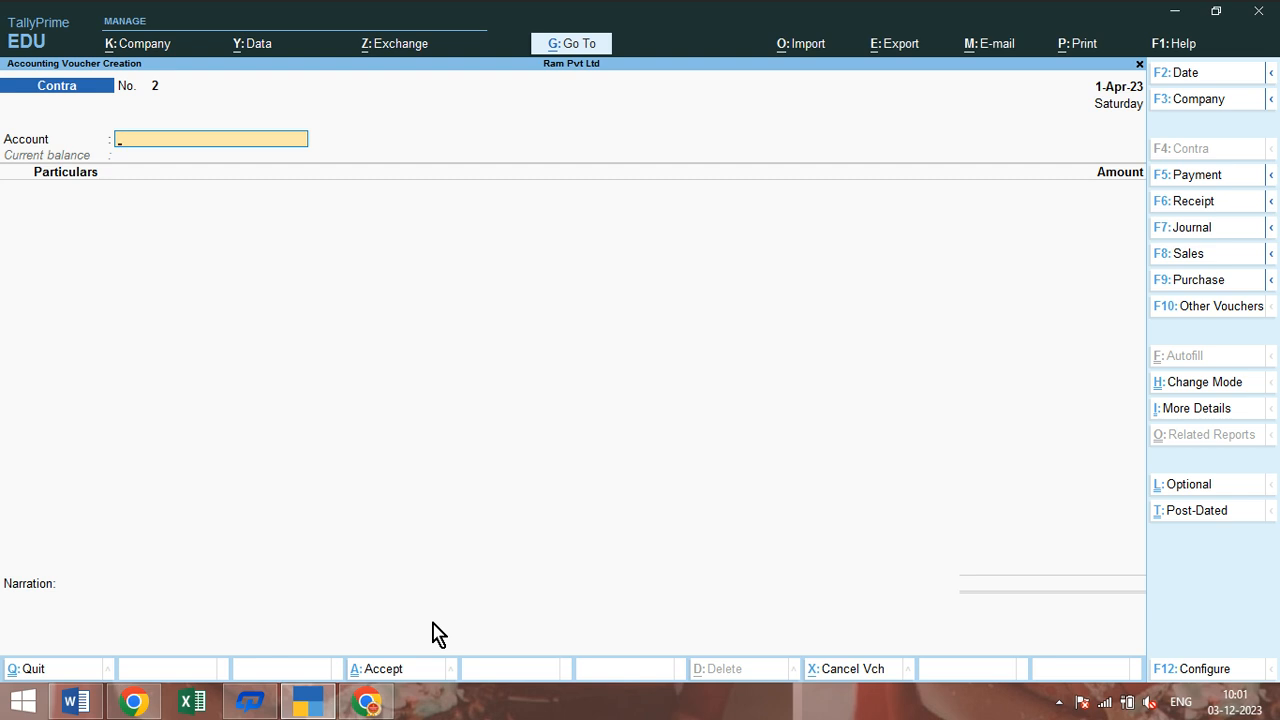
{"action": "type", "text": "Cash"}
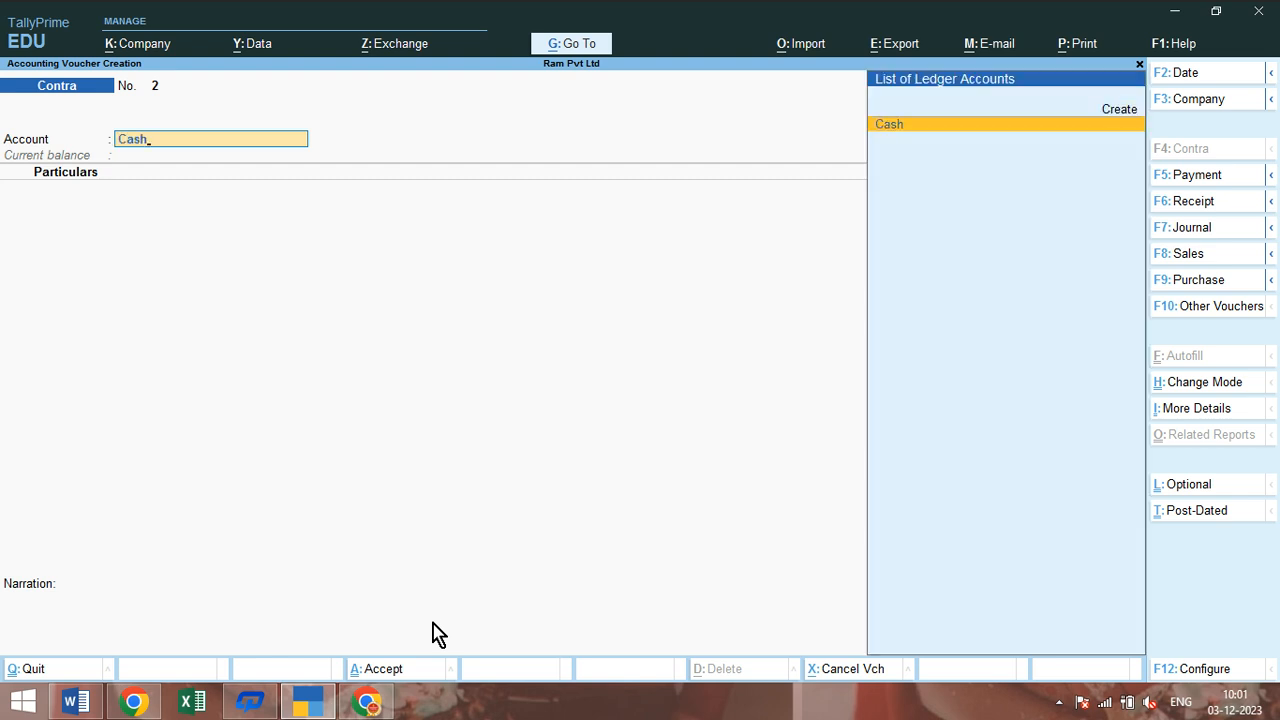
{"action": "key", "text": "Return"}
{"action": "type", "text": "Sb"}
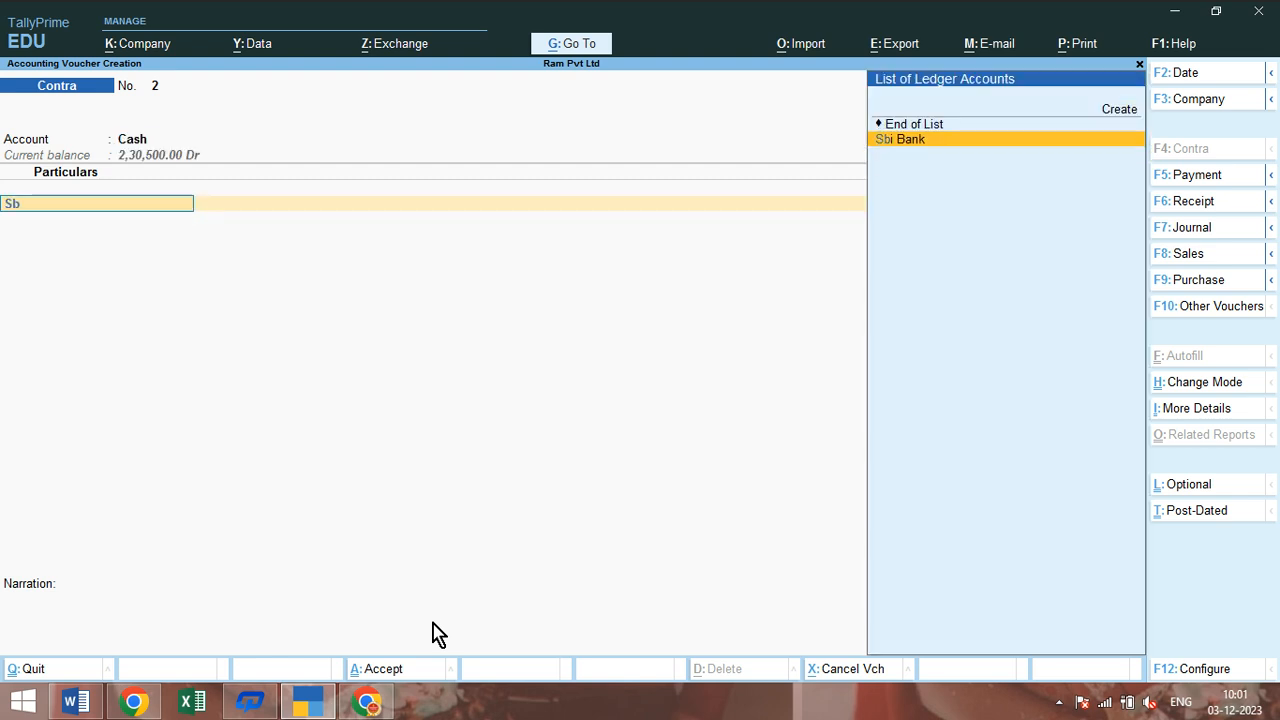
{"action": "key", "text": "Return"}
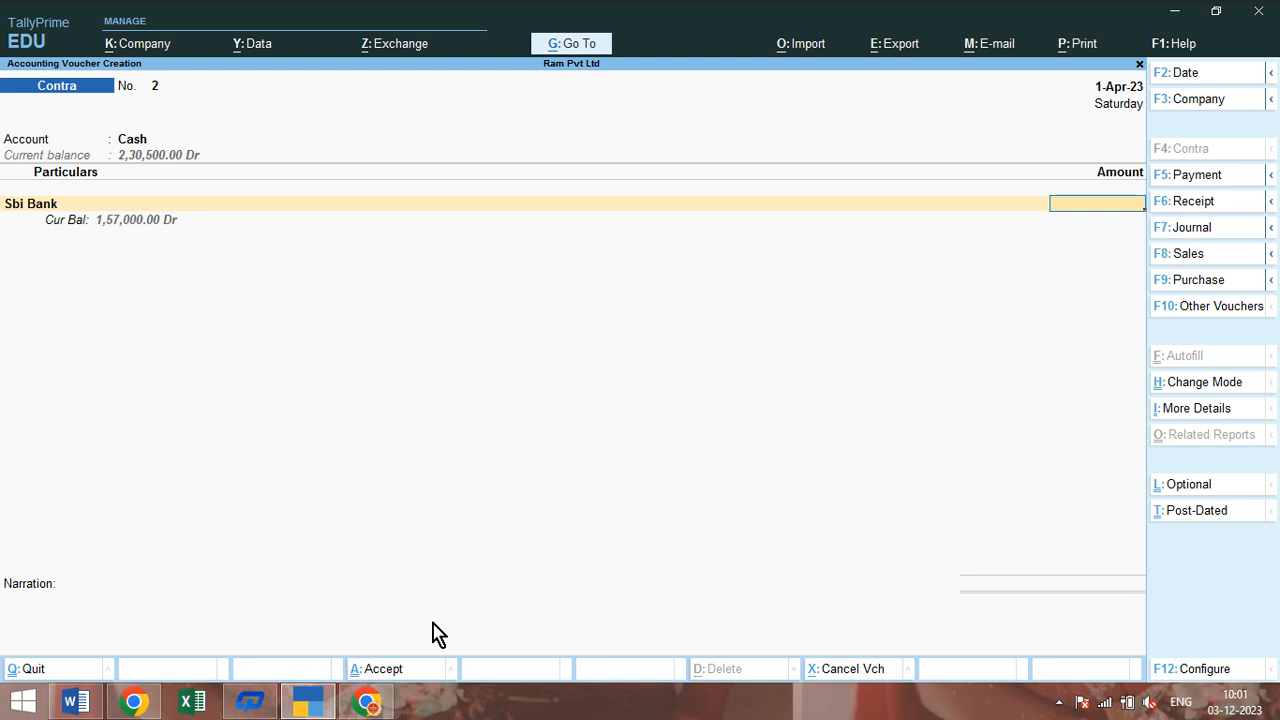
Enter 10,000 for Sbi Bank, accept the bank allocation details and save the Contra voucher without a narration
{"action": "type", "text": "10000"}
{"action": "key", "text": "Return"}
{"action": "key", "text": "Return"}
{"action": "key", "text": "Return"}
{"action": "key", "text": "Return"}
{"action": "key", "text": "Return"}
{"action": "key", "text": "Return"}
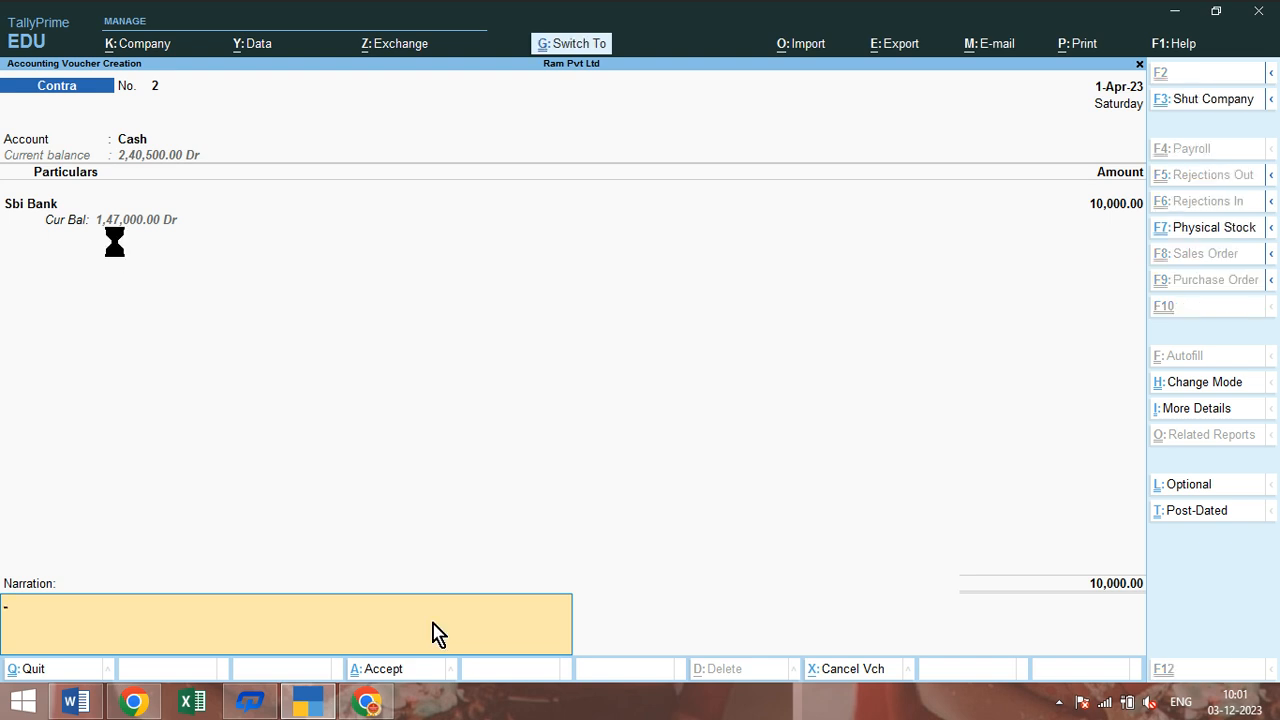
{"action": "key", "text": "ctrl+a"}
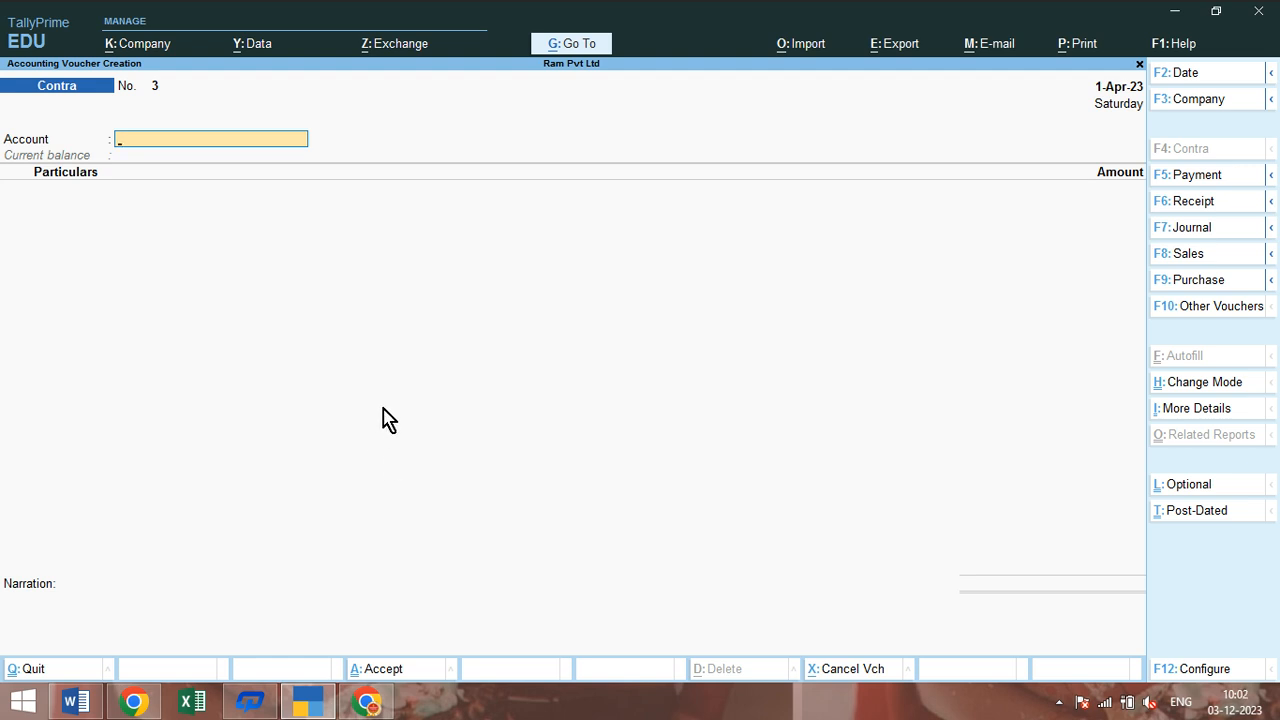
Leave voucher entry and display the Trial Balance of Ram Pvt Ltd in detailed form
{"action": "key", "text": "Escape"}
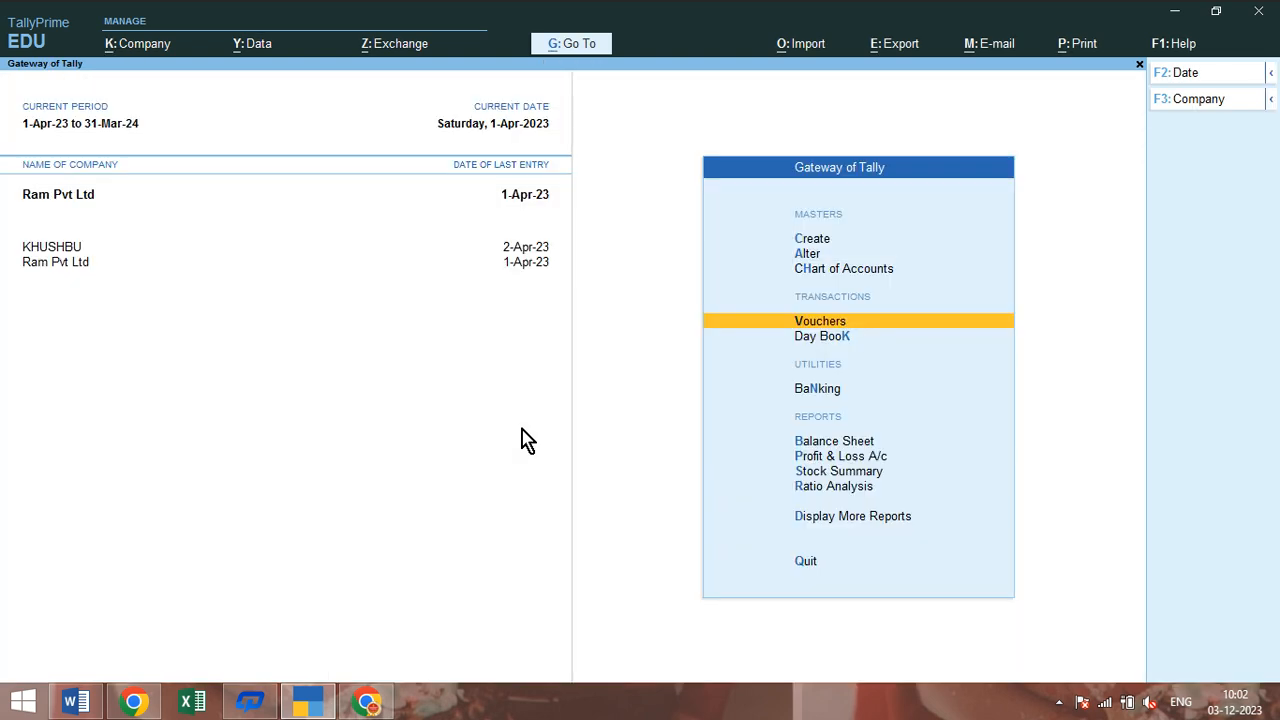
{"action": "left_click", "coordinate": [829, 517]}
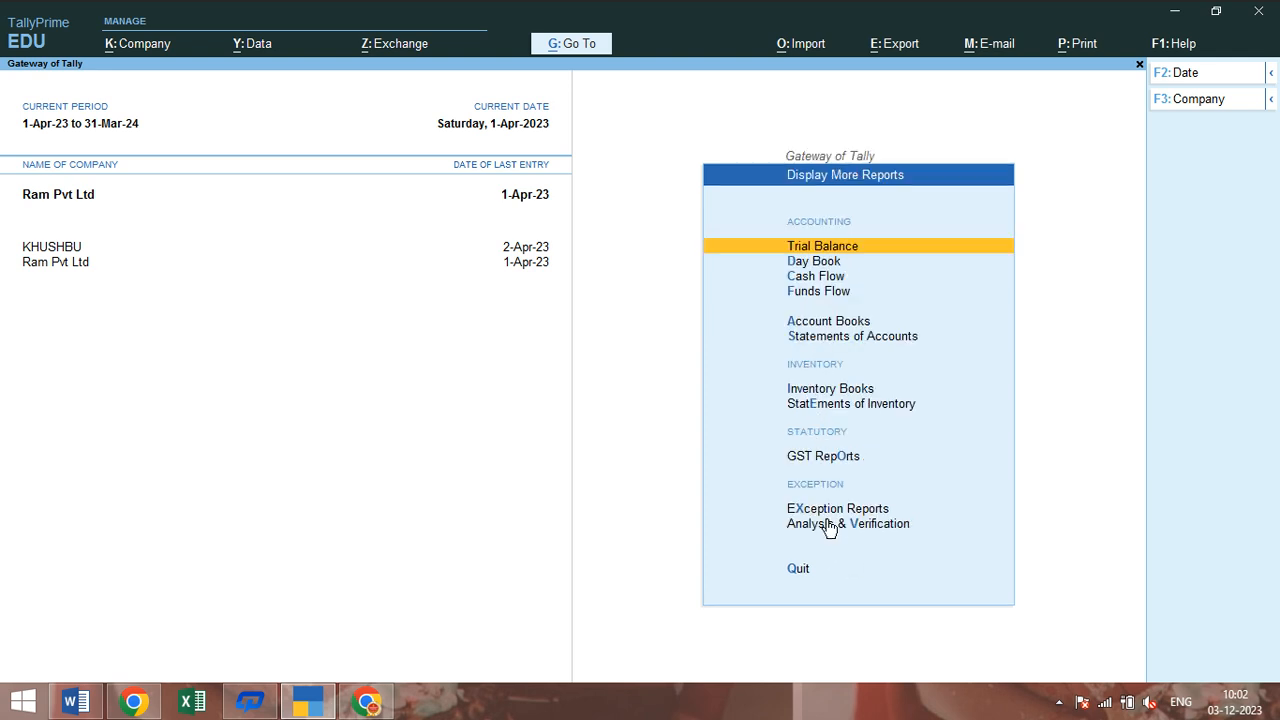
{"action": "left_click", "coordinate": [810, 250]}
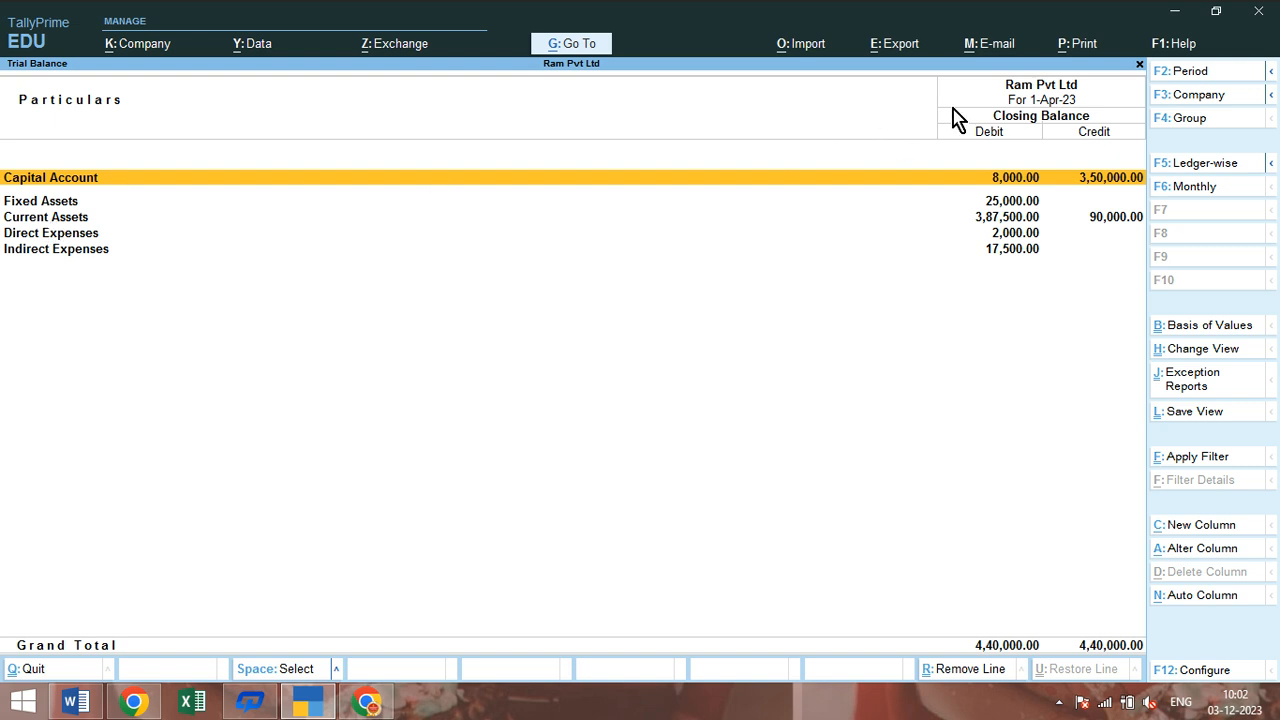
{"action": "key", "text": "alt+F5"}
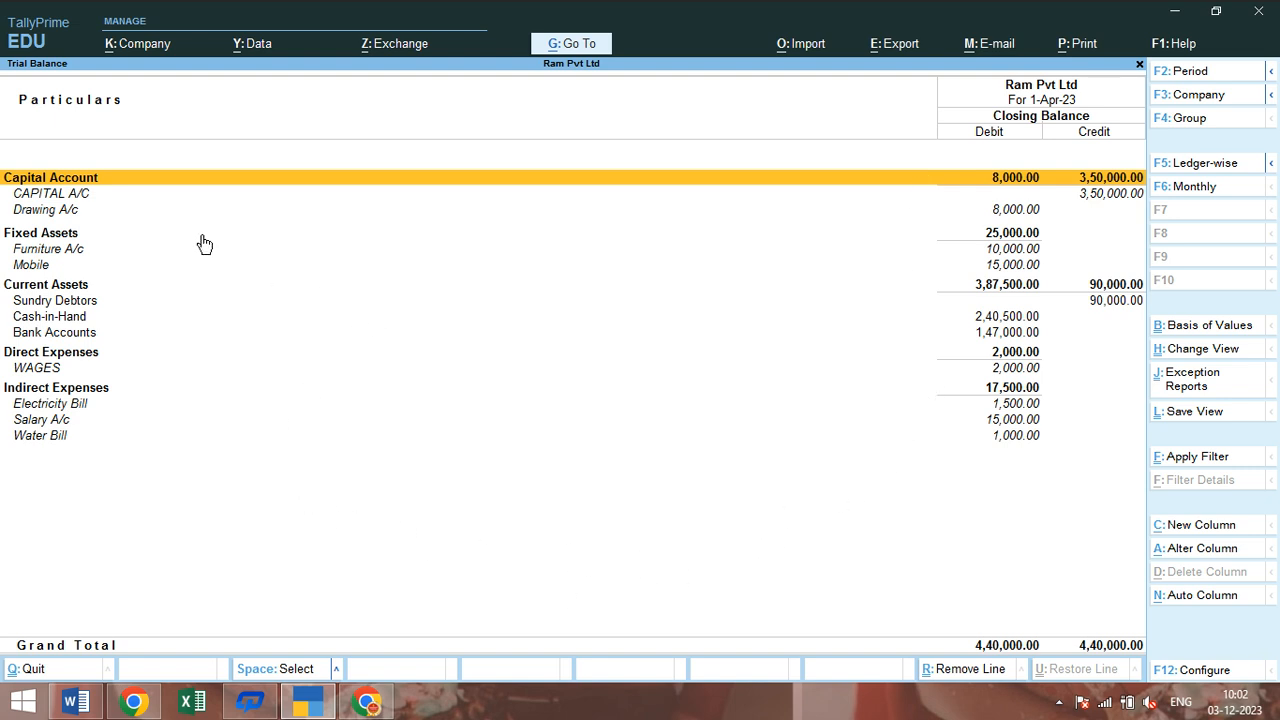
Review the Trial Balance lines for Current Assets, Sundry Debtors, Cash-in-Hand, Bank Accounts and Water Bill
{"action": "left_click", "coordinate": [62, 291]}
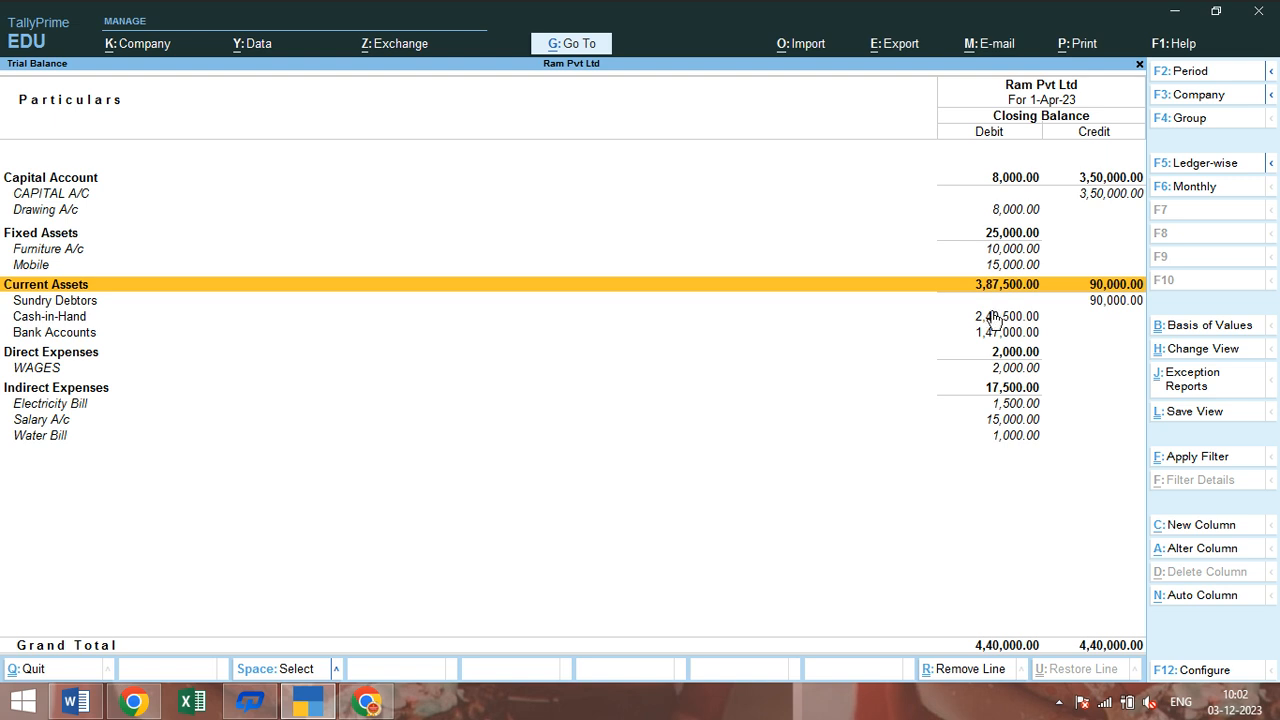
{"action": "key", "text": "Down"}
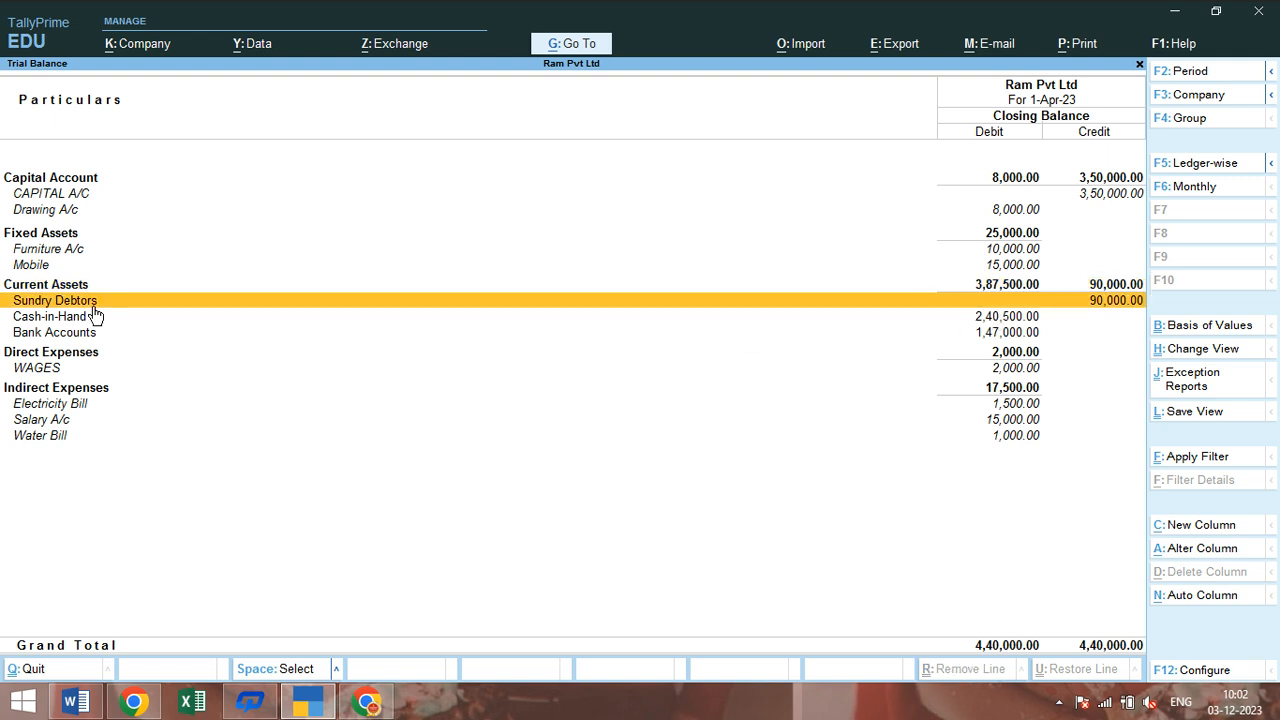
{"action": "left_click", "coordinate": [62, 320]}
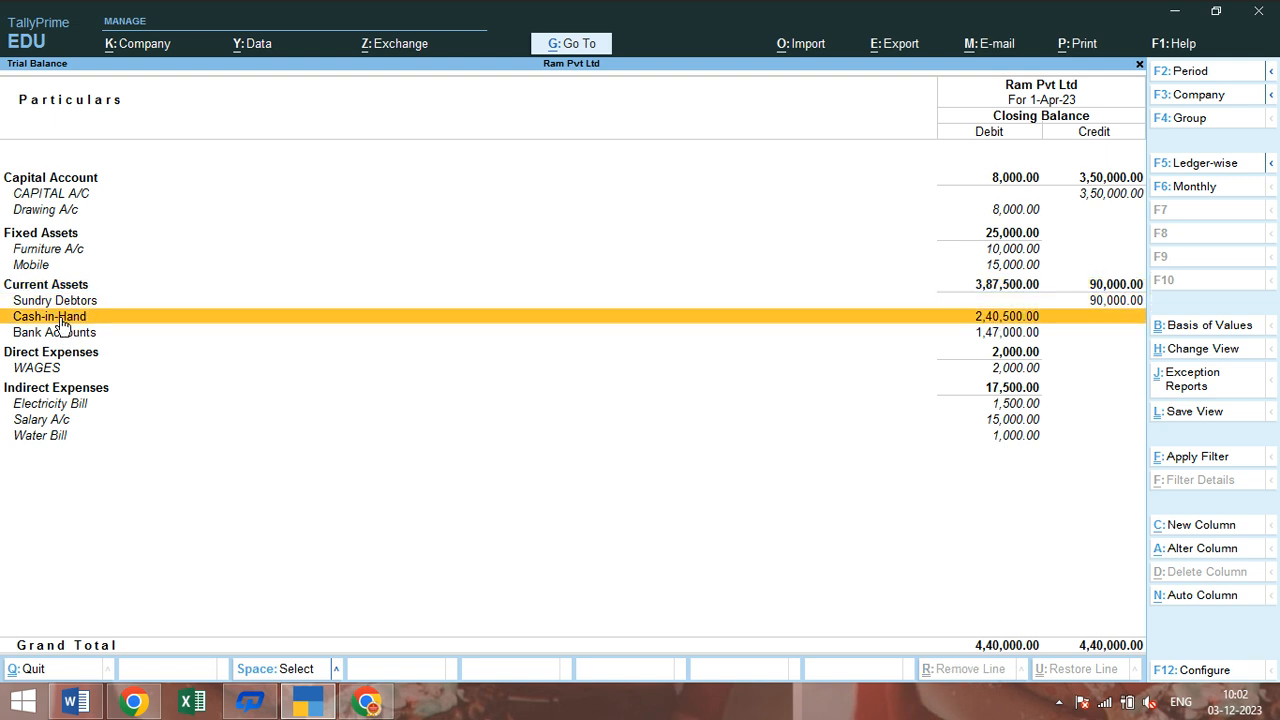
{"action": "left_click", "coordinate": [56, 337]}
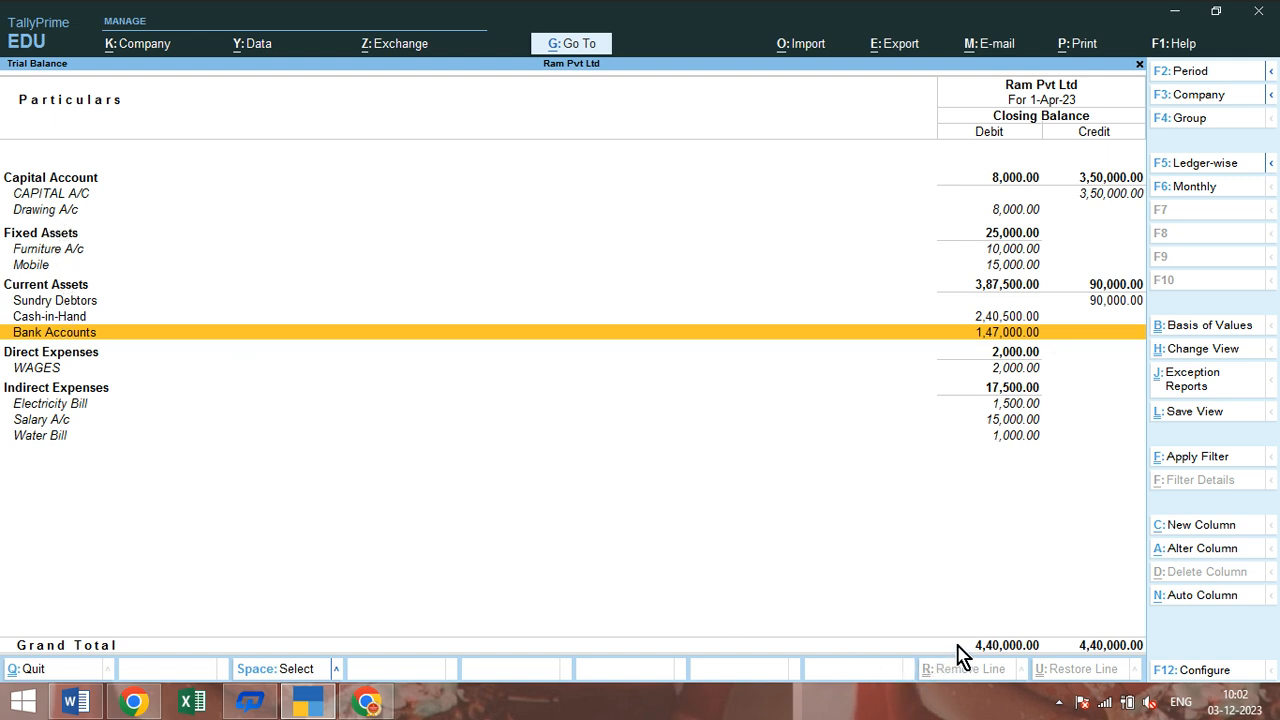
{"action": "left_click", "coordinate": [1008, 440]}
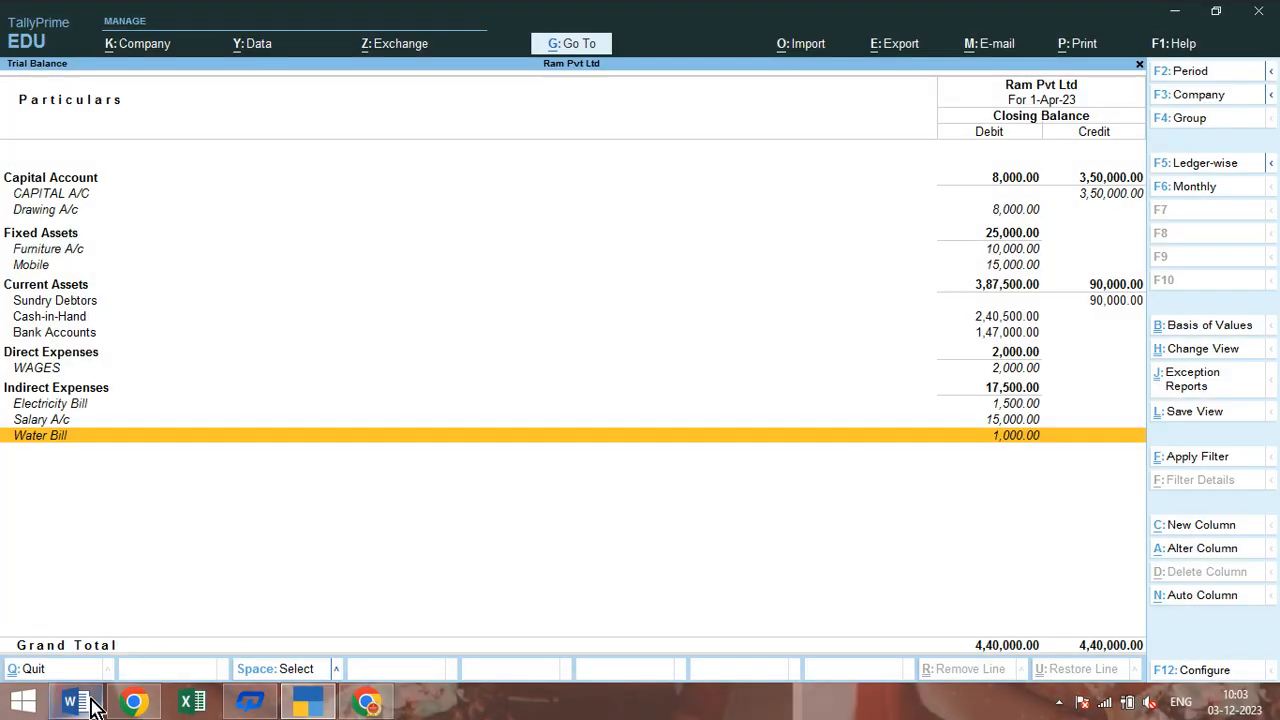
Switch to Word and paste the Trial Balance screenshot below the Assignment 2 transaction list
{"action": "left_click", "coordinate": [90, 705]}
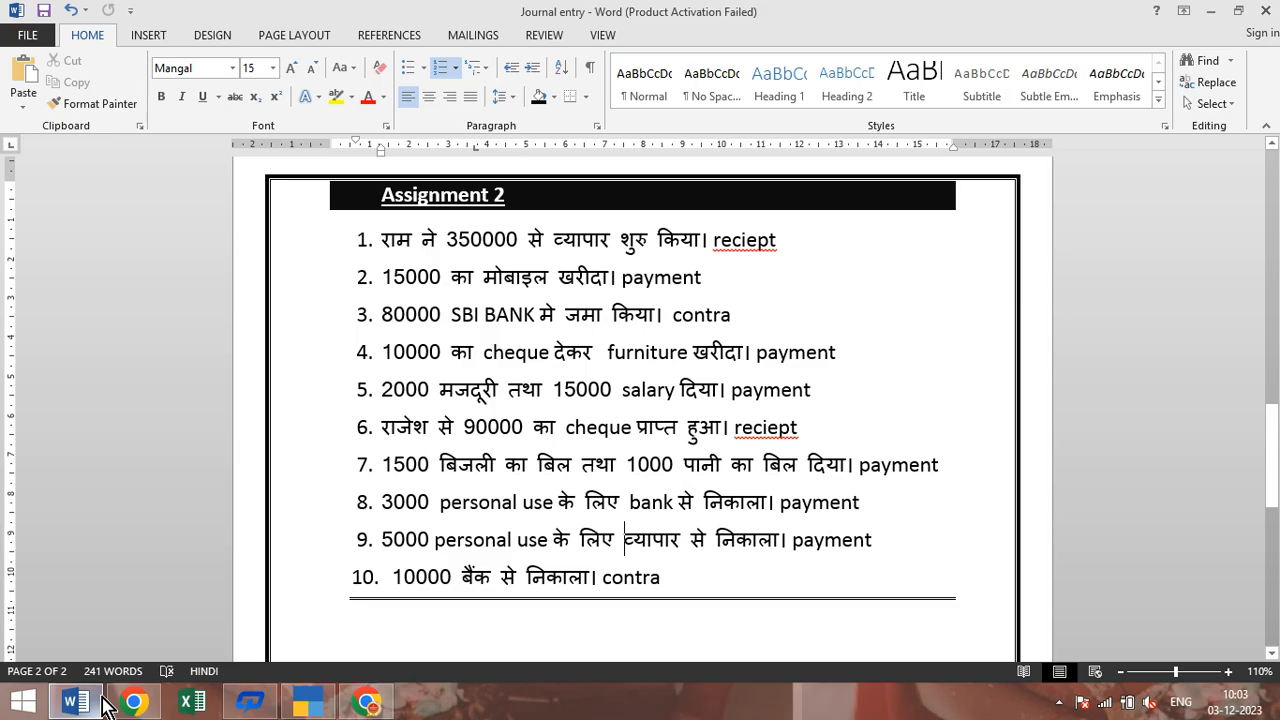
{"action": "scroll", "coordinate": [1249, 577], "scroll_direction": "down", "scroll_amount": 3}
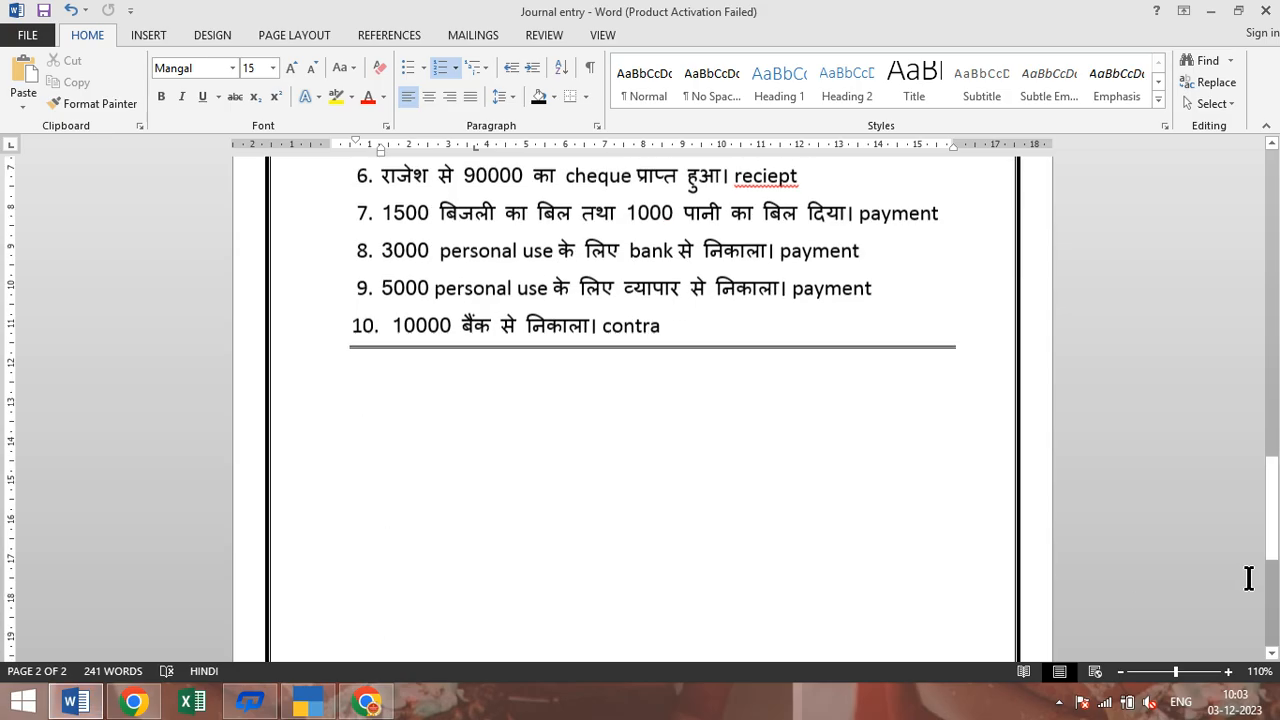
{"action": "left_click", "coordinate": [400, 403]}
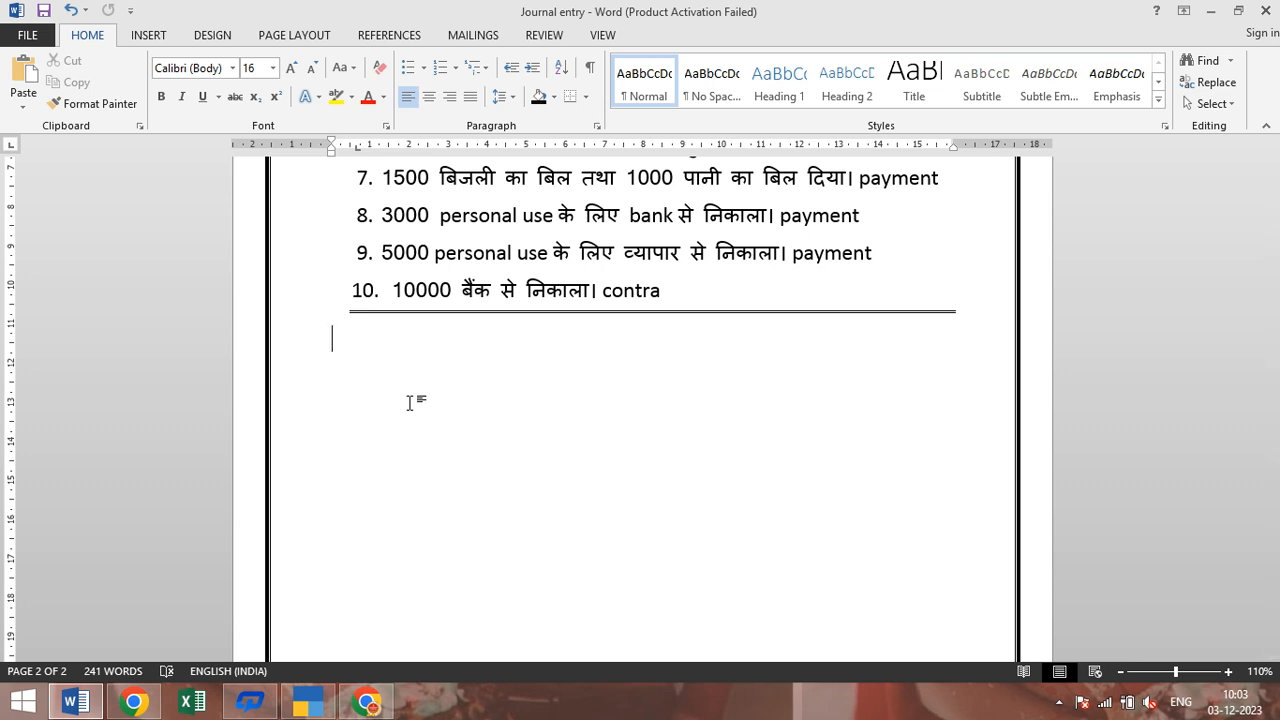
{"action": "key", "text": "ctrl+v"}
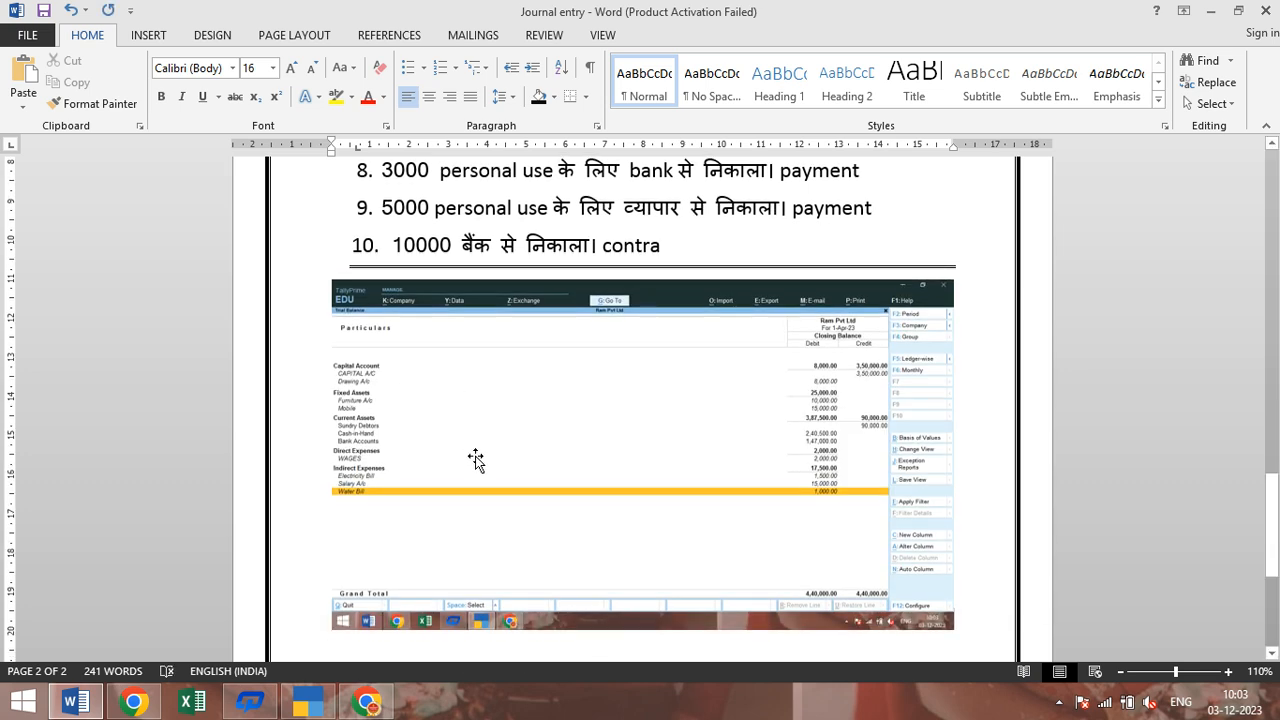
{"action": "left_click", "coordinate": [382, 700]}
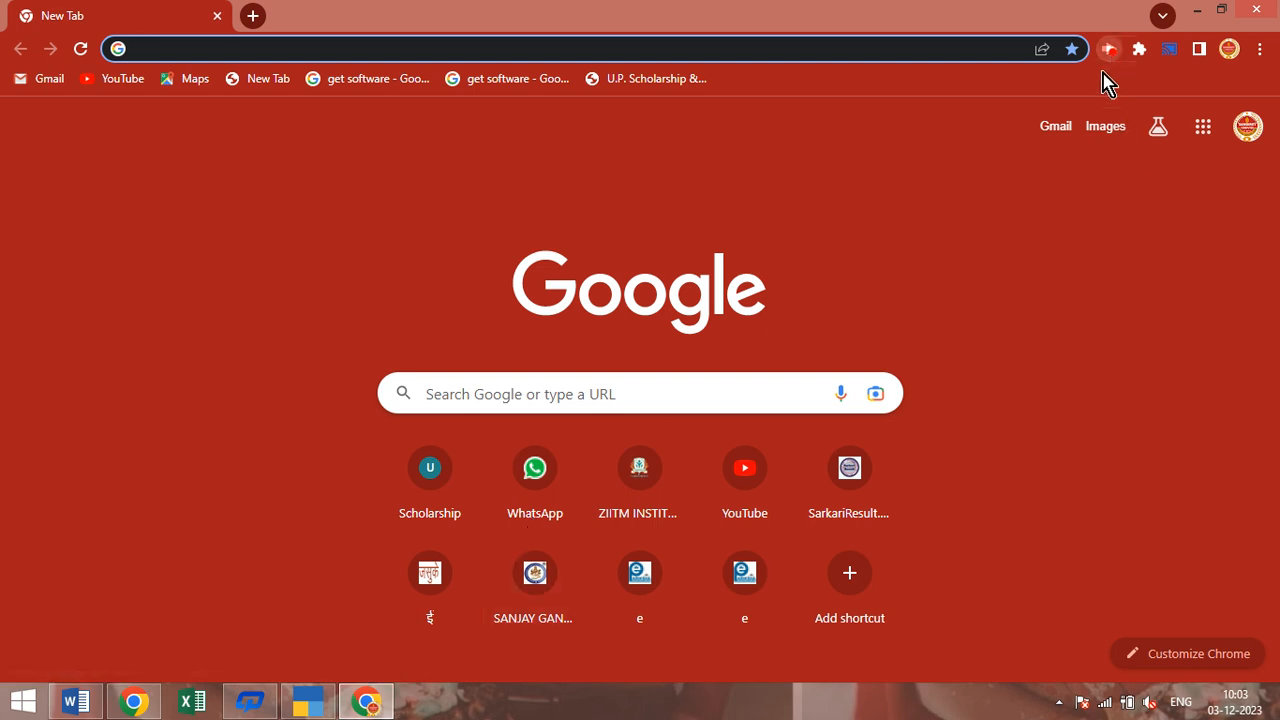